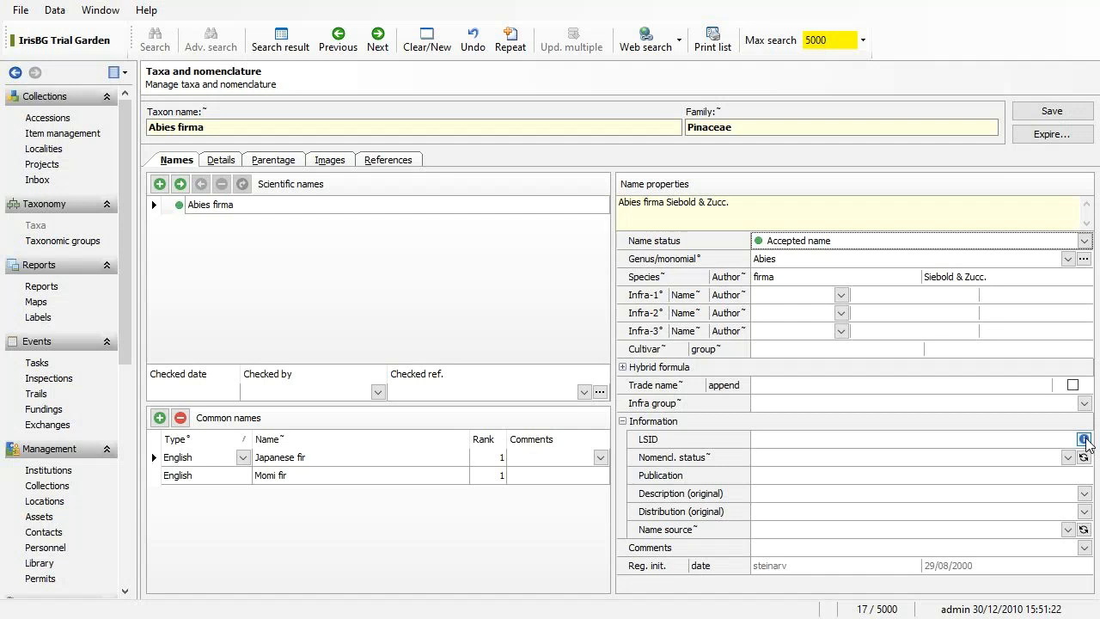
# Look up LSID records for Abies firma and browse the found records through to the last one.
pyautogui.click(1084, 439)
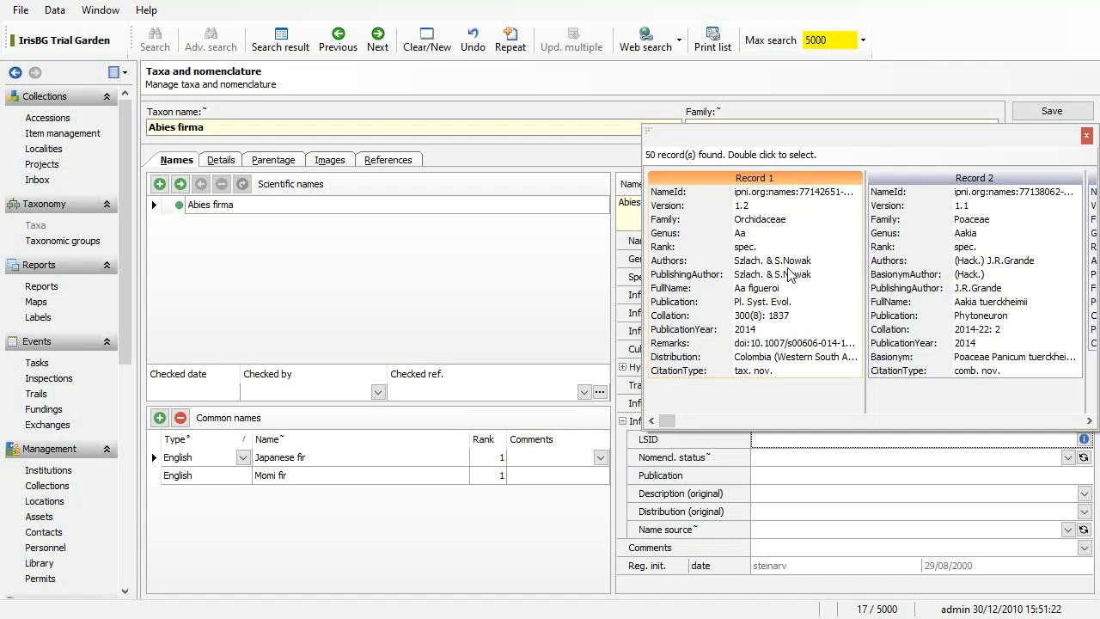
pyautogui.moveTo(672, 422)
pyautogui.mouseDown()
pyautogui.moveTo(850, 429)
pyautogui.moveTo(667, 436)
pyautogui.mouseUp()
pyautogui.moveTo(679, 429); pyautogui.dragTo(1074, 423)
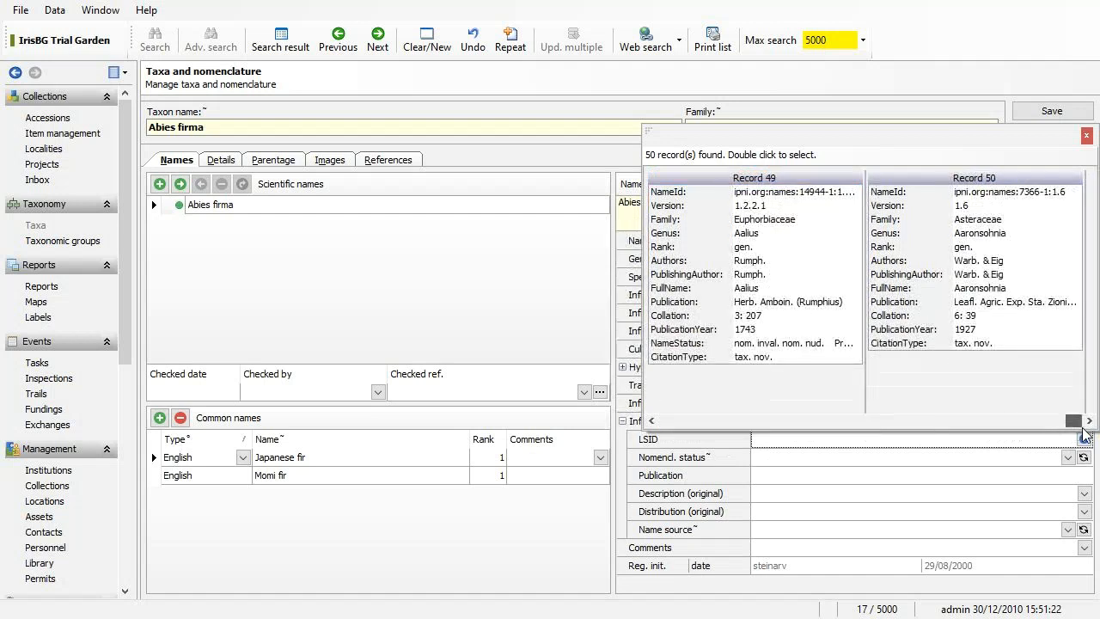
pyautogui.click(1087, 137)
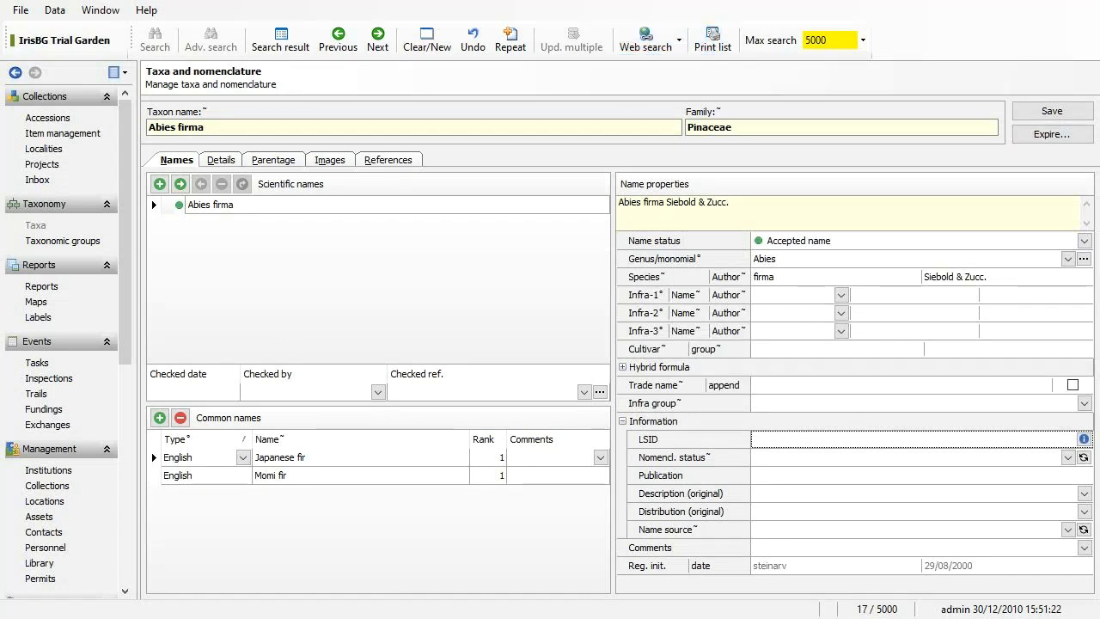
# Check which web search sites are offered for the taxon and open the Web links definitions.
pyautogui.click(671, 48)
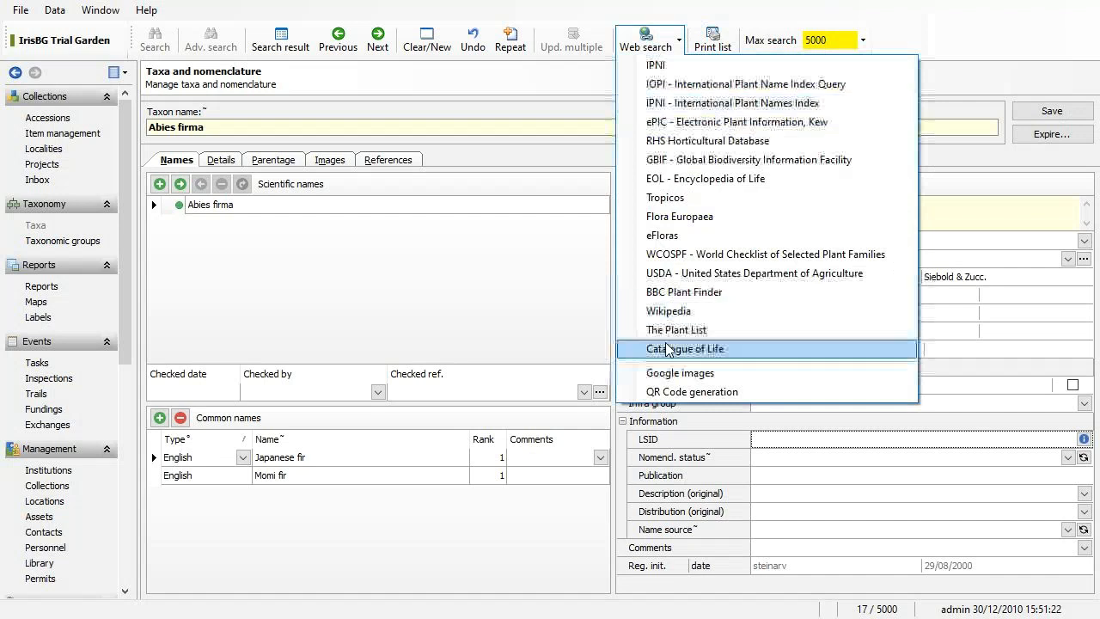
pyautogui.click(666, 48)
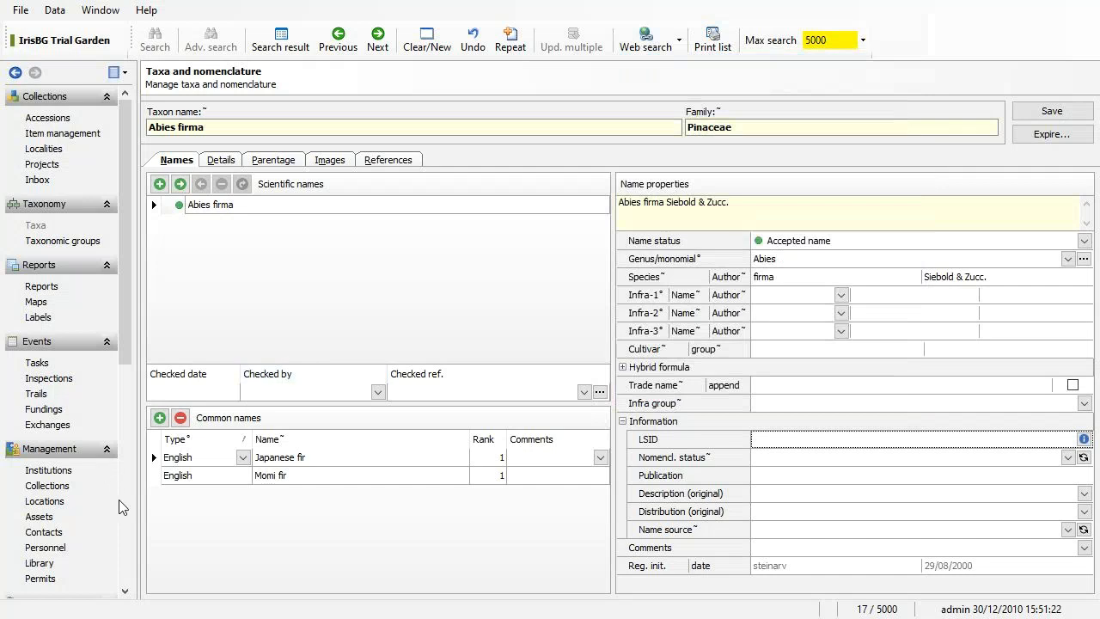
pyautogui.scroll(-5, 123, 509)
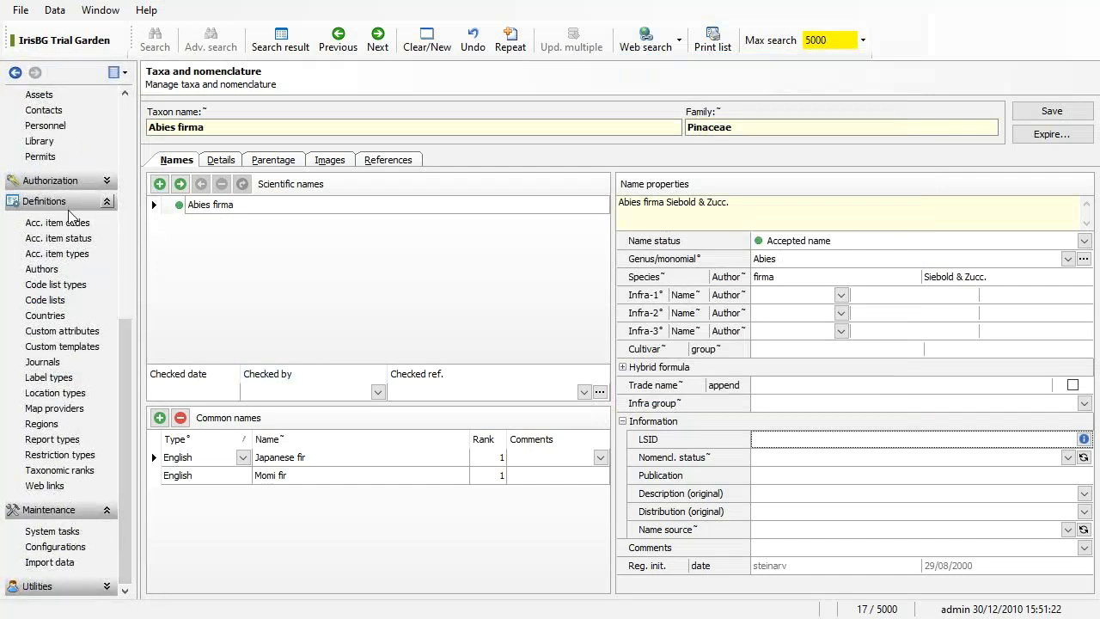
pyautogui.click(45, 486)
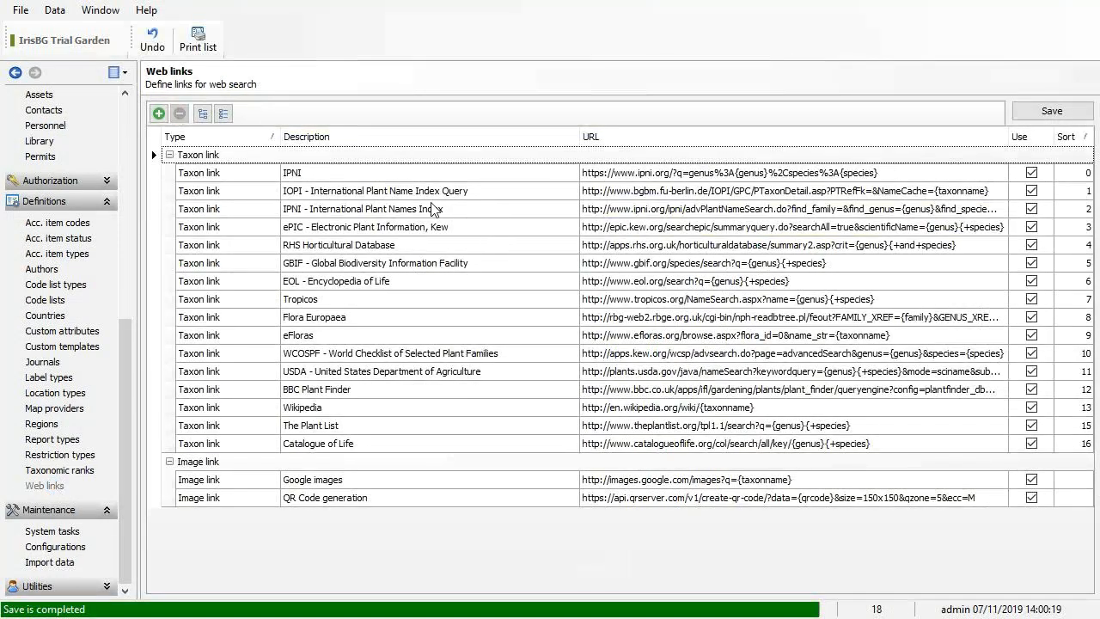
# Examine the URLs defined for the IPNI and the IPNI - International Plant Names Index taxon links.
pyautogui.click(417, 175)
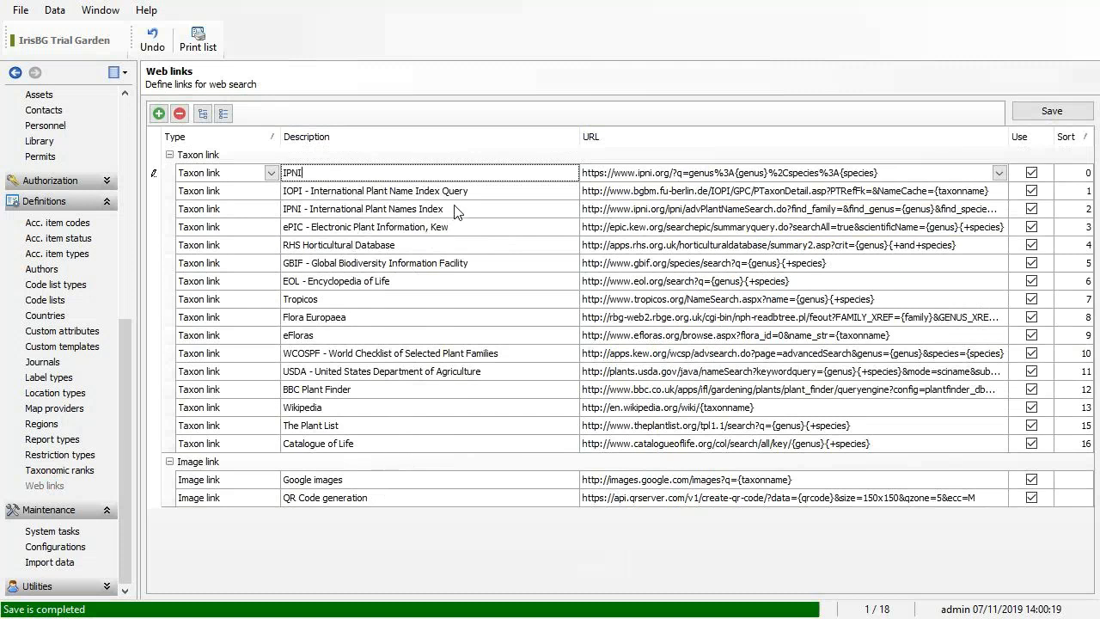
pyautogui.click(475, 214)
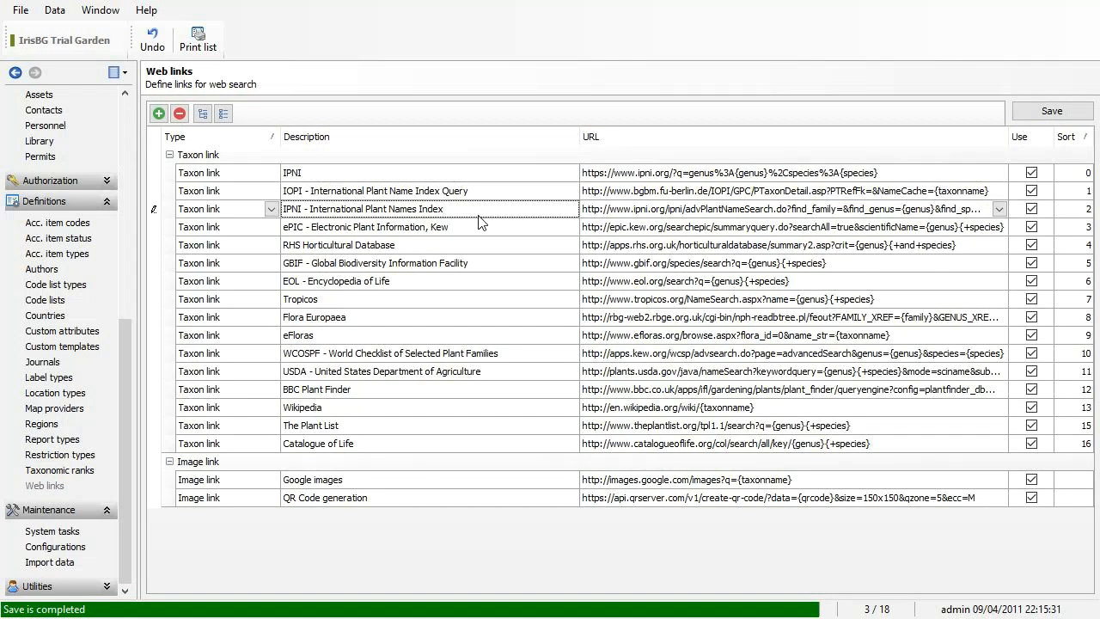
pyautogui.click(659, 212)
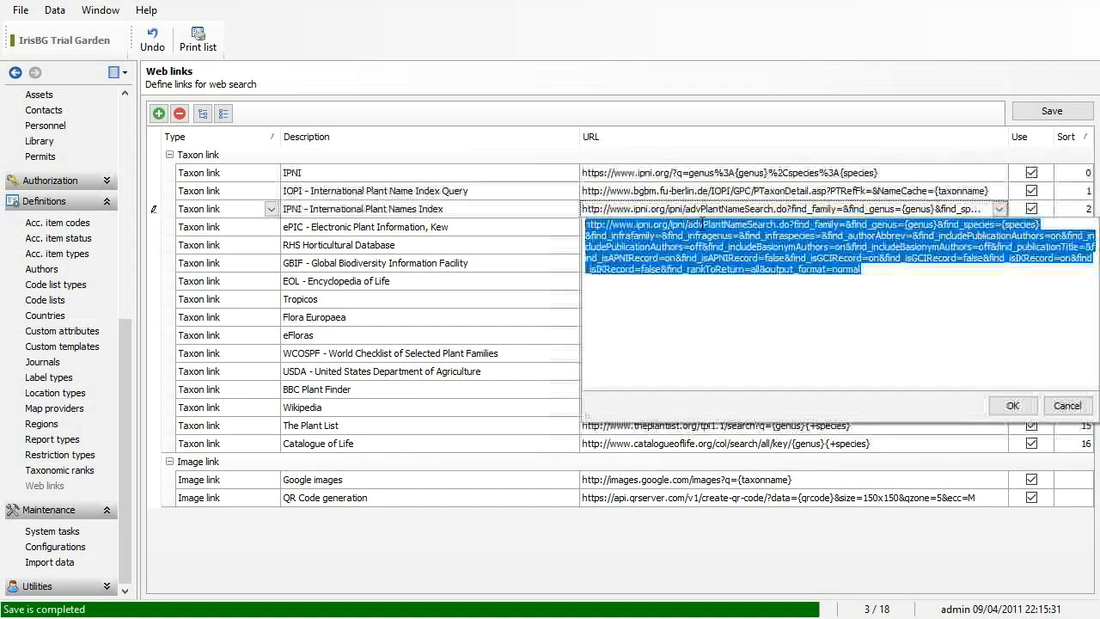
pyautogui.click(1068, 406)
pyautogui.click(902, 176)
pyautogui.click(903, 176)
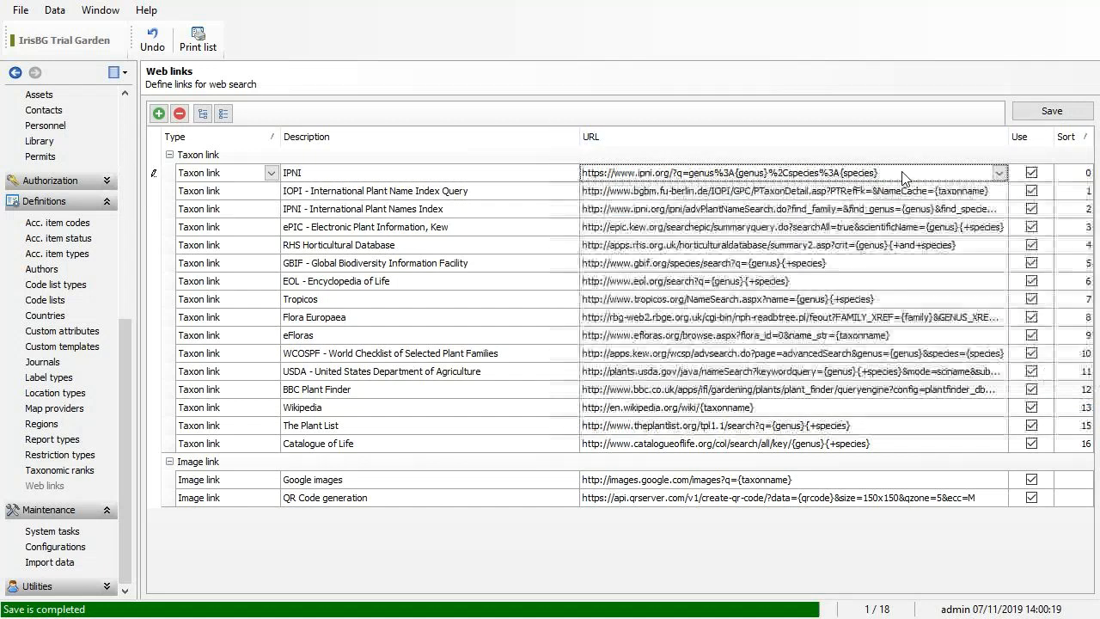
# Change the description of the IPNI taxon link to "IPNI new" and save the web links.
pyautogui.click(411, 173)
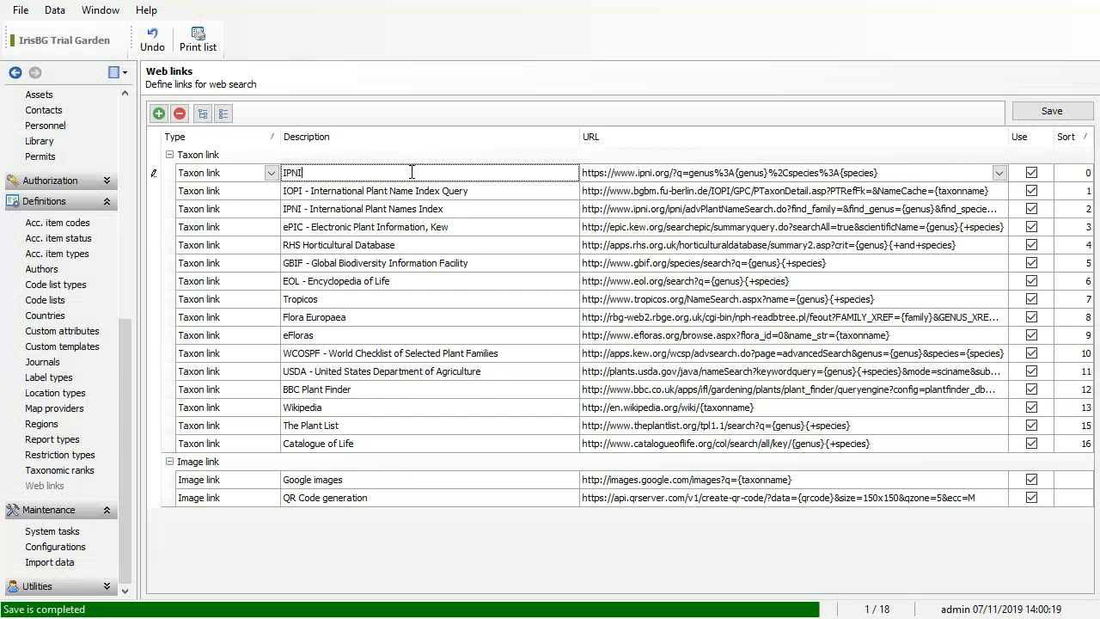
pyautogui.click(1047, 113)
pyautogui.click(915, 178)
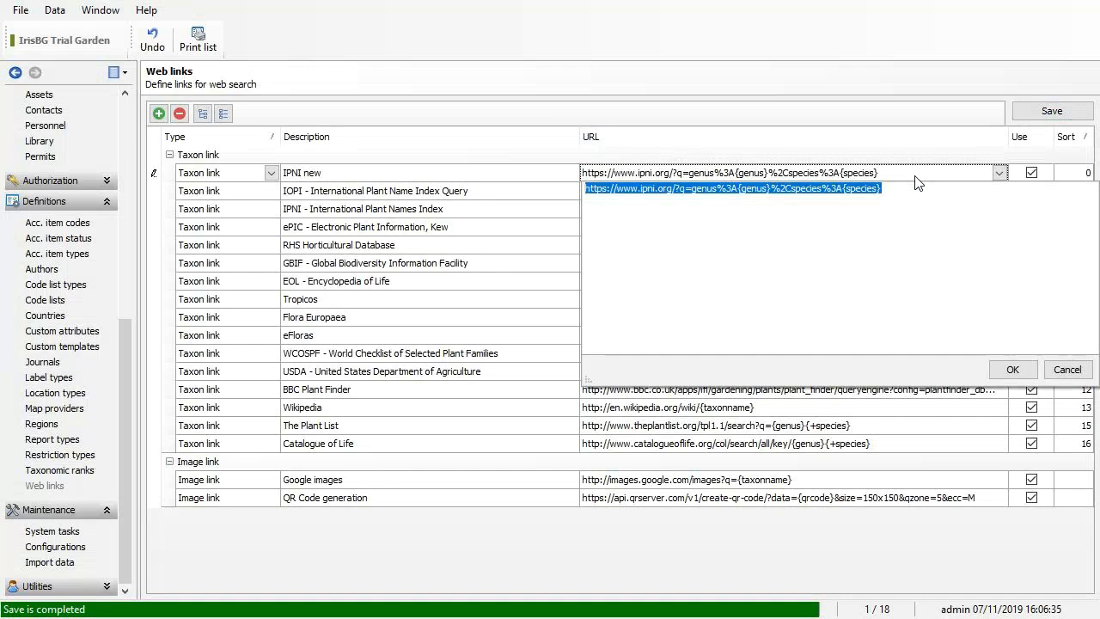
pyautogui.press('Escape')
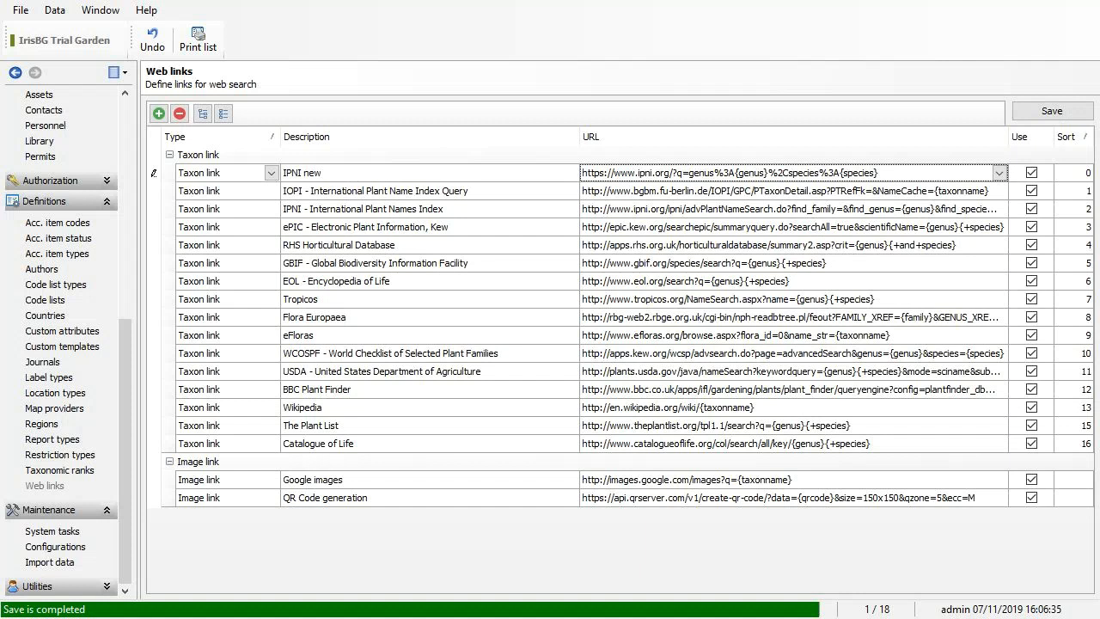
# Return to the Abies firma taxon and run its web search with IPNI new, bringing the browser results into view.
pyautogui.click(16, 72)
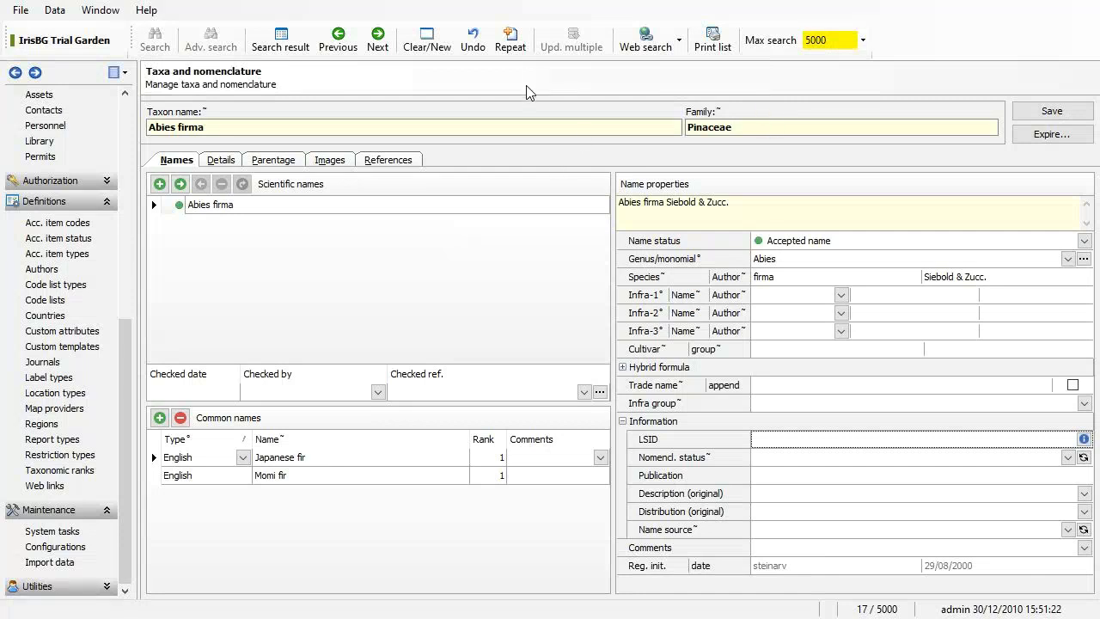
pyautogui.click(639, 49)
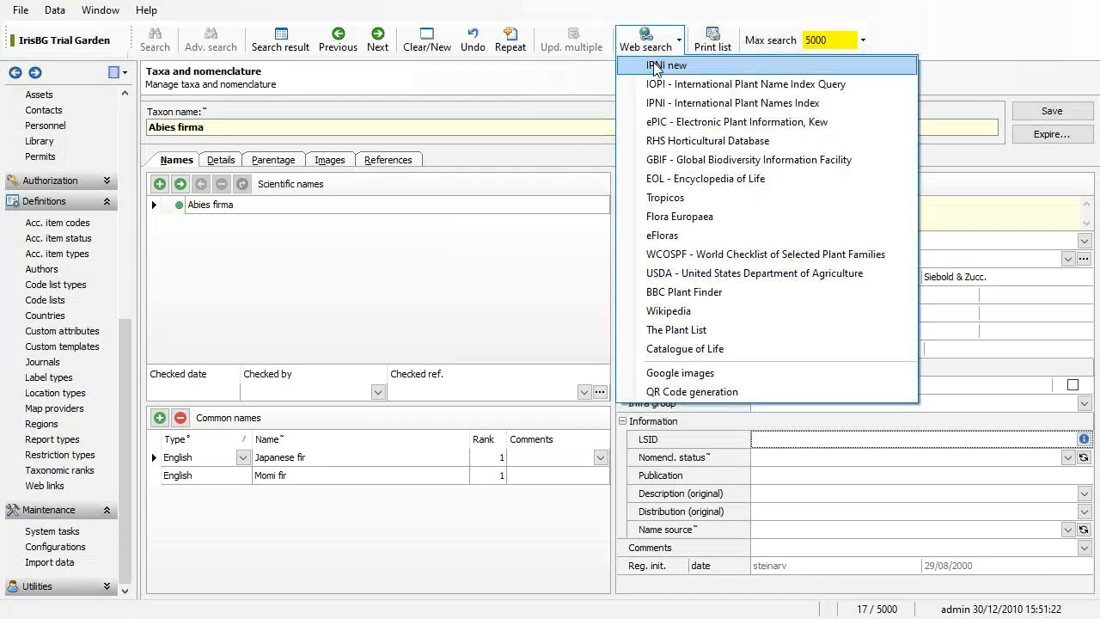
pyautogui.click(658, 66)
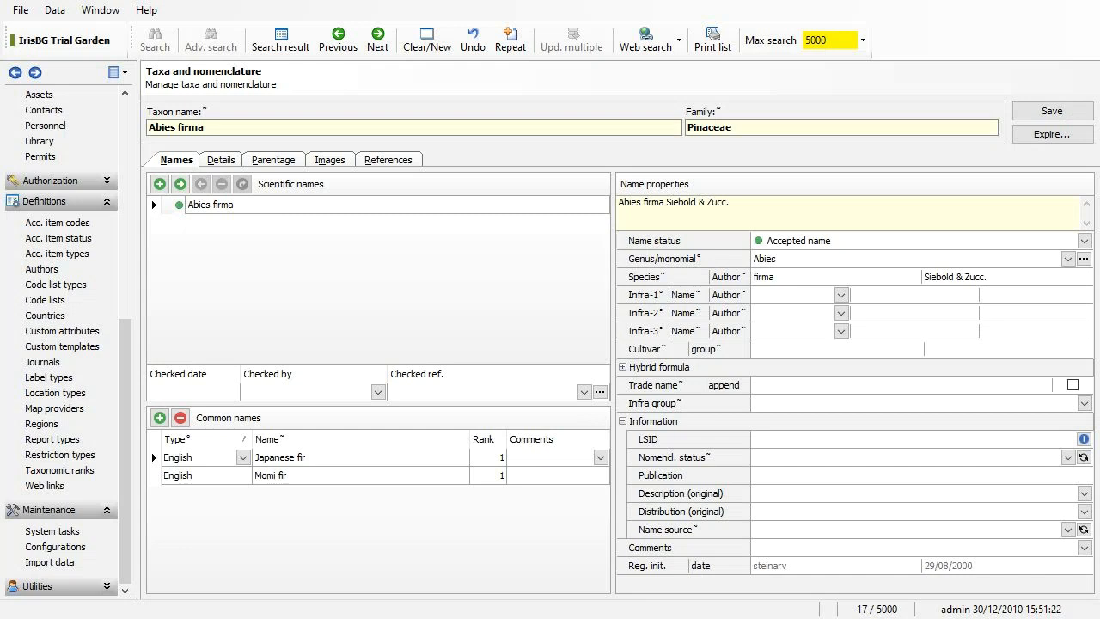
pyautogui.moveTo(0, 165); pyautogui.dragTo(372, 126)
pyautogui.doubleClick(372, 126)
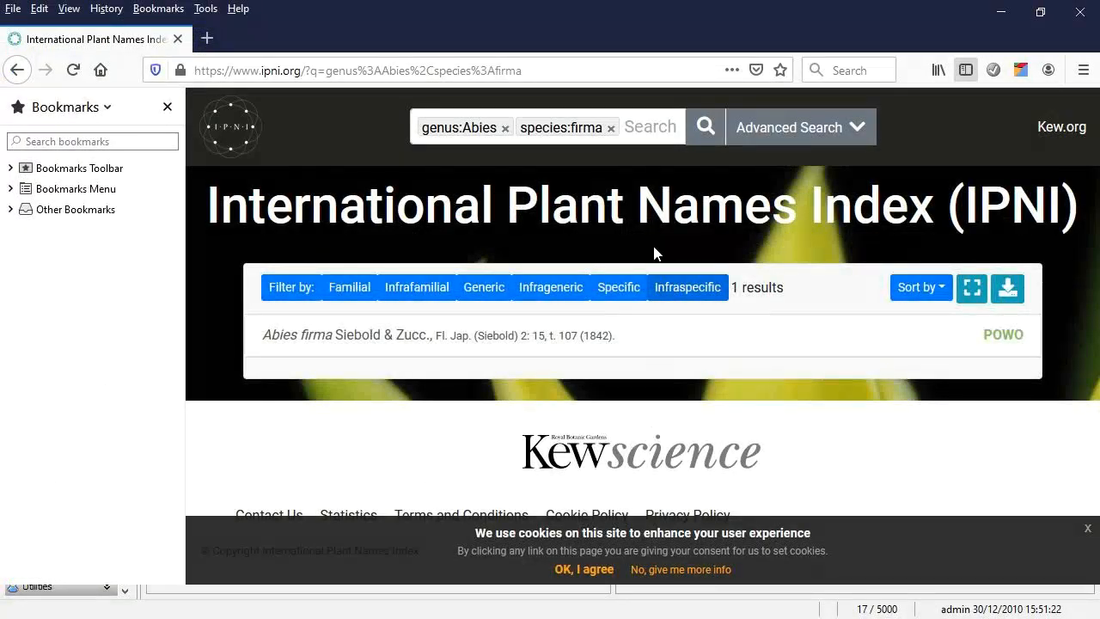
# Hide the bookmarks sidebar, accept the site's cookies and open the Abies firma name record on IPNI.
pyautogui.click(167, 107)
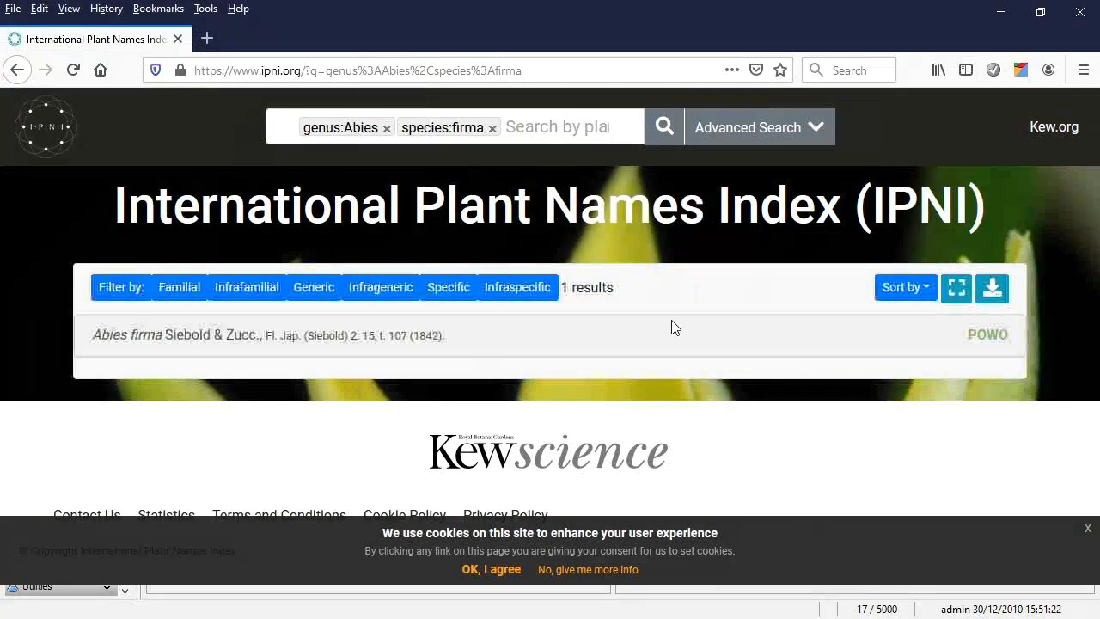
pyautogui.click(491, 572)
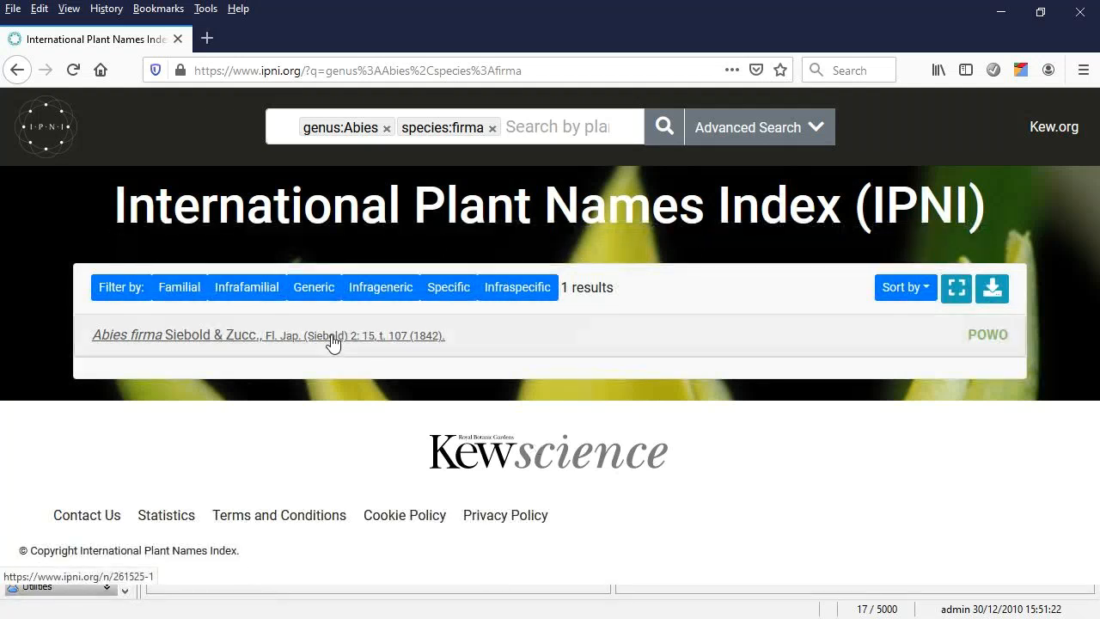
pyautogui.click(264, 339)
pyautogui.scroll(-4, 397, 404)
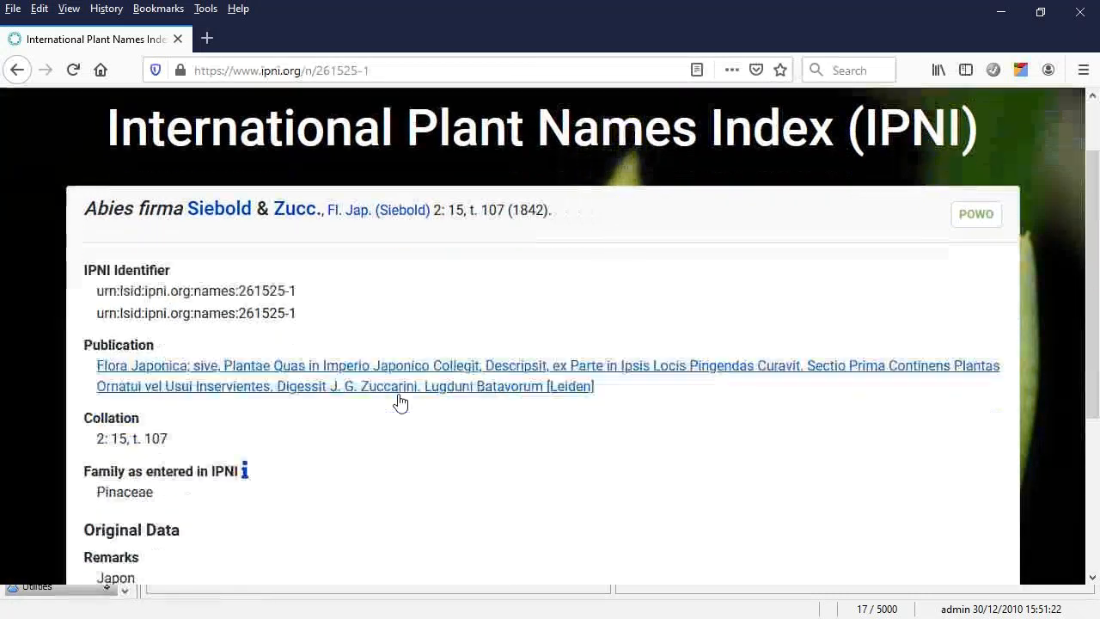
pyautogui.scroll(2, 399, 402)
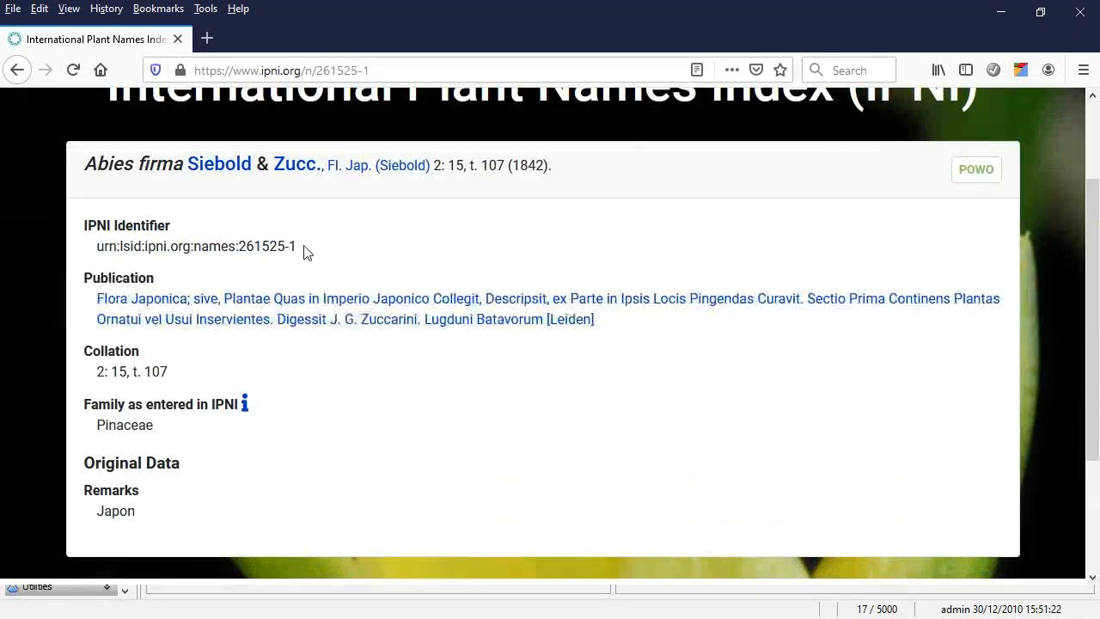
# Highlight the IPNI identifier and the species authors on the web record and compare them with the taxon in IrisBG.
pyautogui.moveTo(300, 246); pyautogui.dragTo(97, 255)
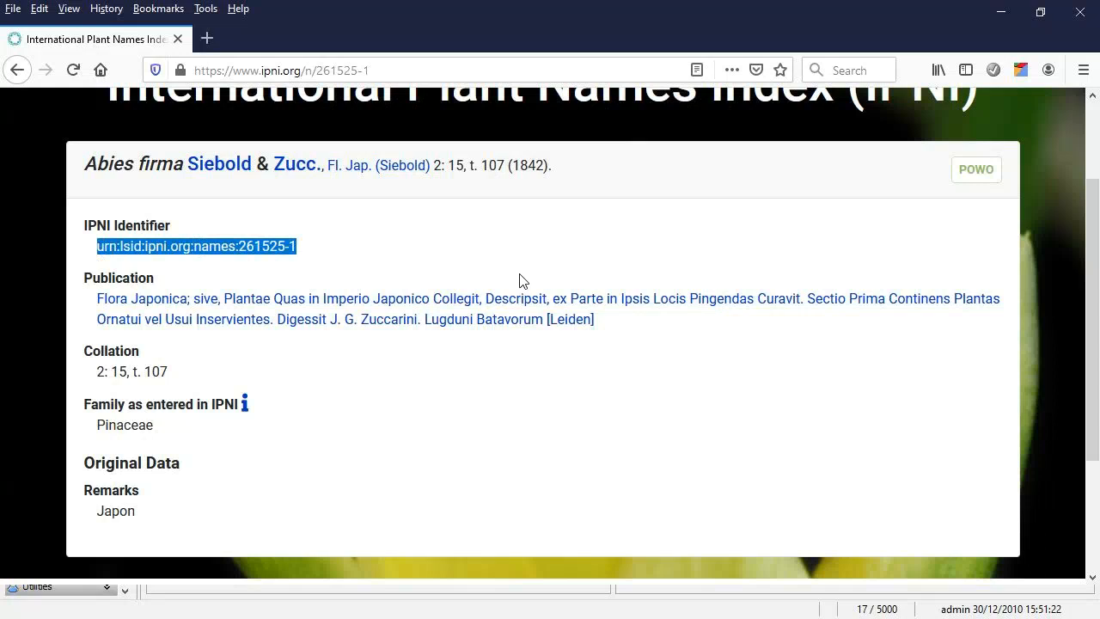
pyautogui.hotkey('alt', 'Tab')
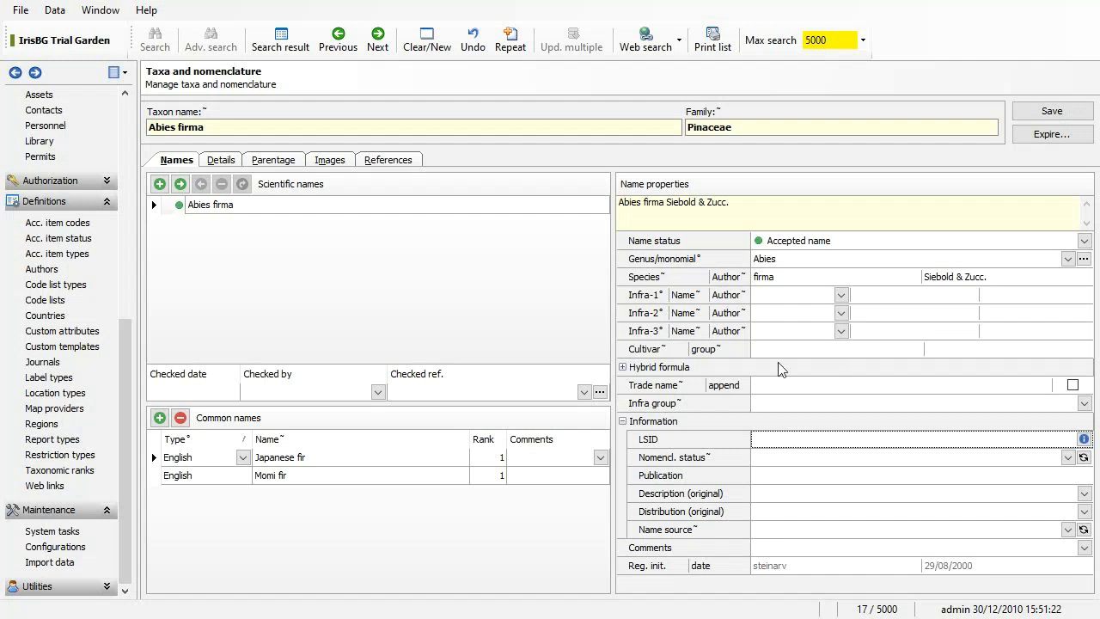
pyautogui.hotkey('alt', 'Tab')
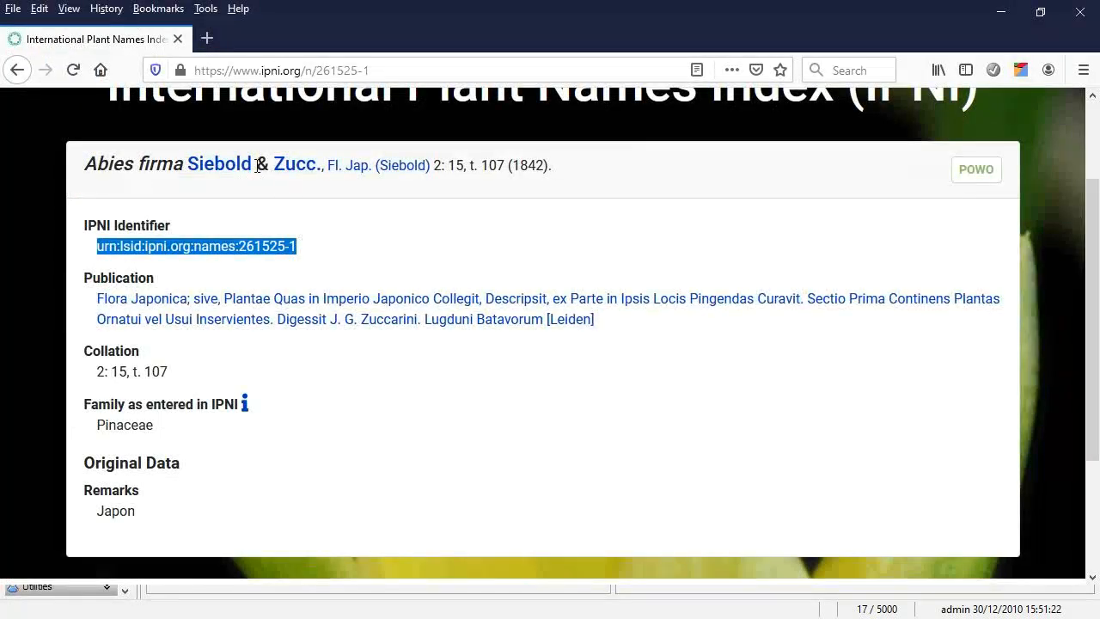
pyautogui.moveTo(190, 168); pyautogui.dragTo(318, 173)
pyautogui.hotkey('alt', 'Tab')
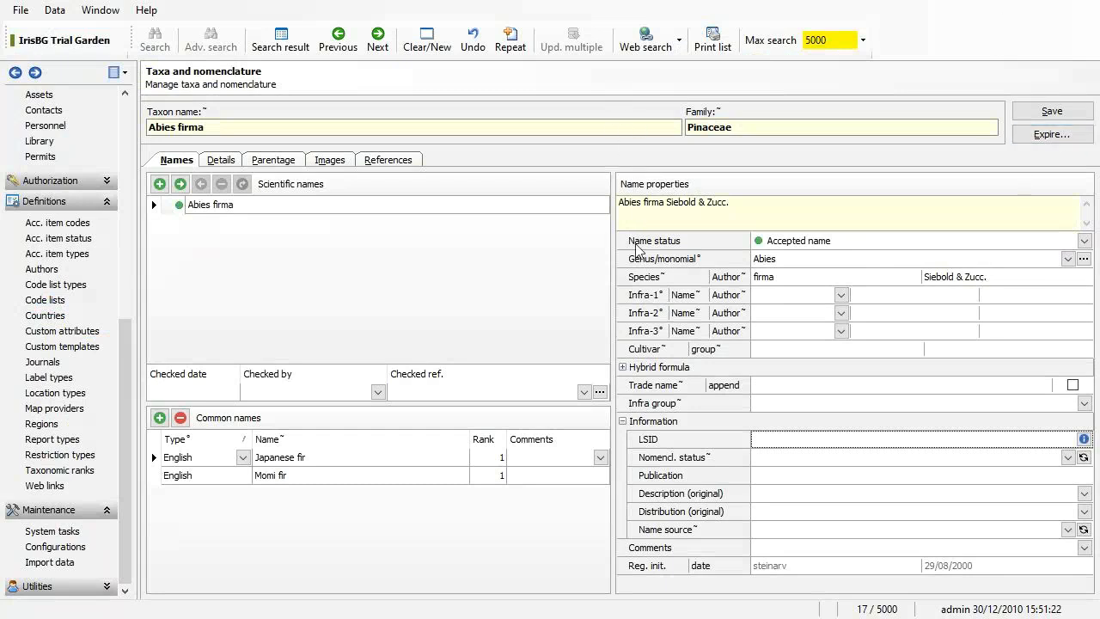
pyautogui.hotkey('alt', 'Tab')
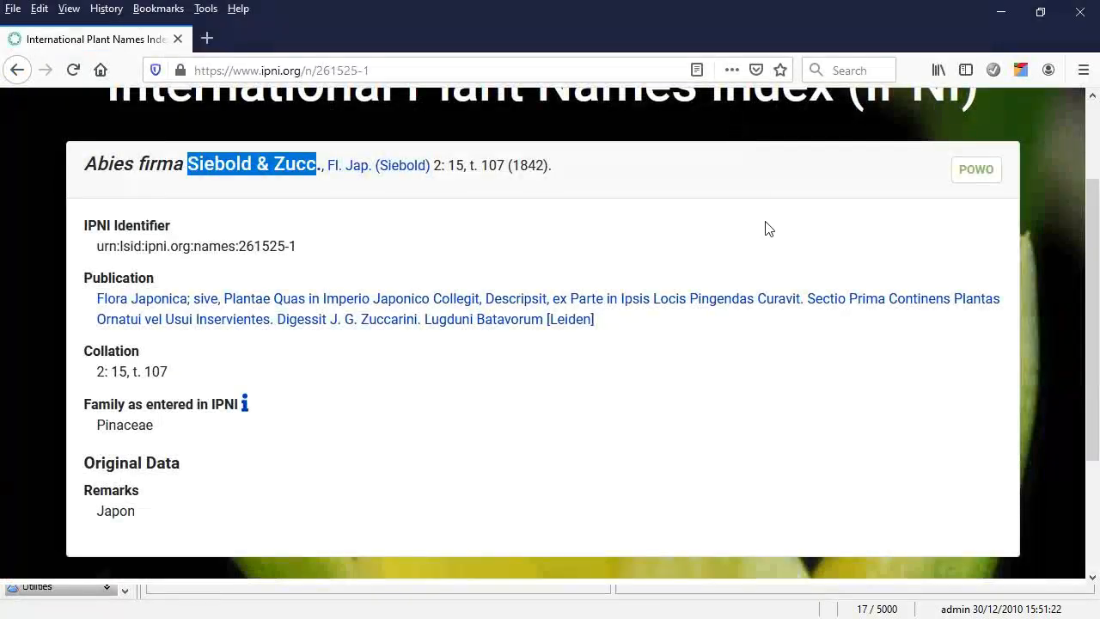
pyautogui.hotkey('alt', 'Tab')
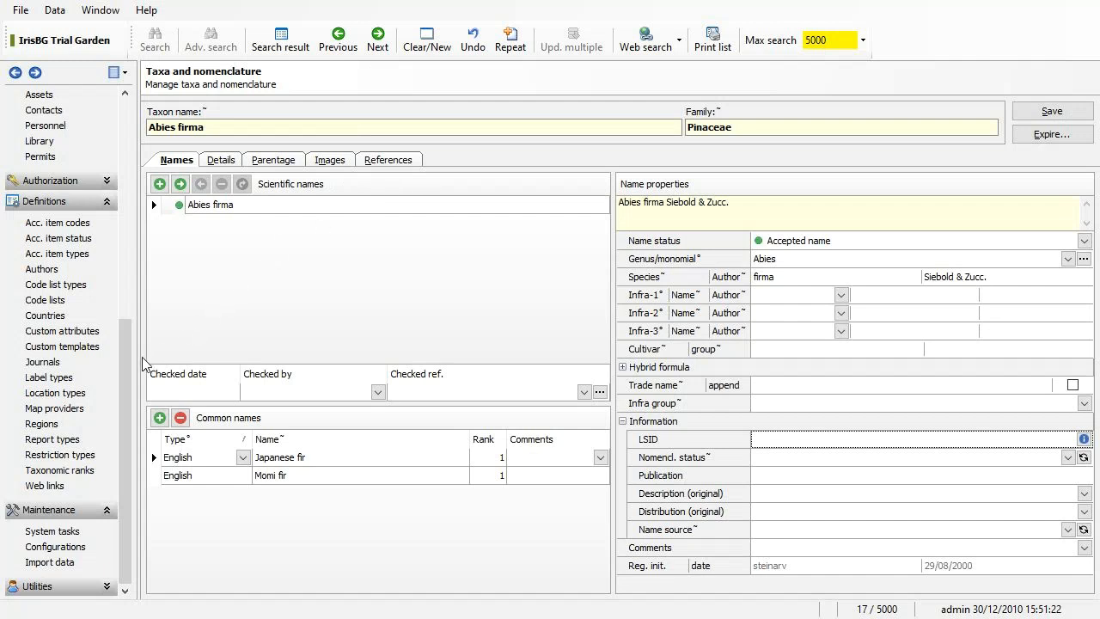
# Open Accessions and view the details and the items of the Asarum europaeum accession.
pyautogui.moveTo(123, 434); pyautogui.dragTo(123, 202)
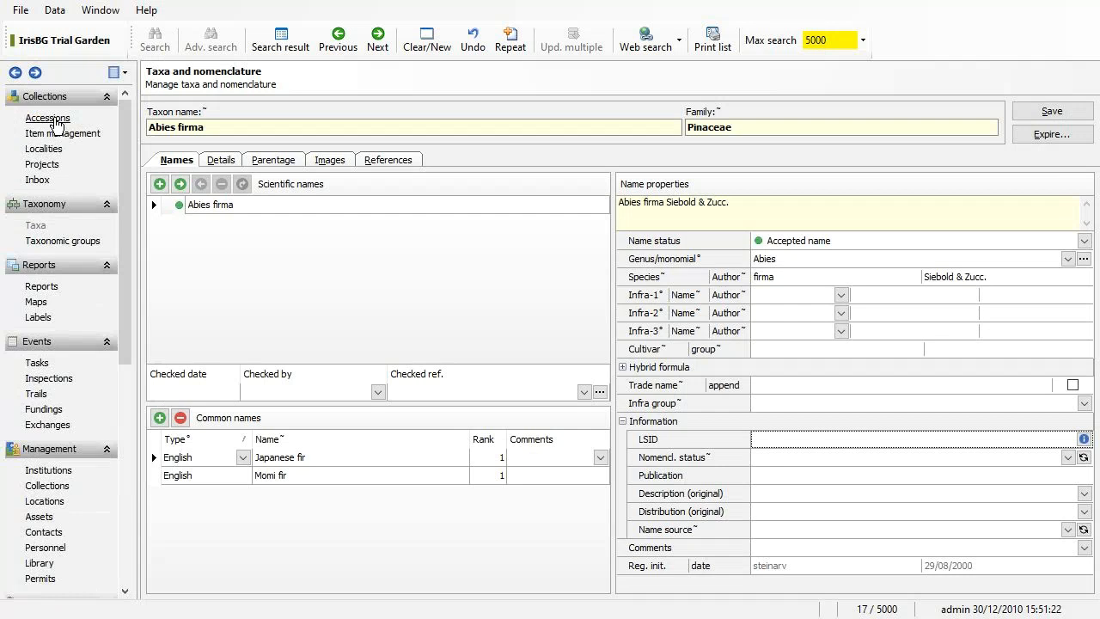
pyautogui.click(51, 121)
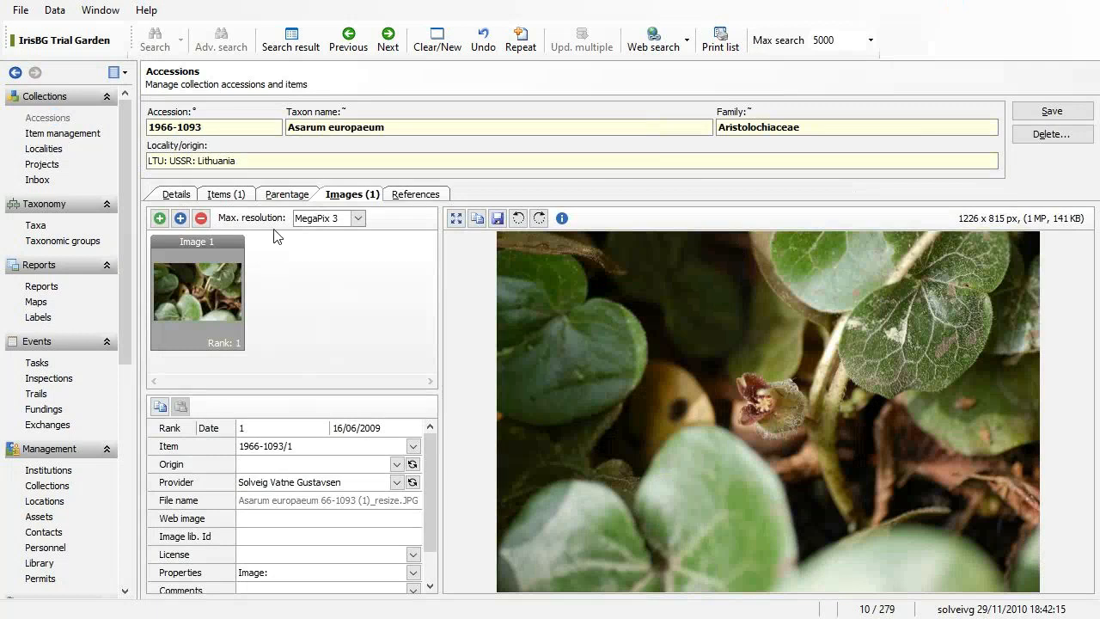
pyautogui.click(177, 194)
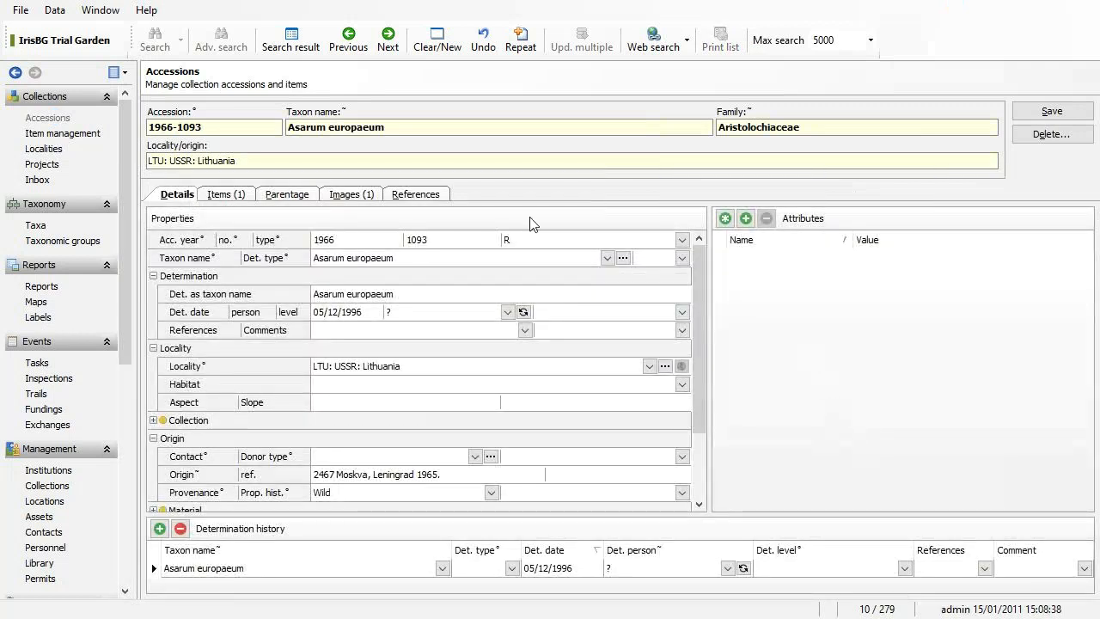
pyautogui.click(223, 196)
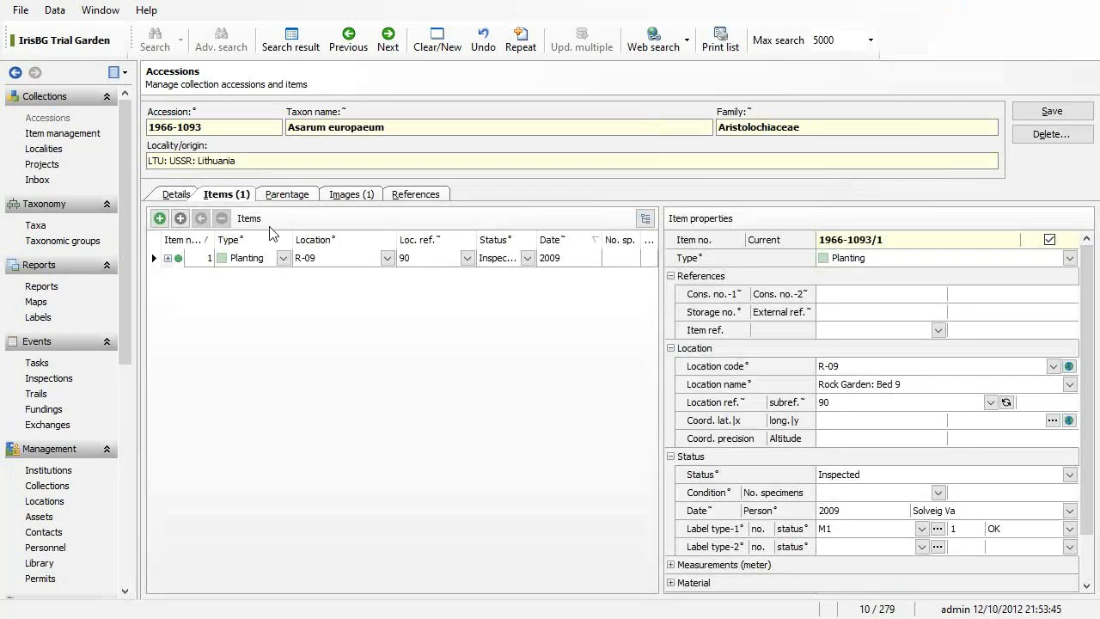
# Enter 654654 as the planting item's altitude and clear the value again.
pyautogui.click(421, 260)
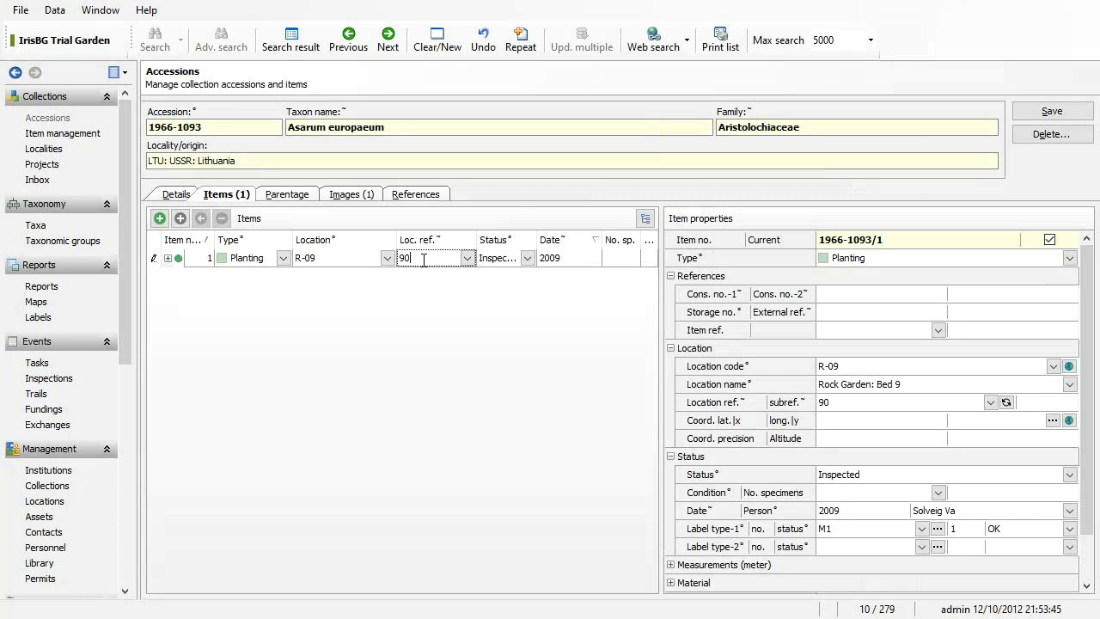
pyautogui.click(898, 440)
pyautogui.click(1013, 443)
pyautogui.write('654654')
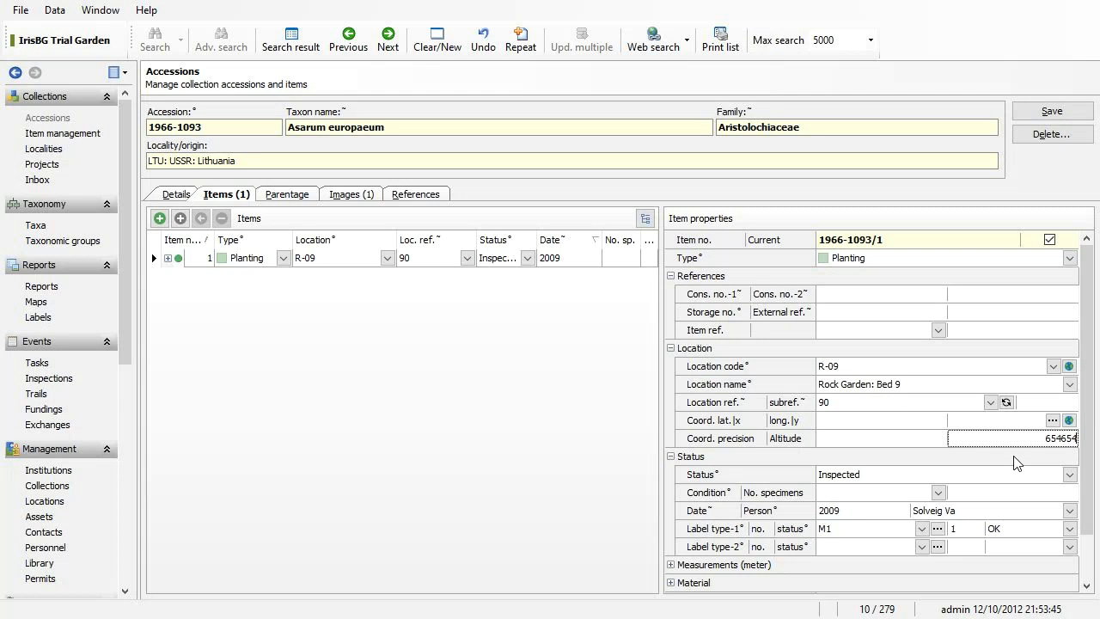
pyautogui.hotkey('ctrl', 'a')
pyautogui.press('Delete')
# Return to the accession's details, highlight its taxon name and open the record of its Lithuania locality.
pyautogui.click(180, 197)
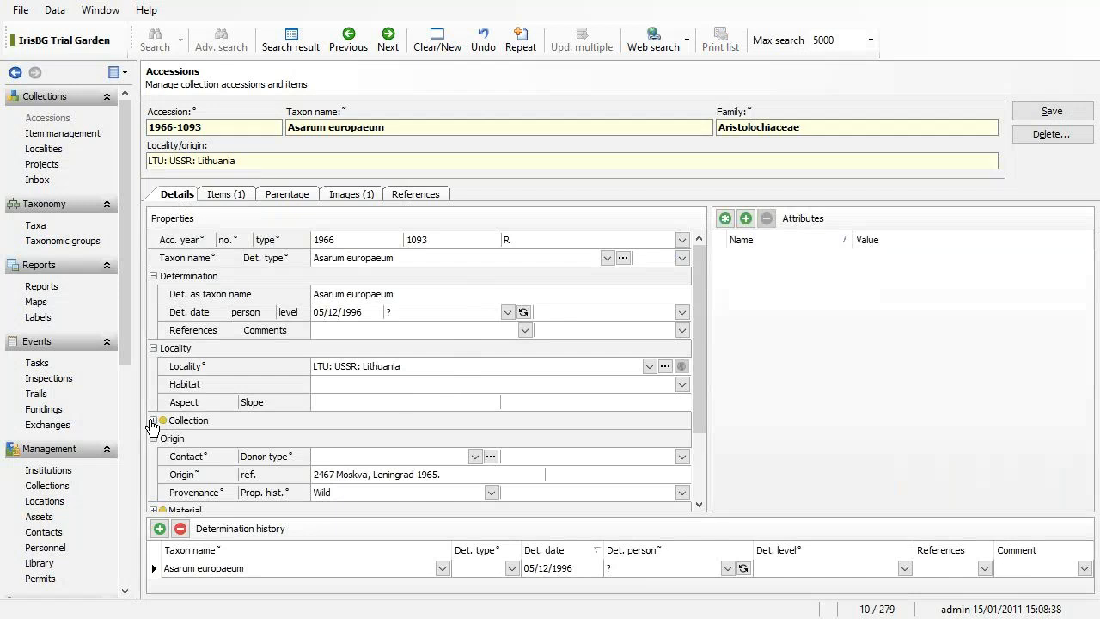
pyautogui.click(215, 368)
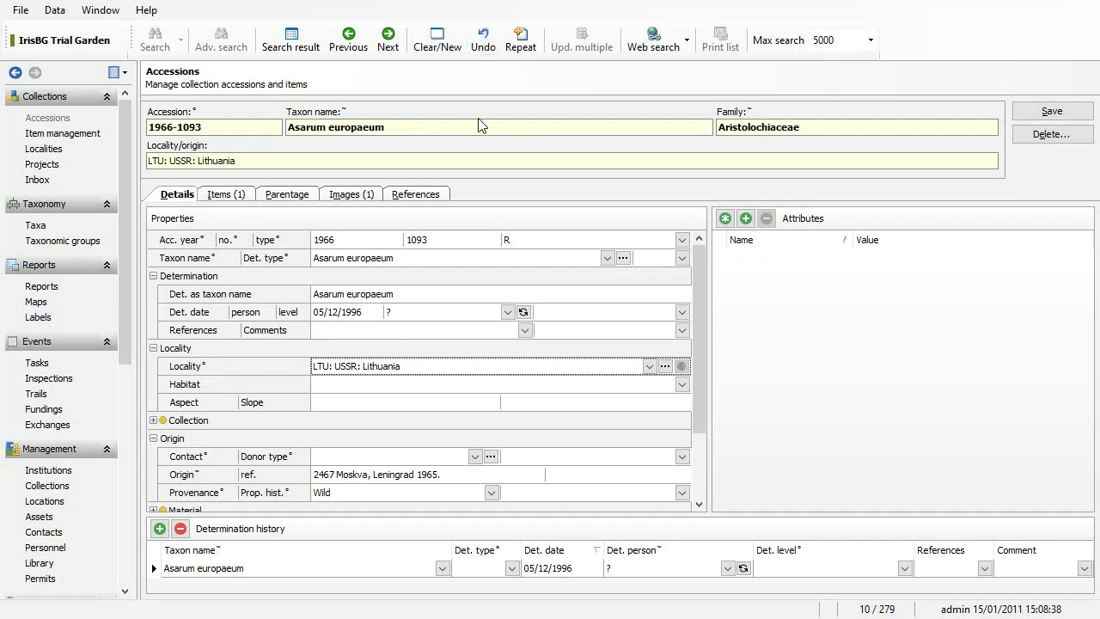
pyautogui.moveTo(458, 127); pyautogui.dragTo(215, 108)
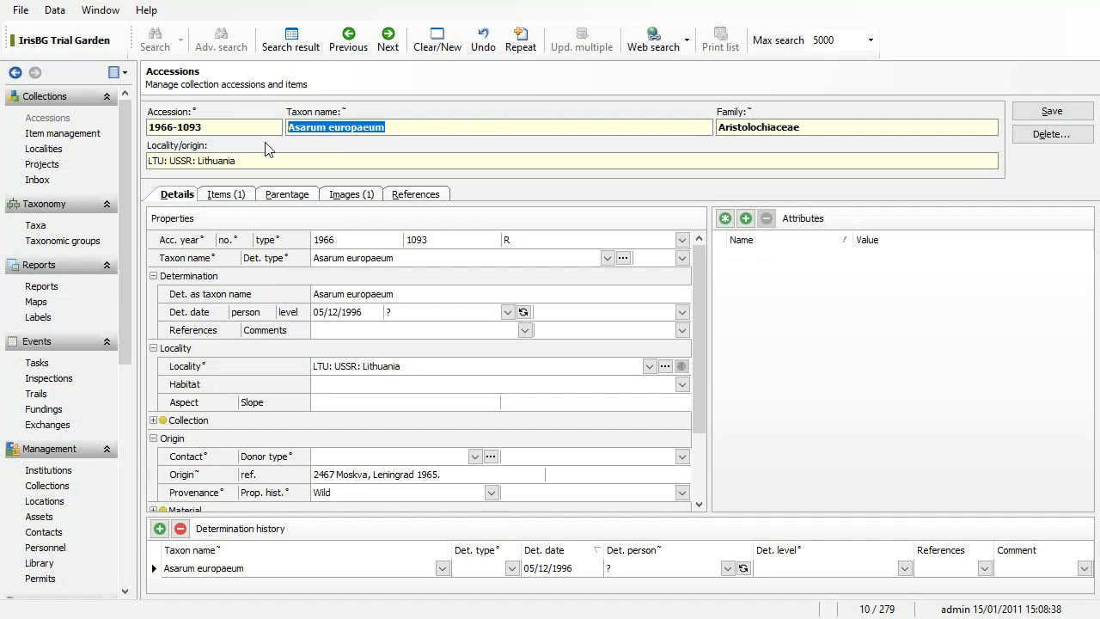
pyautogui.click(409, 368)
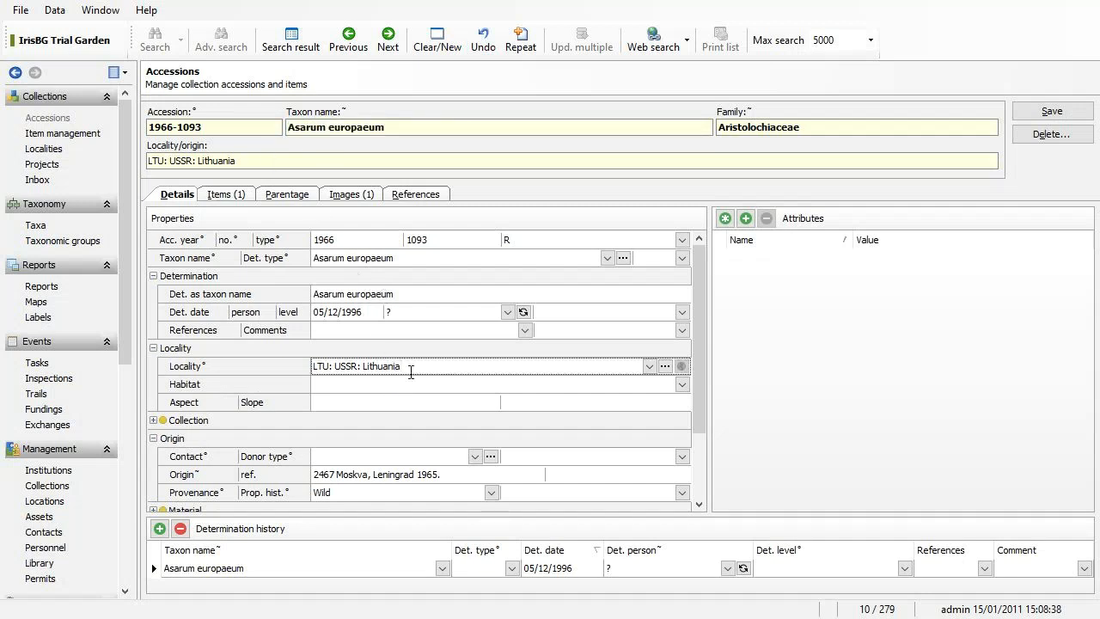
pyautogui.click(665, 367)
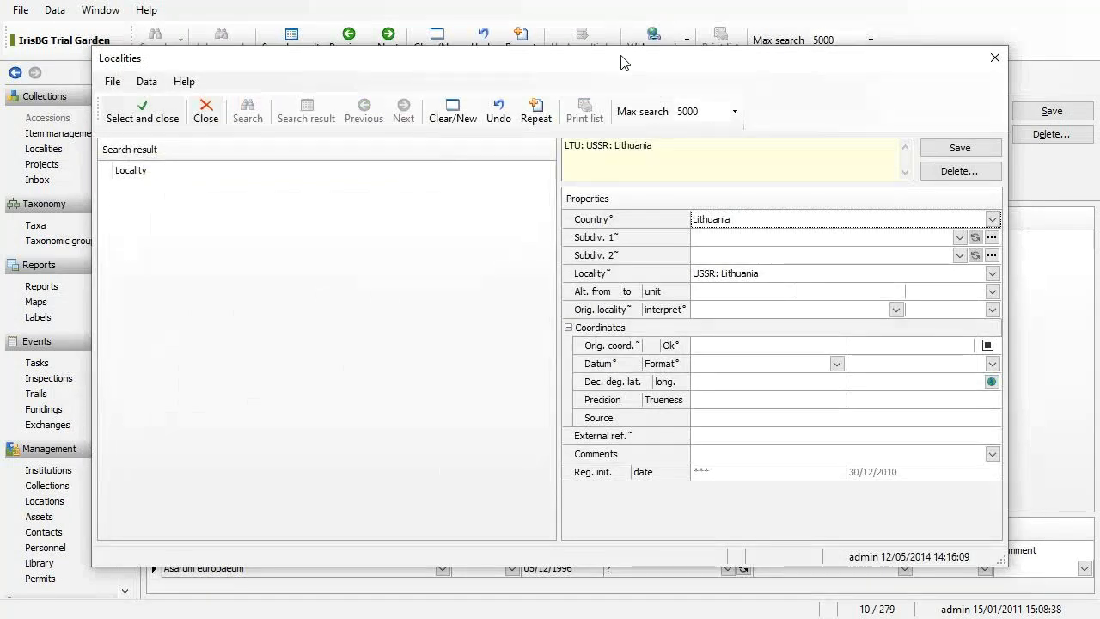
pyautogui.moveTo(620, 61); pyautogui.dragTo(612, 46)
# Set the Lithuania locality's altitude range from 800 to 900 with the unit m and save the locality.
pyautogui.click(692, 280)
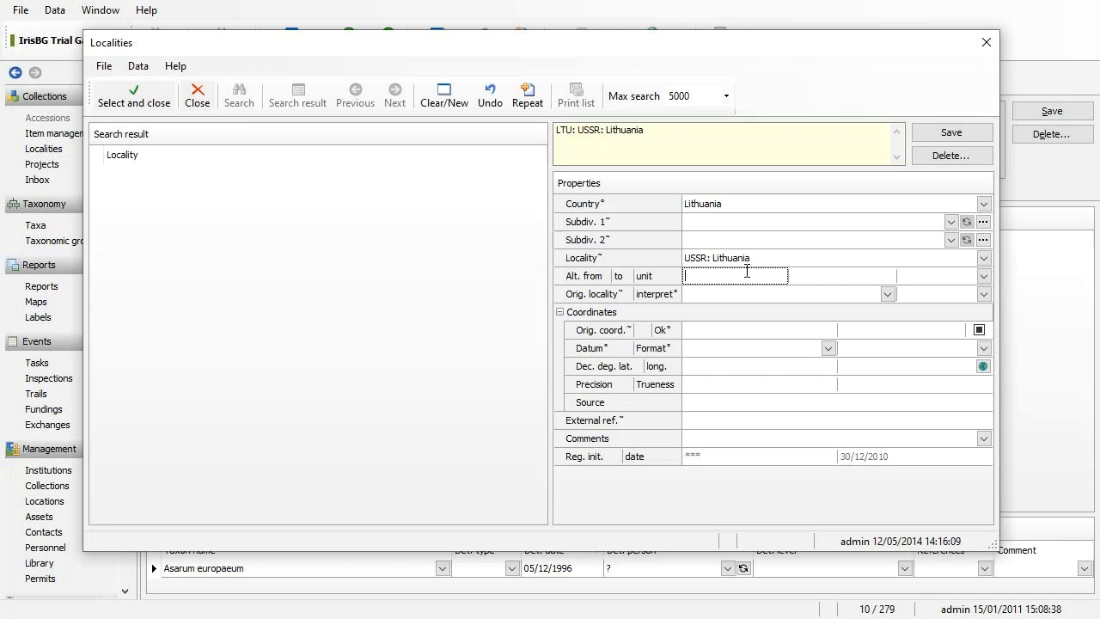
pyautogui.write('800')
pyautogui.press('Tab')
pyautogui.write('900')
pyautogui.press('Tab')
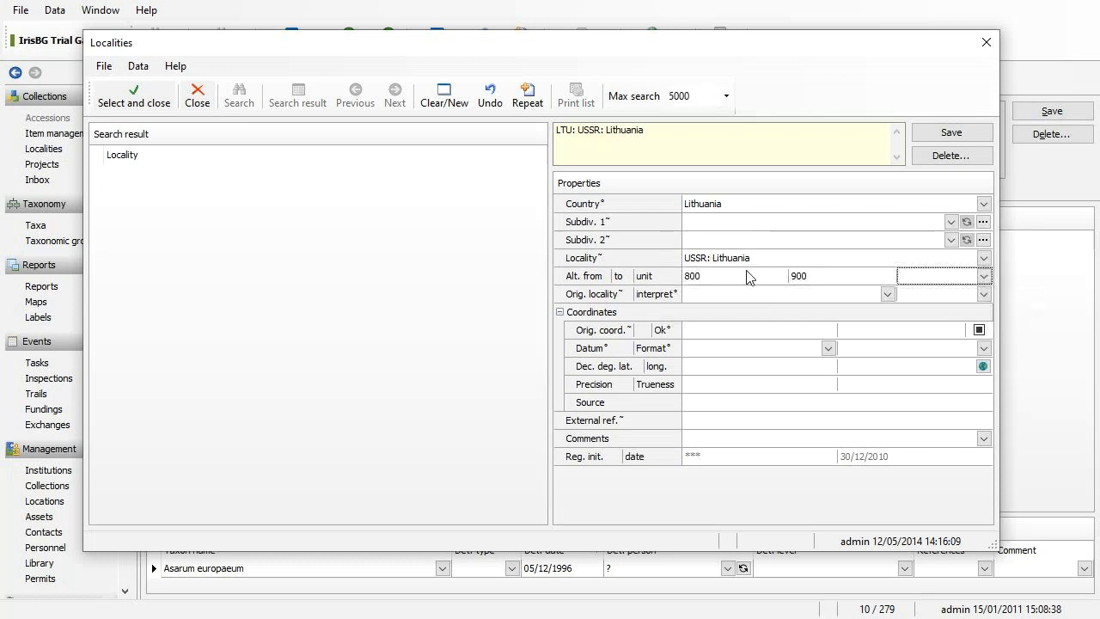
pyautogui.click(984, 276)
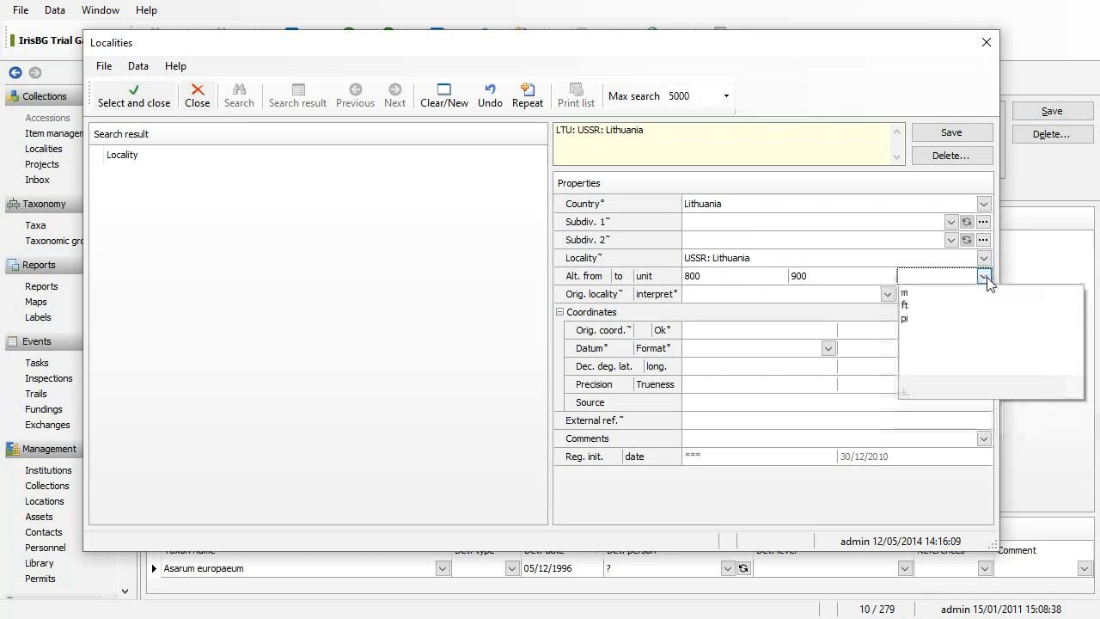
pyautogui.click(924, 292)
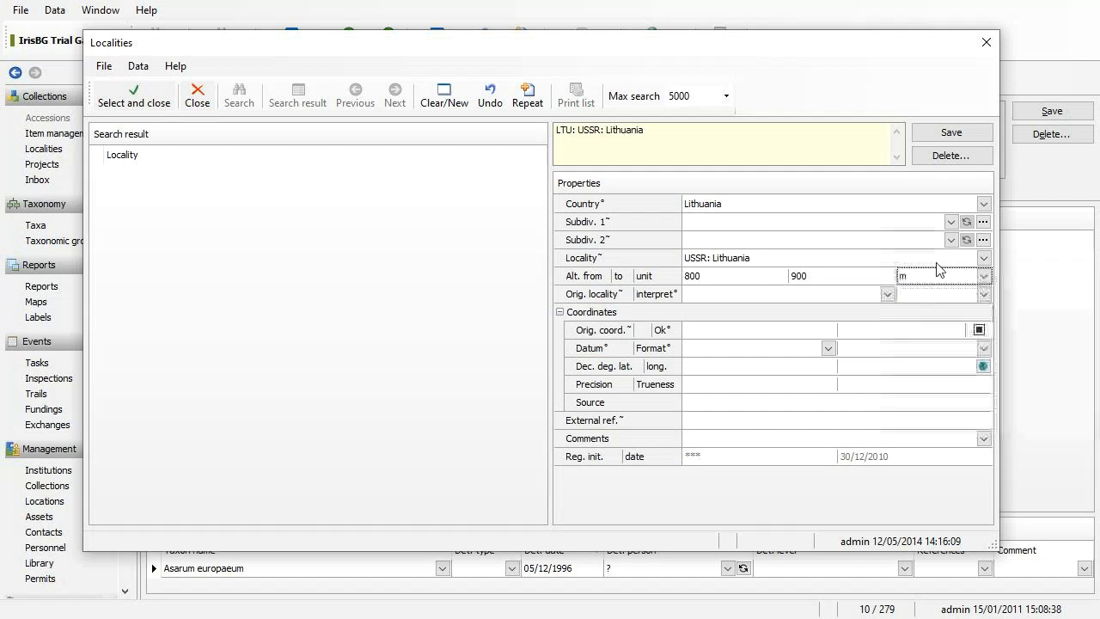
pyautogui.click(951, 134)
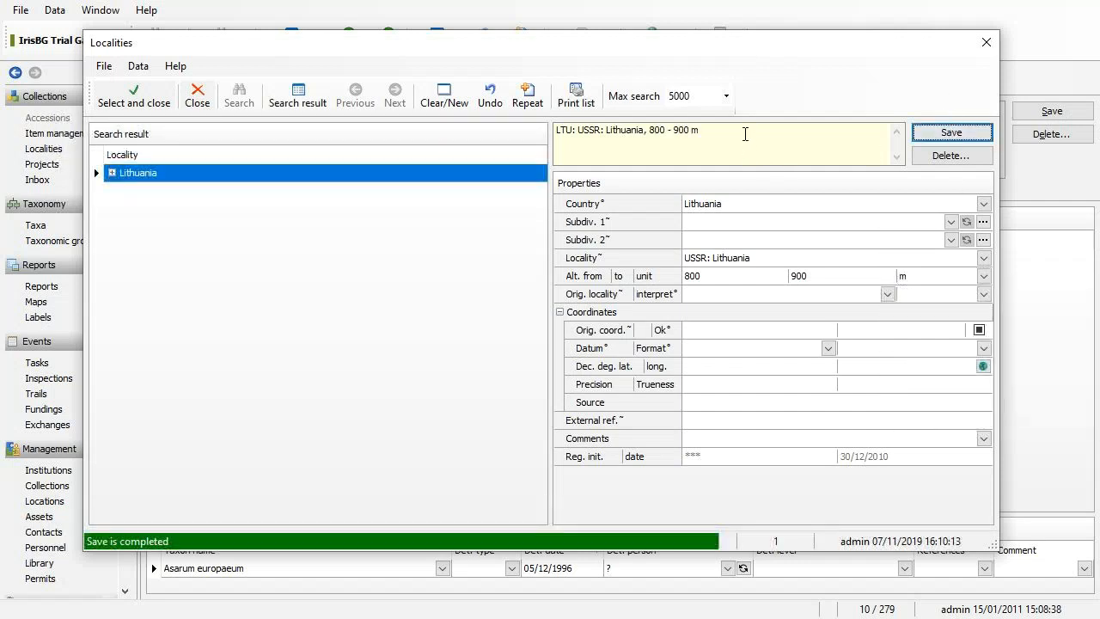
# Highlight the locality's full description and select that locality for the Asarum europaeum accession.
pyautogui.moveTo(745, 134); pyautogui.dragTo(509, 133)
pyautogui.moveTo(642, 371)
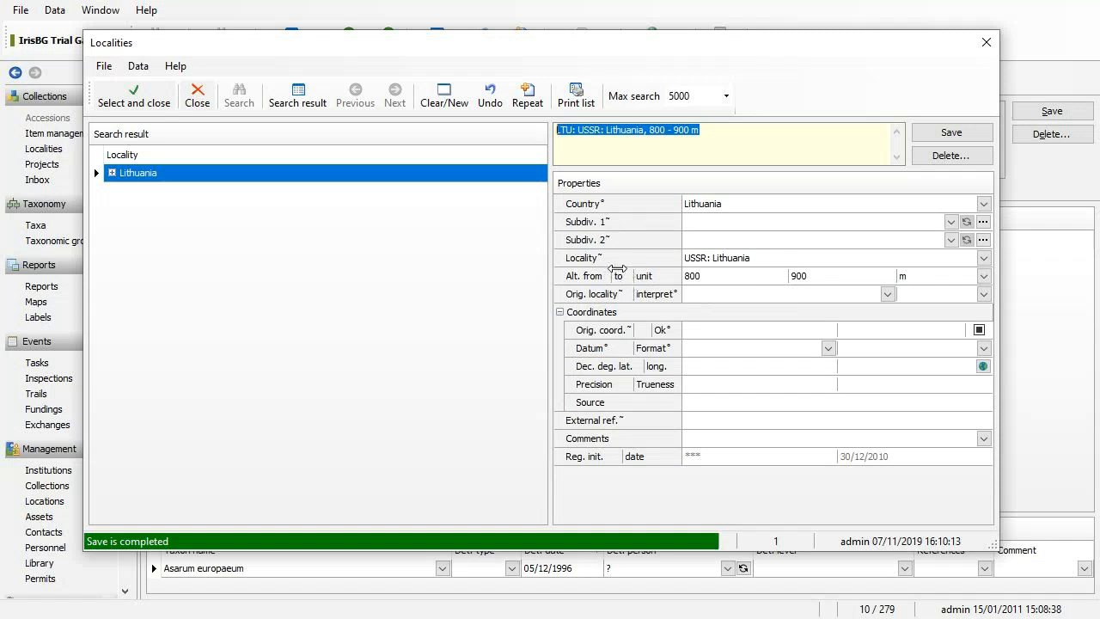
pyautogui.click(150, 103)
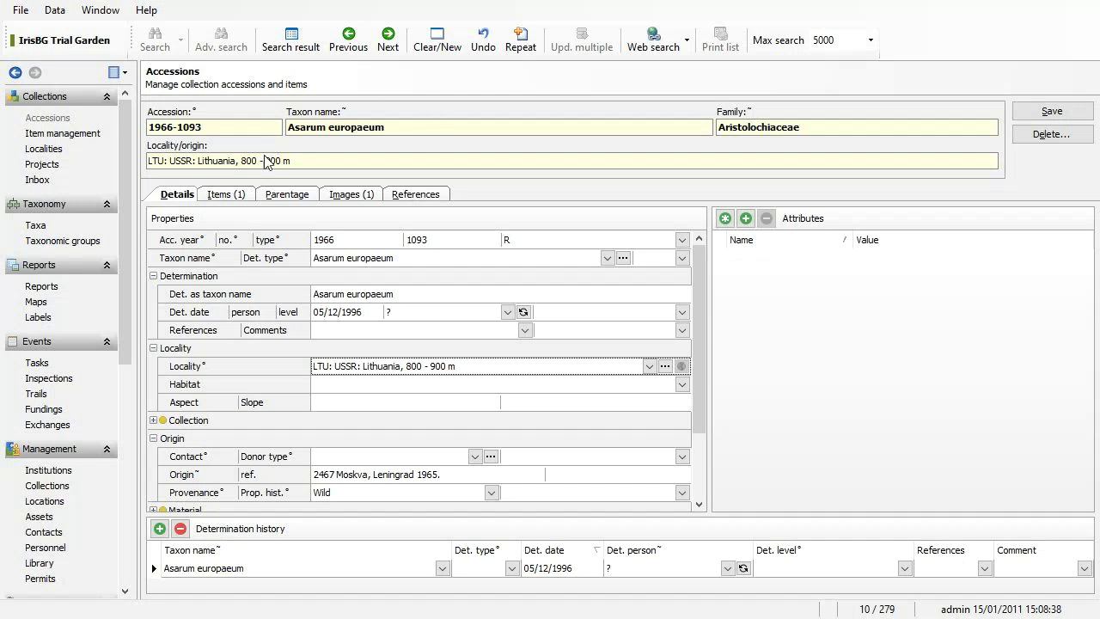
# Open the accession's items, expand the planting's Material section and view the available container choices.
pyautogui.click(225, 194)
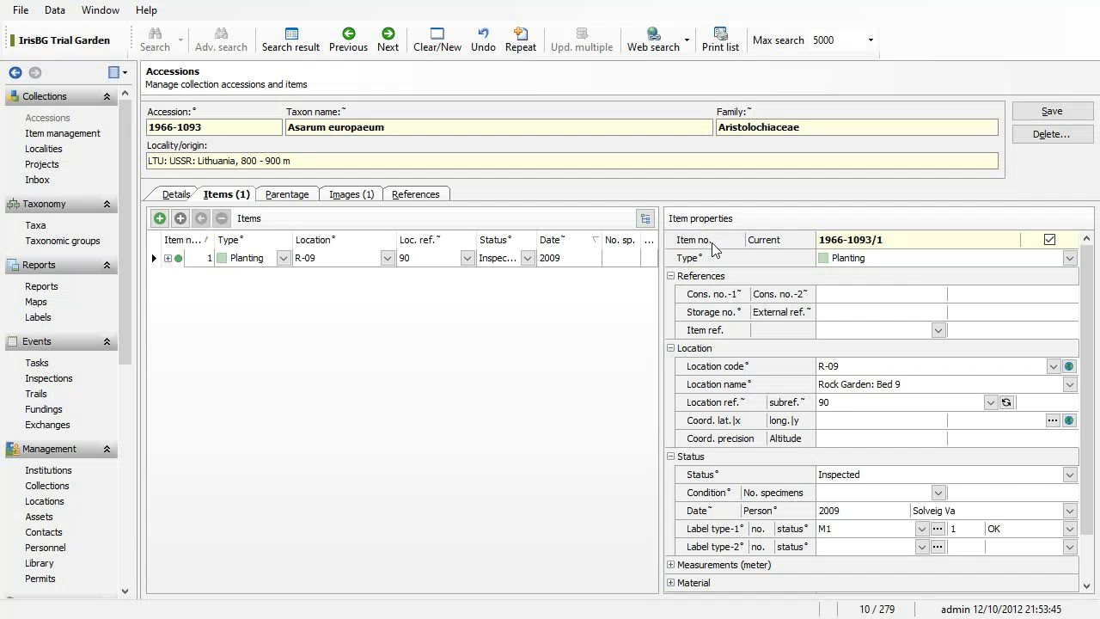
pyautogui.scroll(-1, 712, 242)
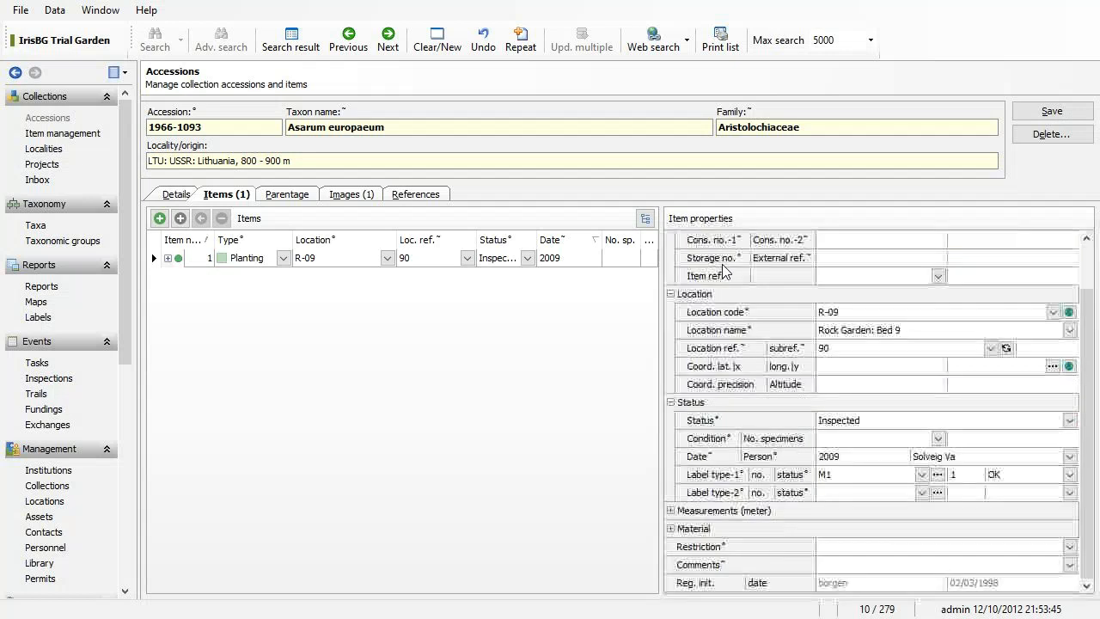
pyautogui.click(671, 529)
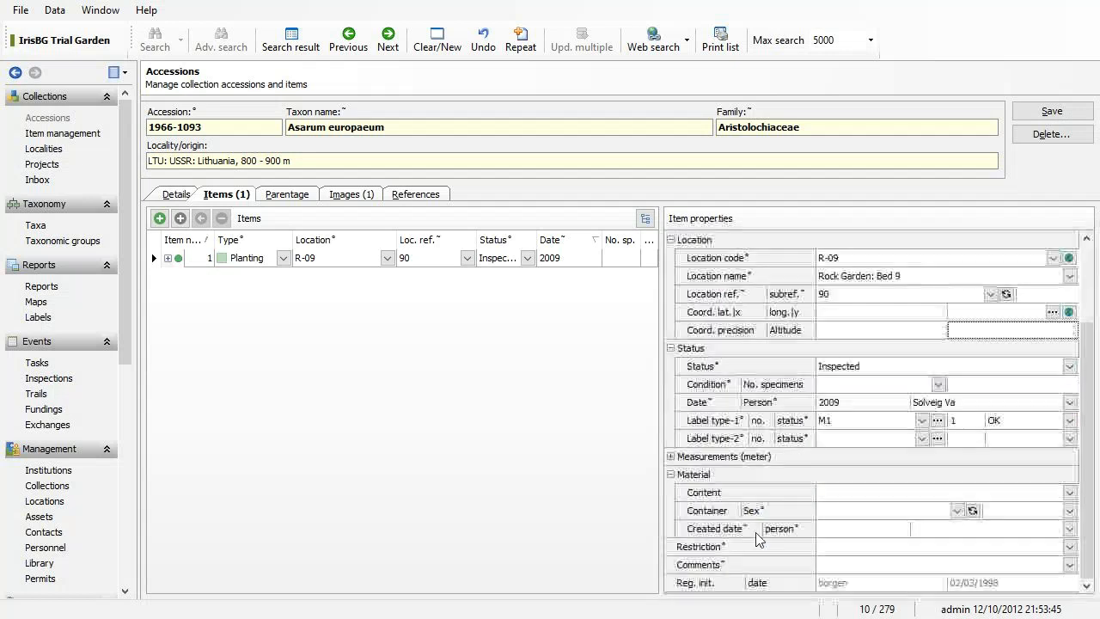
pyautogui.click(878, 512)
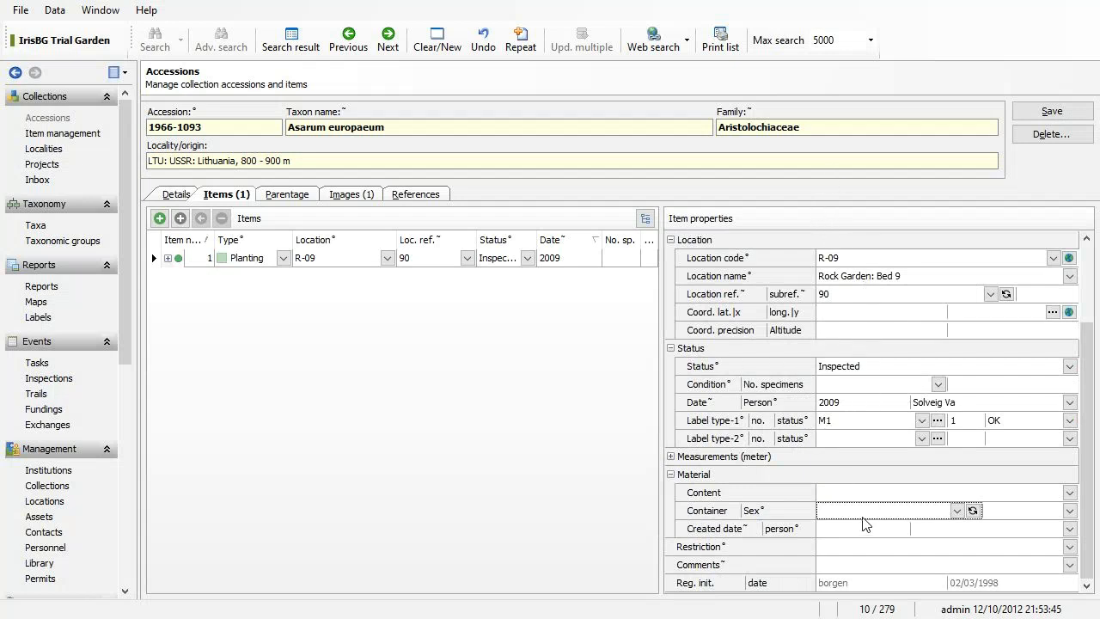
pyautogui.click(957, 512)
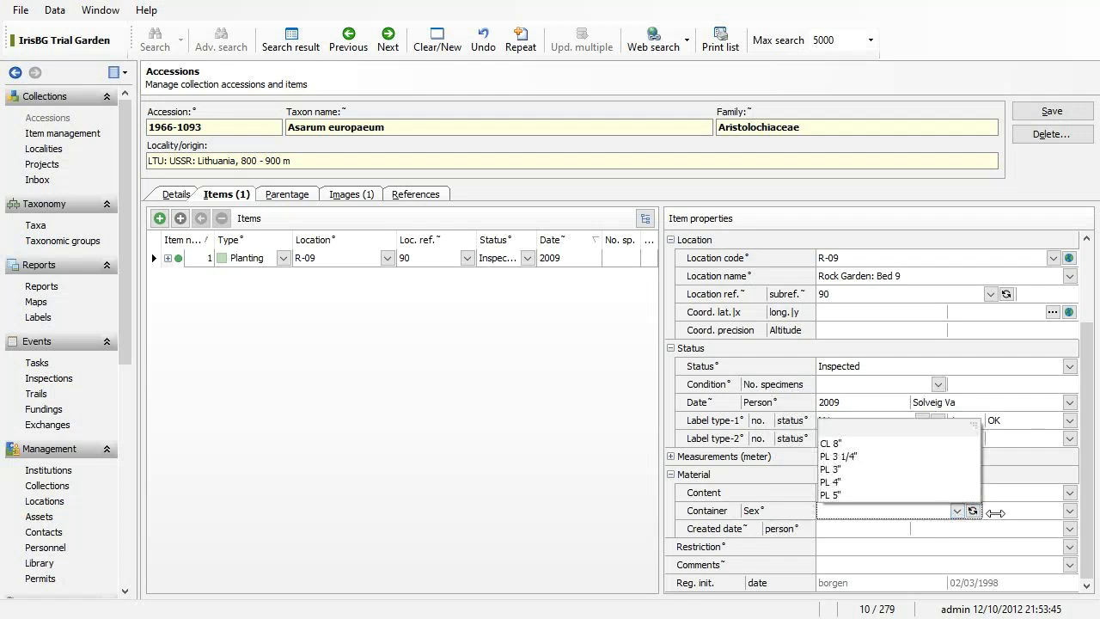
pyautogui.click(922, 512)
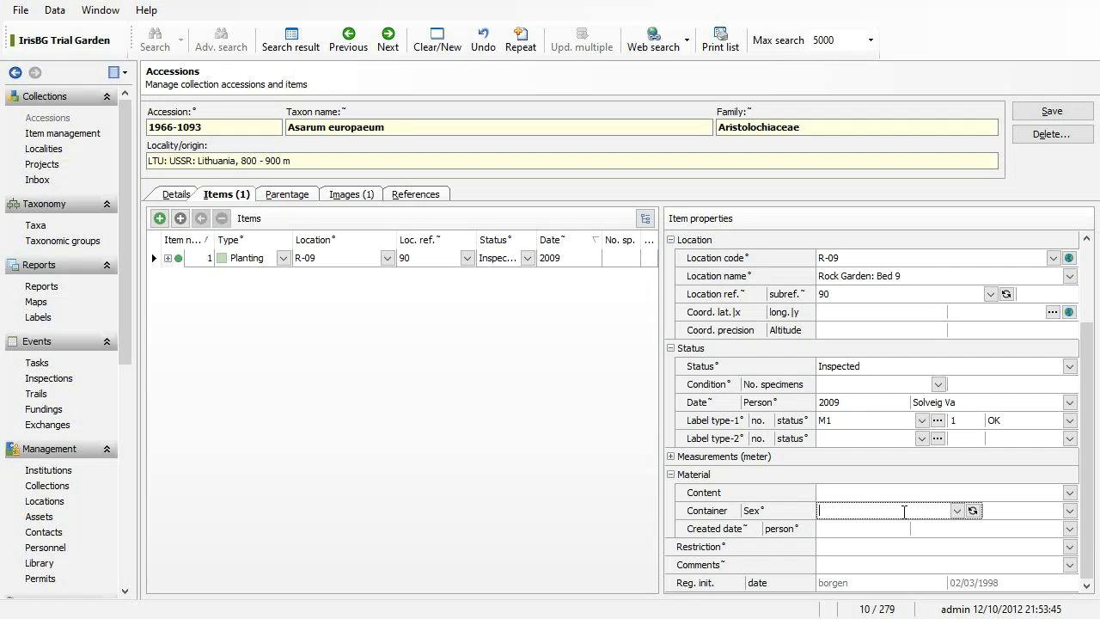
# Enter PL 6" as the planting item's container and save the accession.
pyautogui.write('P')
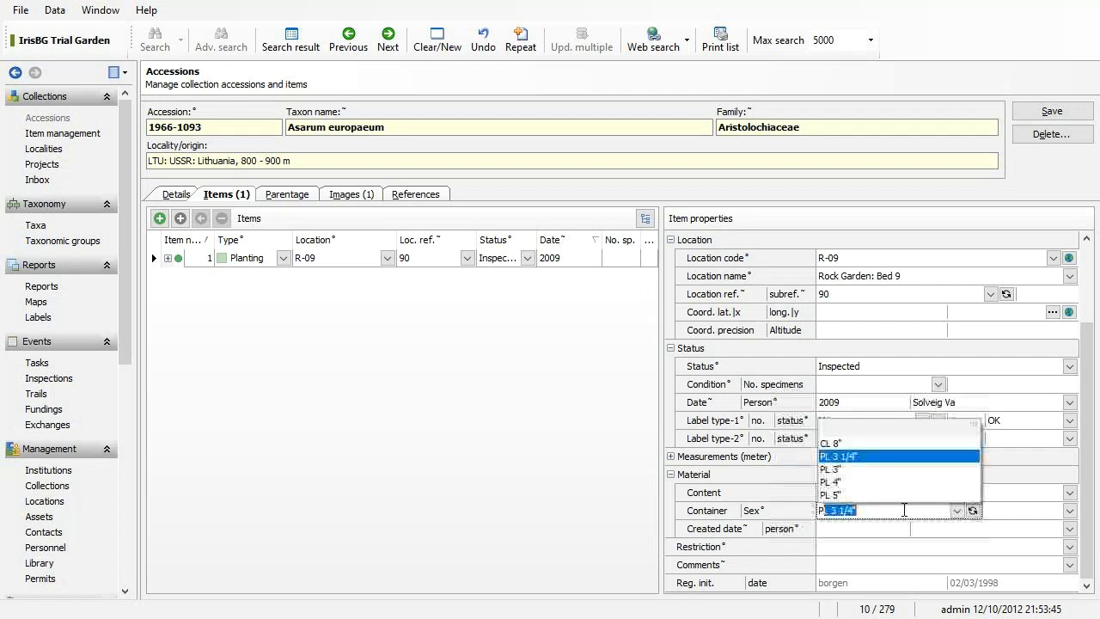
pyautogui.write('L')
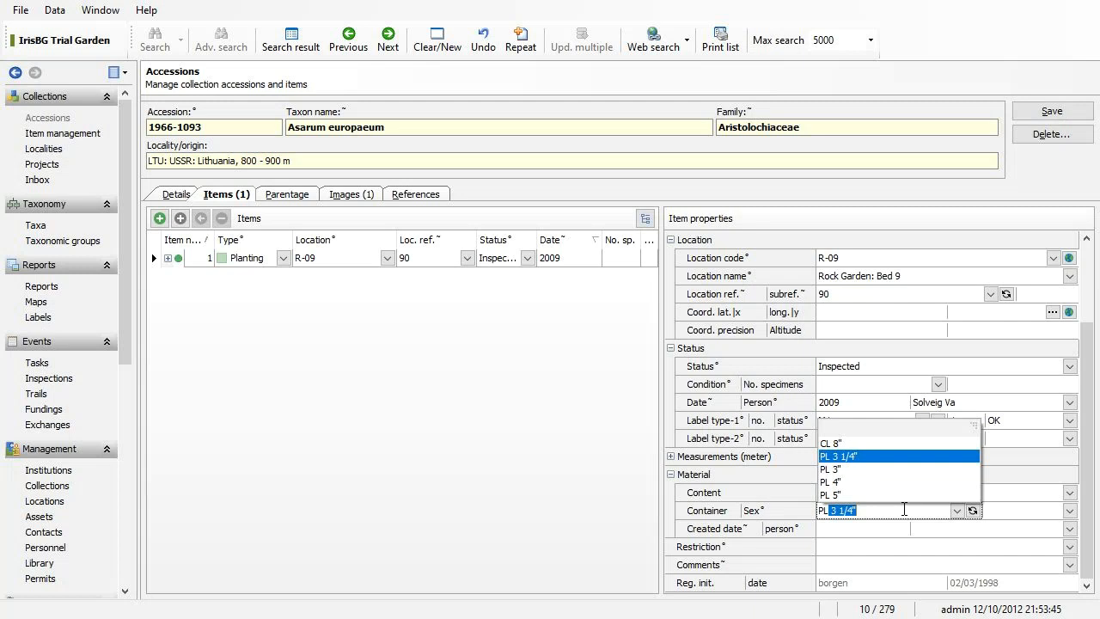
pyautogui.write('6')
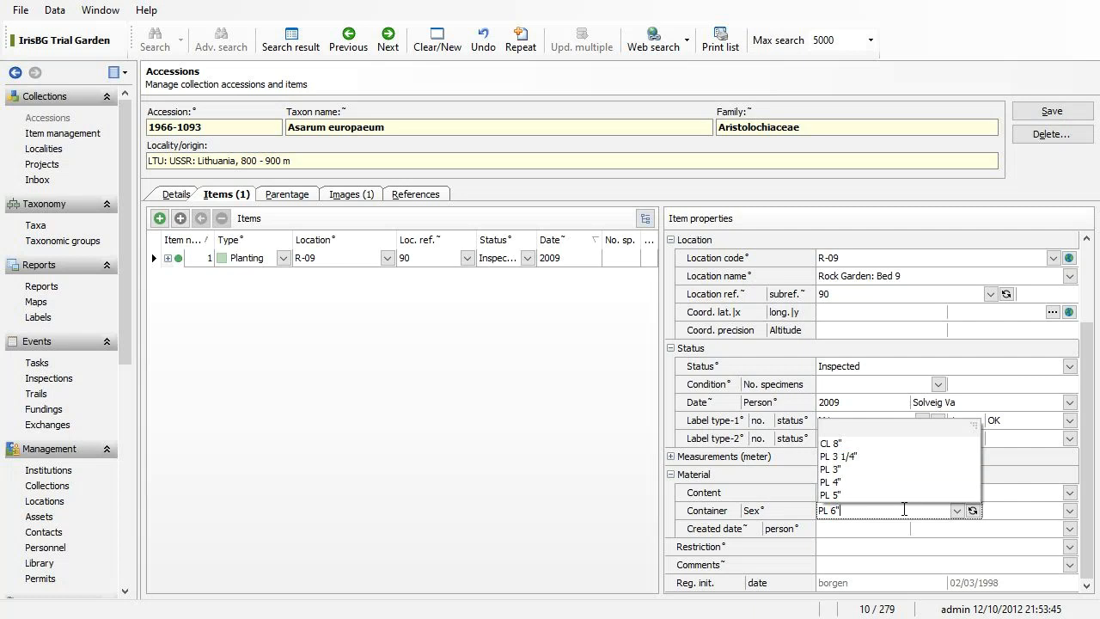
pyautogui.press('Return')
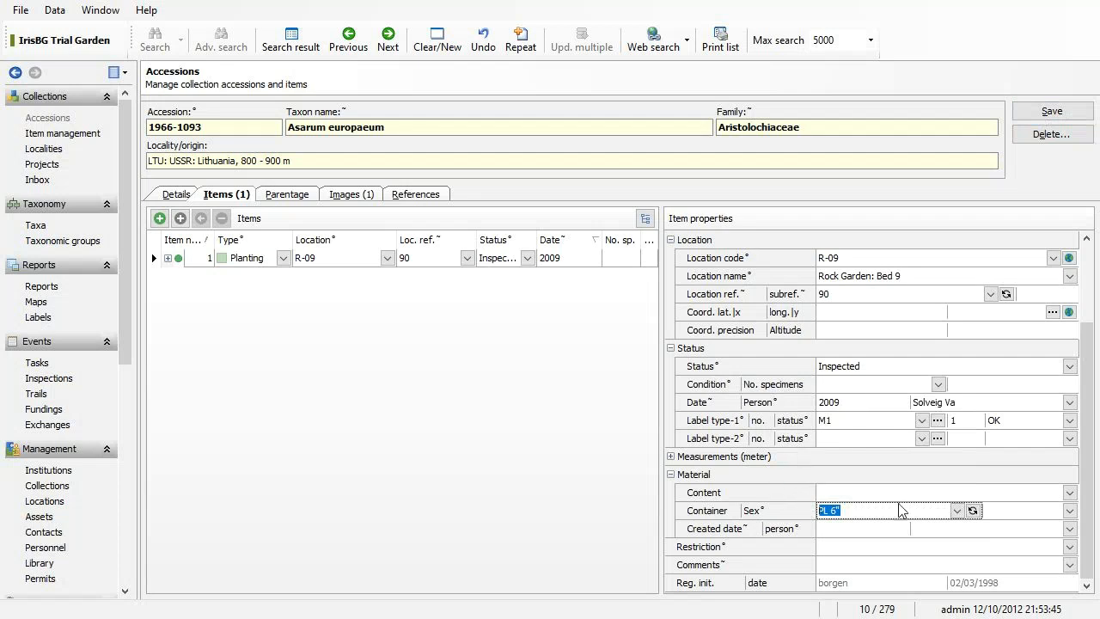
pyautogui.click(1048, 113)
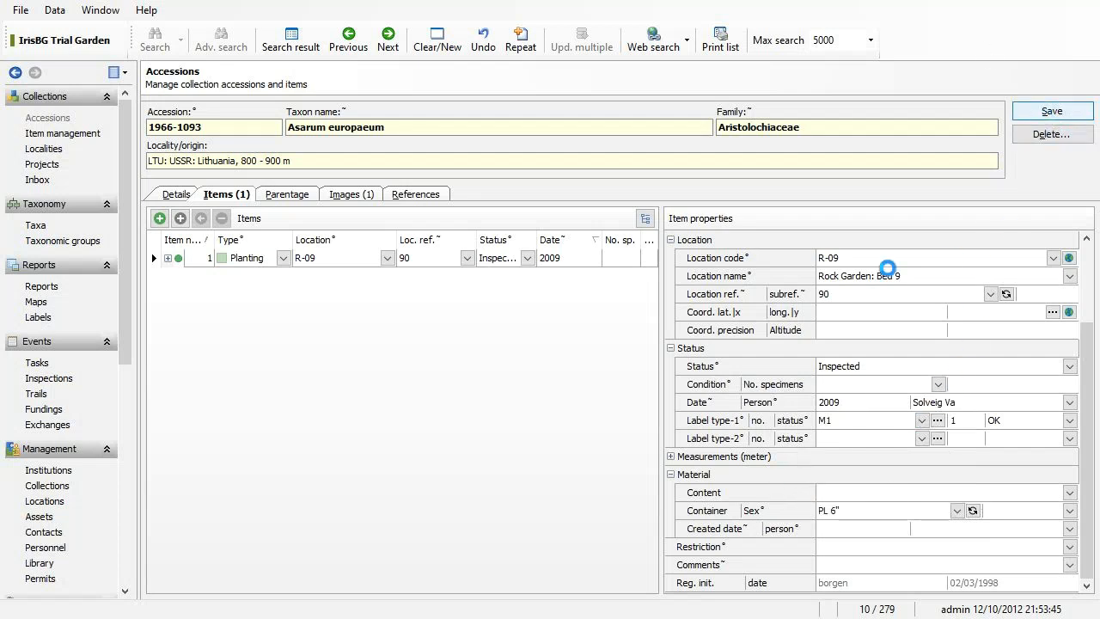
pyautogui.click(868, 514)
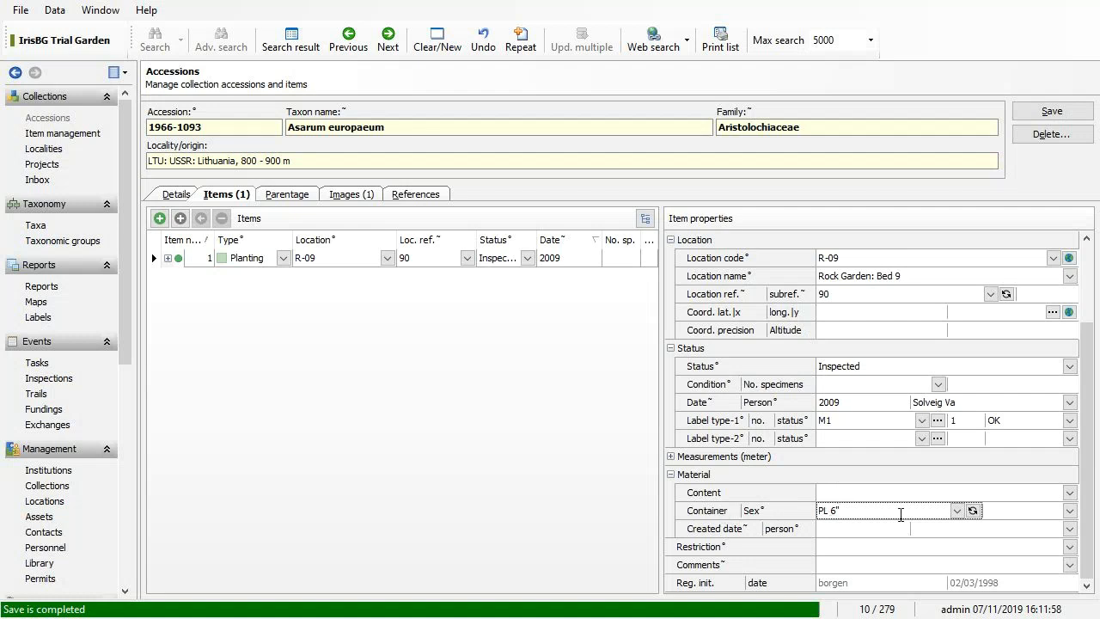
# Open the help contents and show the Data import topic of the Usage chapter.
pyautogui.click(151, 12)
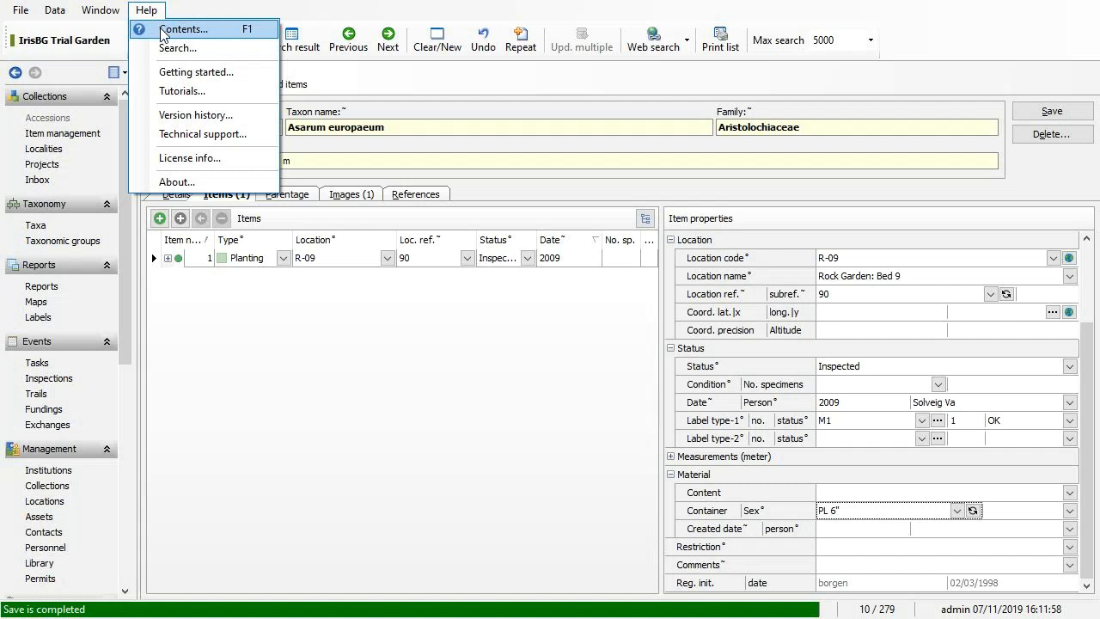
pyautogui.click(163, 33)
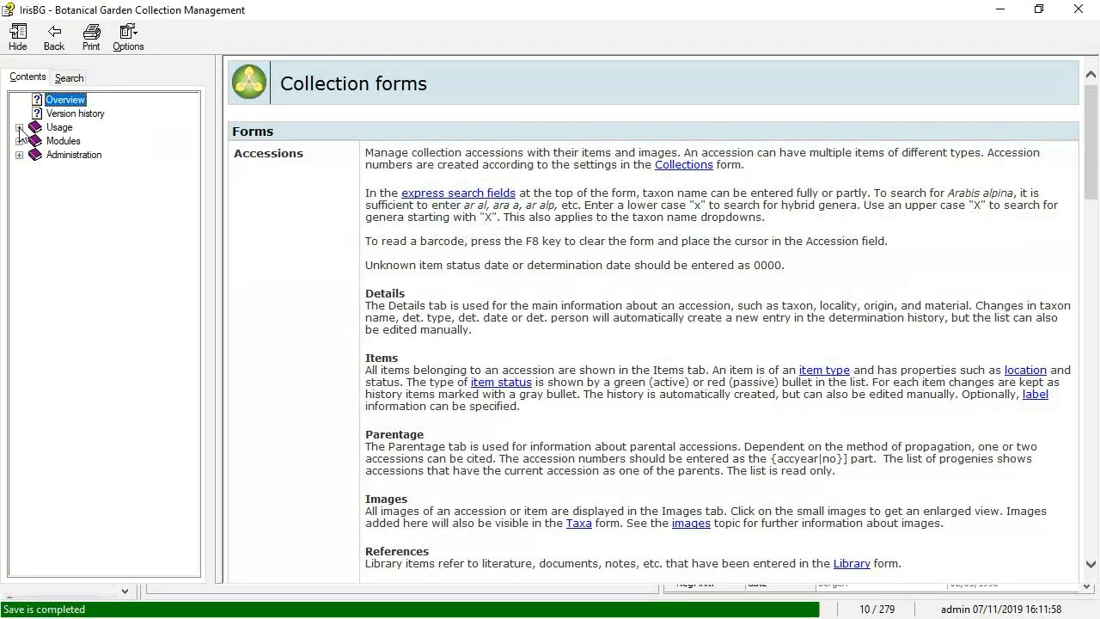
pyautogui.click(19, 127)
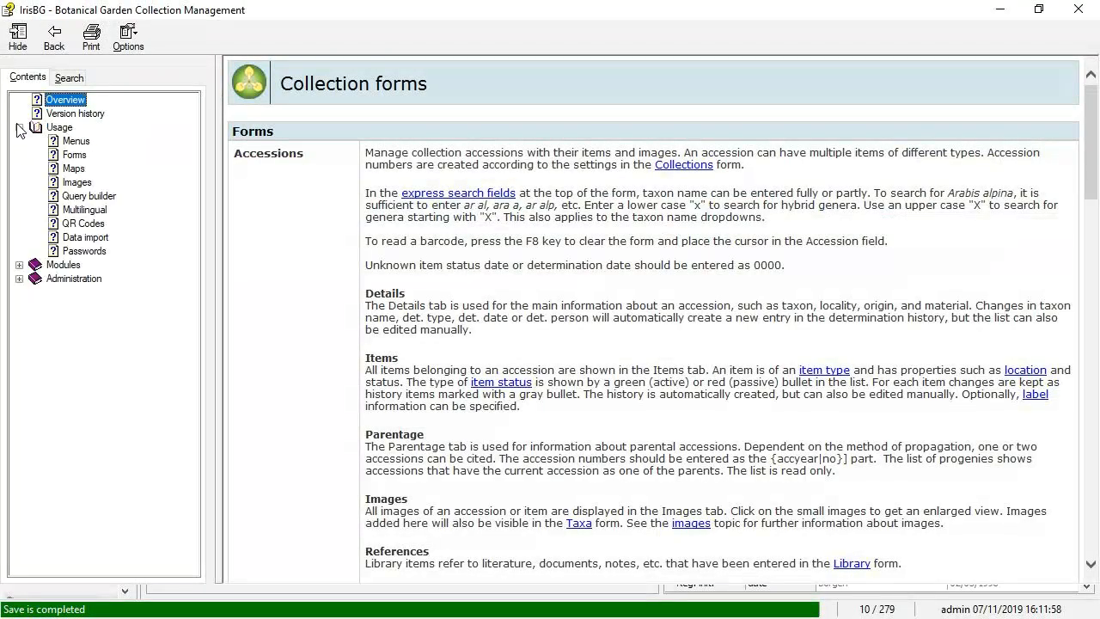
pyautogui.click(75, 239)
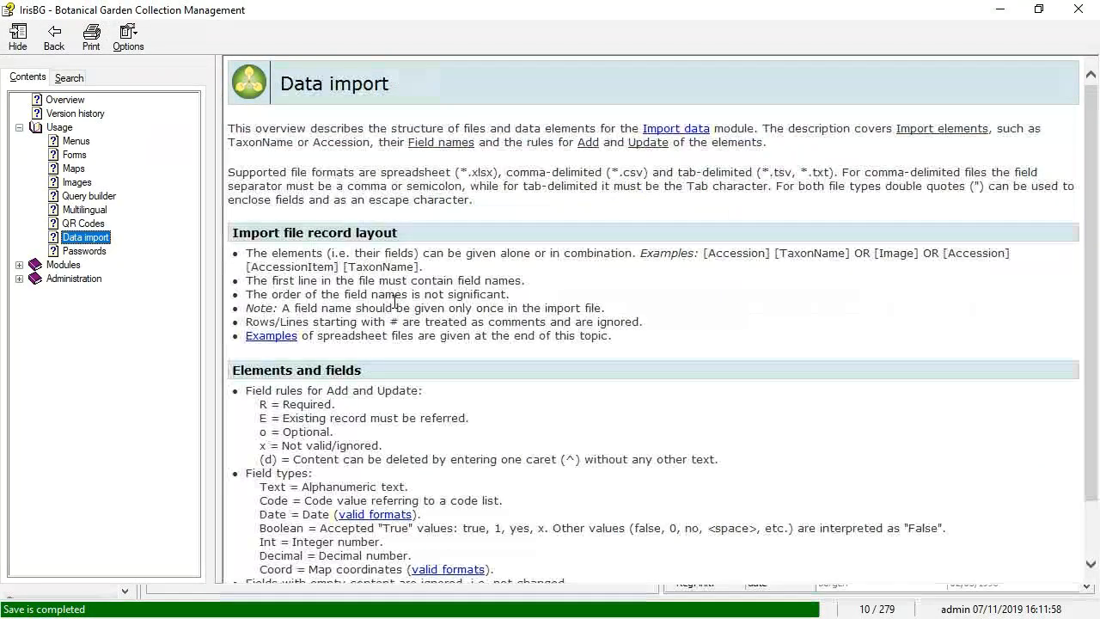
# Examine the import fields of the TaxonName element and highlight the element's heading.
pyautogui.scroll(-10, 408, 305)
pyautogui.scroll(-5, 409, 305)
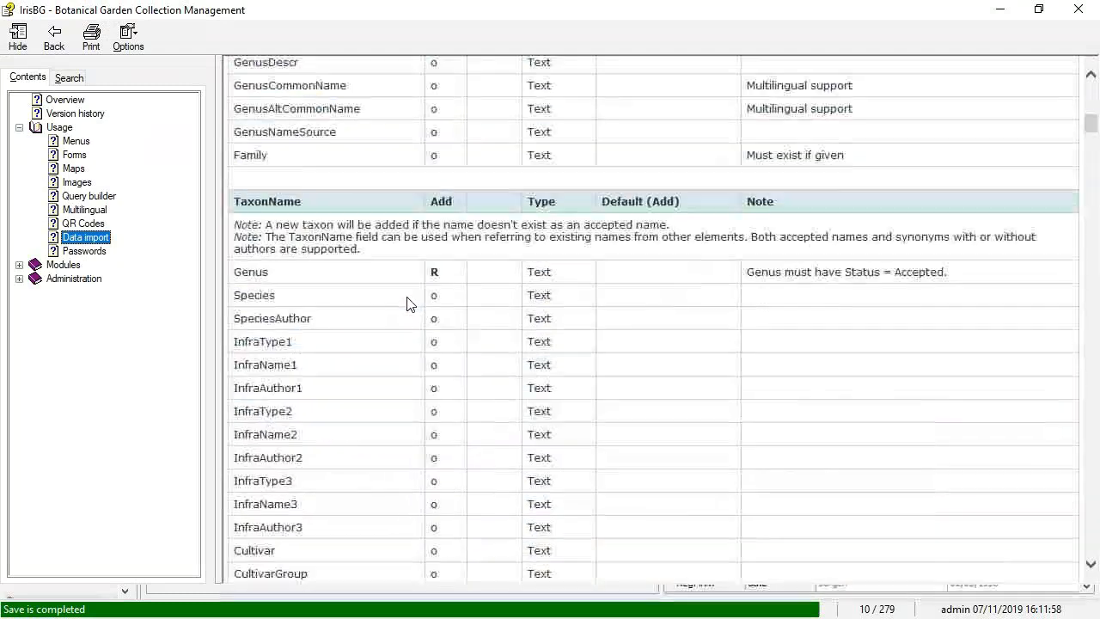
pyautogui.scroll(-8, 312, 229)
pyautogui.scroll(7, 368, 244)
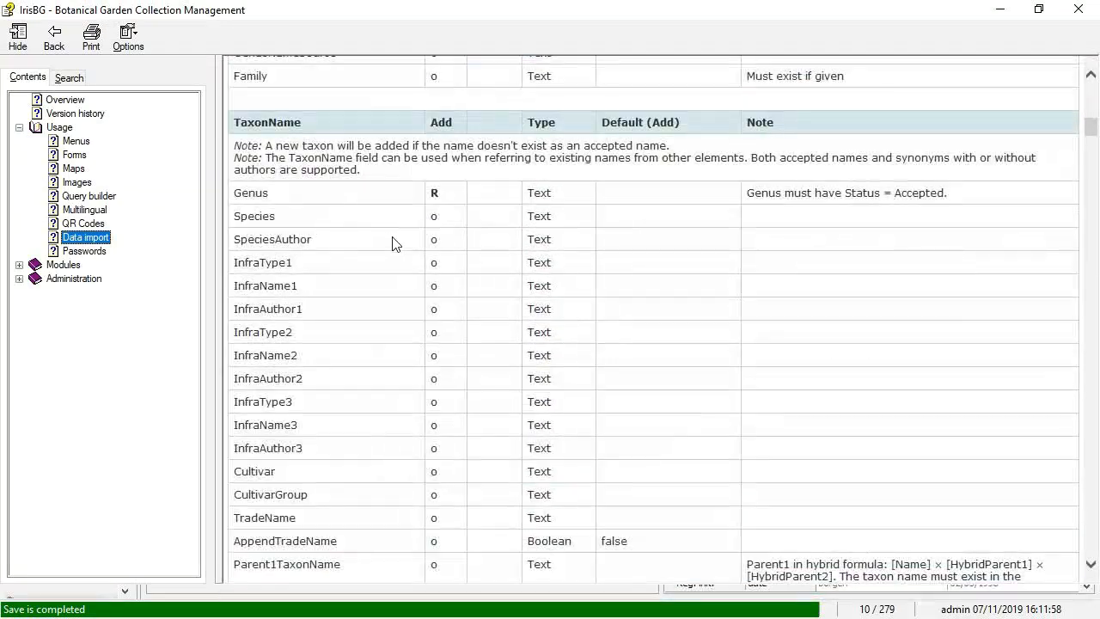
pyautogui.scroll(3, 351, 197)
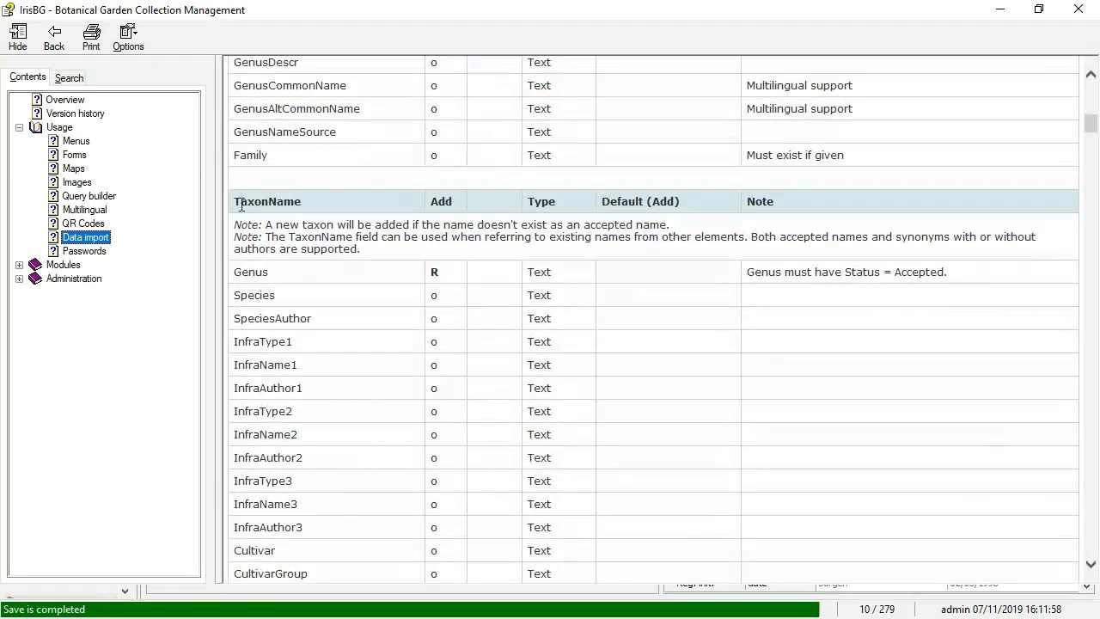
pyautogui.moveTo(238, 202); pyautogui.dragTo(335, 202)
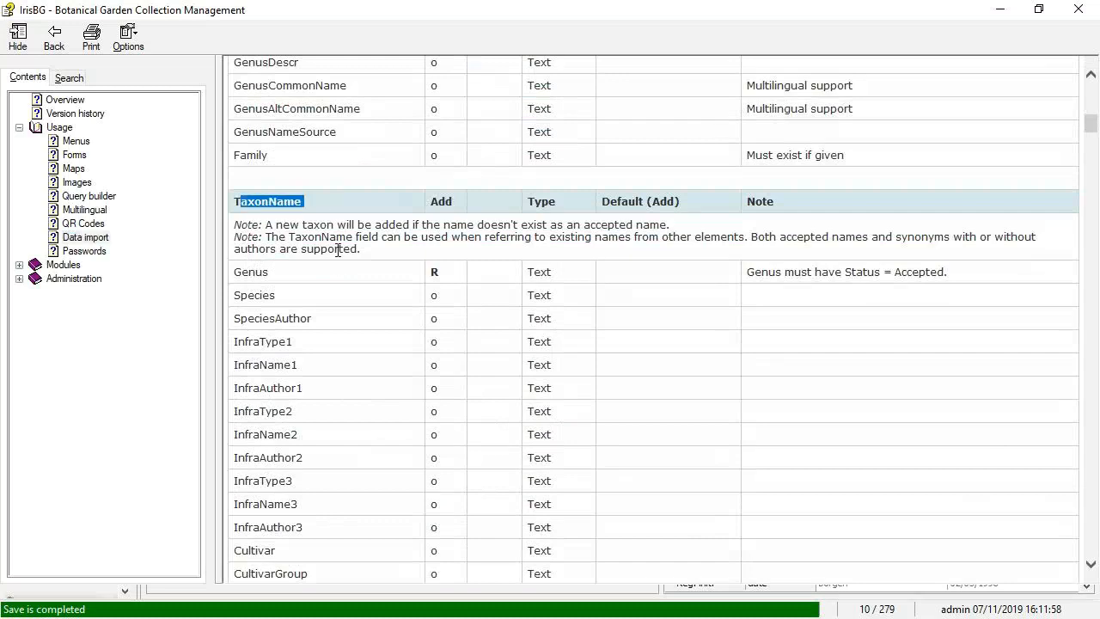
# Examine the import fields of the AccessionItem element, including the altitude, content and storage container fields.
pyautogui.scroll(-15, 337, 251)
pyautogui.scroll(-11, 337, 250)
pyautogui.scroll(-15, 288, 105)
pyautogui.scroll(-3, 291, 212)
pyautogui.scroll(2, 309, 147)
pyautogui.scroll(-1, 315, 112)
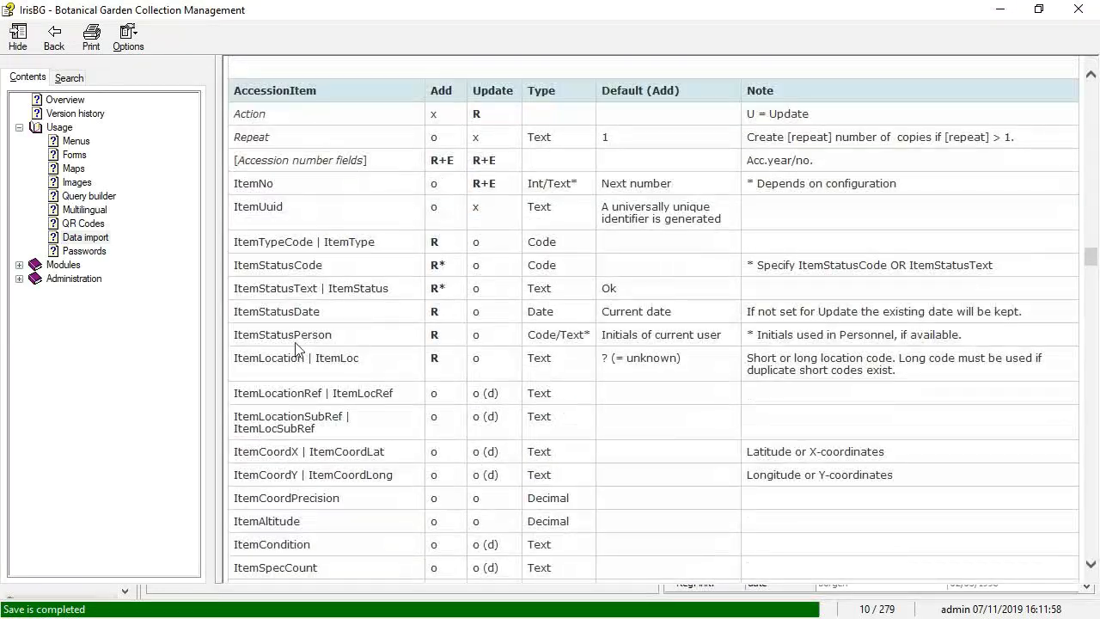
pyautogui.scroll(-2, 294, 347)
pyautogui.scroll(-1, 347, 350)
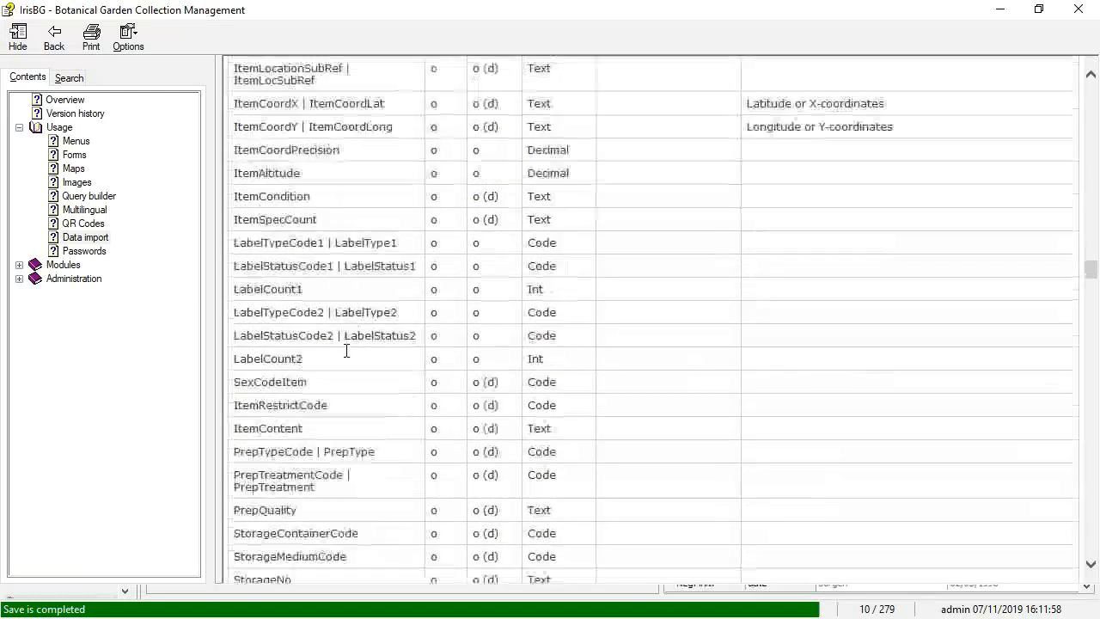
pyautogui.scroll(-2, 346, 350)
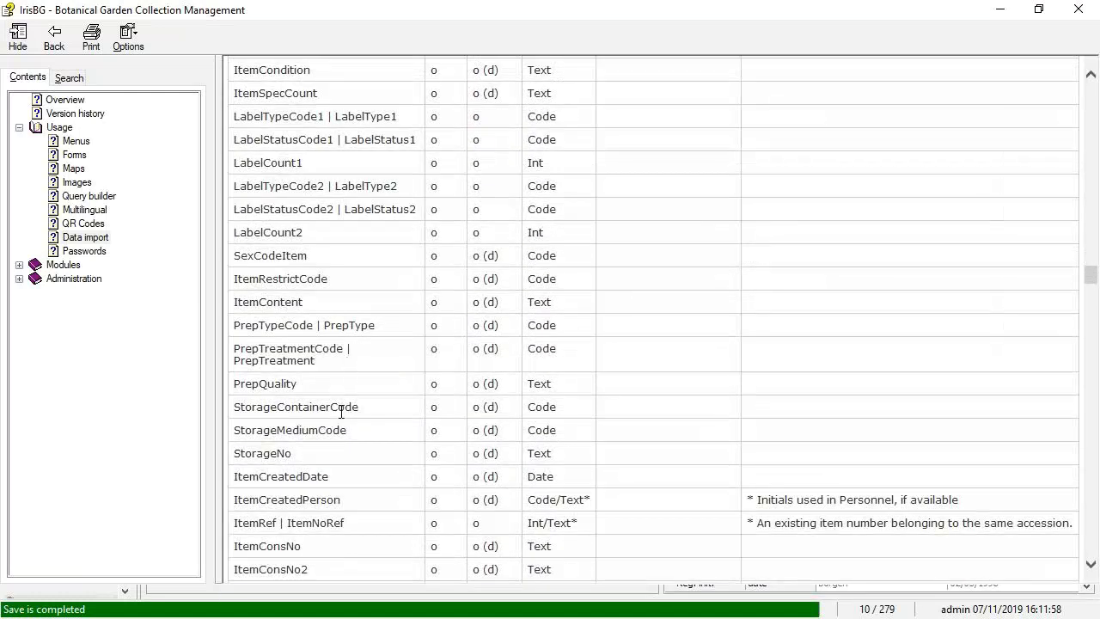
# Examine the propagation import fields of the AccessionItem element, highlight PropContainer, and return to the accession record.
pyautogui.scroll(-8, 335, 417)
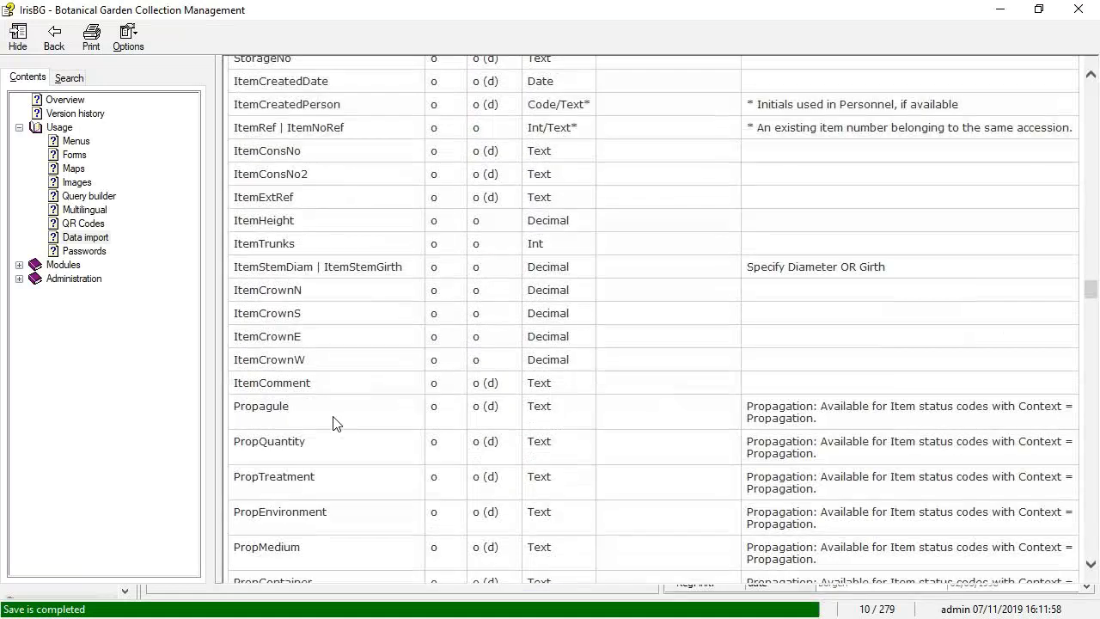
pyautogui.doubleClick(298, 427)
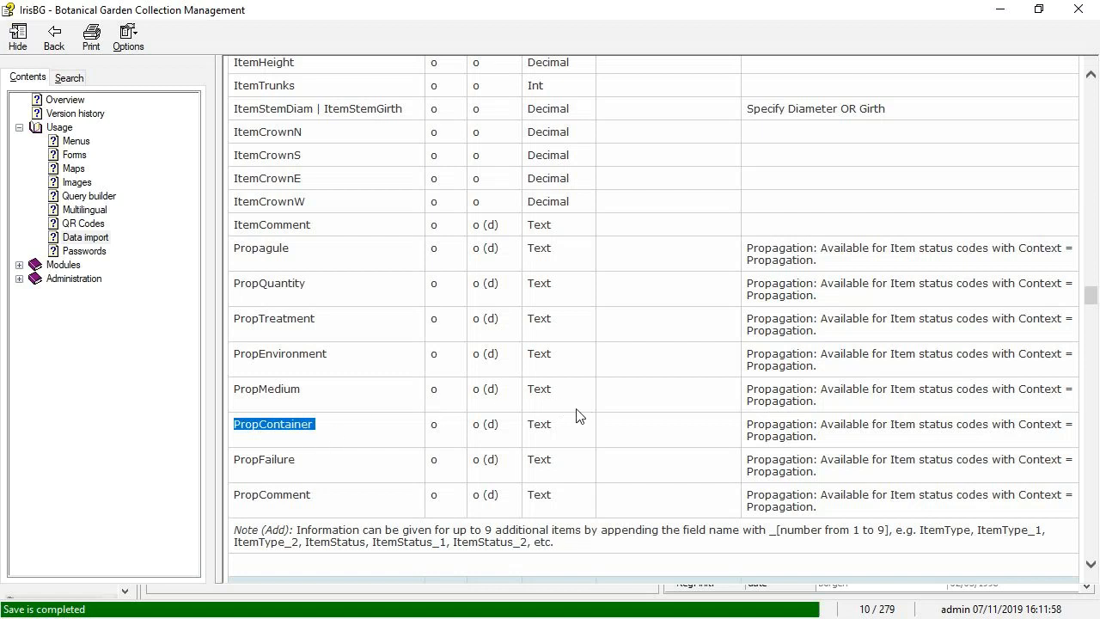
pyautogui.hotkey('alt', 'Tab')
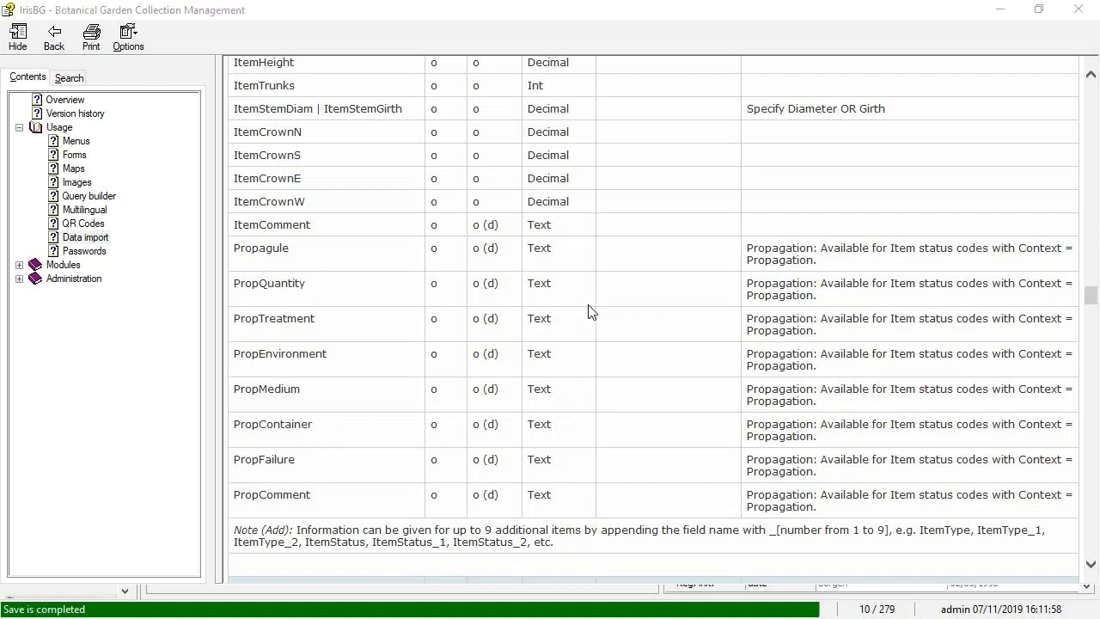
pyautogui.hotkey('alt', 'Tab')
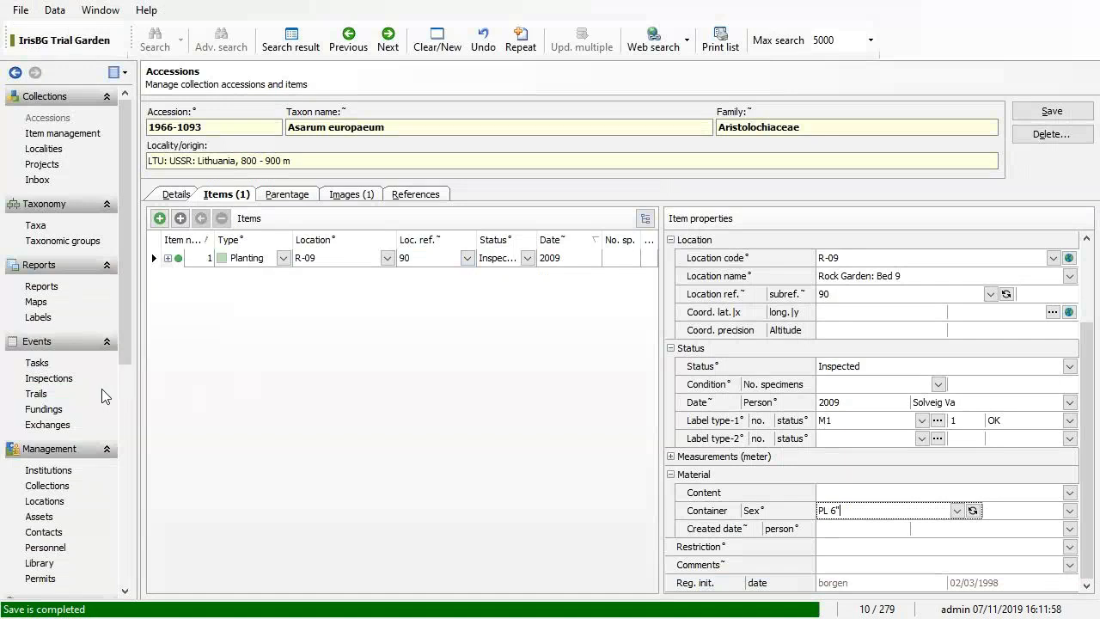
# Show the available accession item reports, and return to the Asarum europaeum accession to highlight its accession number.
pyautogui.click(34, 289)
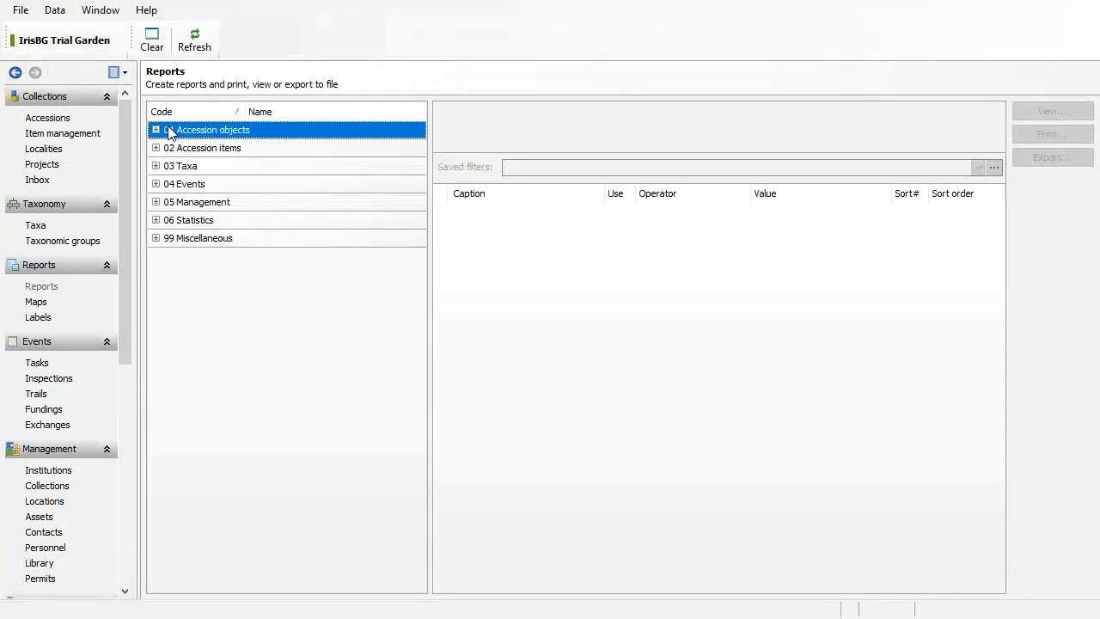
pyautogui.click(157, 148)
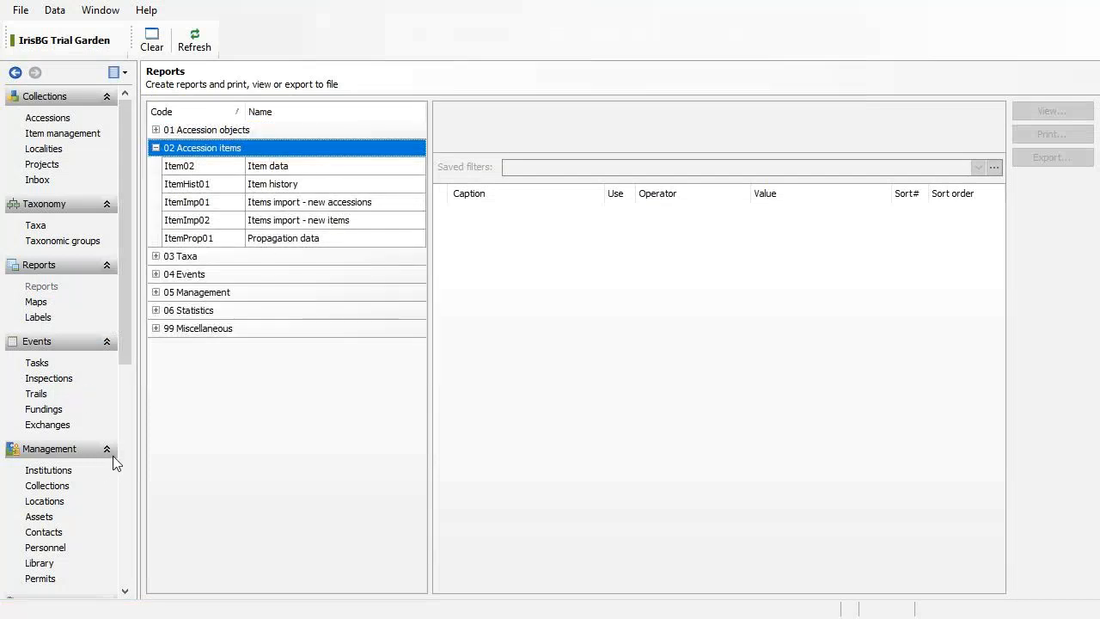
pyautogui.moveTo(128, 362); pyautogui.dragTo(129, 500)
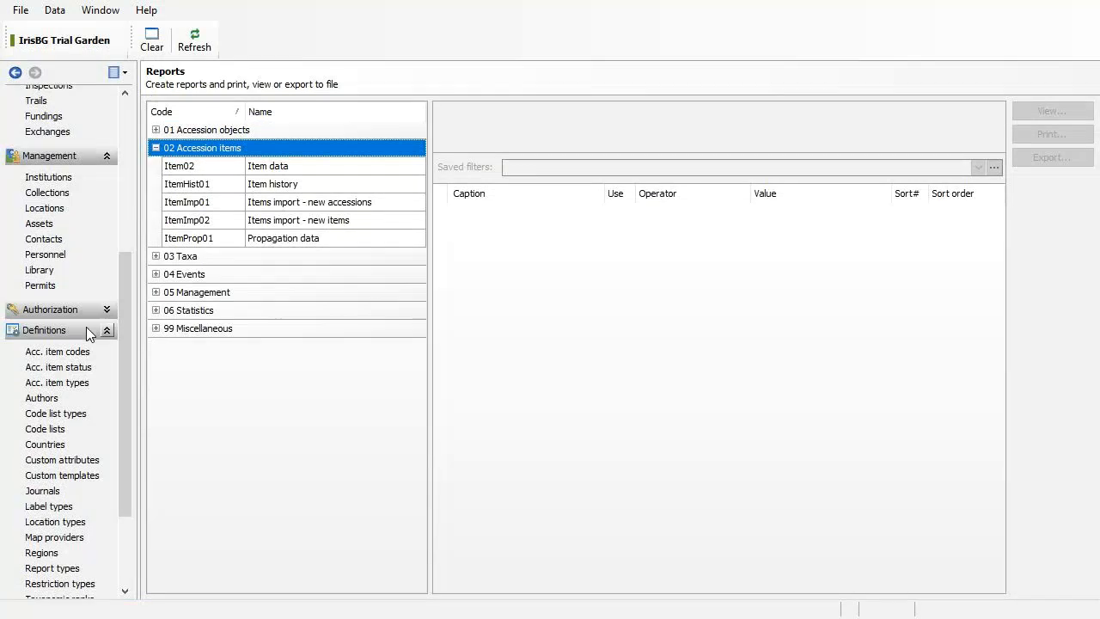
pyautogui.click(15, 73)
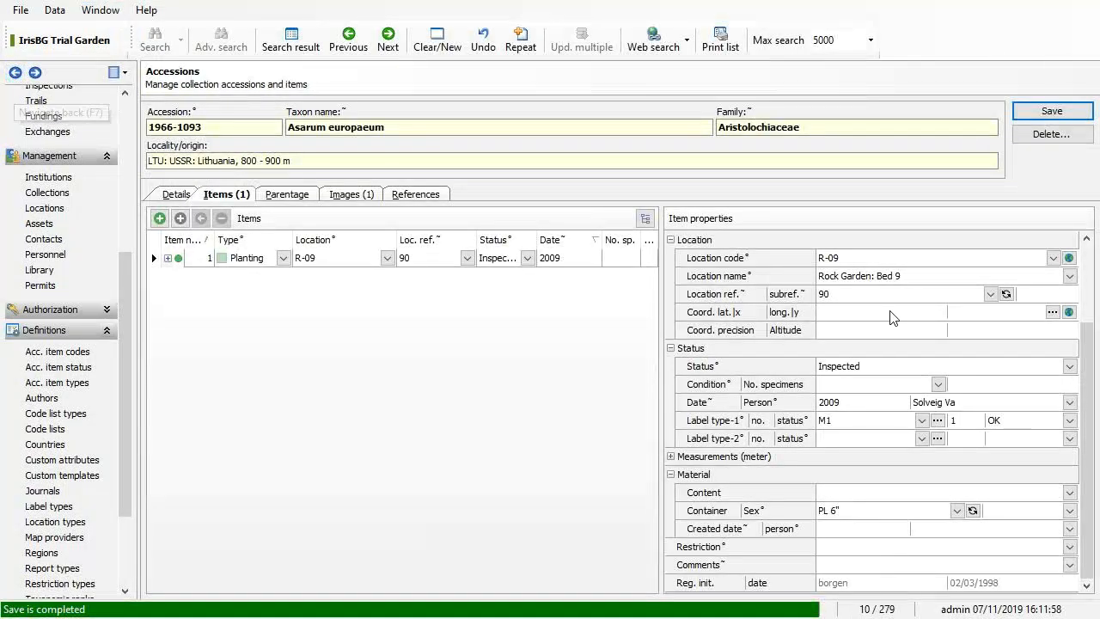
pyautogui.moveTo(243, 128); pyautogui.dragTo(152, 128)
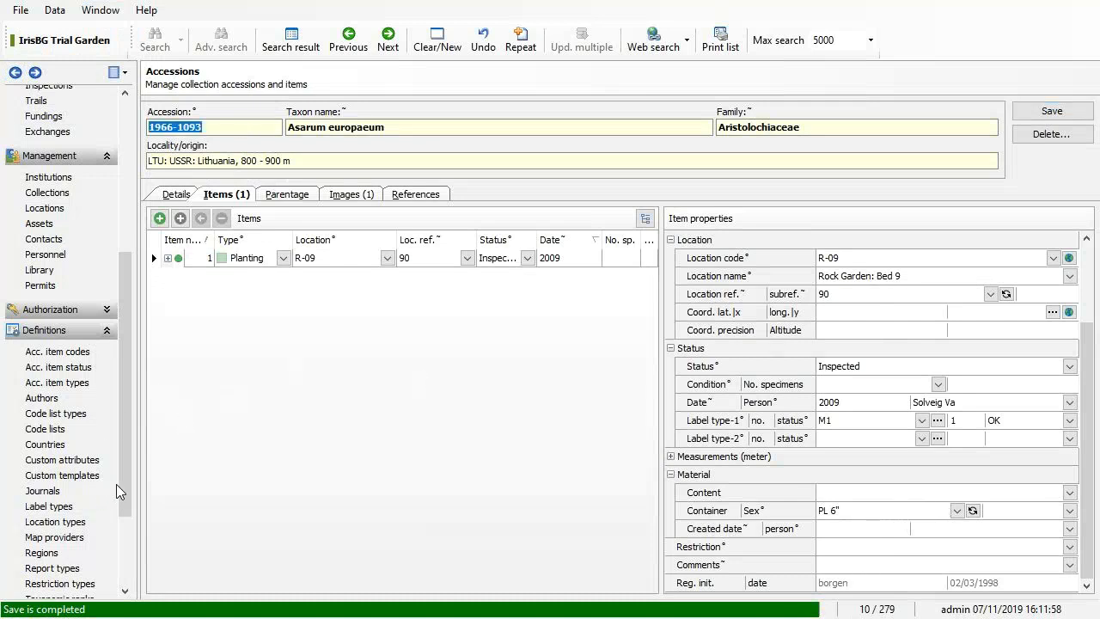
# Open the report type definitions and expand the 02 Accession items group.
pyautogui.moveTo(124, 464); pyautogui.dragTo(121, 565)
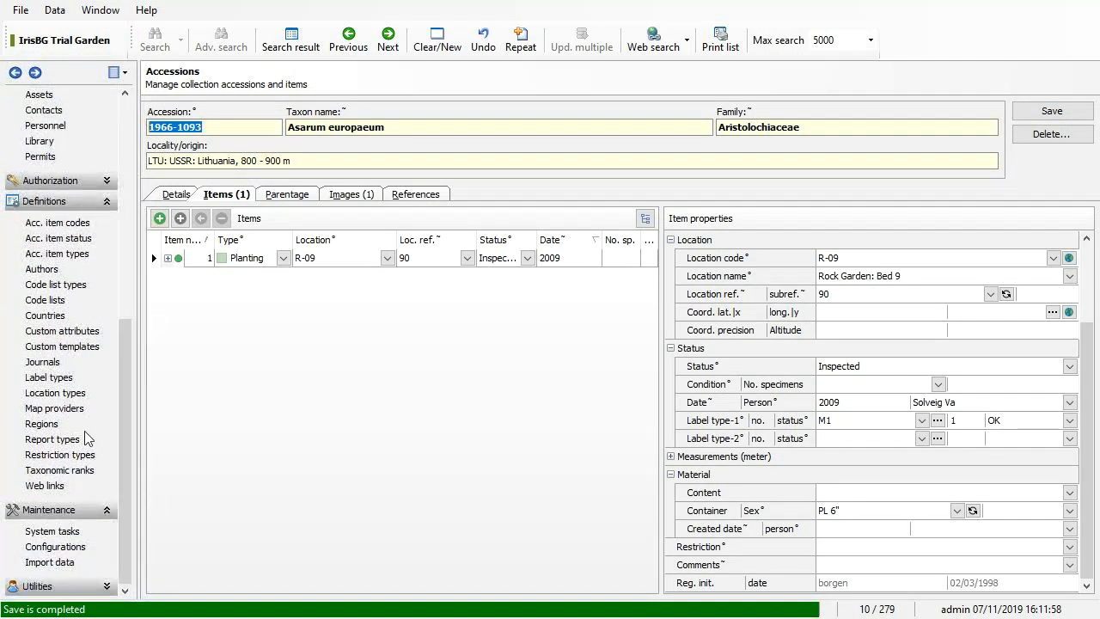
pyautogui.click(65, 442)
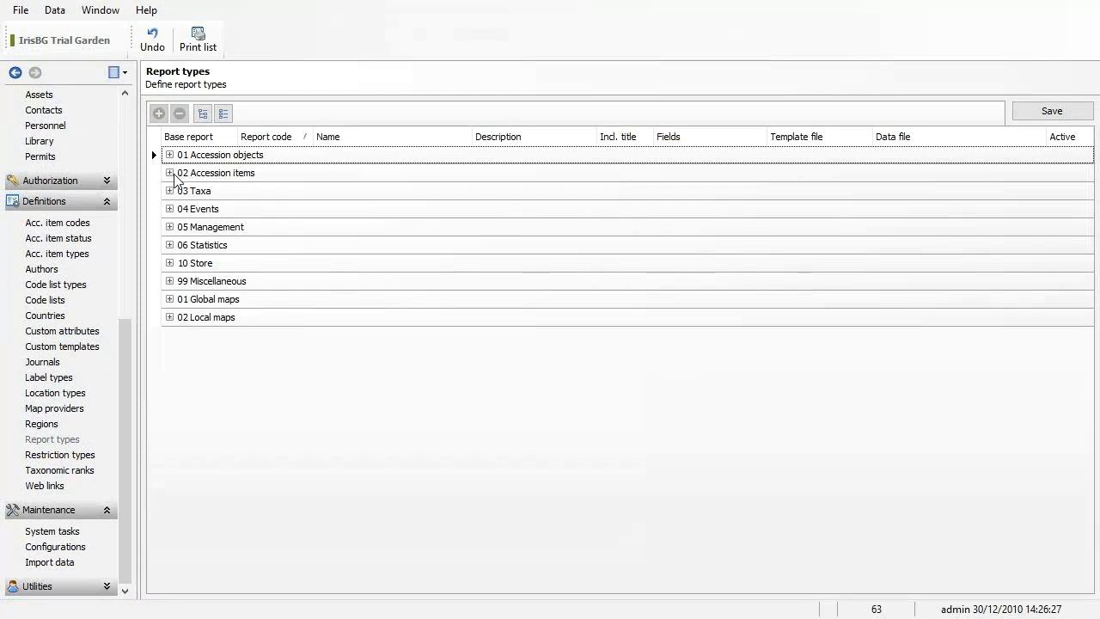
pyautogui.click(170, 172)
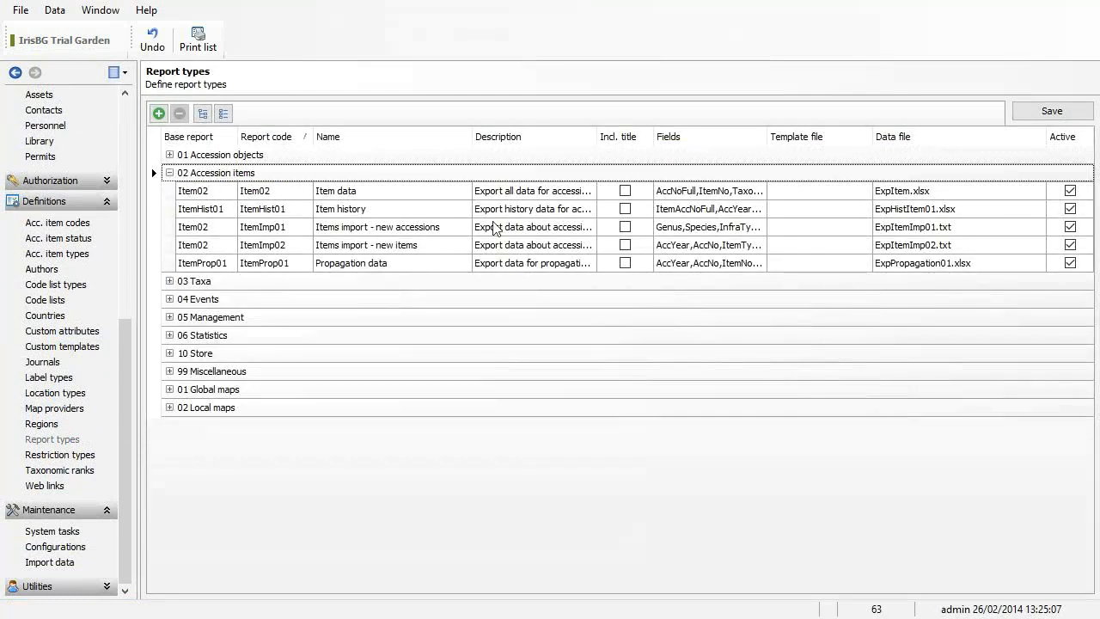
# Inspect the selected and available fields of the Item data report type.
pyautogui.click(799, 194)
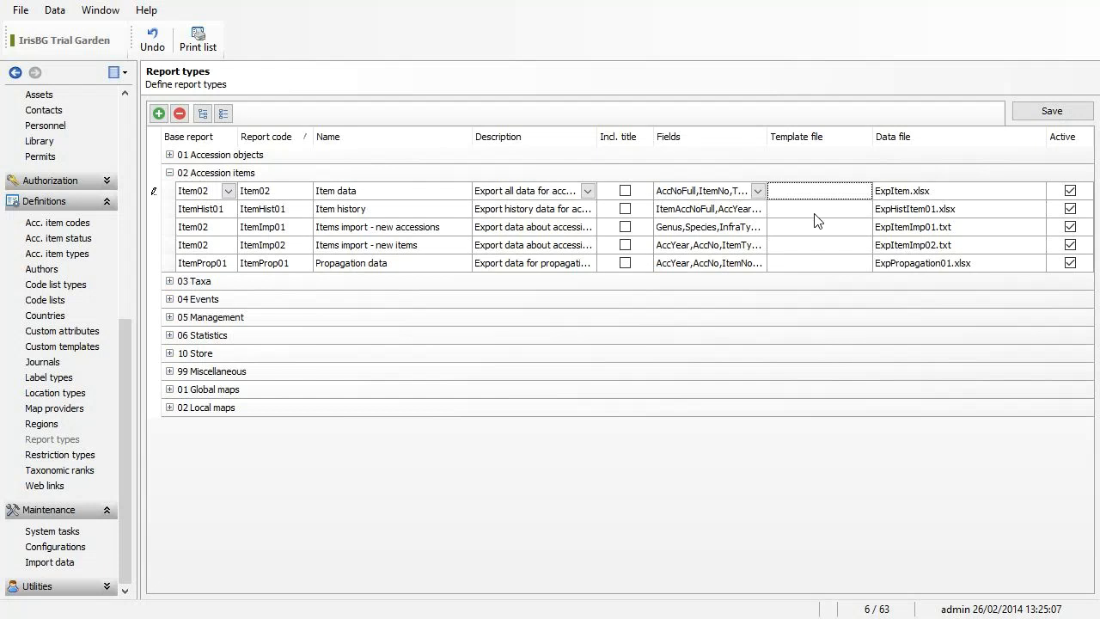
pyautogui.click(758, 191)
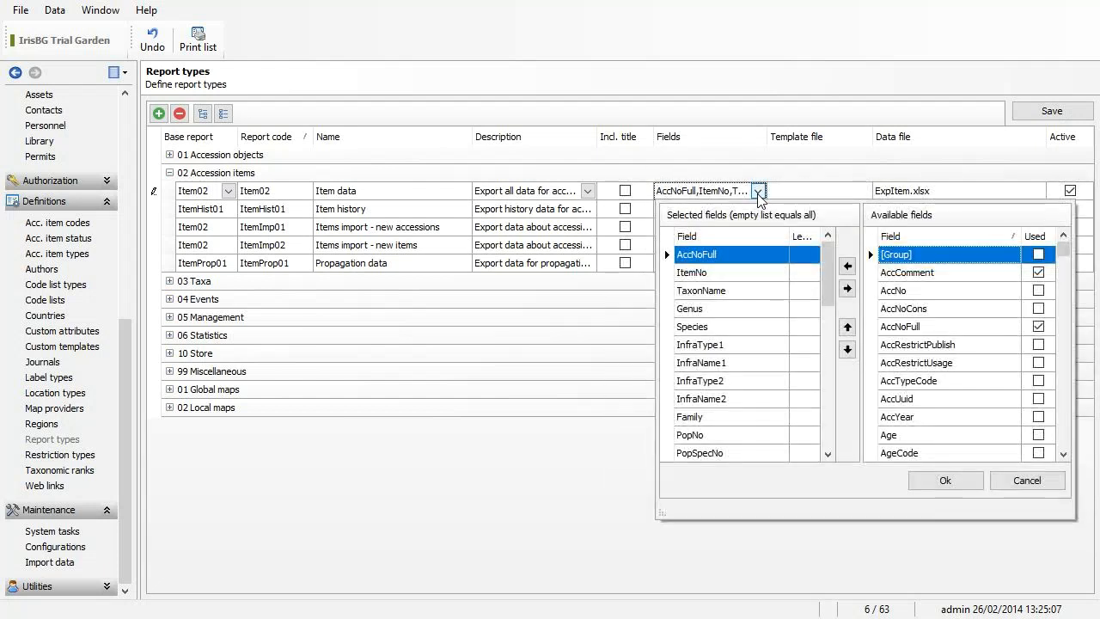
pyautogui.click(758, 191)
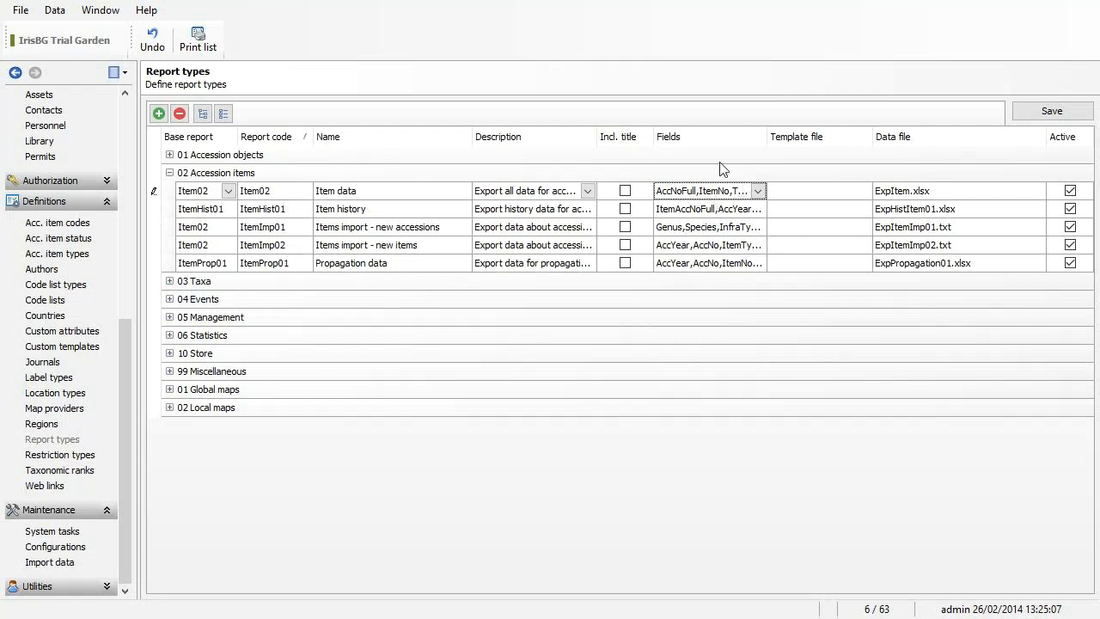
pyautogui.click(290, 196)
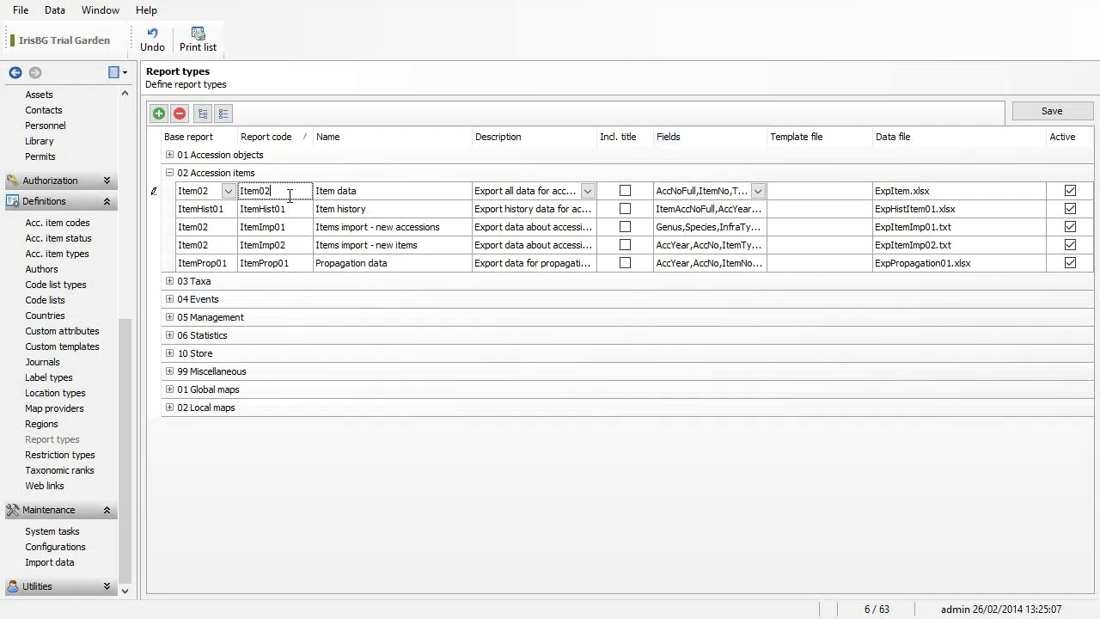
# Add a report type based on Item02 with the report code ItemAll and the name All Item data.
pyautogui.click(159, 115)
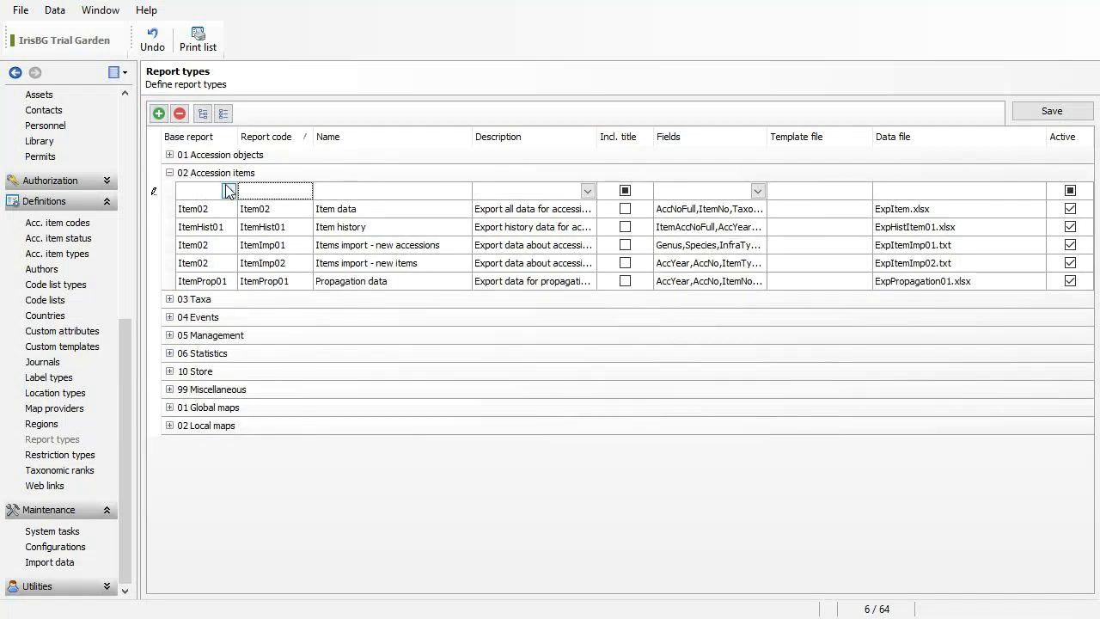
pyautogui.click(228, 189)
pyautogui.click(222, 226)
pyautogui.click(283, 193)
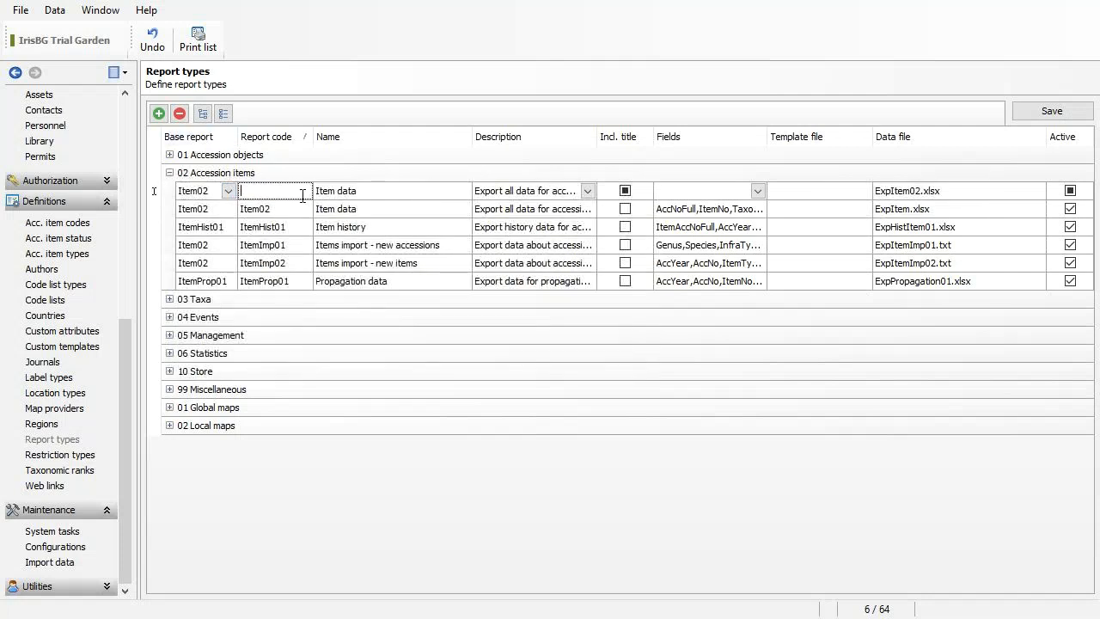
pyautogui.click(228, 190)
pyautogui.click(228, 190)
pyautogui.click(276, 192)
pyautogui.write('ItemAll')
pyautogui.press('Tab')
pyautogui.press('Home')
pyautogui.write('All')
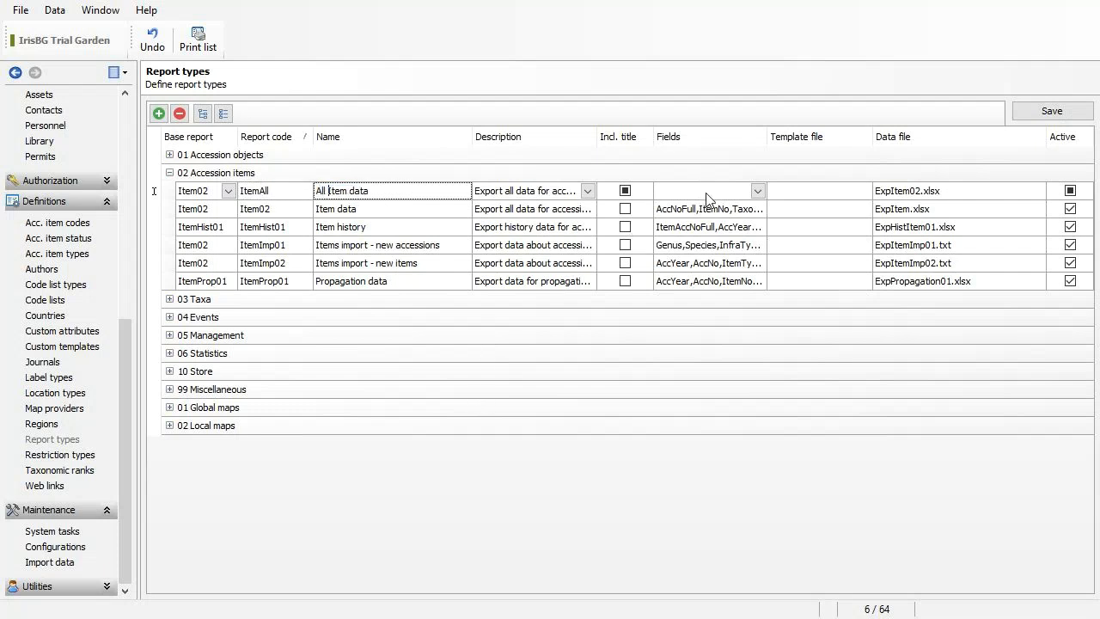
# Set the new report type's data file to ExpItemAll.xlsx, save it, and point out its empty field list.
pyautogui.click(915, 192)
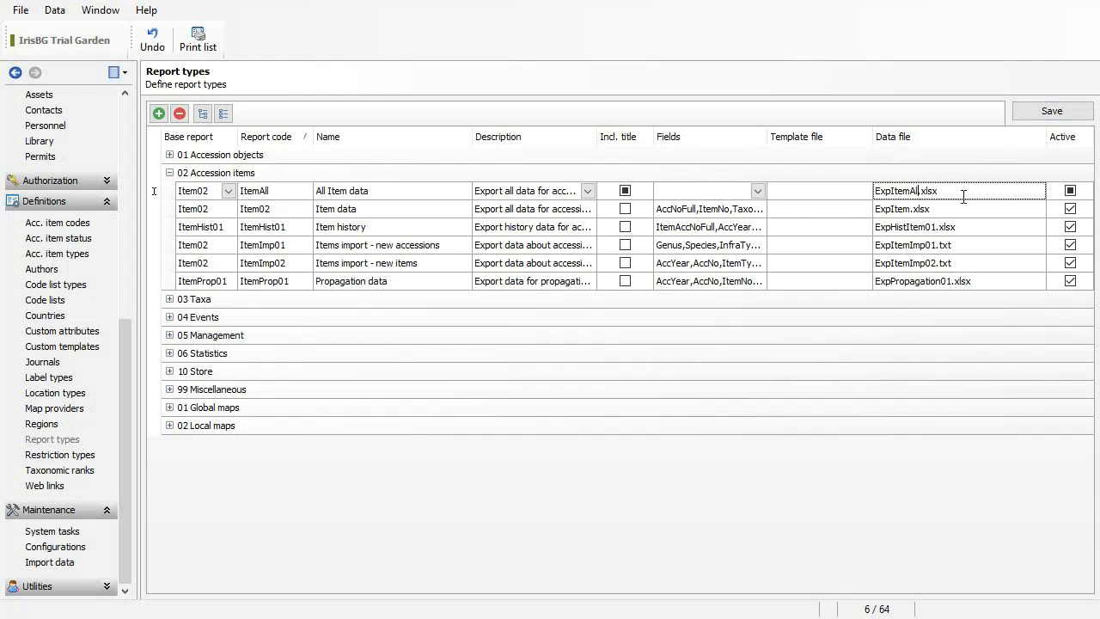
pyautogui.write('All')
pyautogui.click(1075, 114)
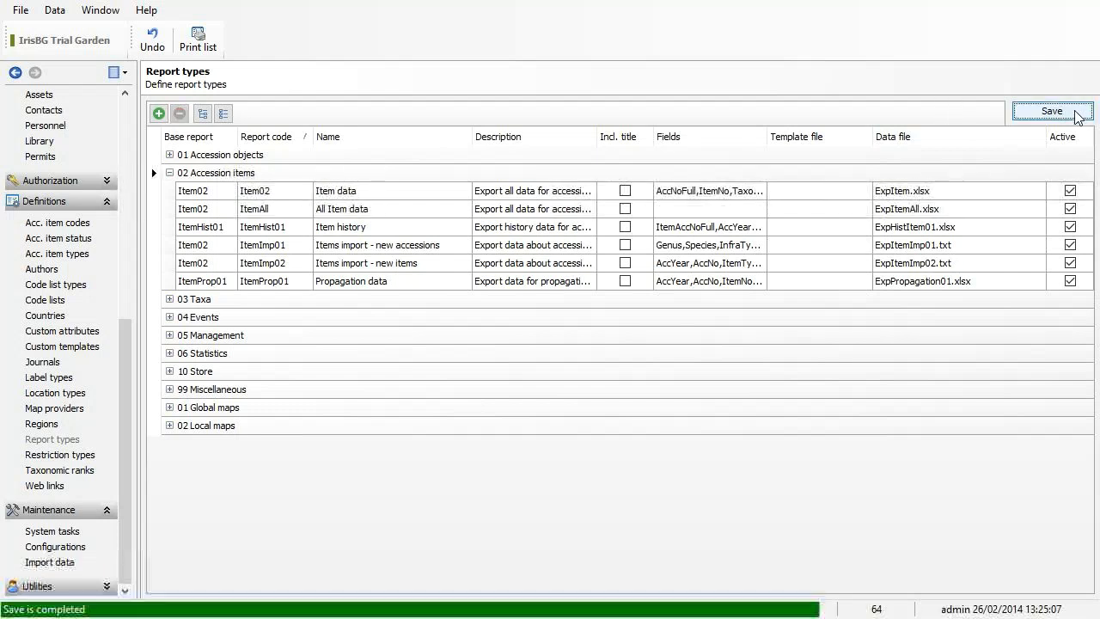
pyautogui.click(729, 210)
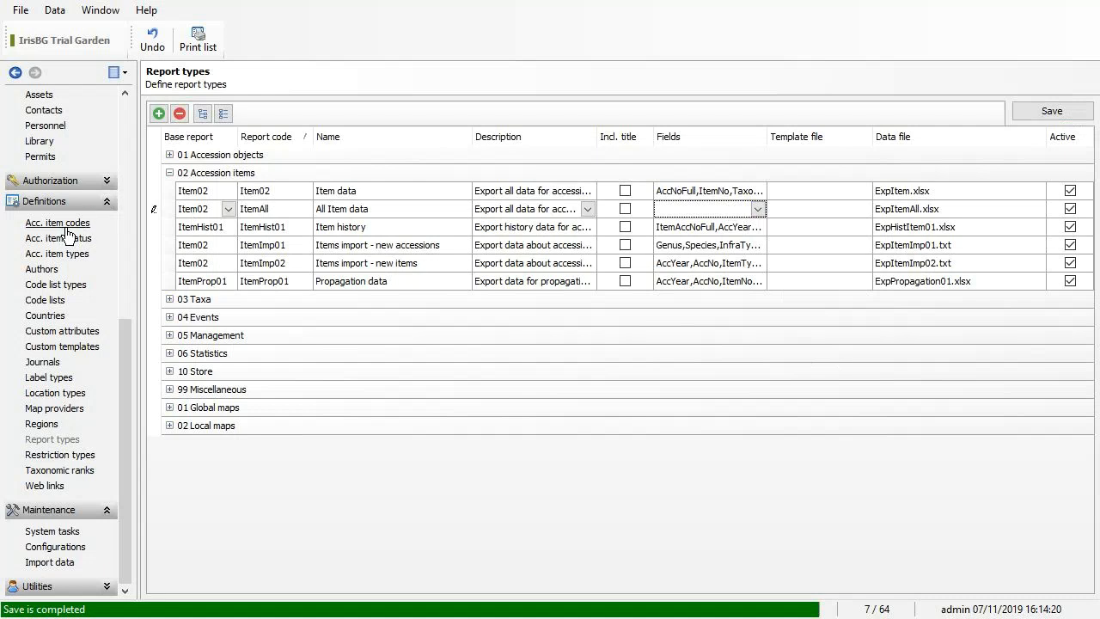
# Open the reports and select the All Item data report among the accession item reports.
pyautogui.scroll(8, 98, 176)
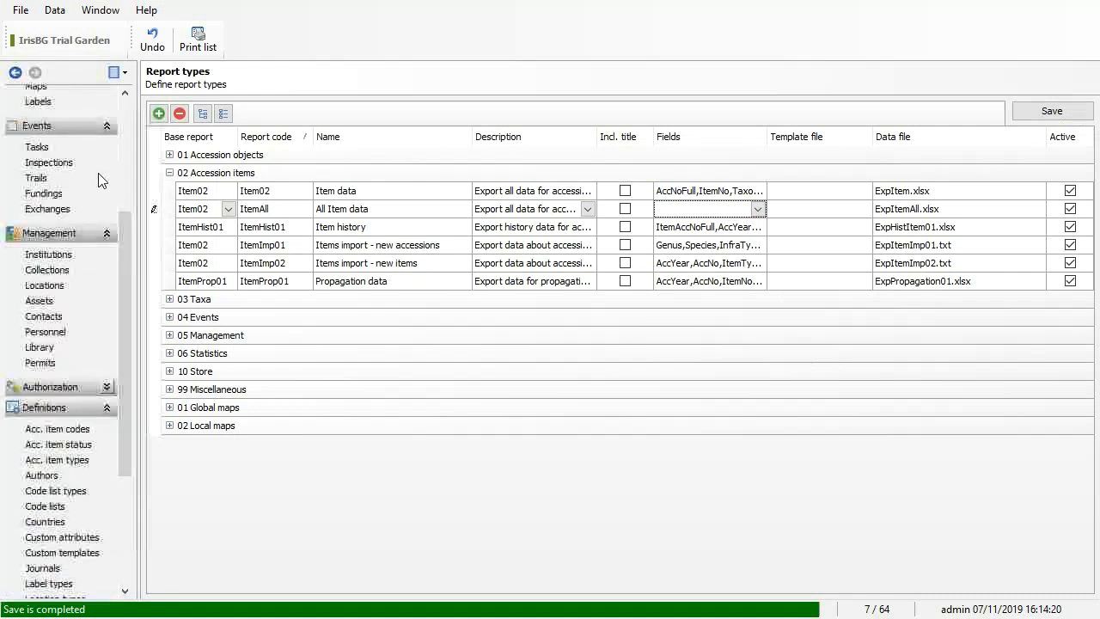
pyautogui.click(43, 277)
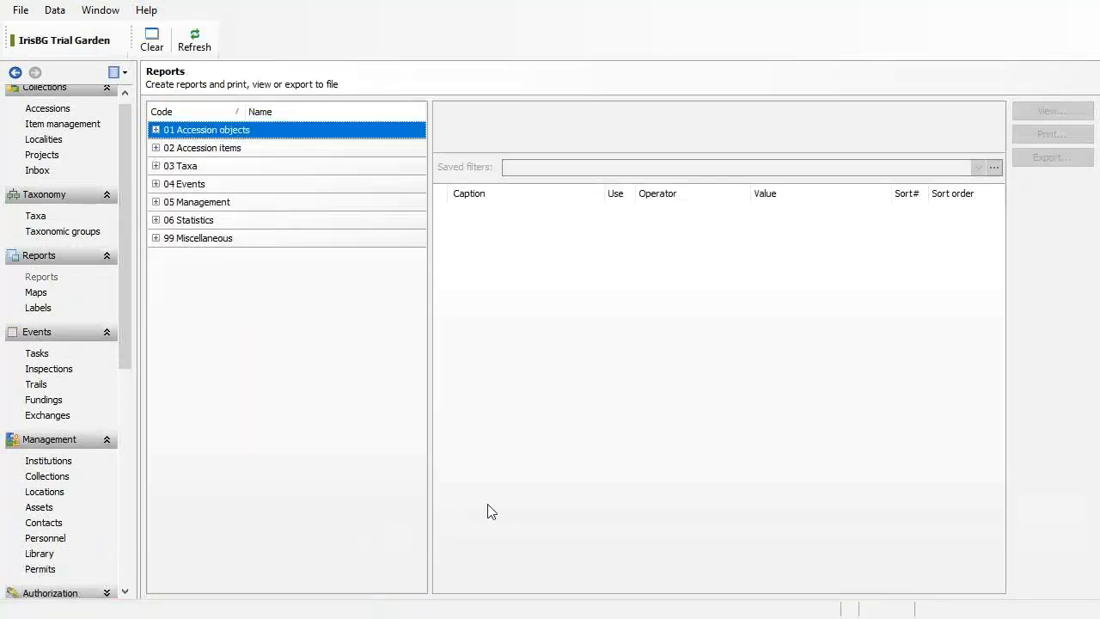
pyautogui.click(157, 149)
pyautogui.click(318, 184)
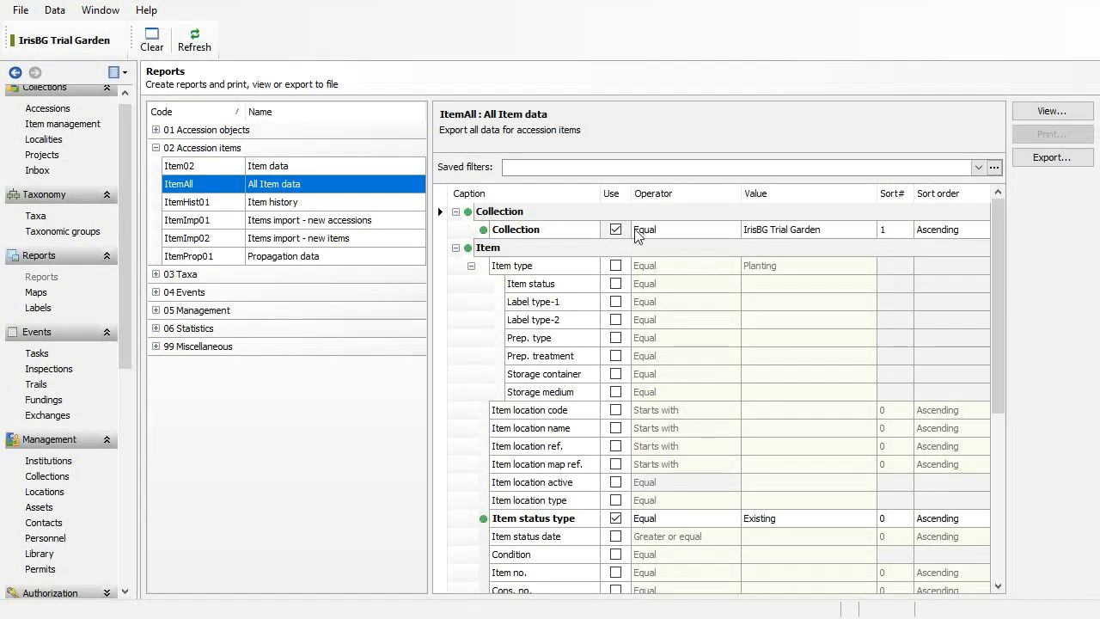
# Filter the report on accession year equal to 1966 and view the result in Excel.
pyautogui.scroll(-3, 619, 258)
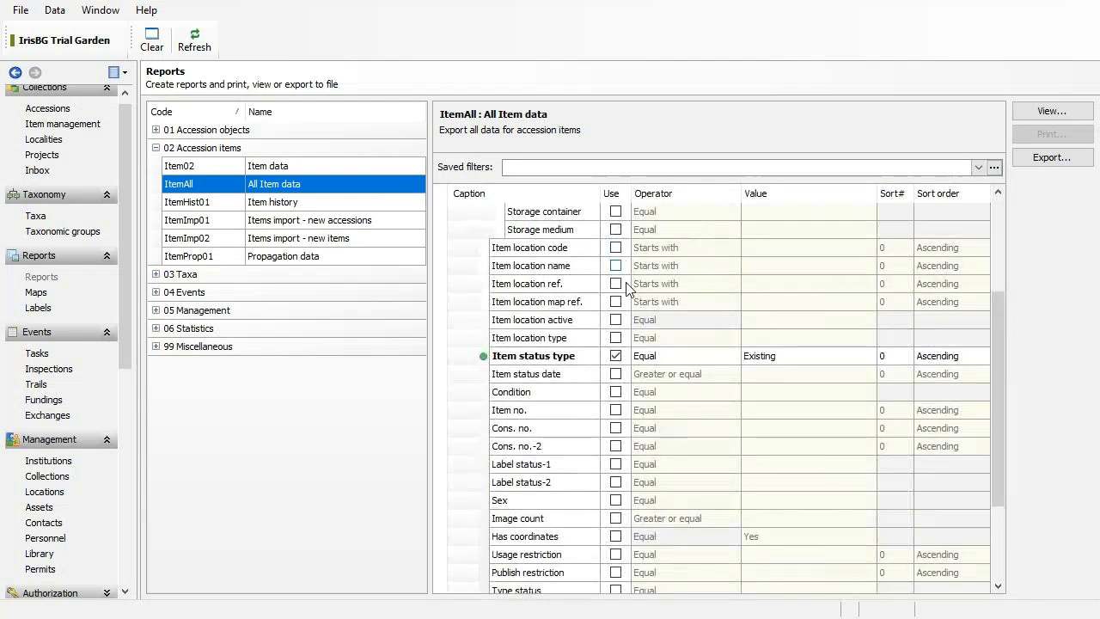
pyautogui.scroll(1, 625, 295)
pyautogui.scroll(-4, 625, 295)
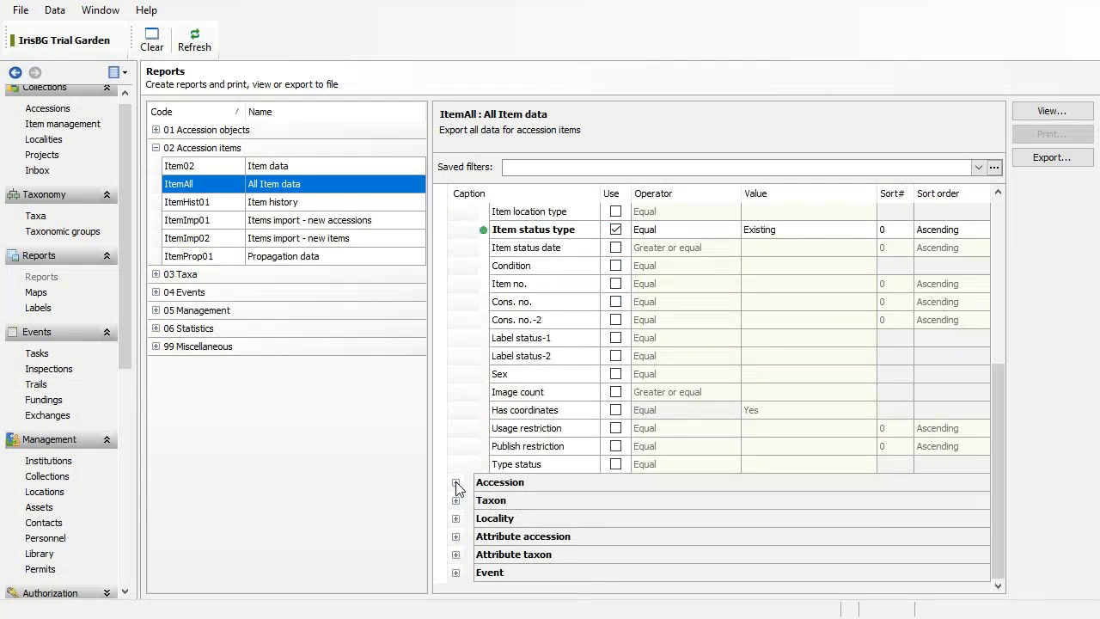
pyautogui.click(457, 483)
pyautogui.scroll(-2, 619, 412)
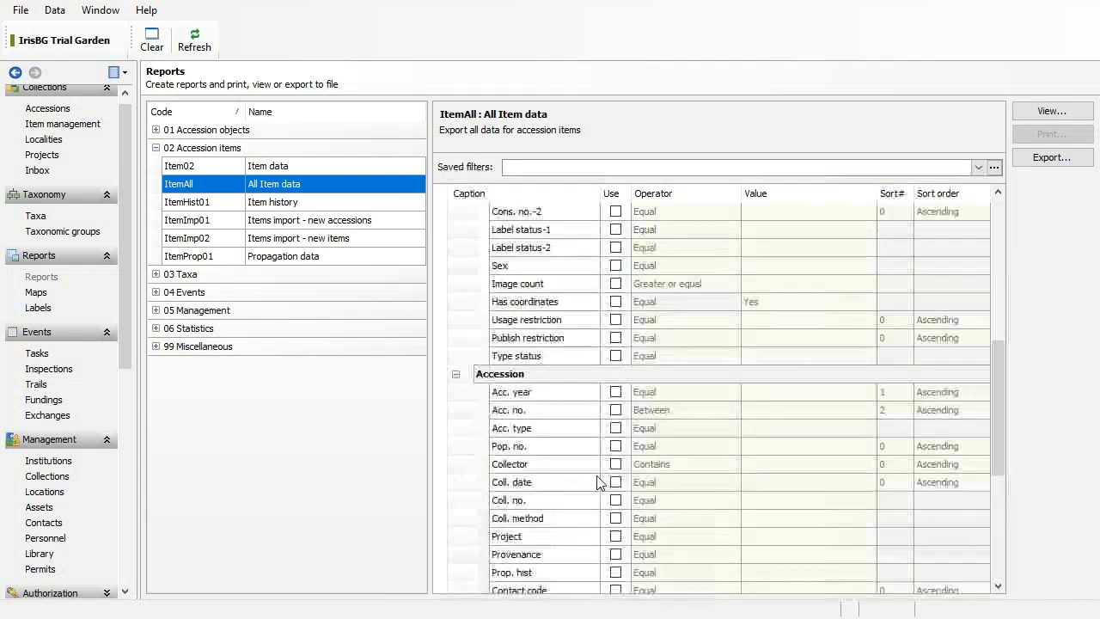
pyautogui.click(616, 392)
pyautogui.click(759, 393)
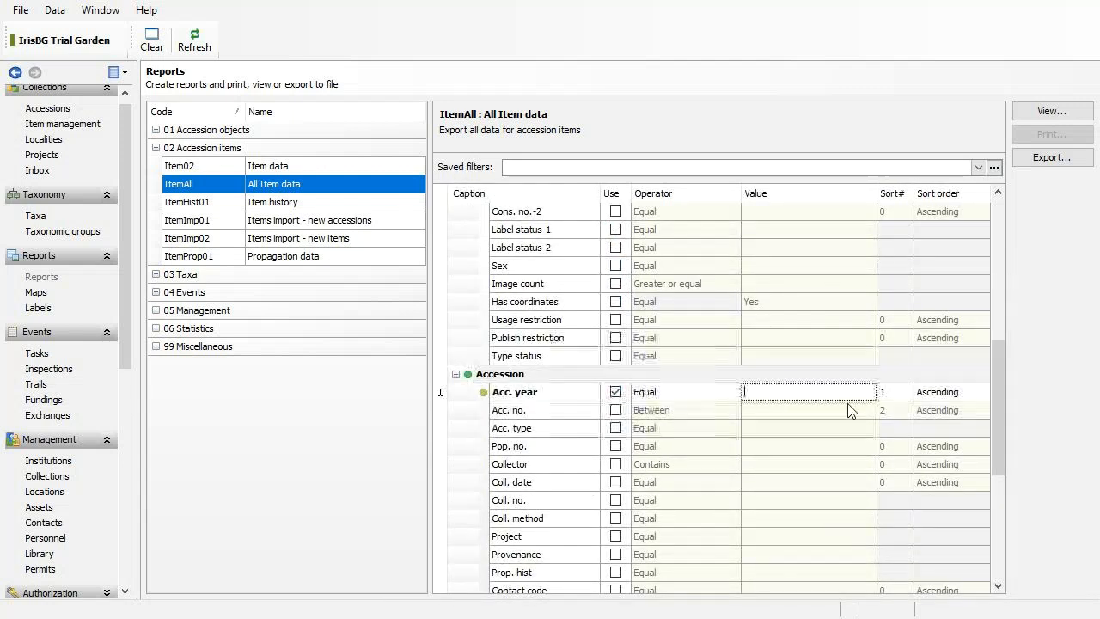
pyautogui.write('1966')
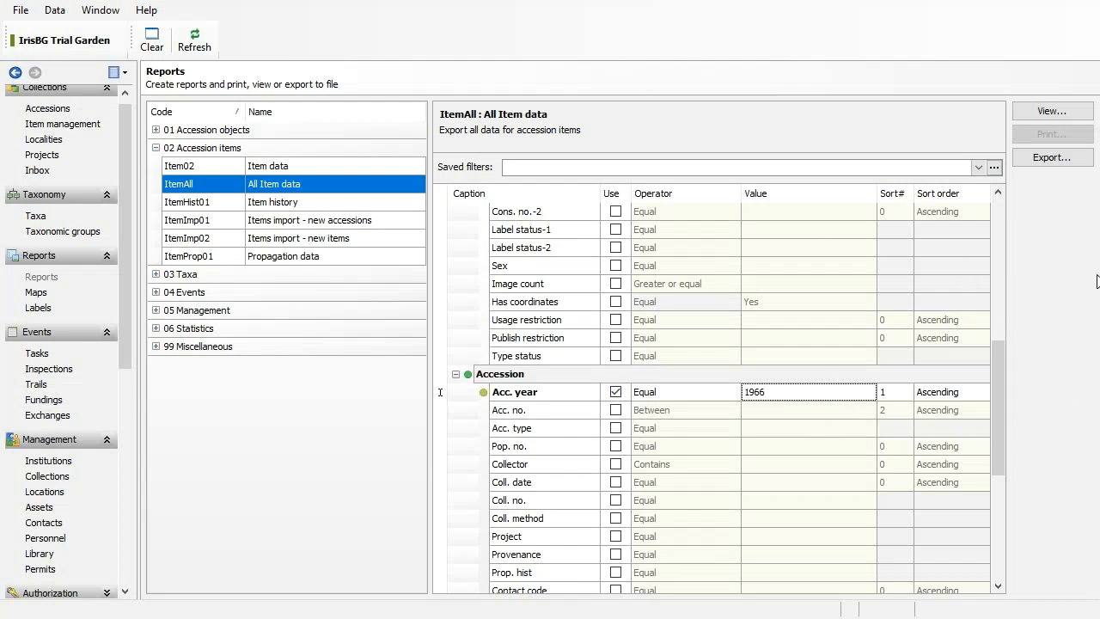
pyautogui.moveTo(994, 375); pyautogui.dragTo(999, 405)
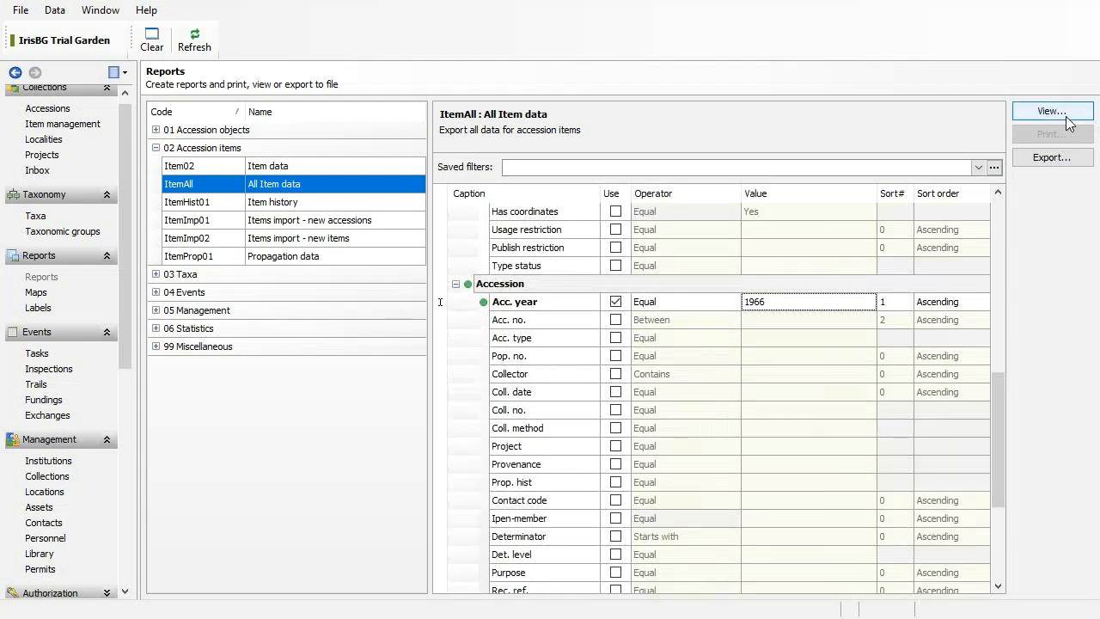
pyautogui.click(1066, 114)
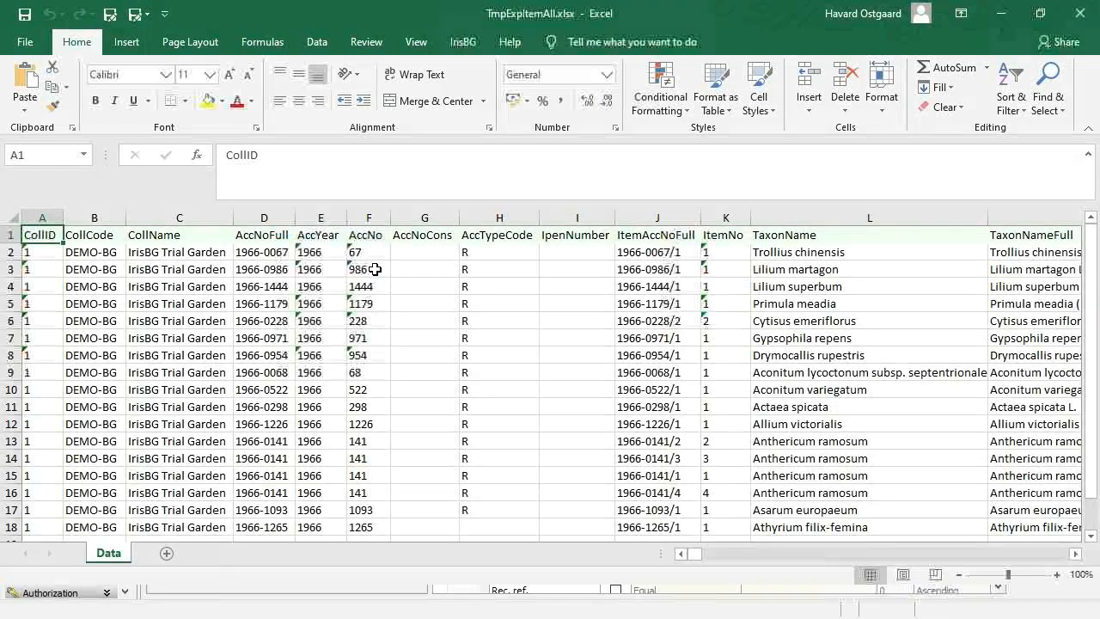
# Examine the exported columns of the All Item data workbook, from the accession number fields through to the coordinate fields.
pyautogui.click(366, 270)
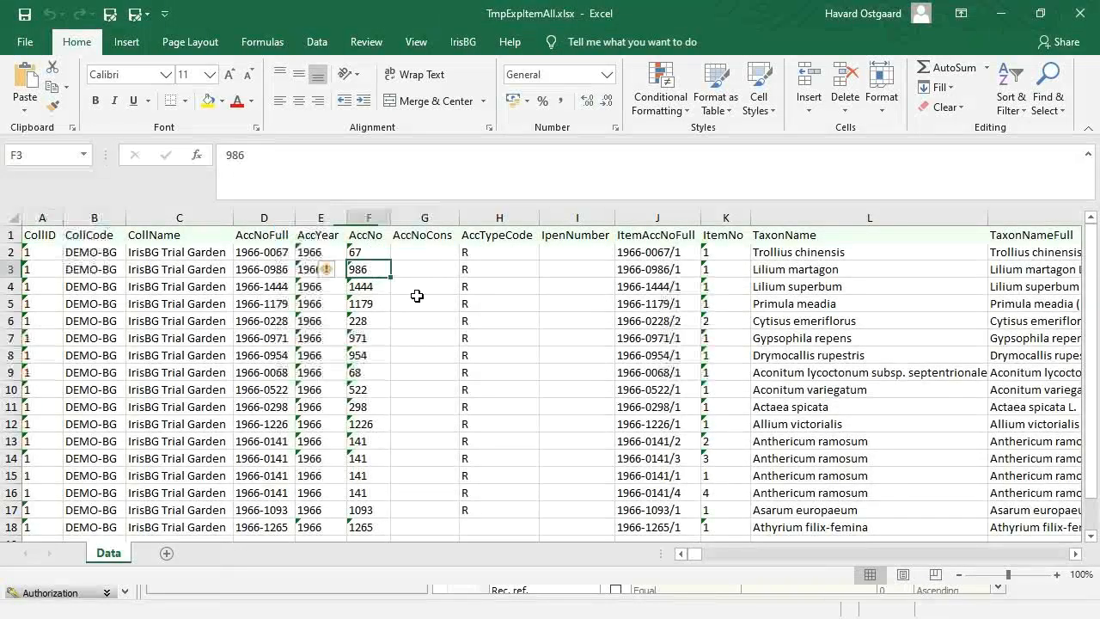
pyautogui.press('Right')
pyautogui.press('Right')
pyautogui.press('Right')
pyautogui.press('Right')
pyautogui.press('Right')
pyautogui.press('Right')
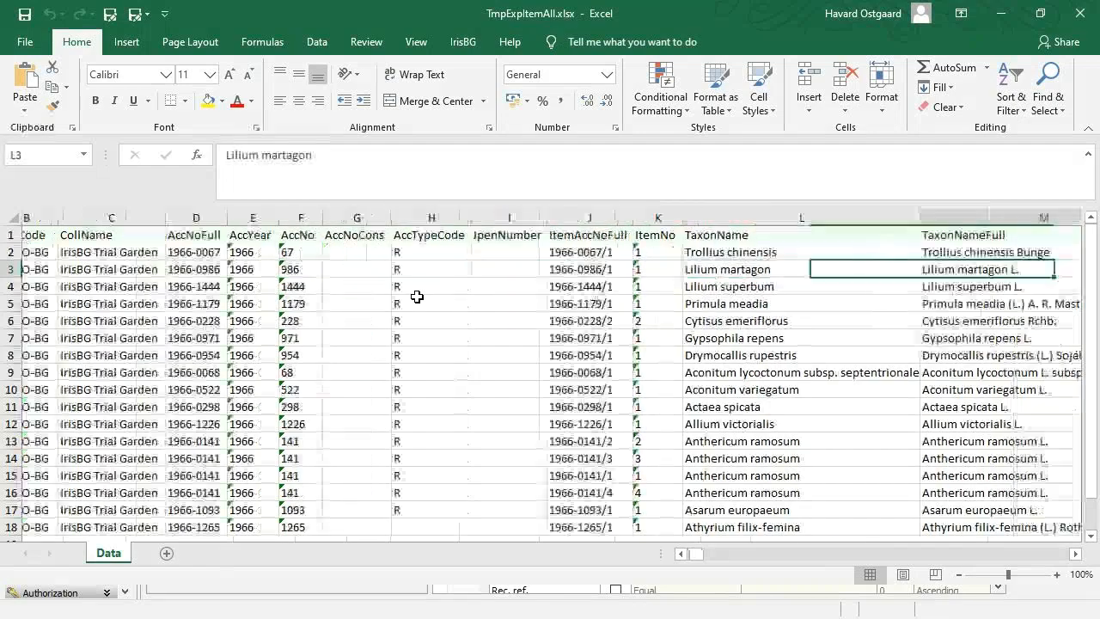
pyautogui.press('Right')
pyautogui.press('Right')
pyautogui.press('Right')
pyautogui.press('Right')
pyautogui.press('Right')
pyautogui.press('Right')
pyautogui.press('Right')
pyautogui.press('Right')
pyautogui.press('Right')
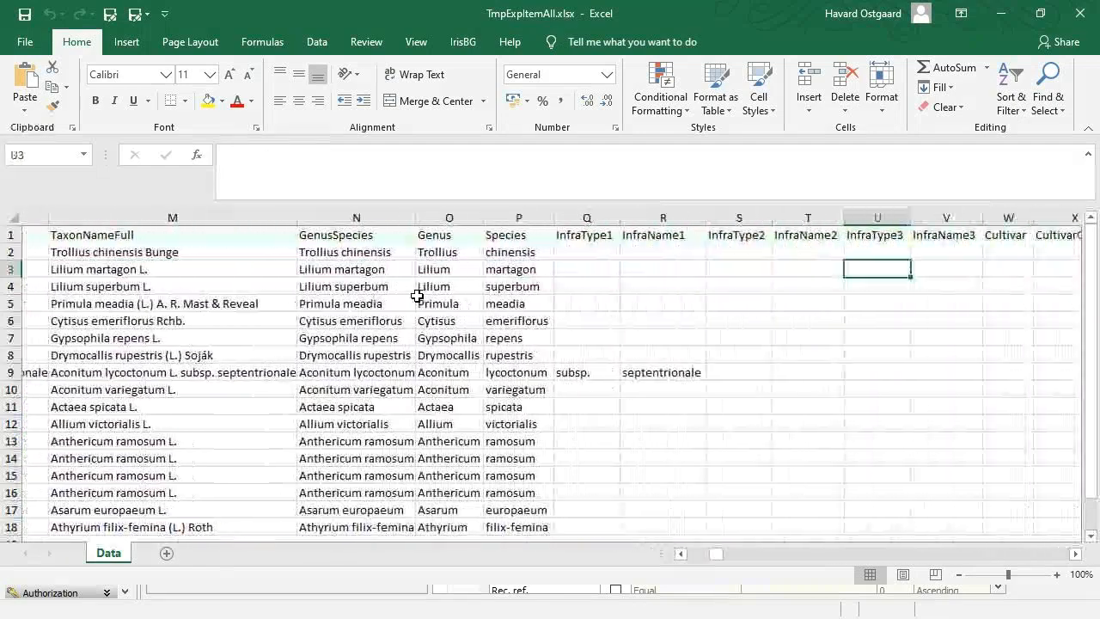
pyautogui.press('Right')
pyautogui.press('Right')
pyautogui.press('Right')
pyautogui.press('Right')
pyautogui.press('Right')
pyautogui.press('Right')
pyautogui.press('Right')
pyautogui.press('Right')
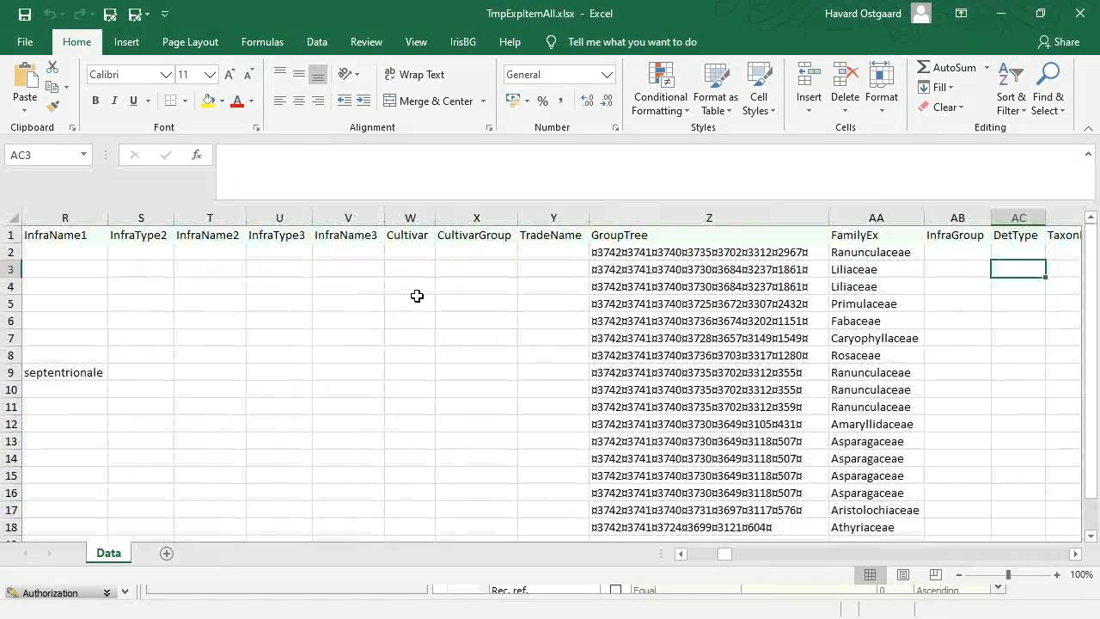
pyautogui.press('Right')
pyautogui.press('Right')
pyautogui.press('Right')
pyautogui.press('Right')
pyautogui.press('Right')
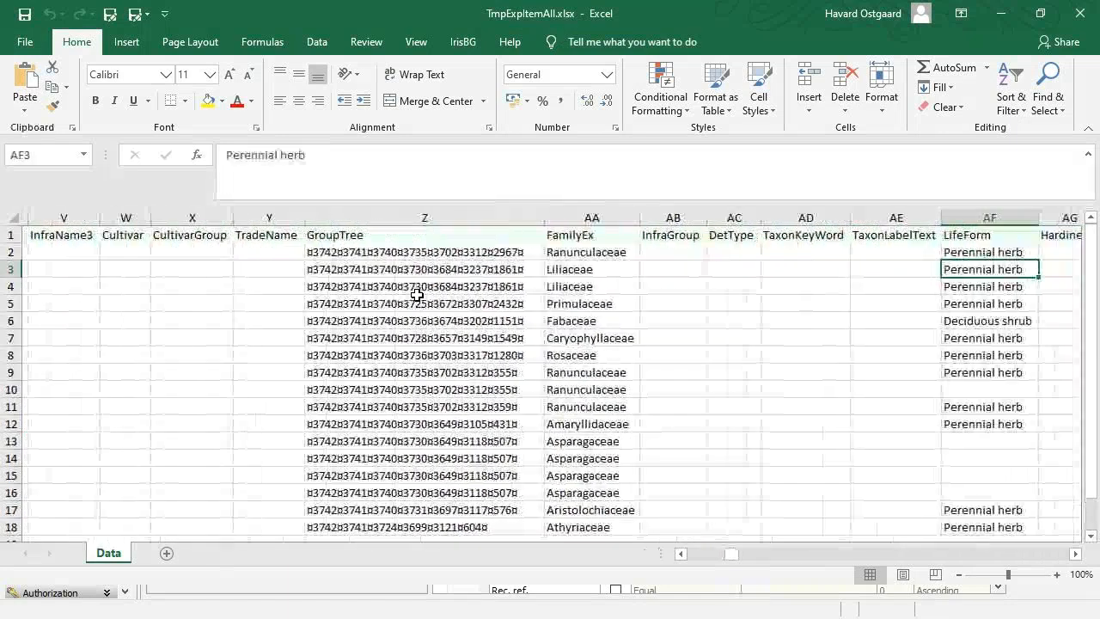
pyautogui.press('Right')
pyautogui.press('Right')
pyautogui.press('Right')
pyautogui.press('Right')
pyautogui.press('Right')
pyautogui.press('Right')
pyautogui.press('Right')
pyautogui.press('Right')
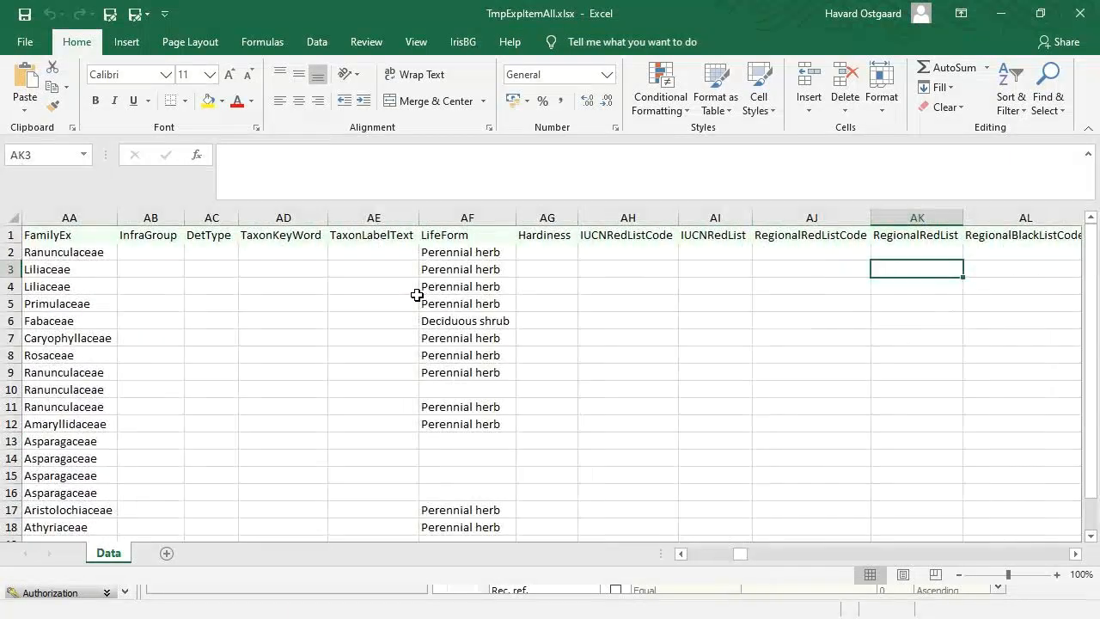
pyautogui.press('Right')
pyautogui.press('Right')
pyautogui.press('Right')
pyautogui.press('Right')
pyautogui.press('Right')
pyautogui.press('Right')
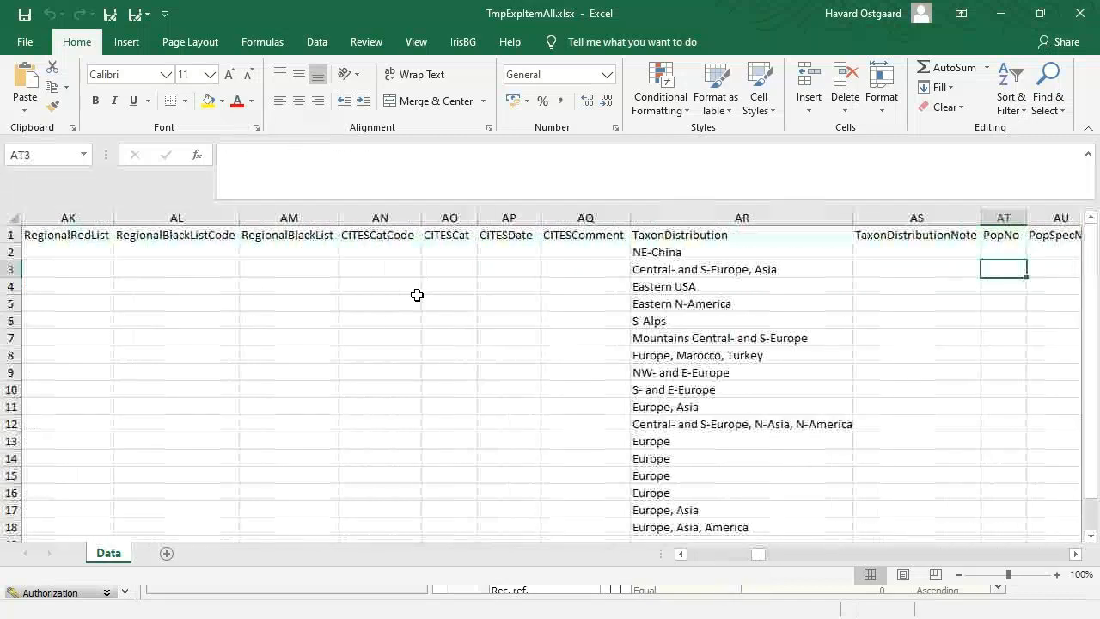
pyautogui.press('Right')
pyautogui.press('Right')
pyautogui.press('Right')
pyautogui.press('Right')
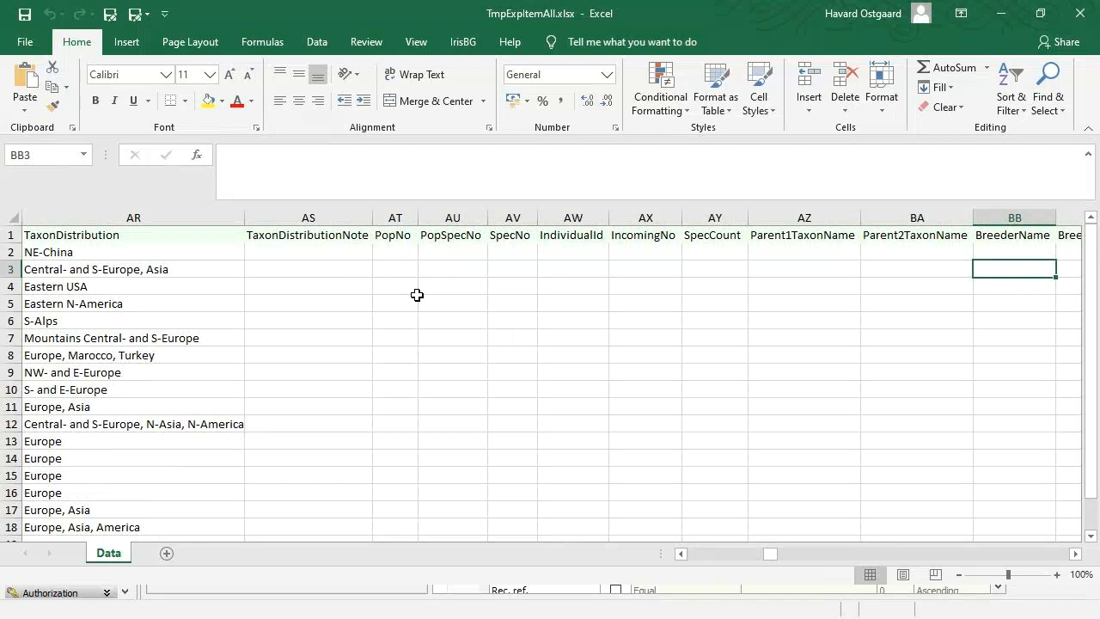
pyautogui.press('Right')
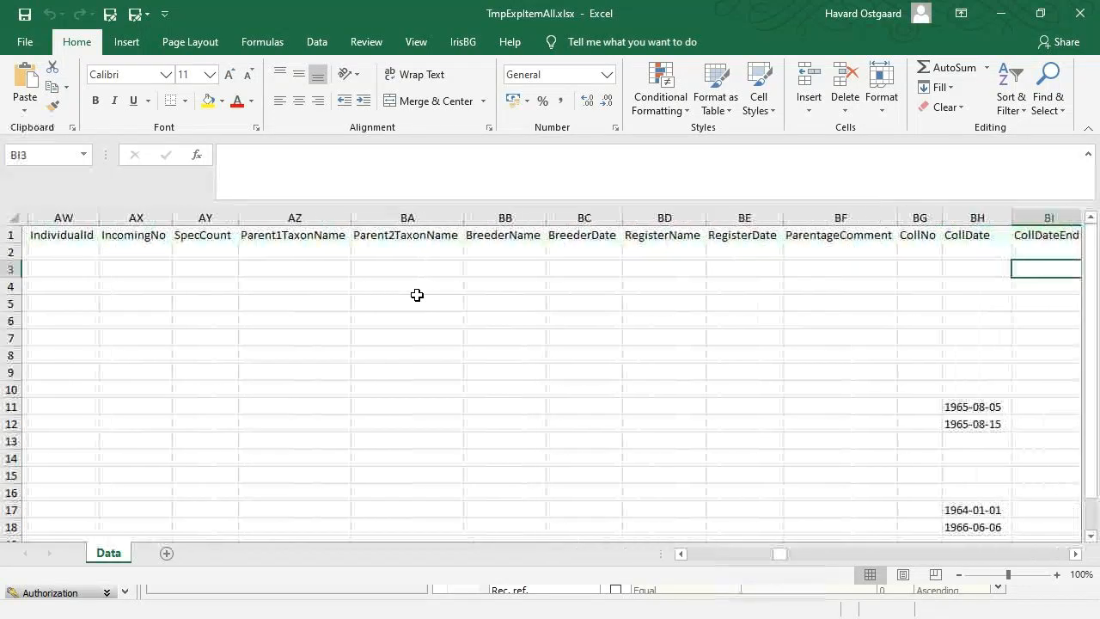
pyautogui.press('Right')
pyautogui.press('Right')
pyautogui.press('Right')
pyautogui.press('Right')
pyautogui.press('Right')
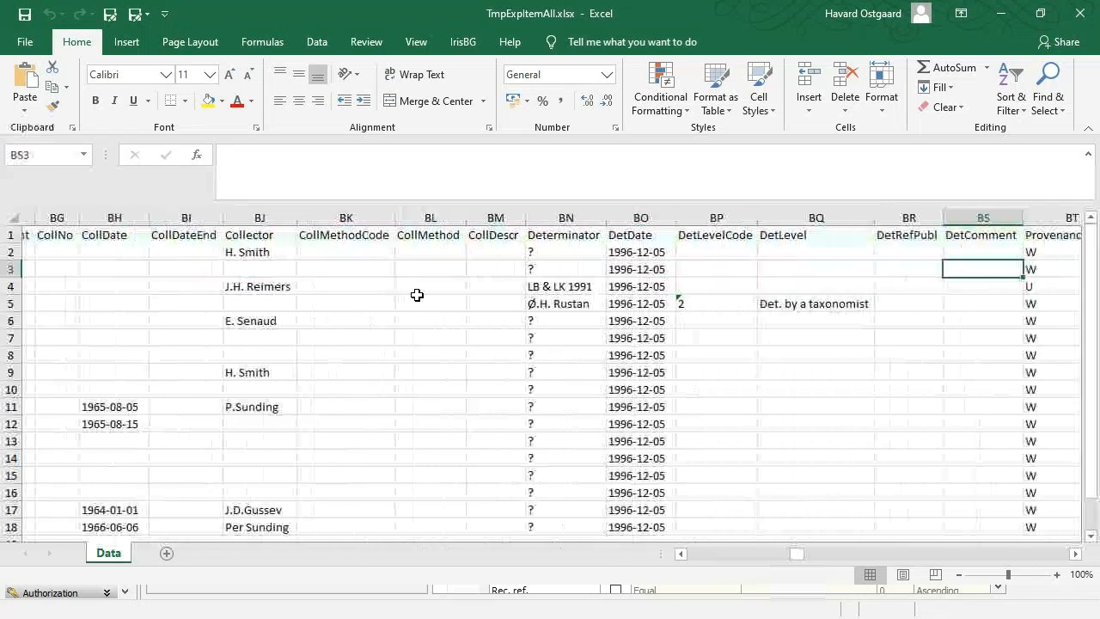
pyautogui.press('Right')
pyautogui.press('Right')
pyautogui.press('Right')
pyautogui.press('Right')
pyautogui.press('Right')
pyautogui.press('Right')
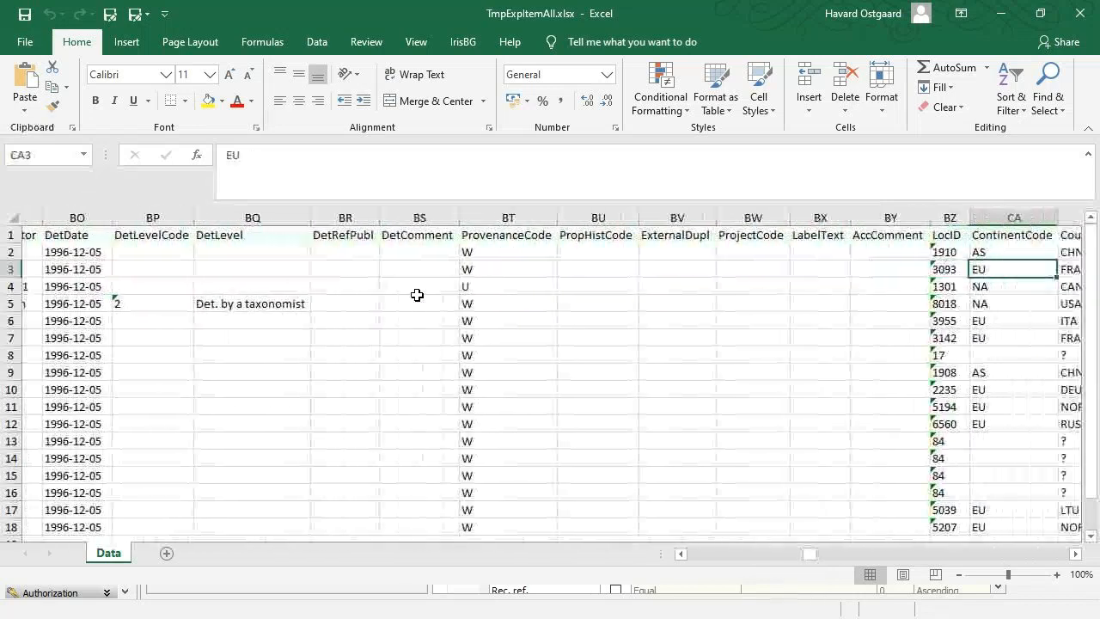
pyautogui.press('Right')
pyautogui.press('Right')
pyautogui.press('Right')
pyautogui.press('Right')
pyautogui.press('Right')
pyautogui.press('Right')
pyautogui.press('Right')
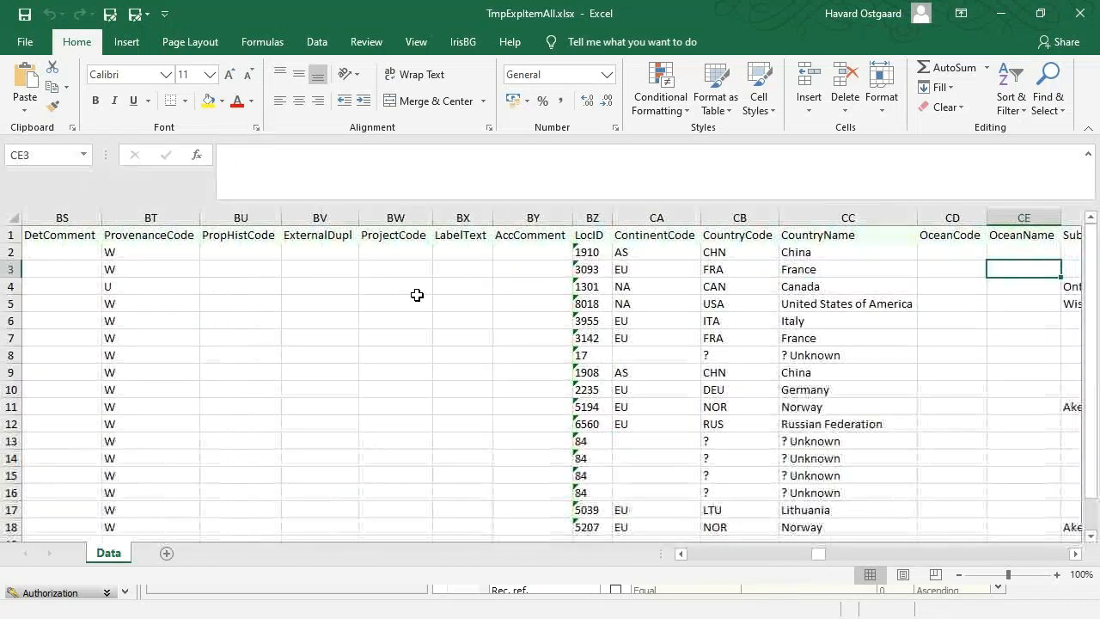
pyautogui.press('Right')
pyautogui.press('Right')
pyautogui.press('Right')
pyautogui.press('Right')
pyautogui.press('Right')
pyautogui.press('Right')
pyautogui.press('Right')
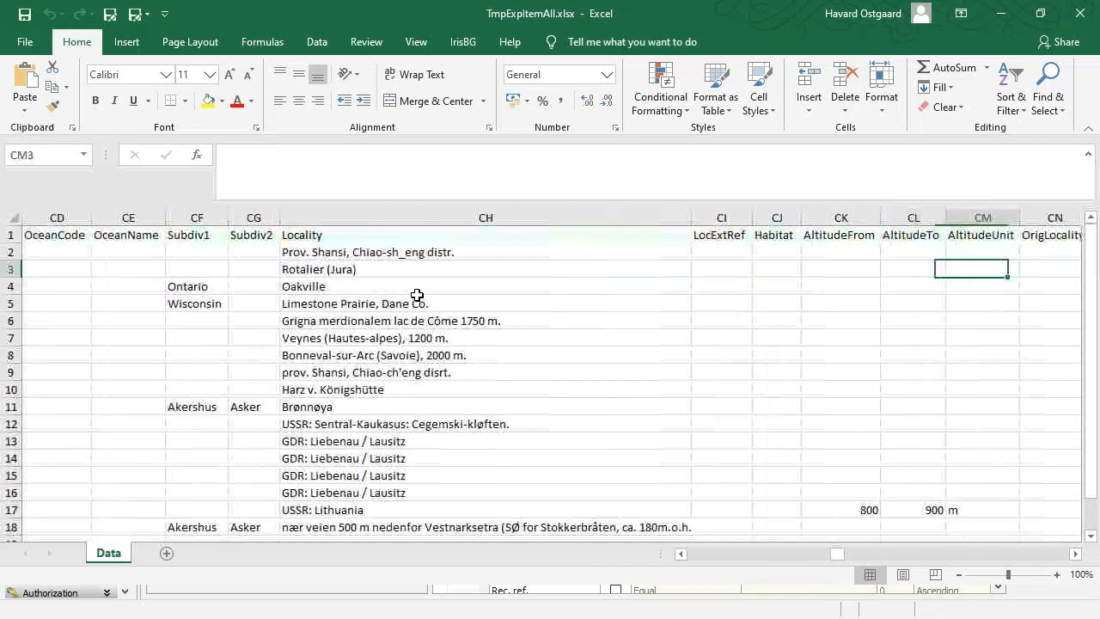
pyautogui.press('Right')
pyautogui.press('Right')
pyautogui.press('Right')
pyautogui.press('Right')
pyautogui.press('Right')
pyautogui.press('Right')
pyautogui.press('Right')
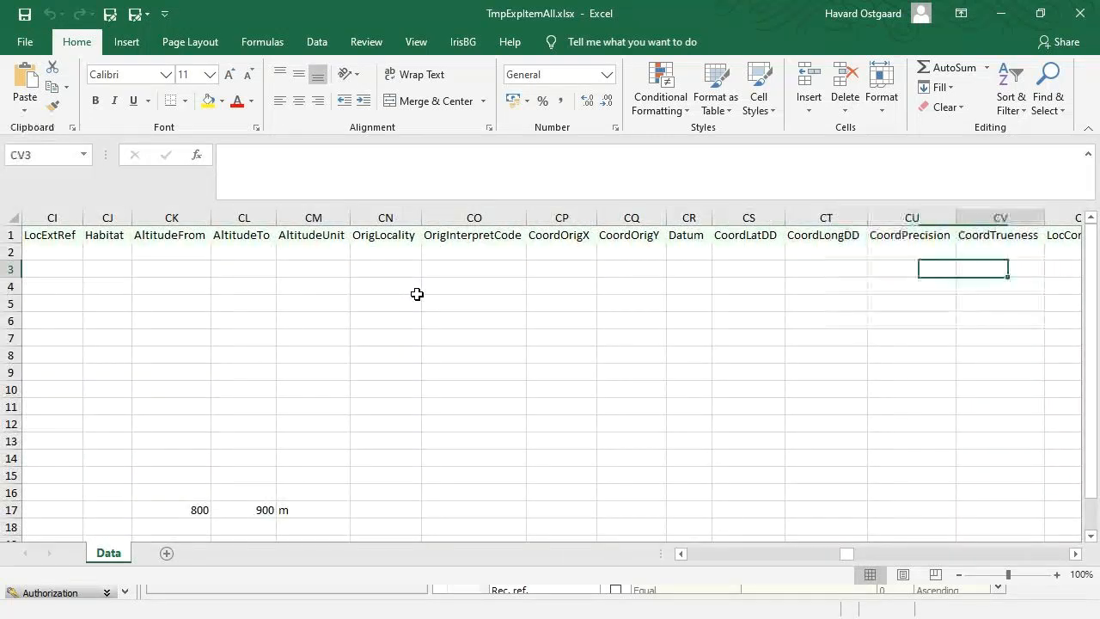
# Search the exported sheet for "Prop" to locate propagation columns, and close the search.
pyautogui.hotkey('ctrl', 'f')
pyautogui.write('Prop')
pyautogui.press('Return')
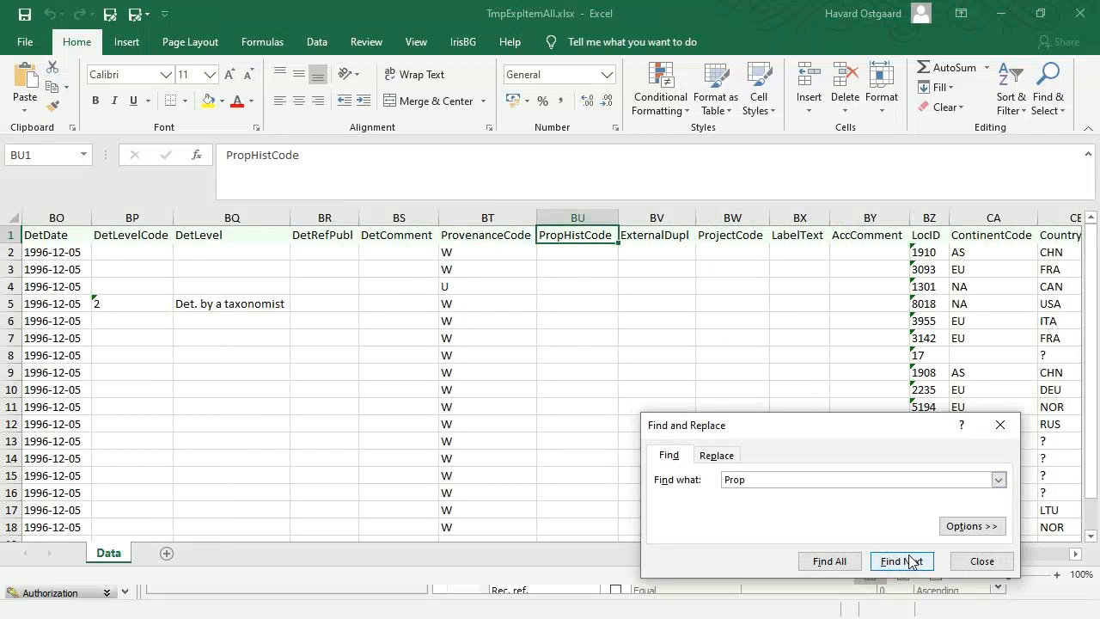
pyautogui.click(999, 424)
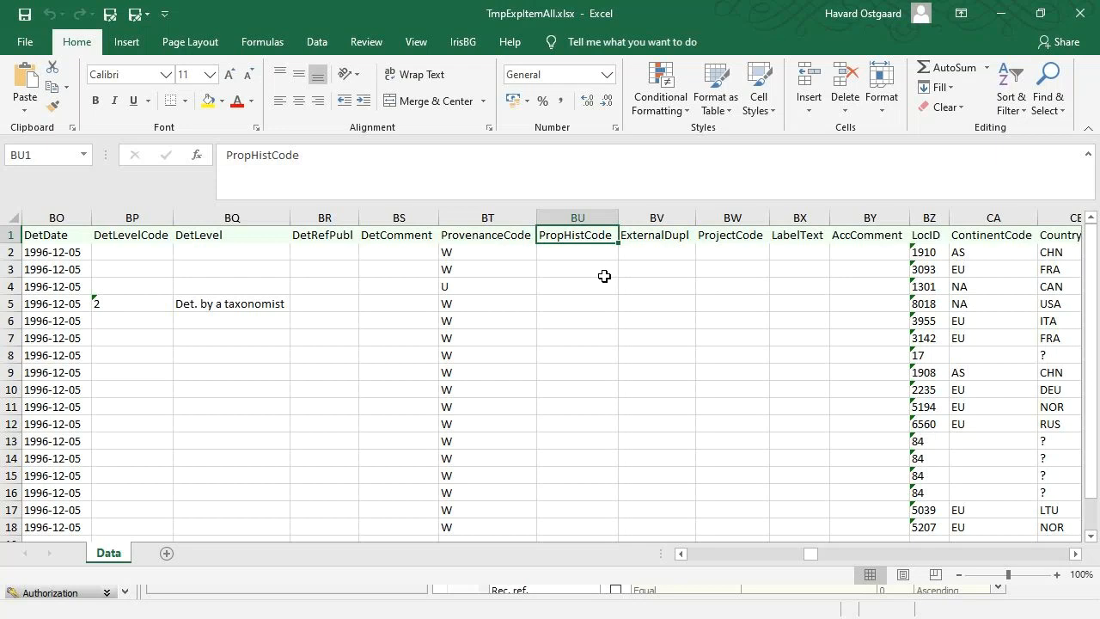
# Examine the header row from the PropHistCode column through to the AltitudeUnit column.
pyautogui.click(604, 268)
pyautogui.press('Up')
pyautogui.press('Up')
pyautogui.press('Right')
pyautogui.press('Right')
pyautogui.press('Right')
pyautogui.press('Right')
pyautogui.press('Right')
pyautogui.press('Right')
pyautogui.press('Right')
pyautogui.press('Right')
pyautogui.press('Right')
pyautogui.press('Right')
pyautogui.press('Right')
pyautogui.press('Right')
pyautogui.press('Right')
pyautogui.press('Right')
pyautogui.press('Right')
pyautogui.press('Right')
pyautogui.press('Right')
pyautogui.press('Right')
pyautogui.press('Right')
pyautogui.press('Right')
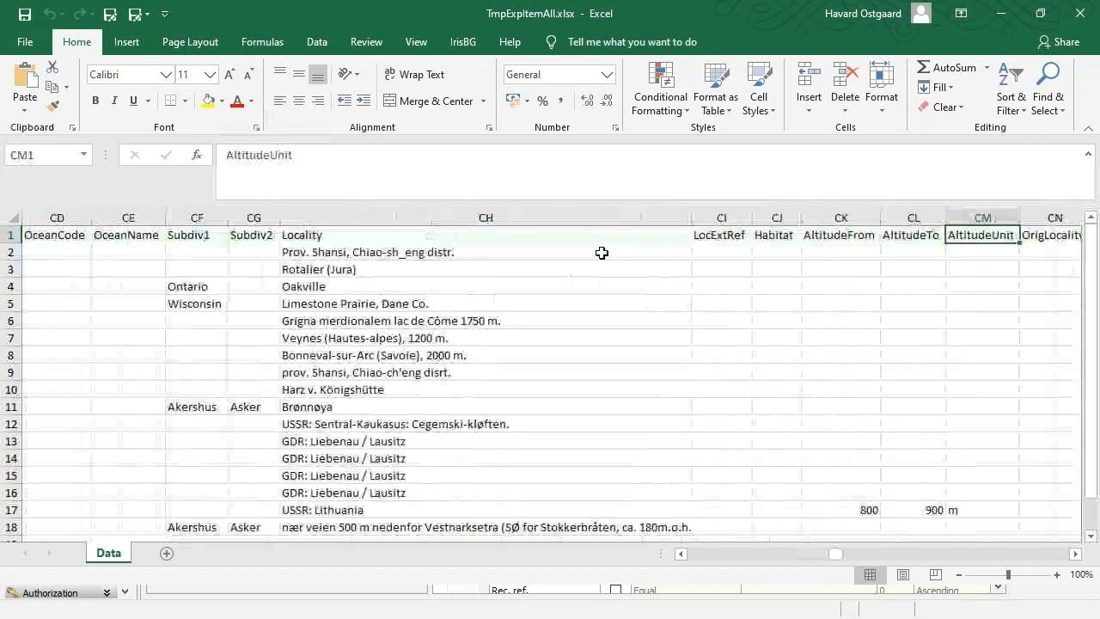
# Close the exported workbook, return to the report types, and select the name of the All Item data report.
pyautogui.click(1077, 21)
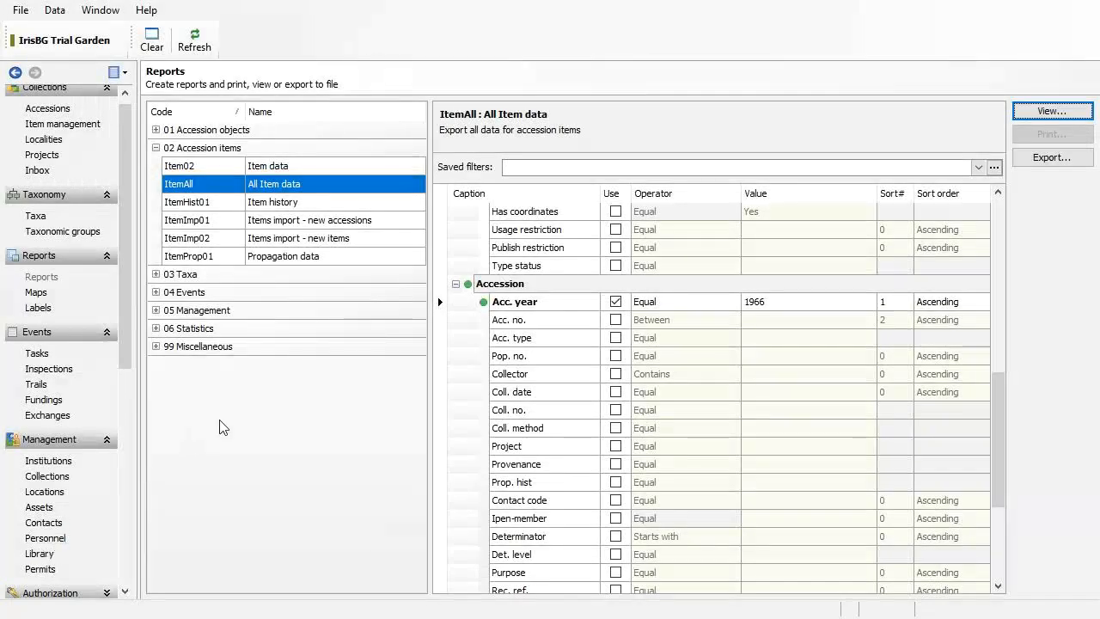
pyautogui.click(14, 73)
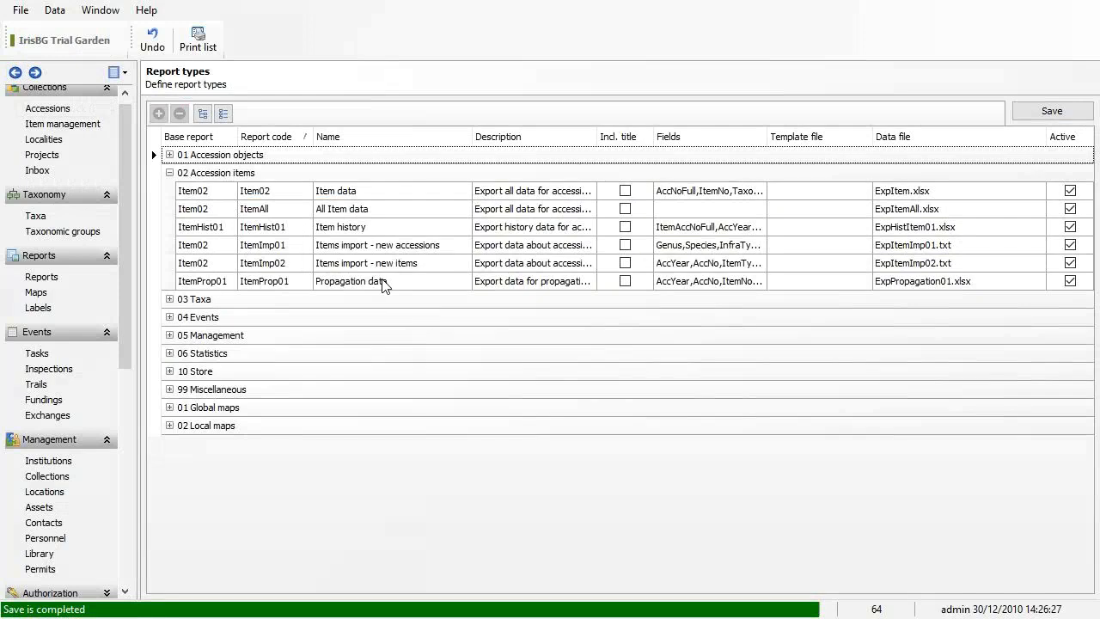
pyautogui.click(391, 209)
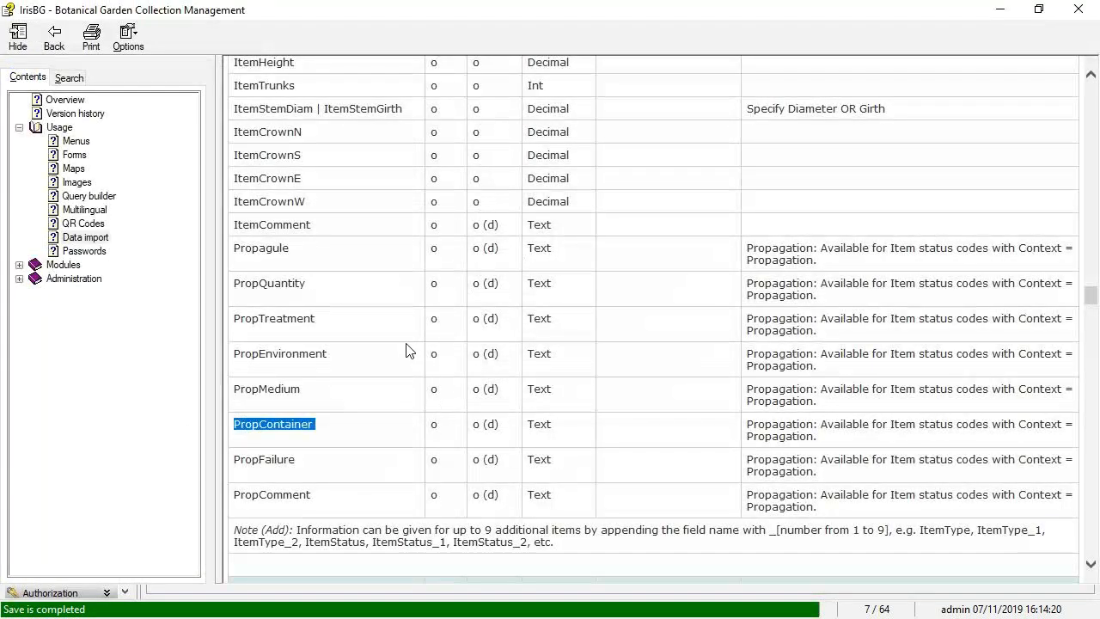
# Search the data import help for "Image", go to the Image table, and highlight its TaxonName and Accession number fields entries.
pyautogui.scroll(5, 406, 335)
pyautogui.scroll(5, 406, 333)
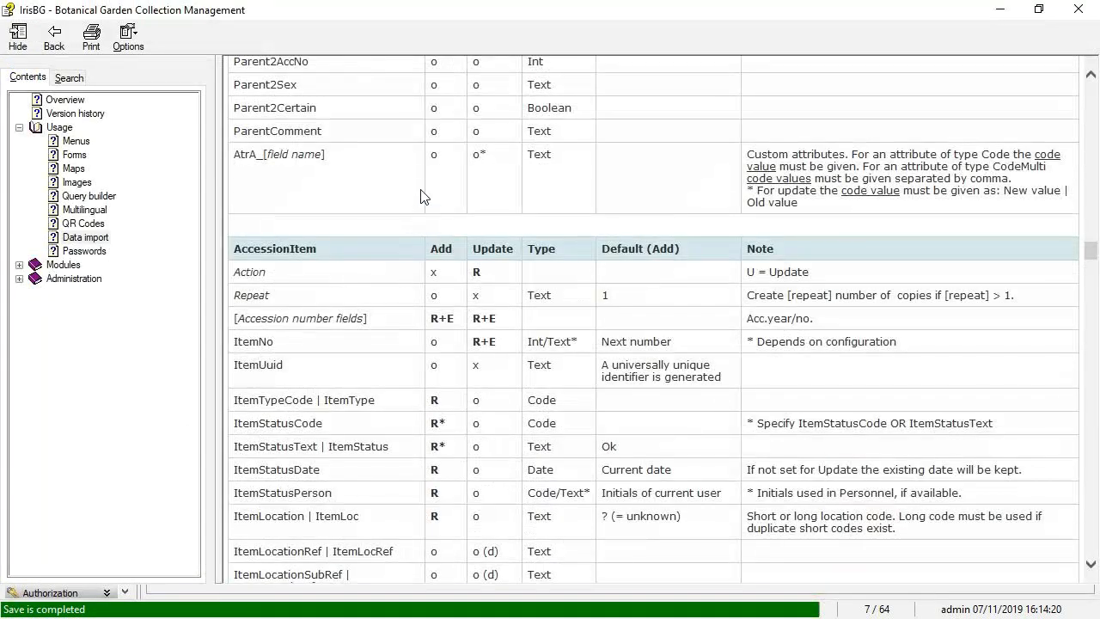
pyautogui.hotkey('ctrl', 'f')
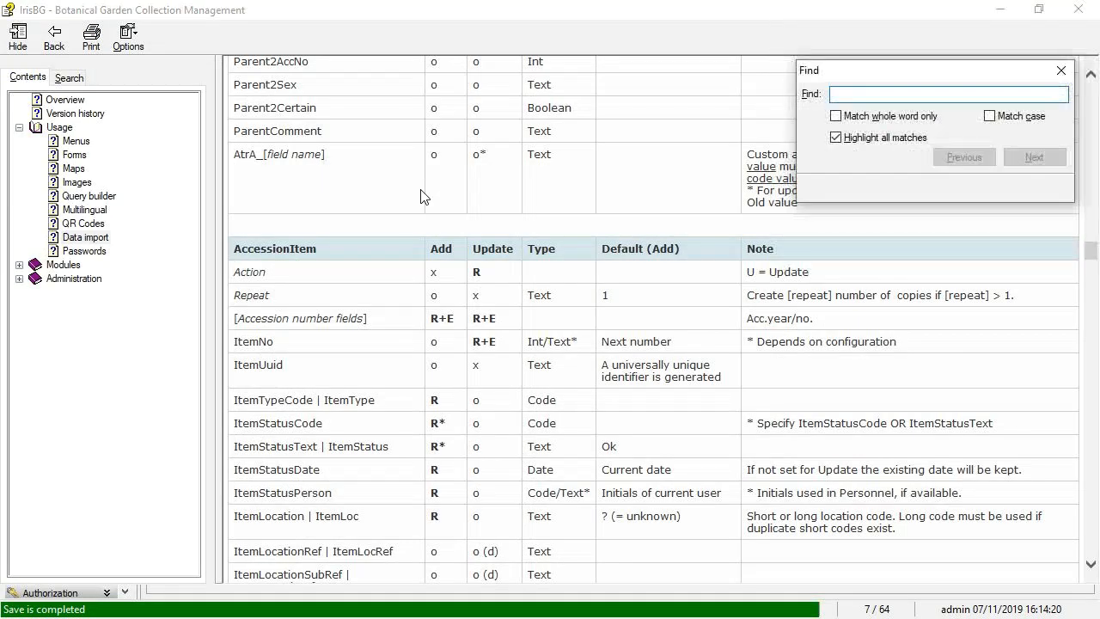
pyautogui.write('Image')
pyautogui.press('Return')
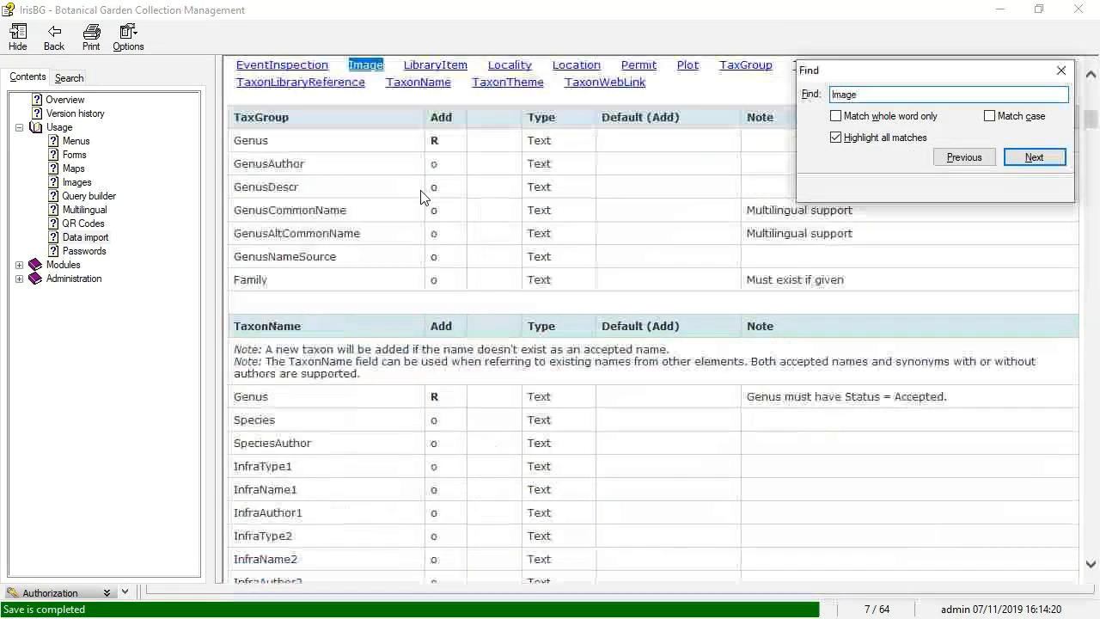
pyautogui.click(369, 72)
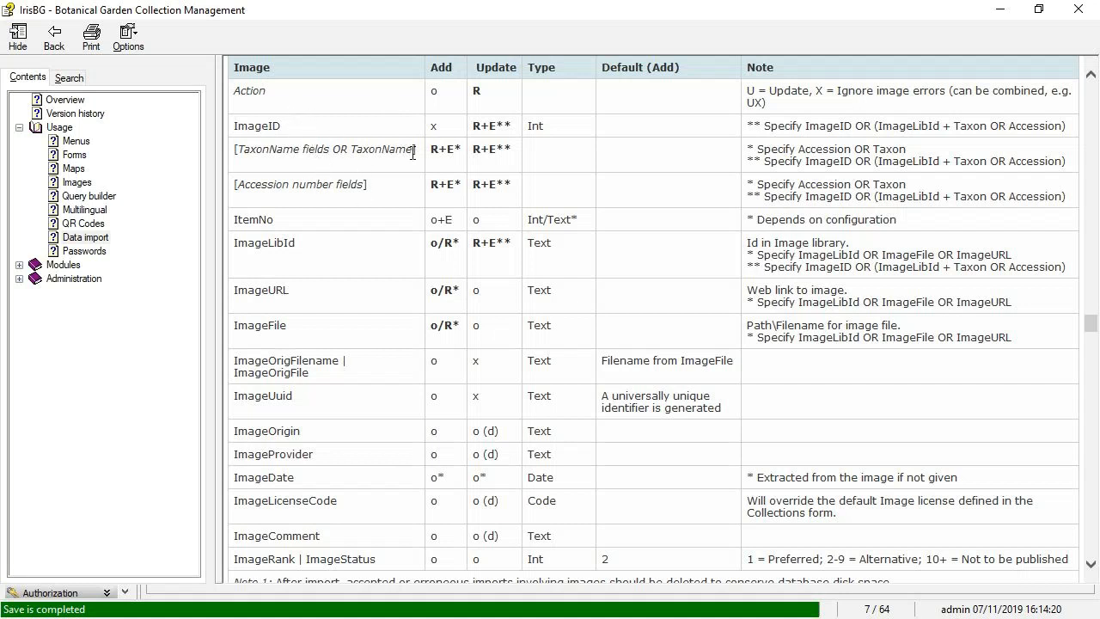
pyautogui.moveTo(415, 150); pyautogui.dragTo(349, 155)
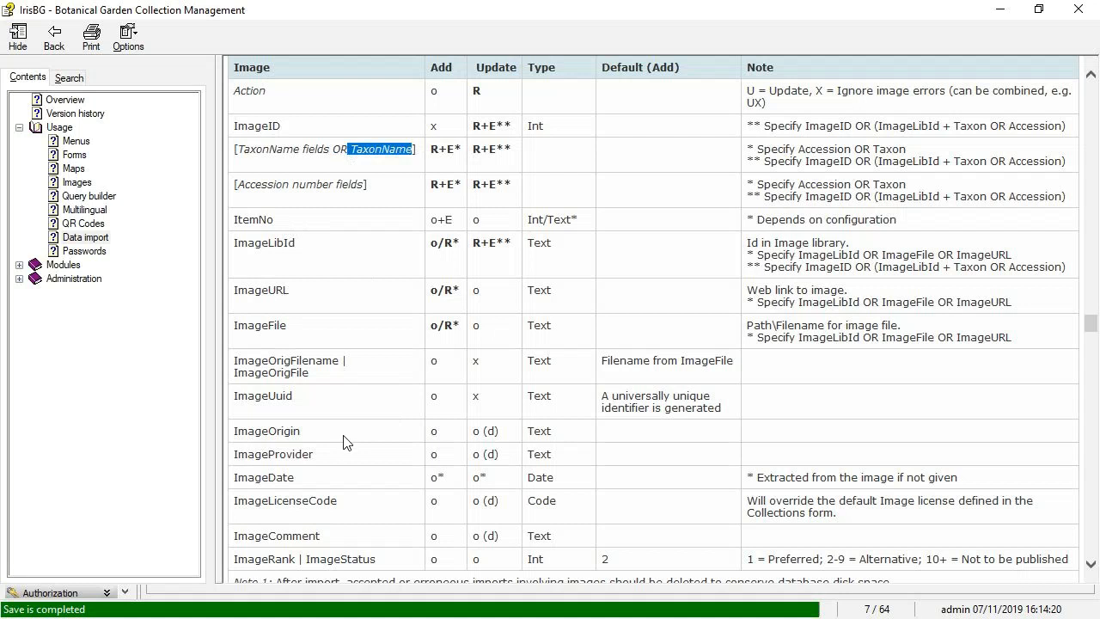
pyautogui.moveTo(369, 184); pyautogui.dragTo(240, 189)
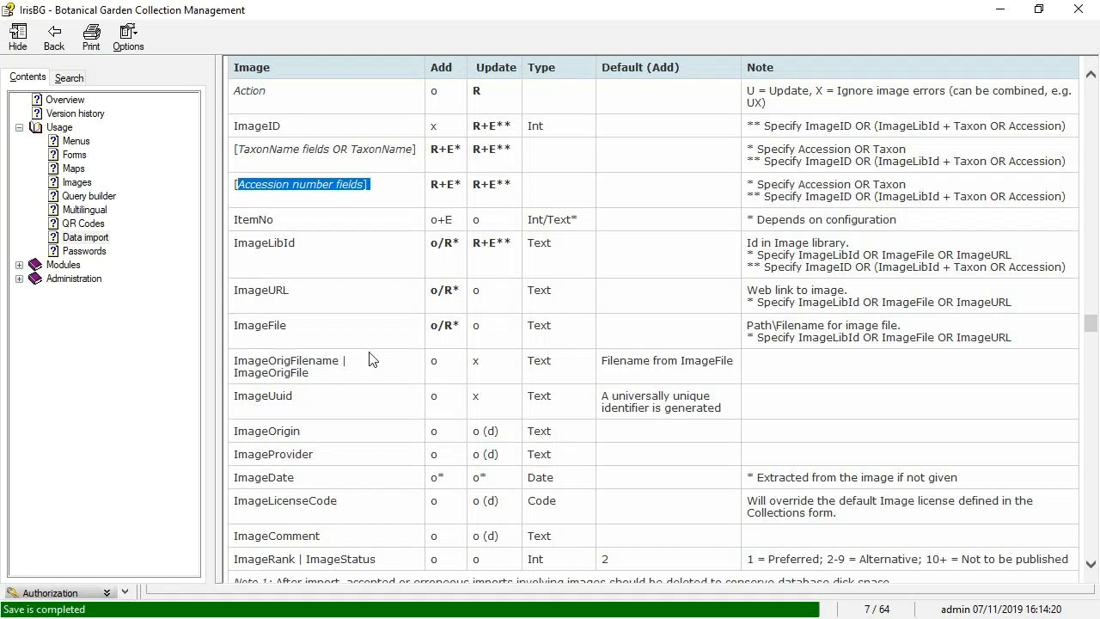
# Switch to Excel, create a blank workbook, and return to the data import help.
pyautogui.hotkey('alt', 'Tab')
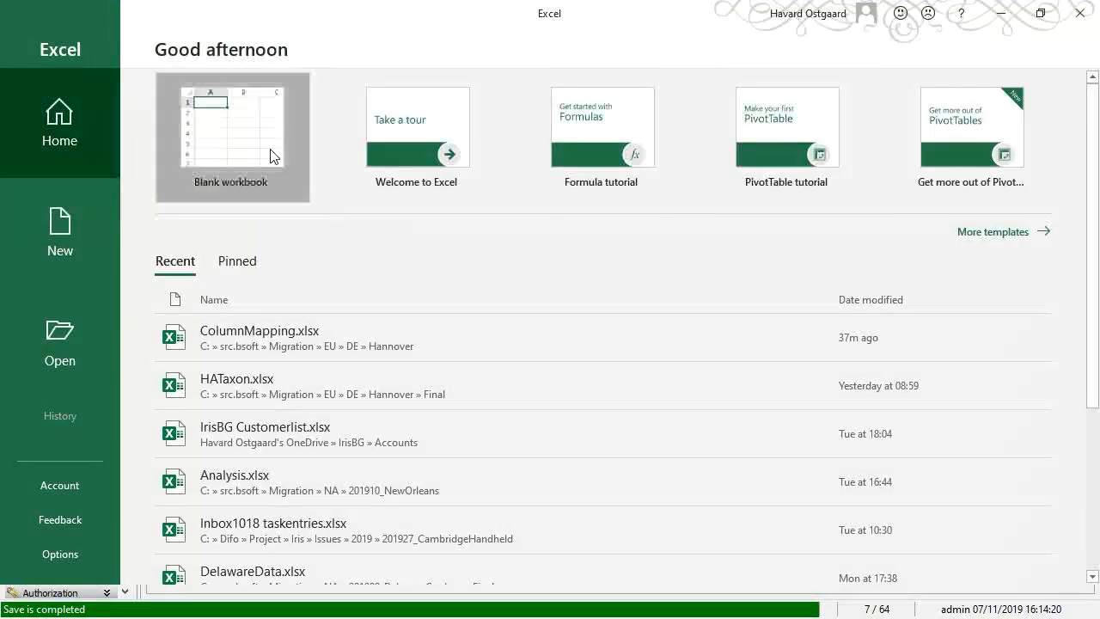
pyautogui.click(269, 151)
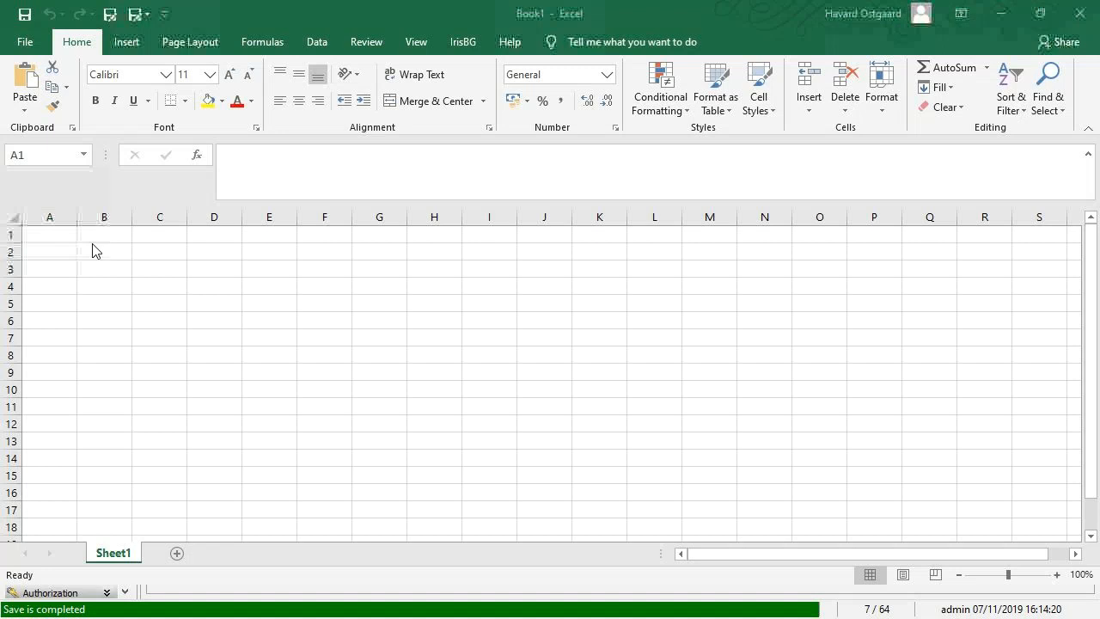
pyautogui.hotkey('alt', 'Tab')
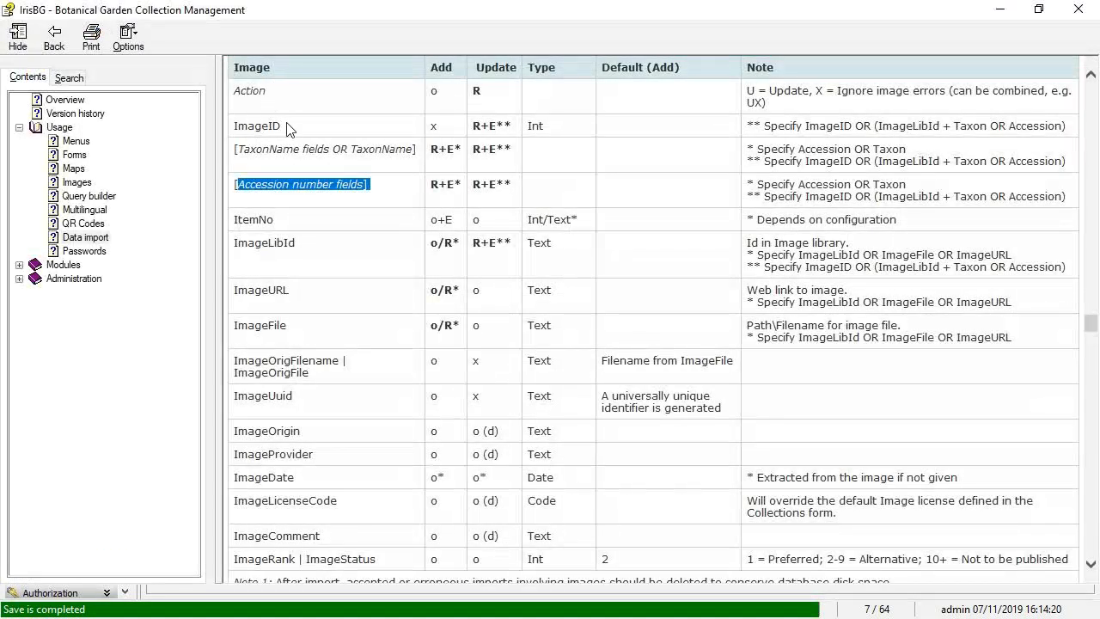
# Look up the accession number fields AccYear and AccNo in the help's Accession table, and leave the help window.
pyautogui.doubleClick(354, 191)
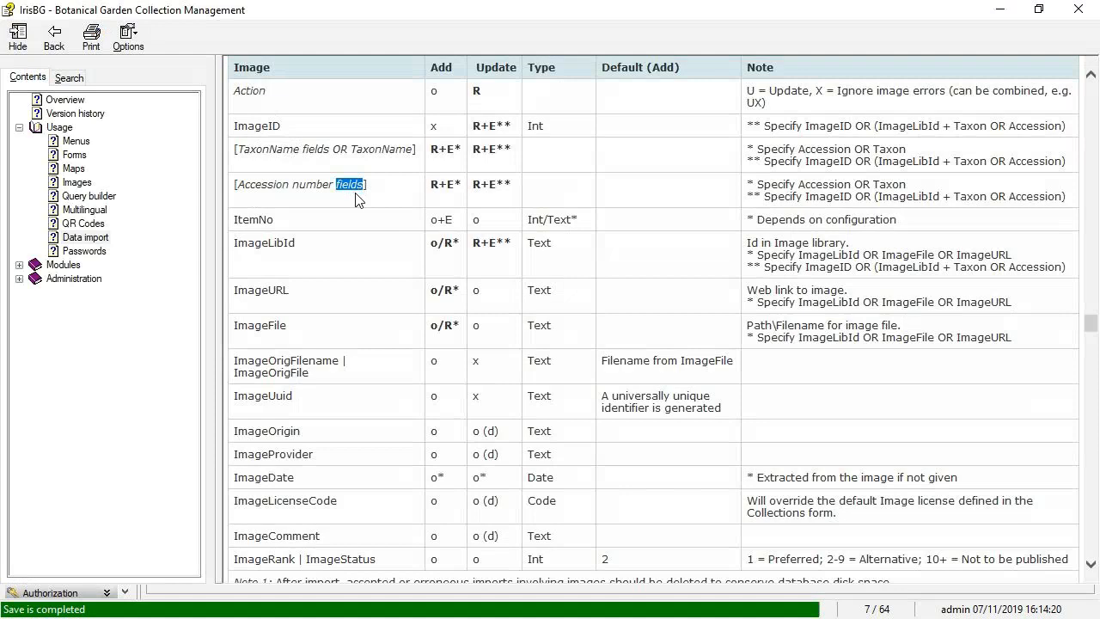
pyautogui.scroll(10, 360, 199)
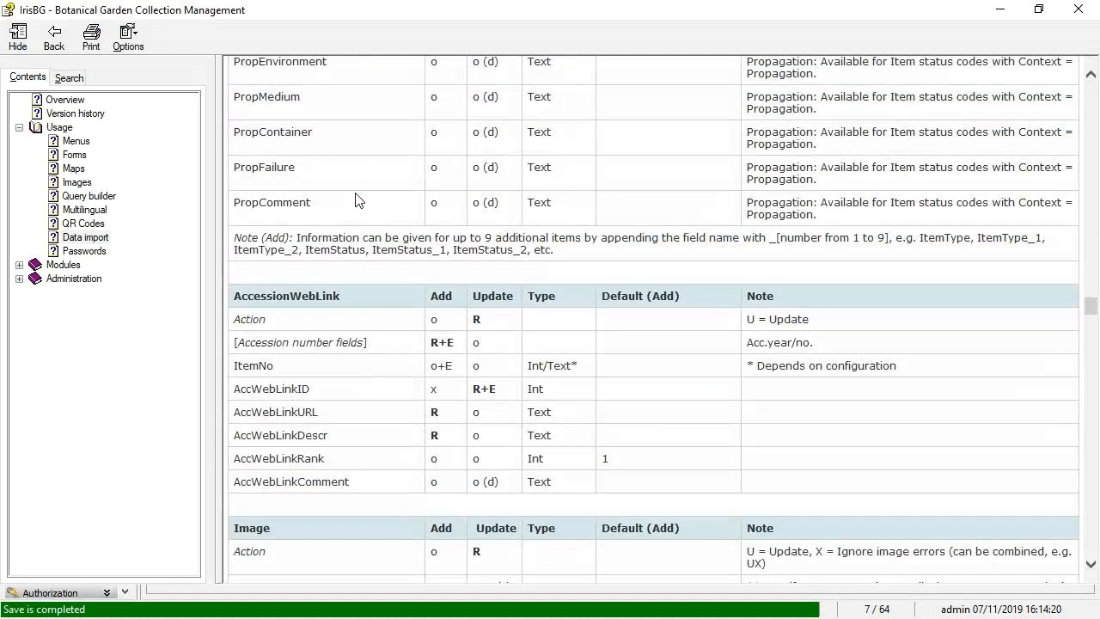
pyautogui.scroll(20, 359, 199)
pyautogui.scroll(20, 359, 199)
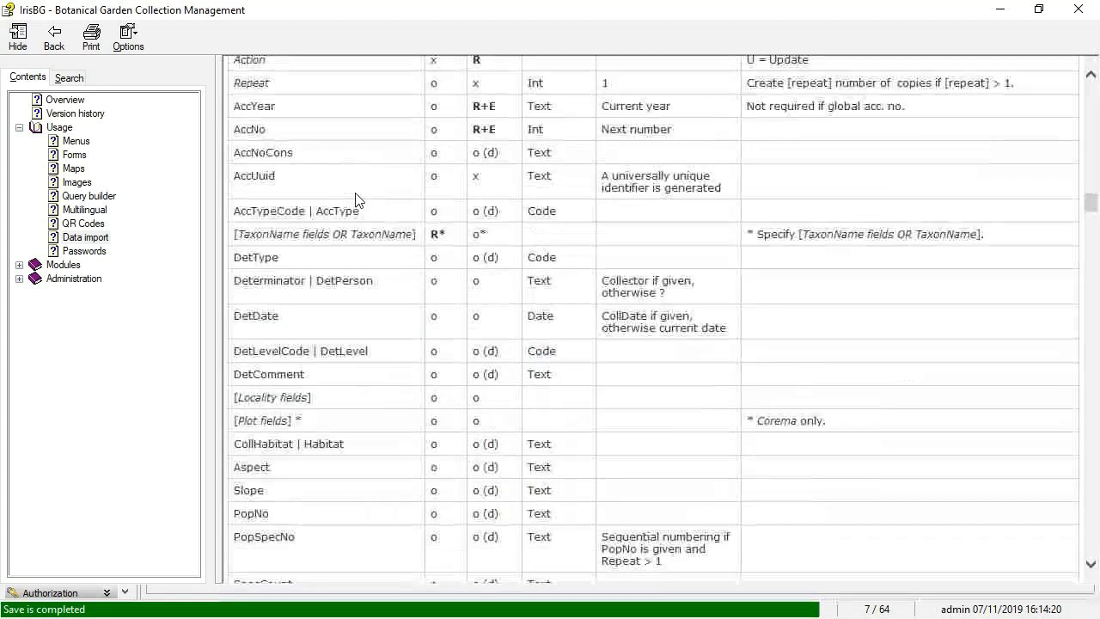
pyautogui.scroll(2, 356, 201)
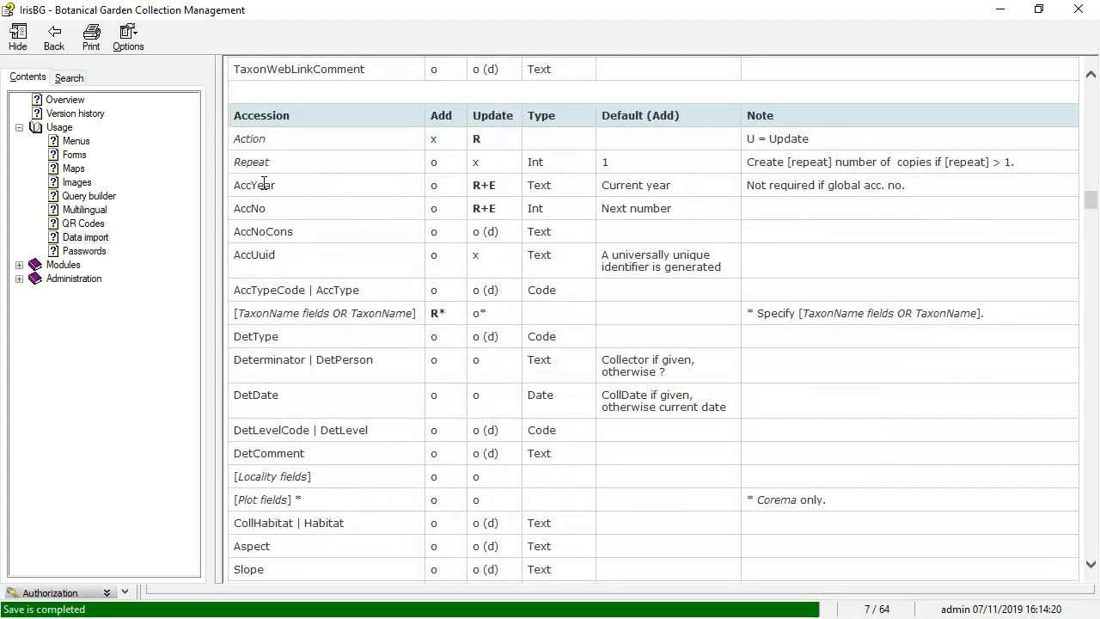
pyautogui.doubleClick(263, 185)
pyautogui.doubleClick(259, 207)
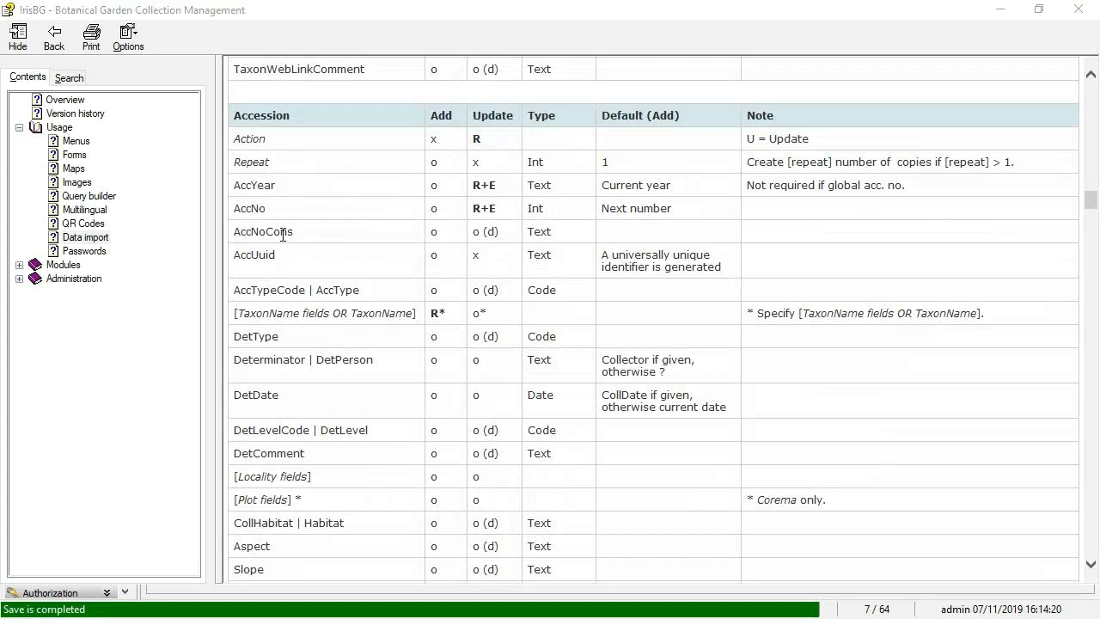
pyautogui.hotkey('alt', 'Tab')
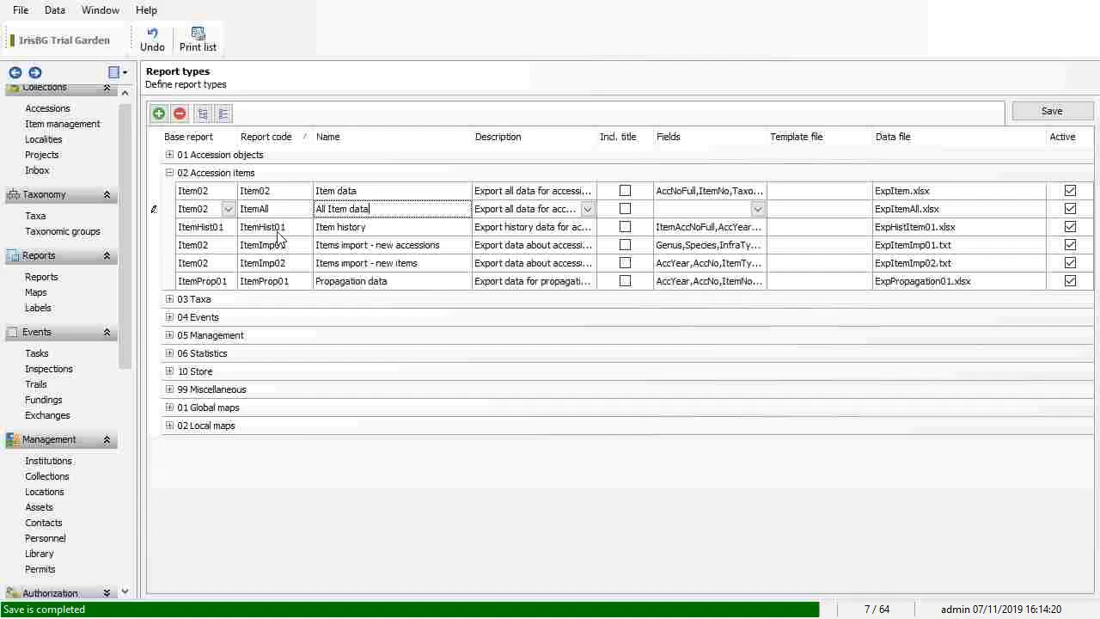
# Open the Accessions form in IrisBG, and enter the headers AccYear and Accno in A1 and B1 of the blank Excel workbook.
pyautogui.scroll(1, 121, 109)
pyautogui.click(108, 132)
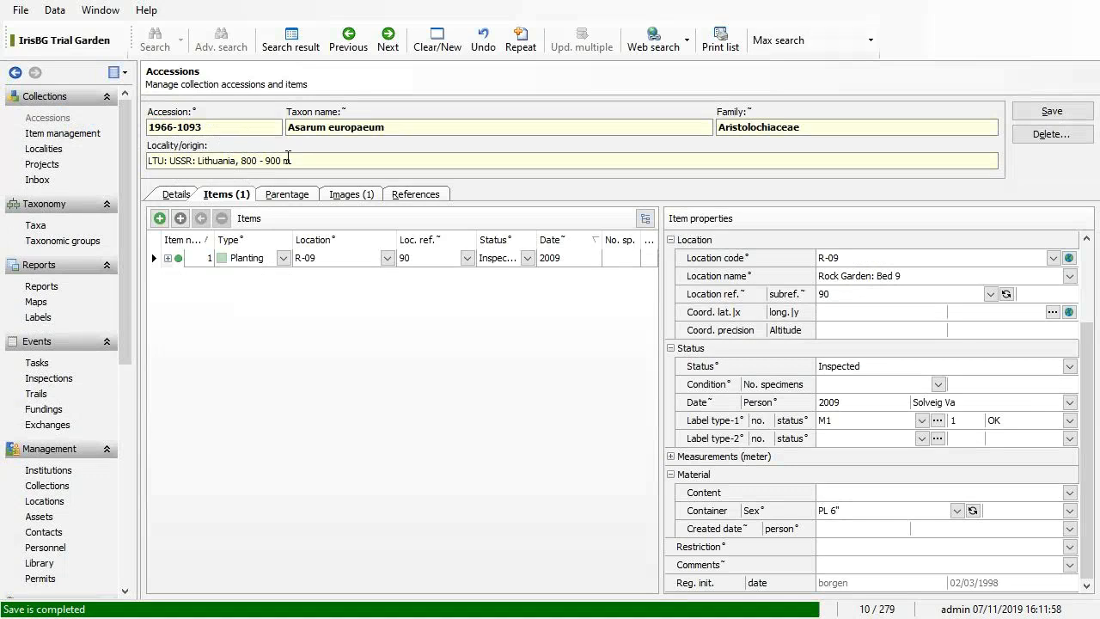
pyautogui.hotkey('alt', 'Tab')
pyautogui.write('Acc')
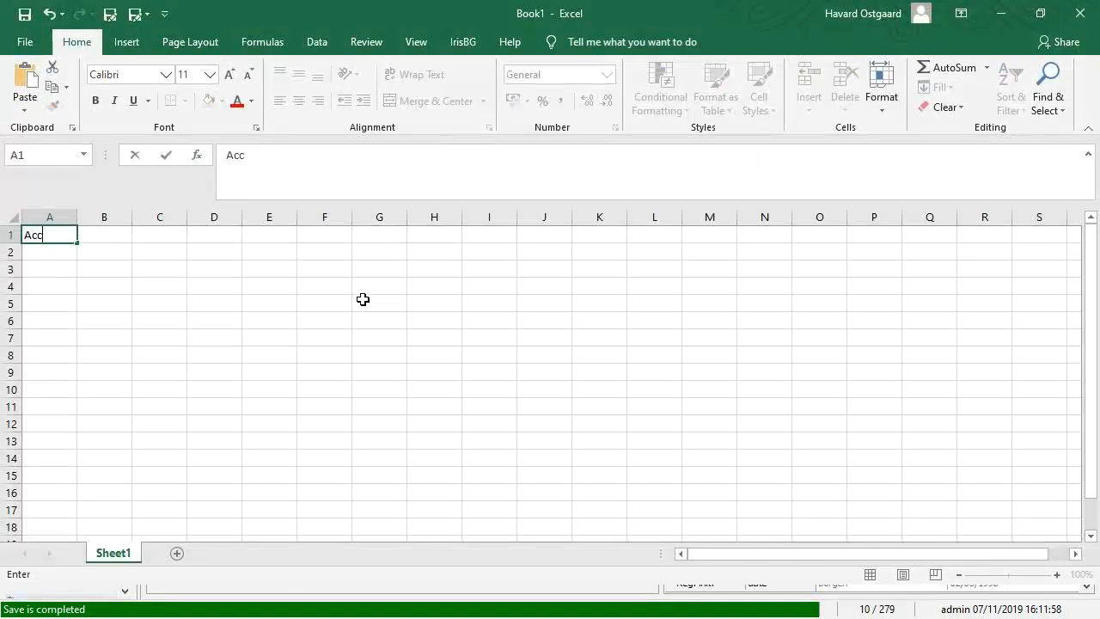
pyautogui.write('Year')
pyautogui.press('Tab')
pyautogui.write('Accno')
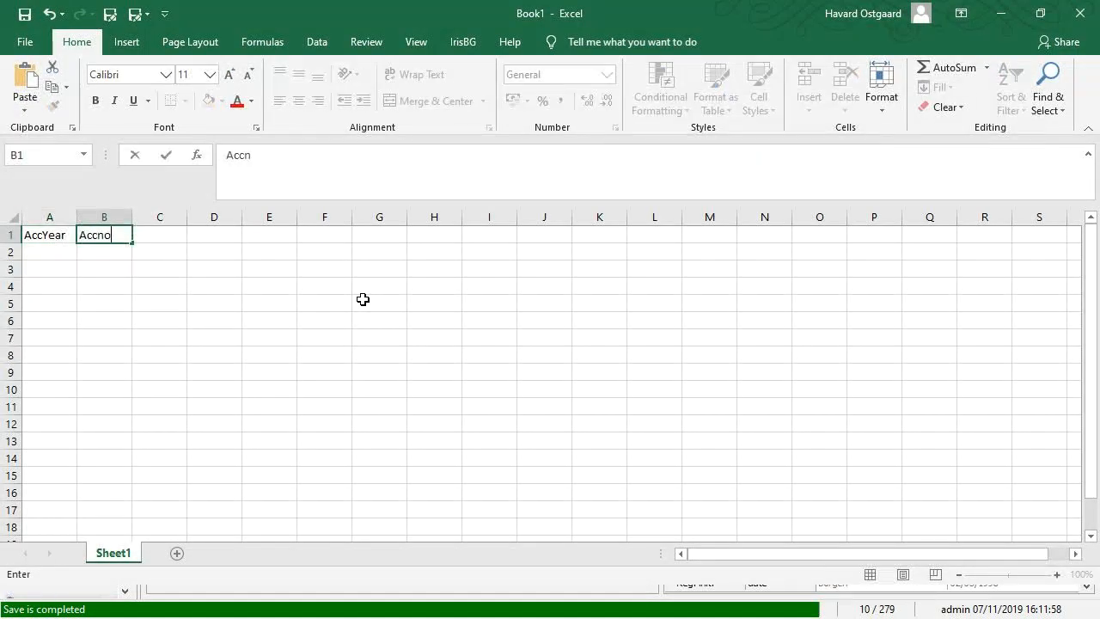
pyautogui.press('Return')
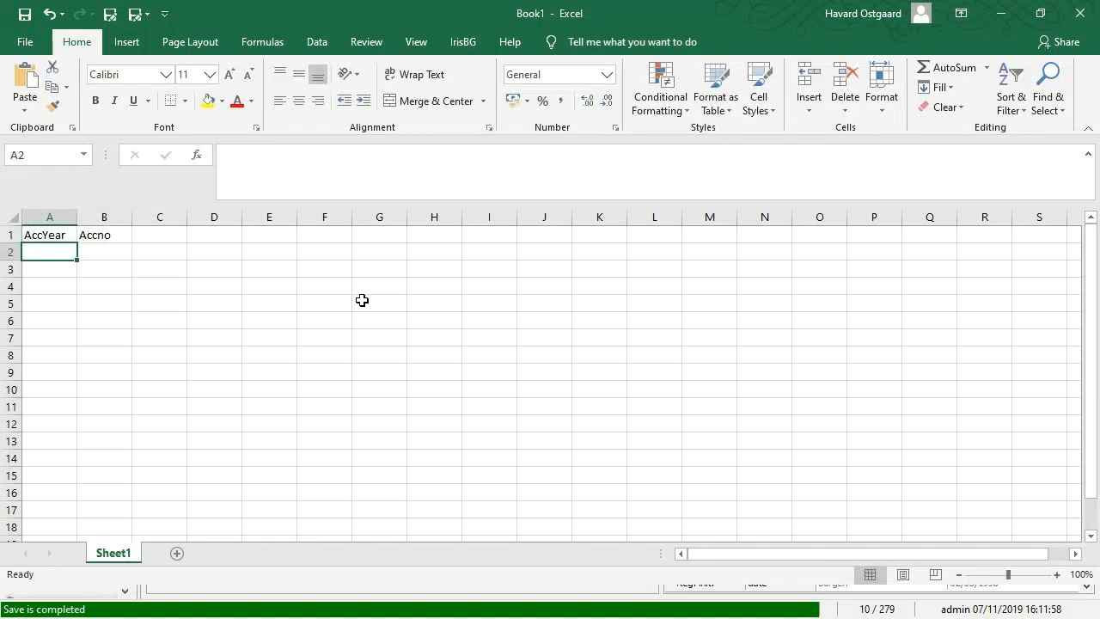
# Enter 1966 under AccYear and 63 under Accno in row 2.
pyautogui.write('1966')
pyautogui.press('Tab')
pyautogui.write('63')
pyautogui.press('Tab')
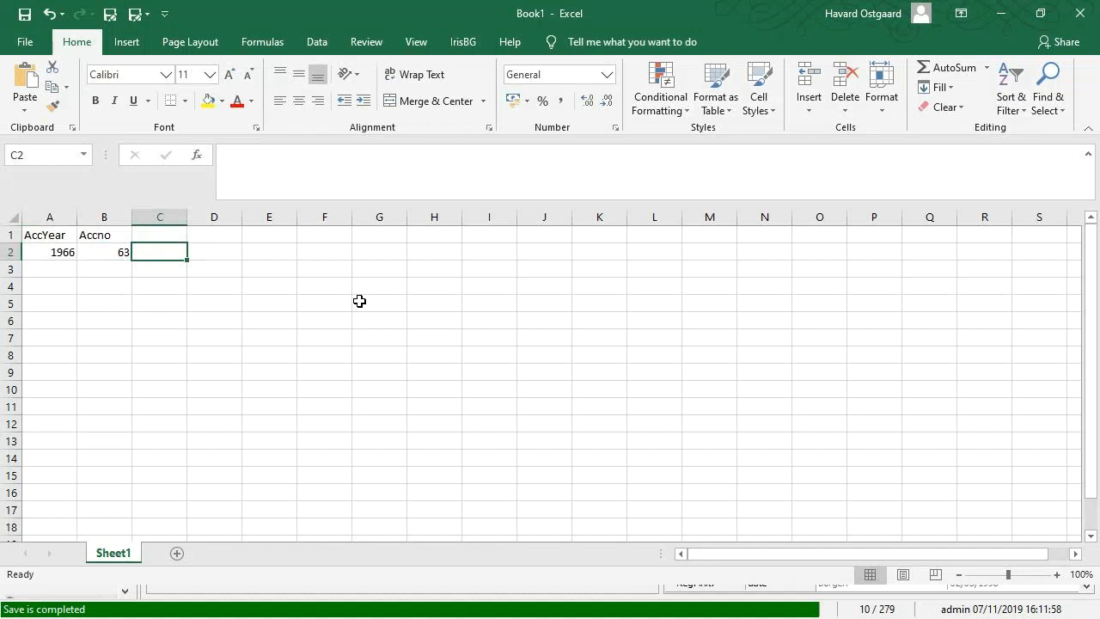
pyautogui.hotkey('ctrl', 's')
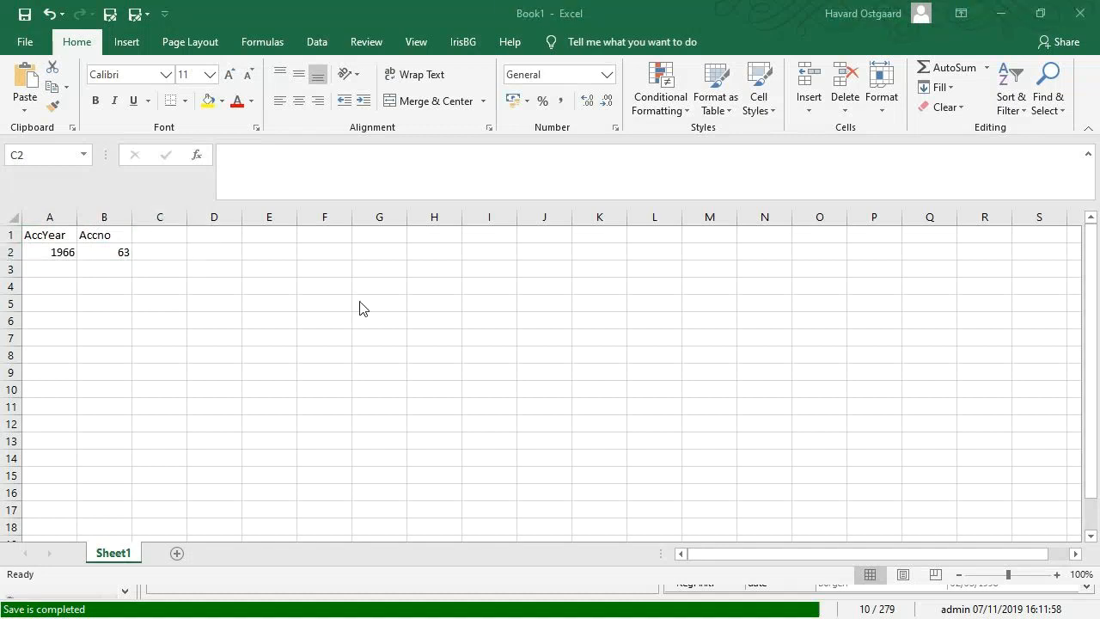
# Check the accession's item number in IrisBG, and add an ItemNo column in Excel with the value 1 in row 2.
pyautogui.hotkey('alt', 'Tab')
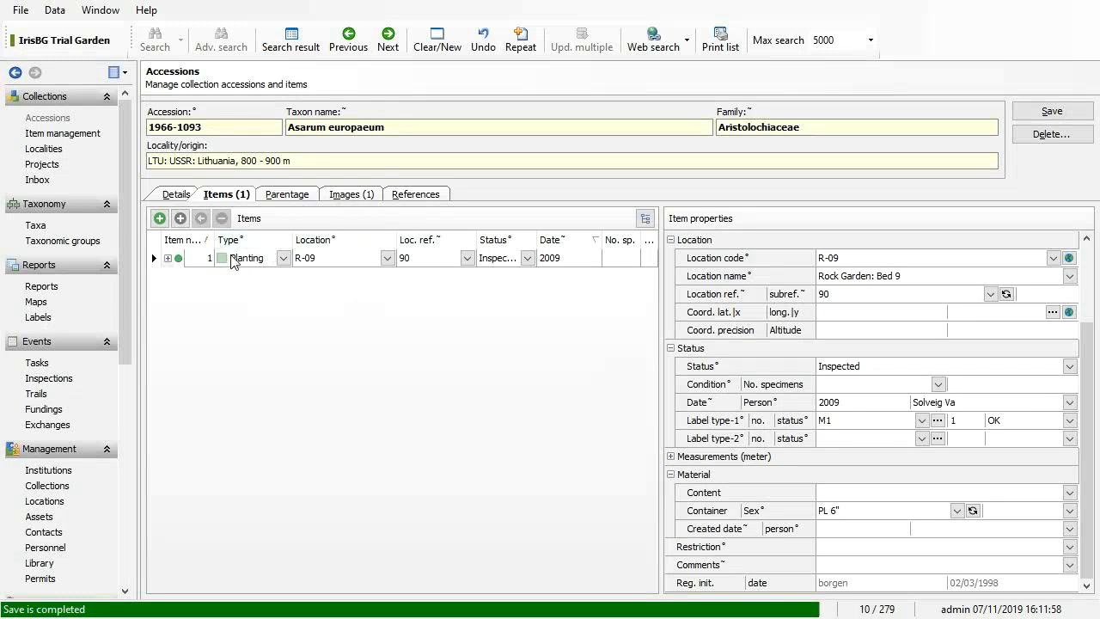
pyautogui.hotkey('alt', 'Tab')
pyautogui.press('Up')
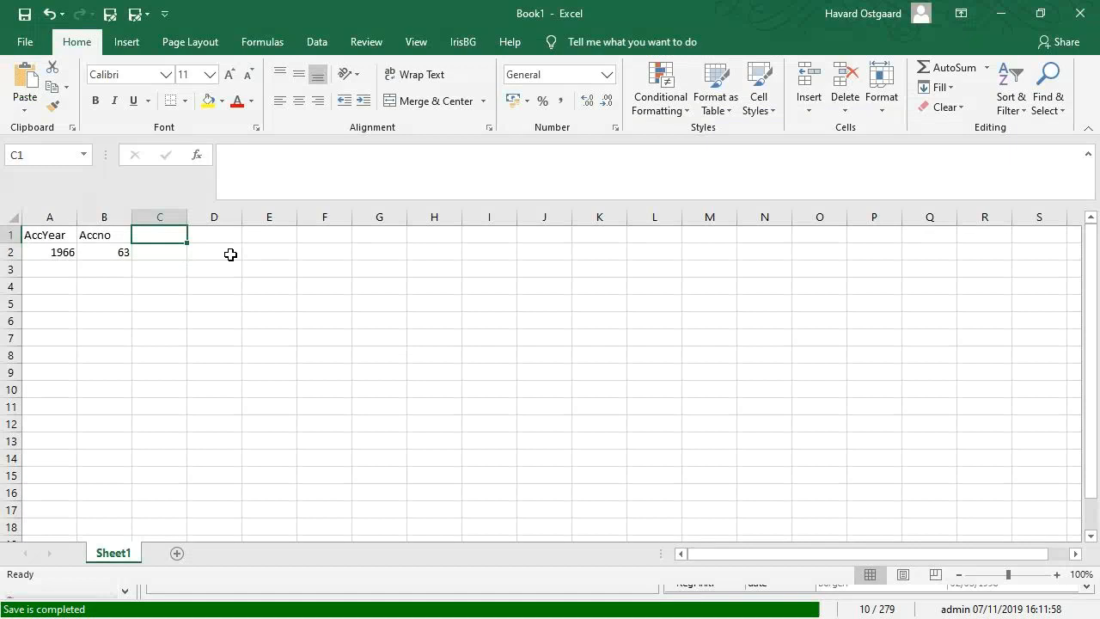
pyautogui.write('ItemNo')
pyautogui.press('Return')
pyautogui.write('1')
pyautogui.press('Return')
pyautogui.press('Up')
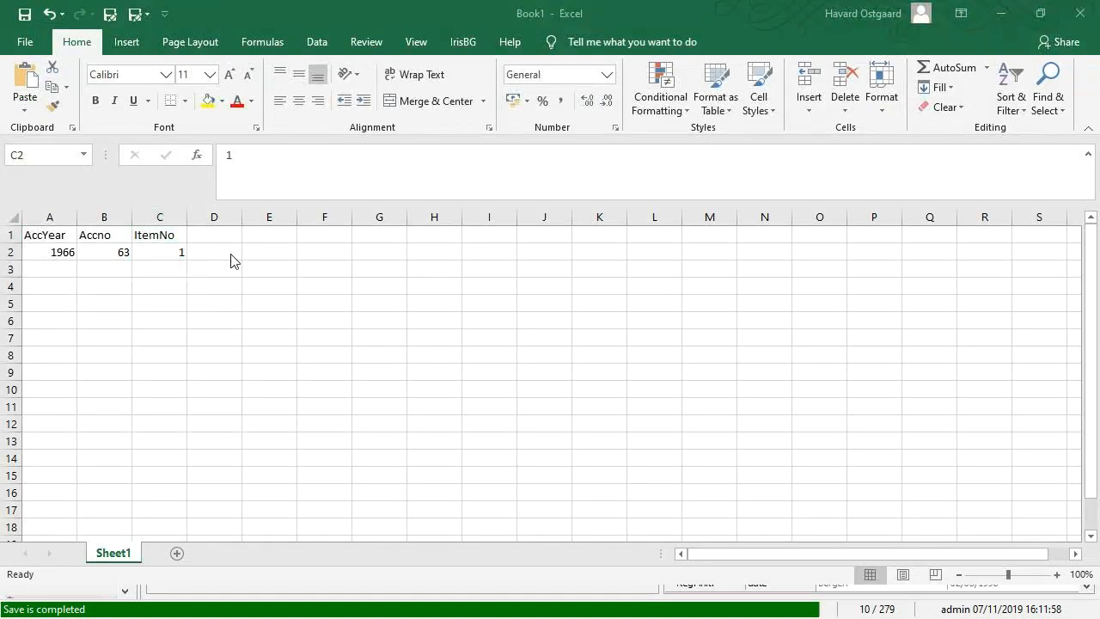
# Look up the ItemNo field in the AccessionItem table of the data import help.
pyautogui.hotkey('alt', 'Tab')
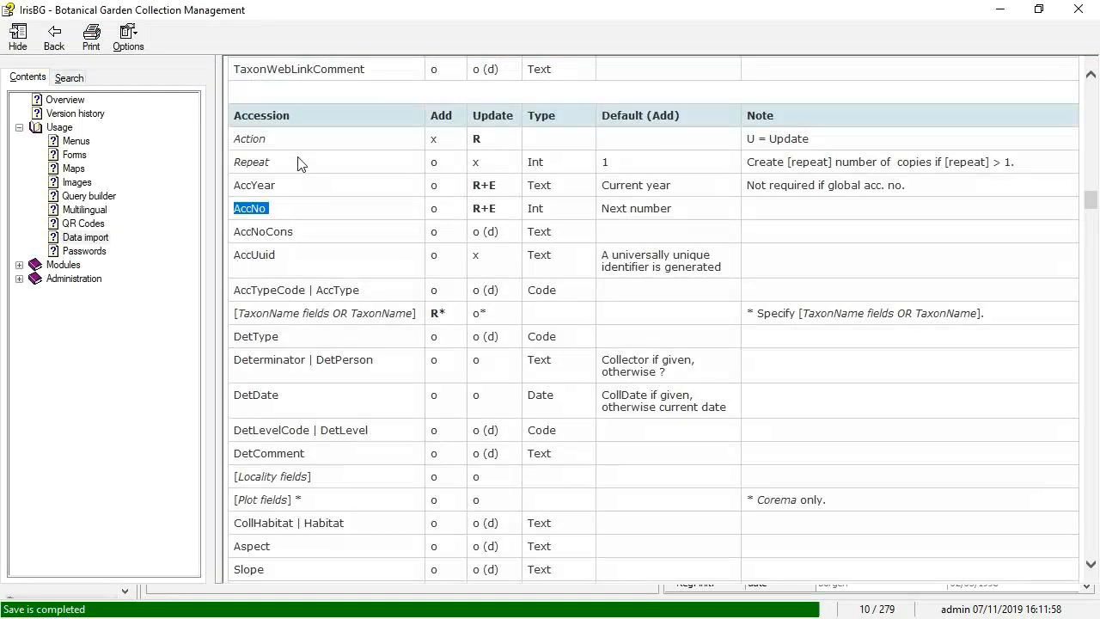
pyautogui.scroll(-15, 300, 179)
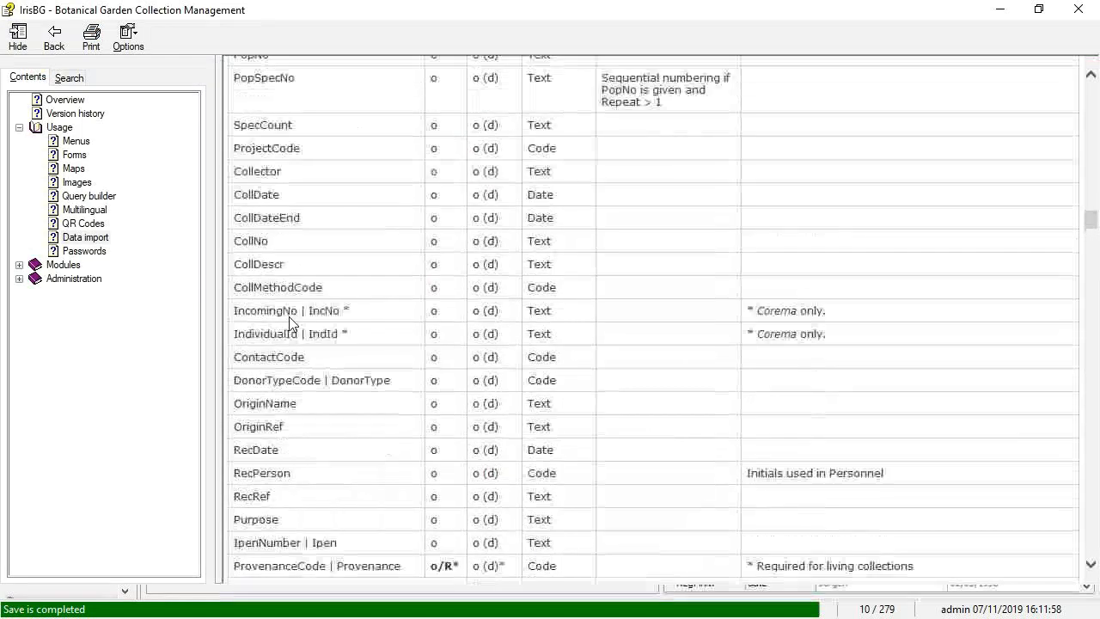
pyautogui.scroll(-5, 284, 454)
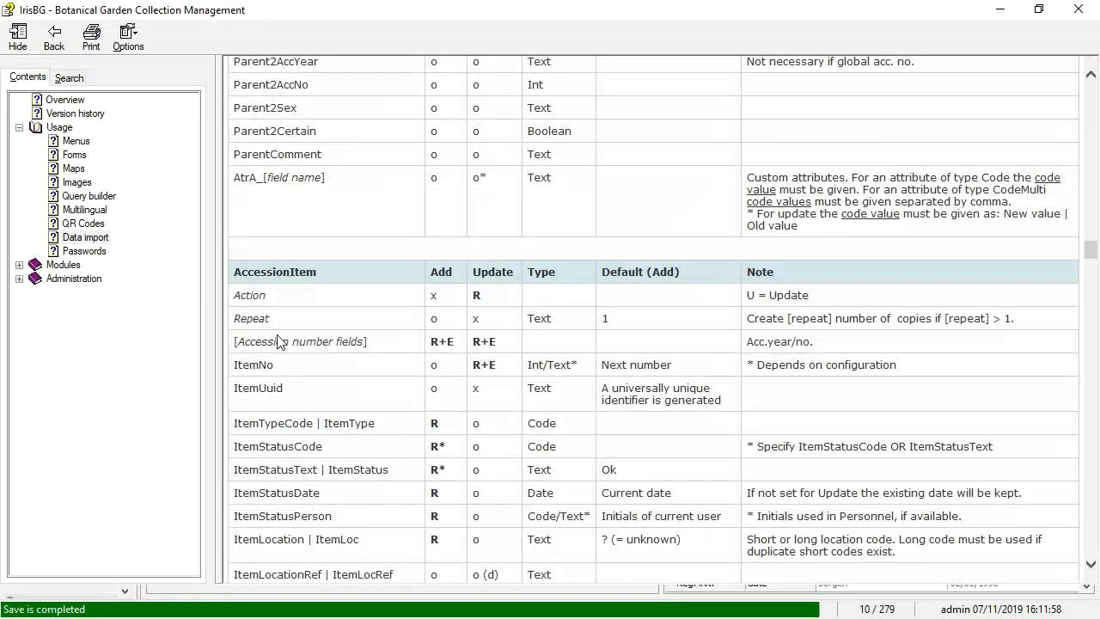
pyautogui.doubleClick(243, 365)
pyautogui.click(359, 392)
# Find the Image table in the help and highlight its ImageFile and ImageURL fields.
pyautogui.scroll(-15, 360, 392)
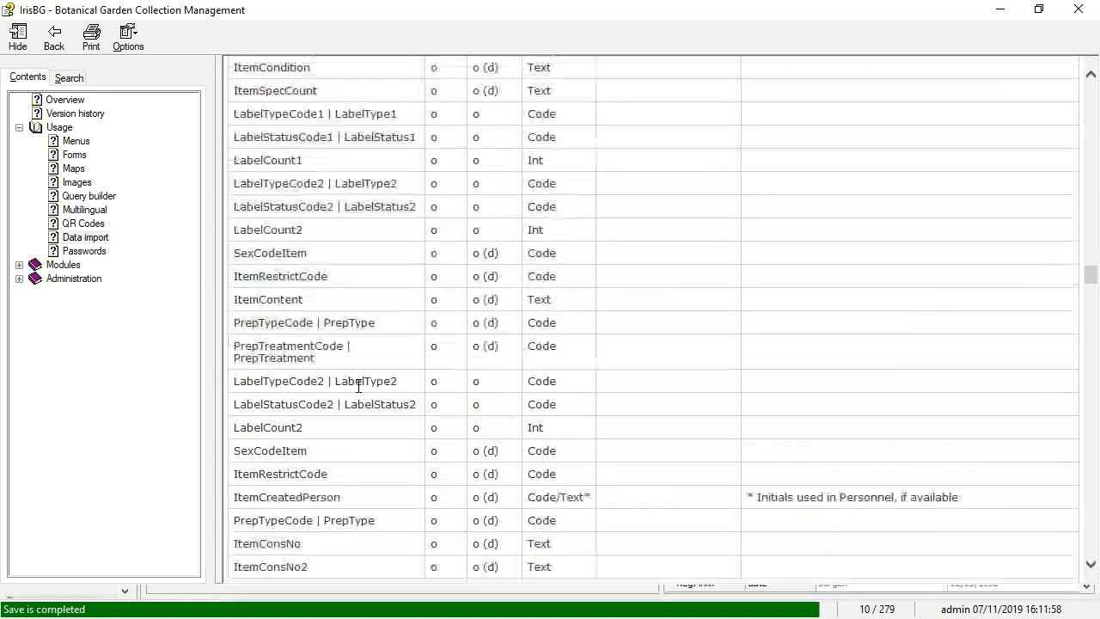
pyautogui.scroll(-6, 359, 392)
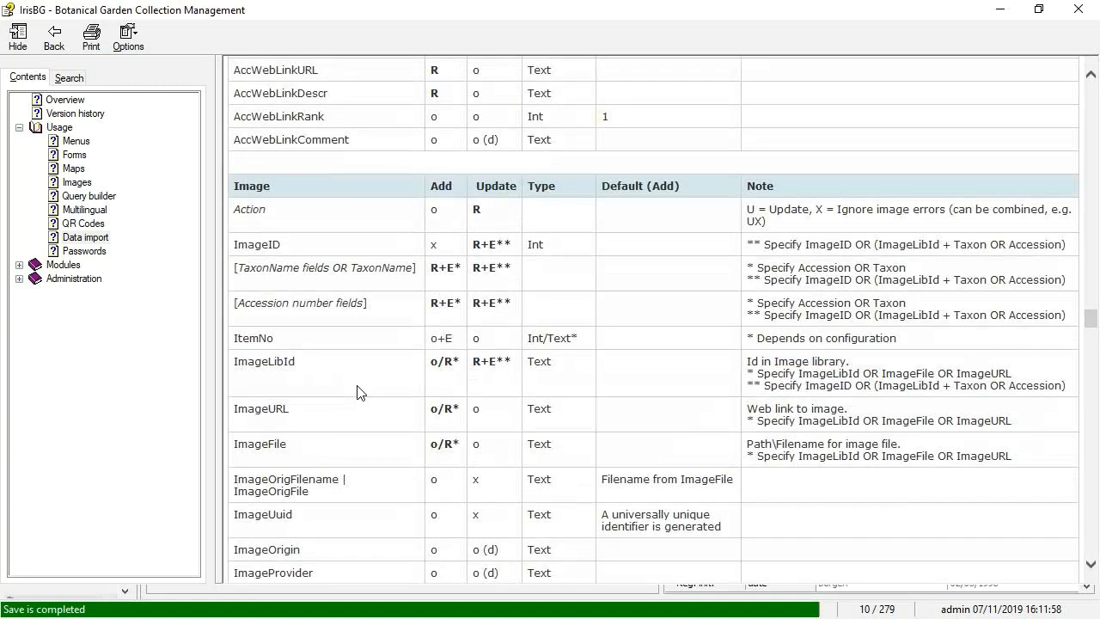
pyautogui.scroll(-2, 301, 373)
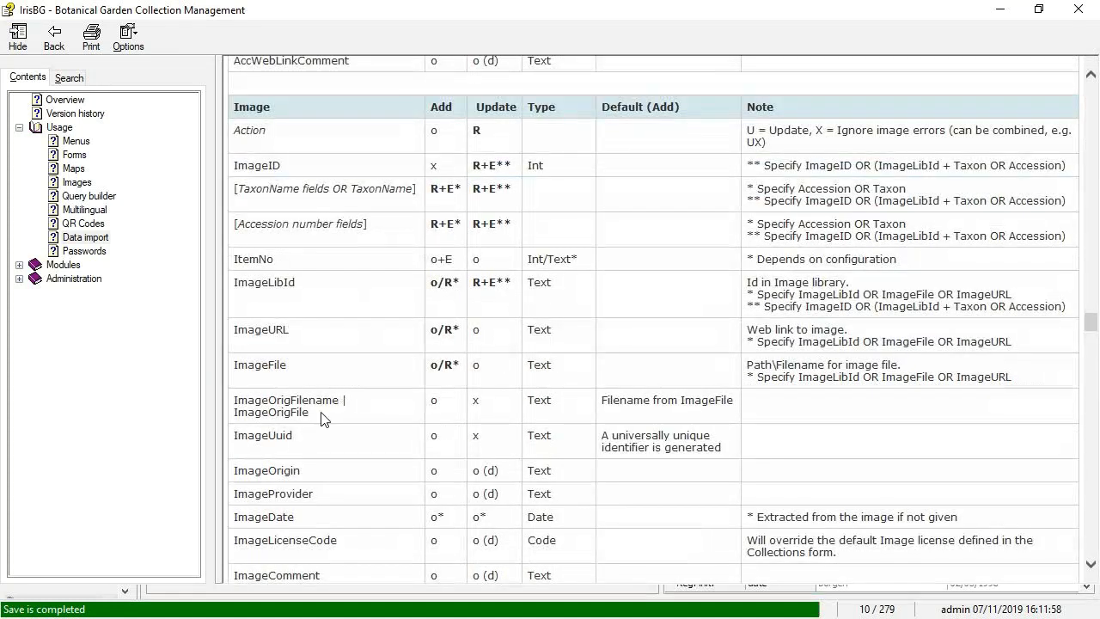
pyautogui.doubleClick(273, 365)
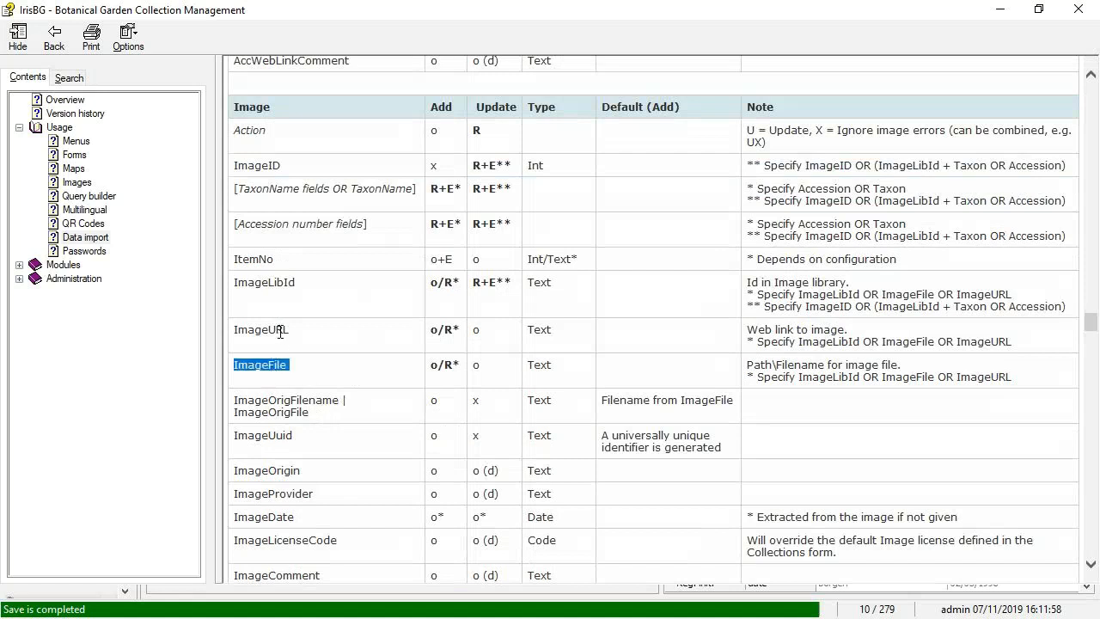
pyautogui.doubleClick(279, 331)
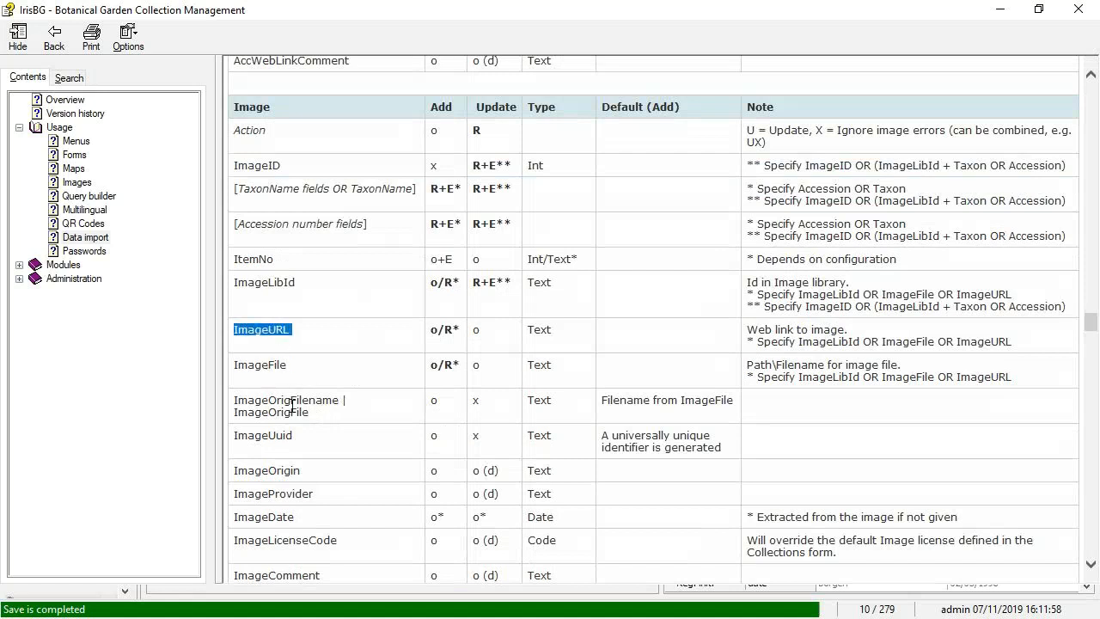
pyautogui.doubleClick(276, 364)
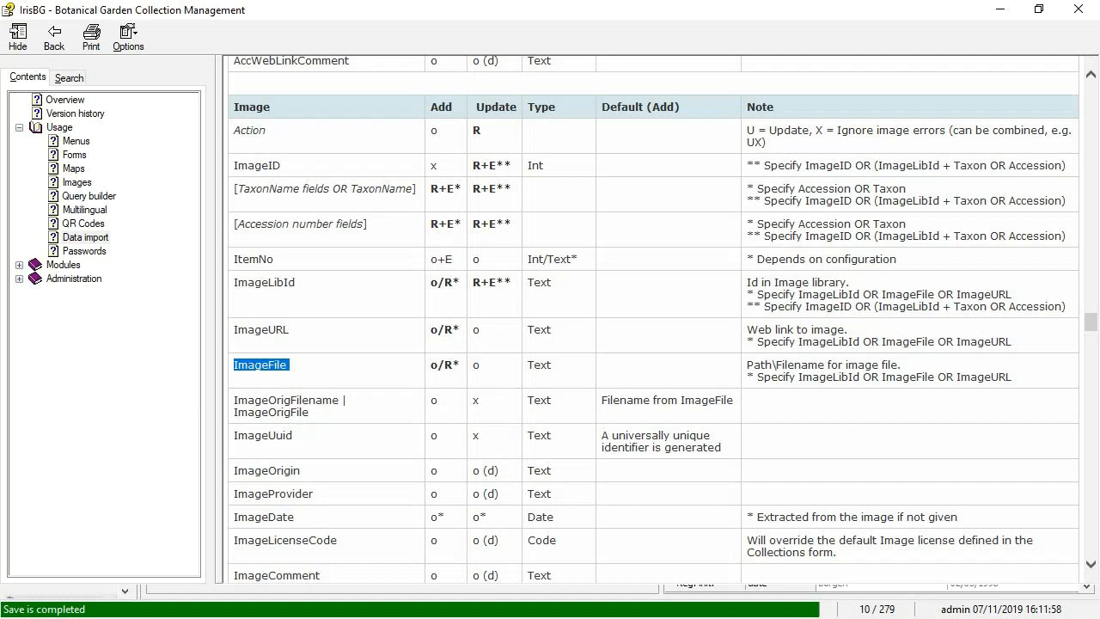
# Switch to the browser and copy the image address of the autumn garden photo on the IrisBG Product Overview page.
pyautogui.hotkey('alt', 'Tab')
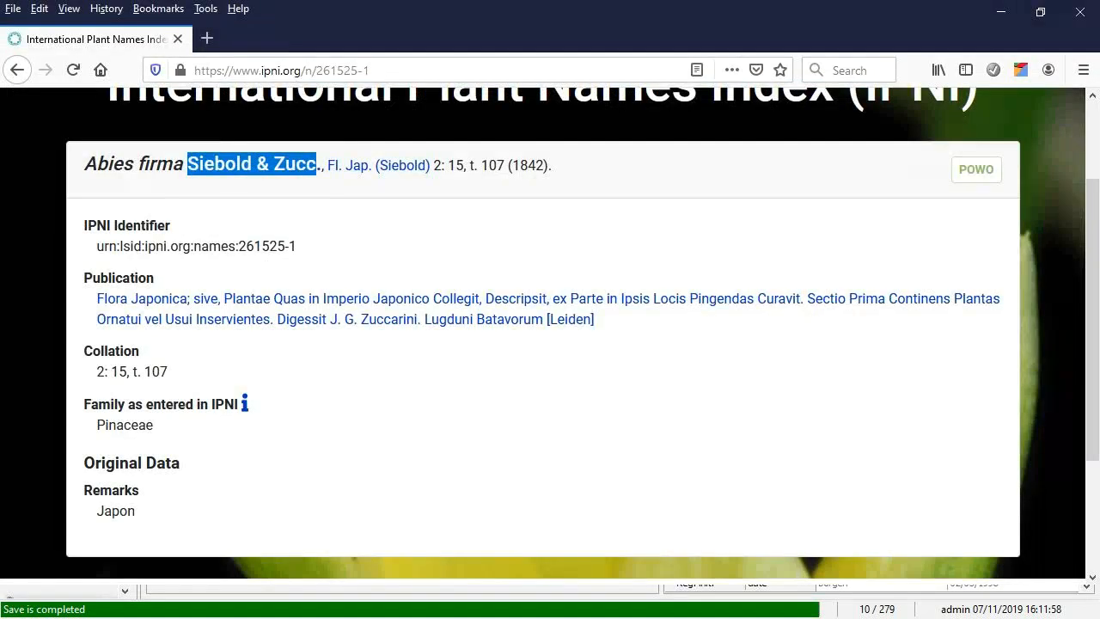
pyautogui.hotkey('alt', 'Tab')
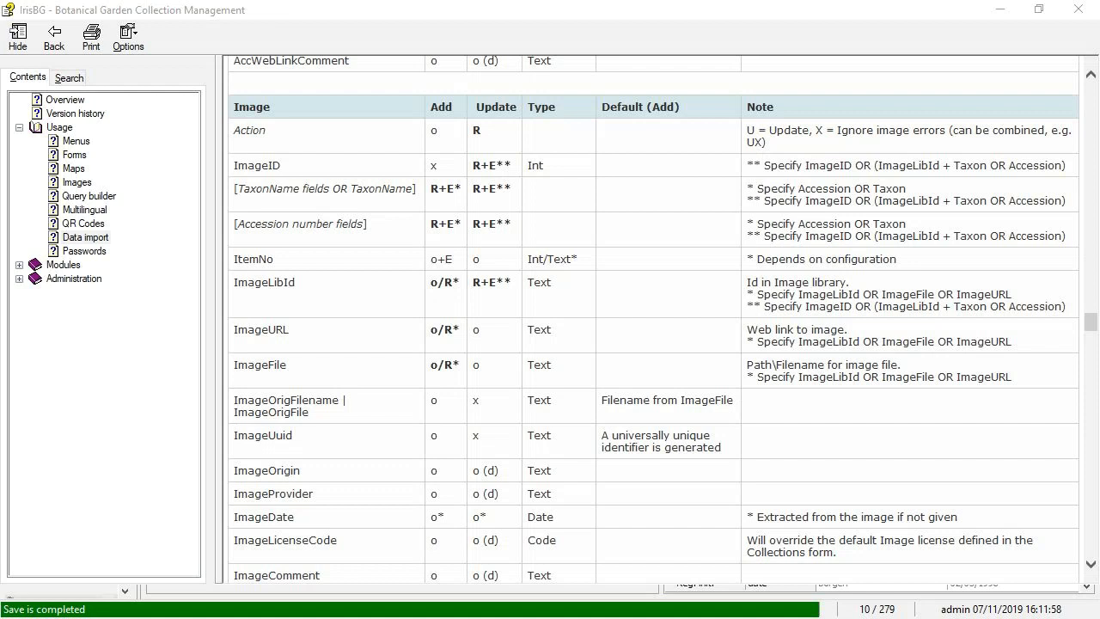
pyautogui.moveTo(4, 43); pyautogui.dragTo(1023, 65)
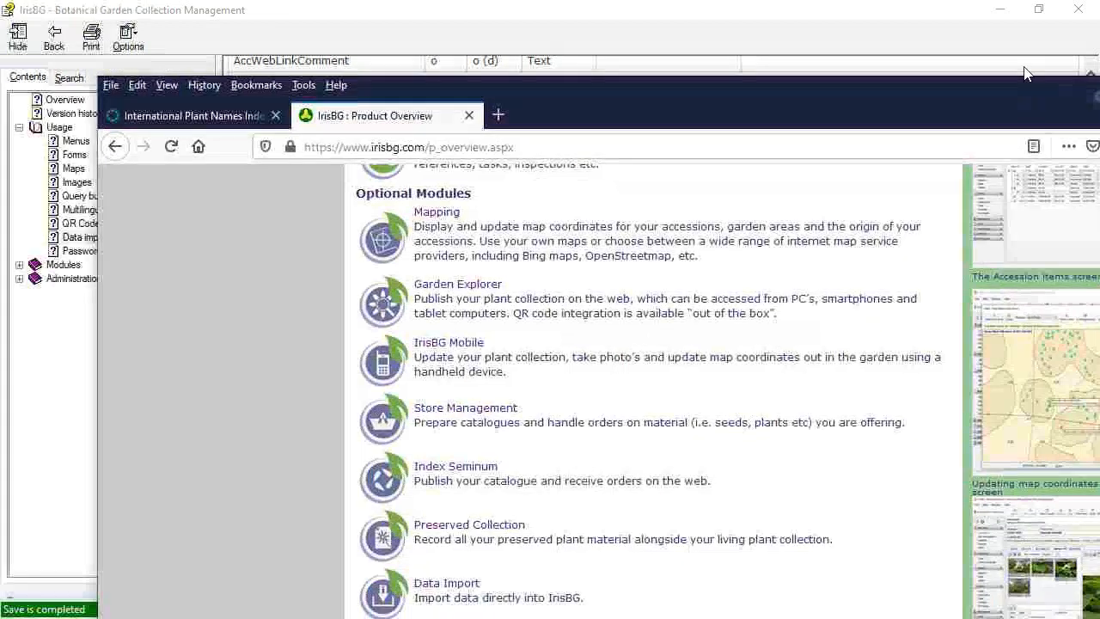
pyautogui.doubleClick(987, 61)
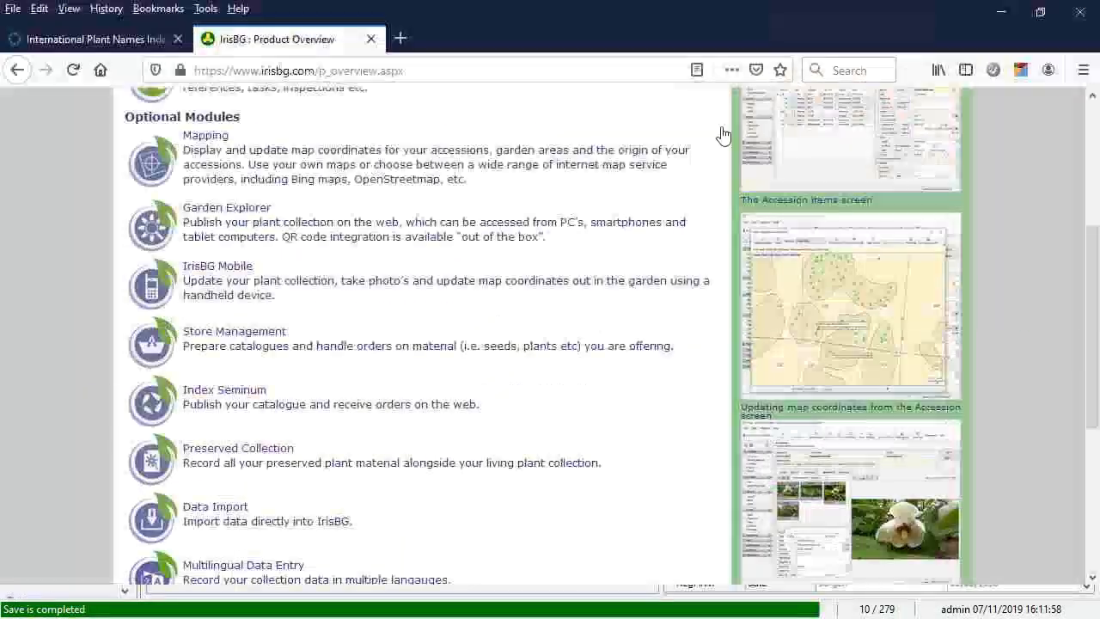
pyautogui.scroll(-6, 776, 341)
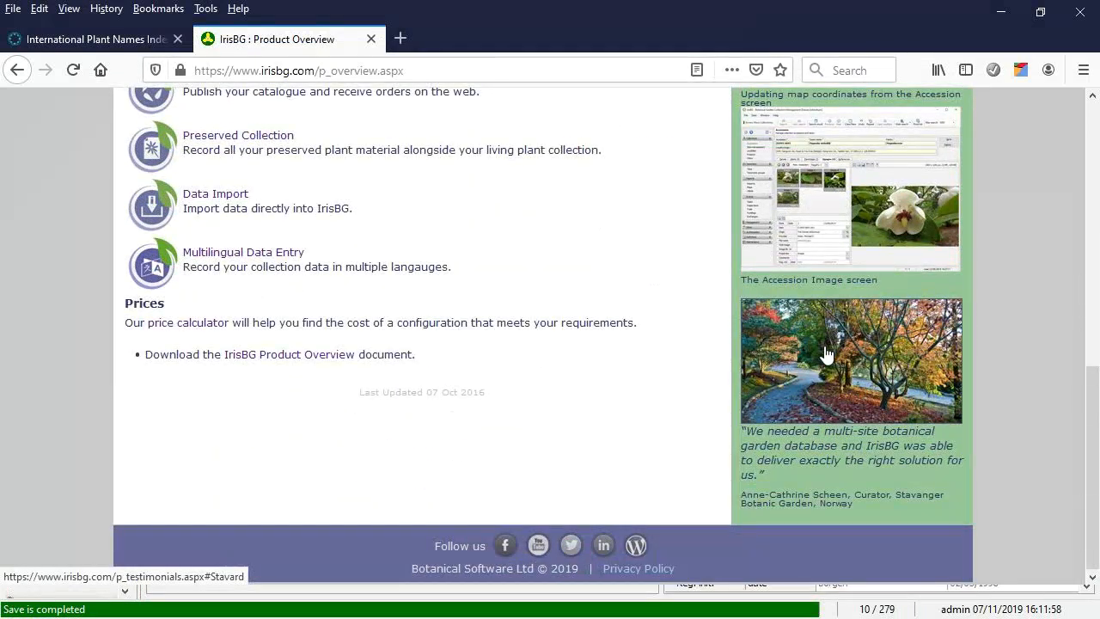
pyautogui.rightClick(827, 347)
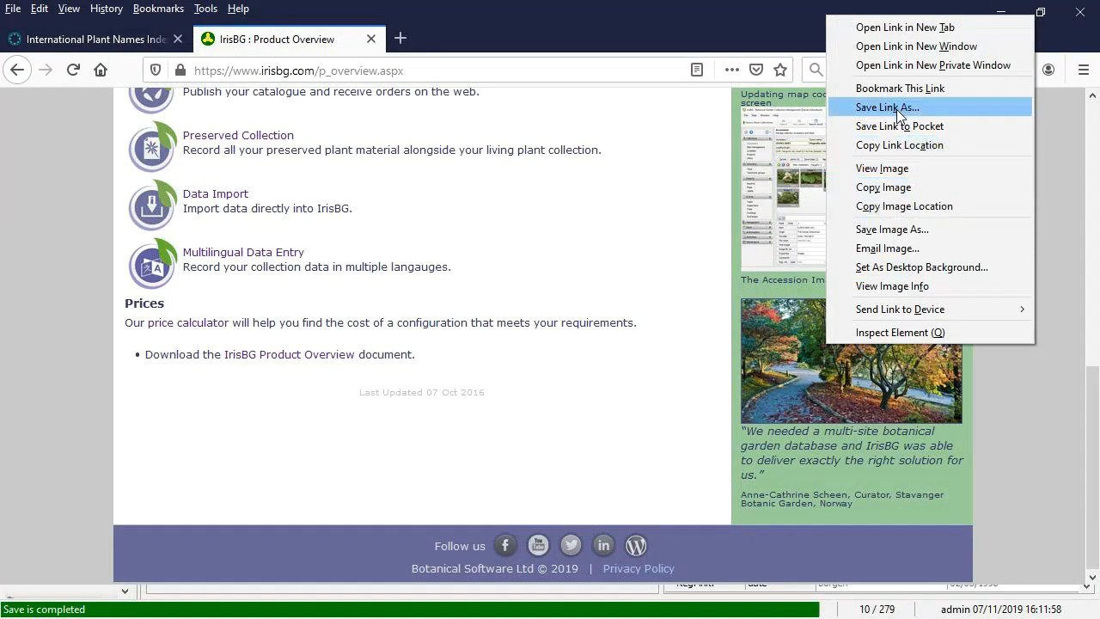
pyautogui.click(903, 206)
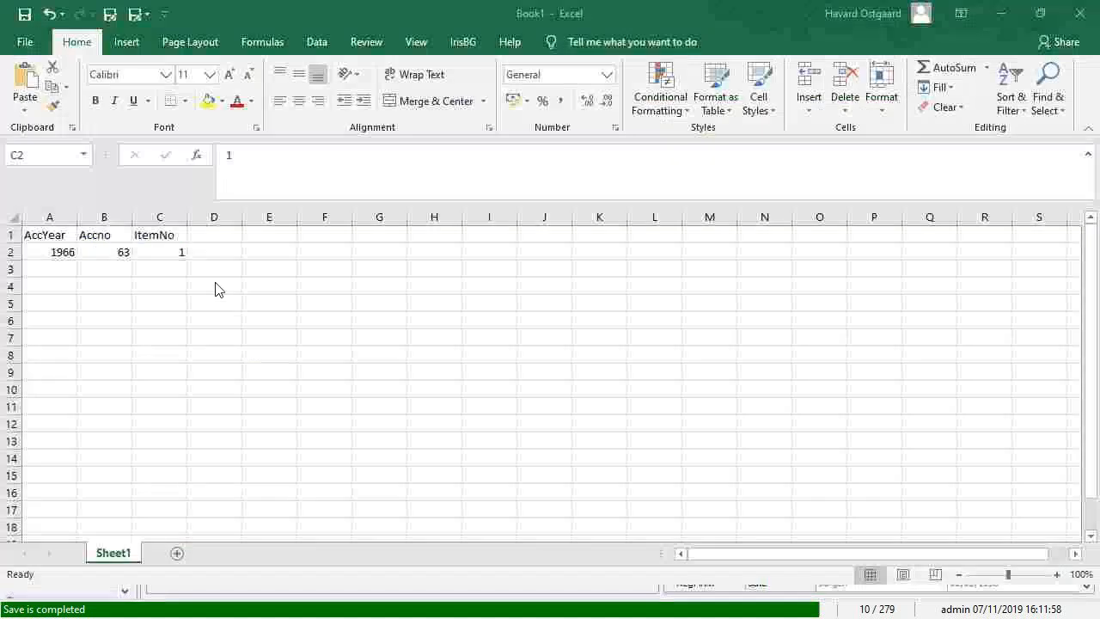
pyautogui.click(225, 258)
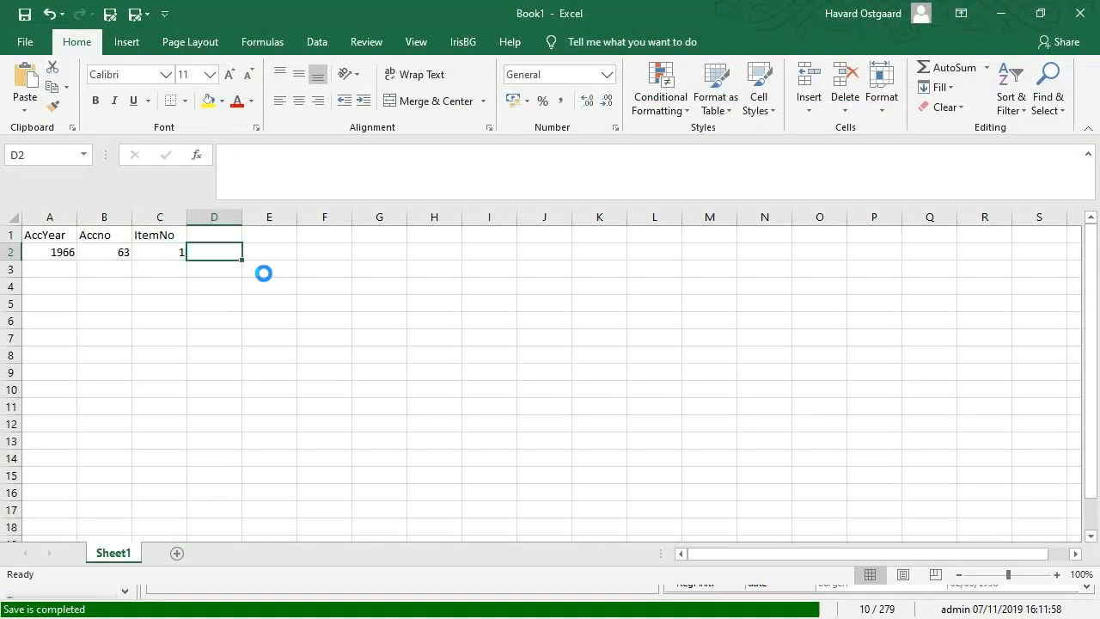
pyautogui.write('https://www.irisbg.com/Images/BGSStavanger.jpg')
pyautogui.click(224, 238)
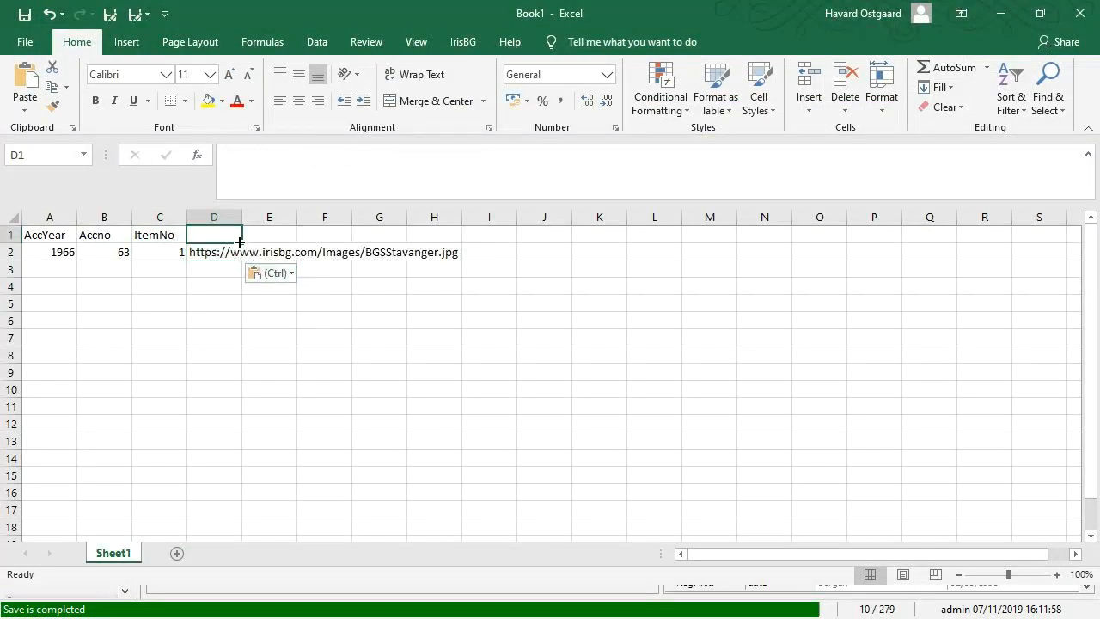
pyautogui.write('ImageUrl')
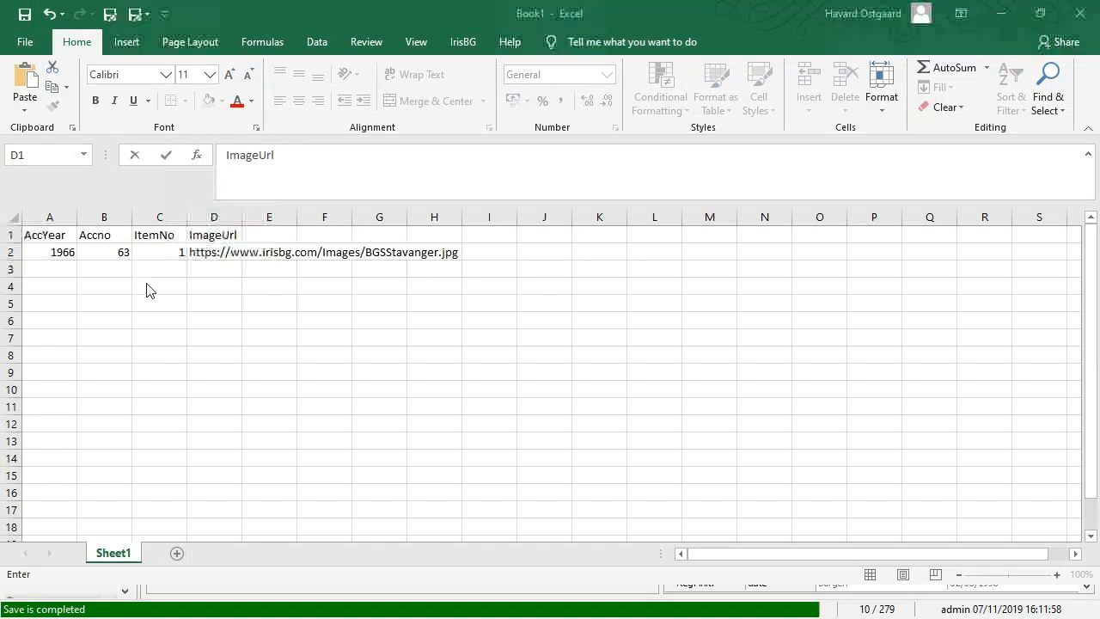
# Check the accession number of the Asarum europaeum record in IrisBG, and set the Accno value in B2 to 93 in Excel.
pyautogui.hotkey('alt', 'Tab')
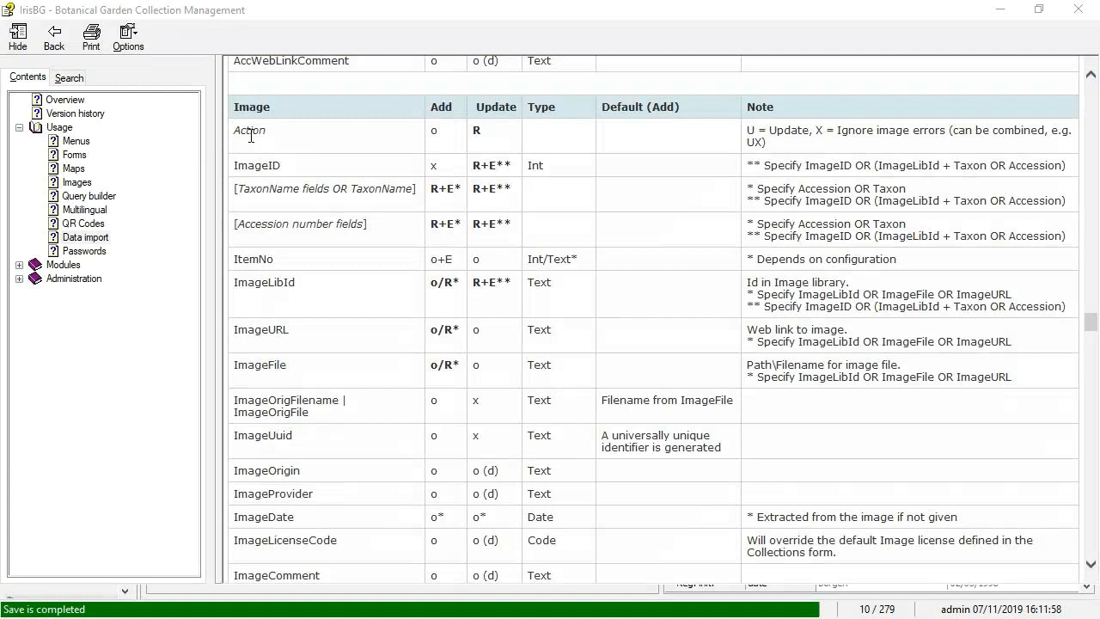
pyautogui.hotkey('alt', 'Tab')
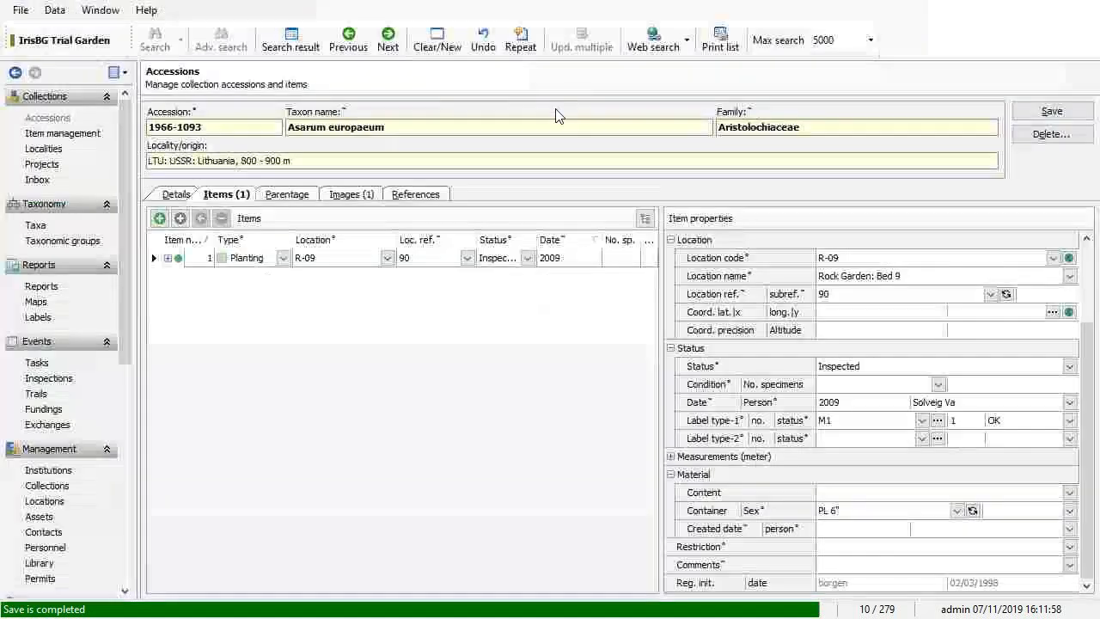
pyautogui.moveTo(228, 129); pyautogui.dragTo(155, 123)
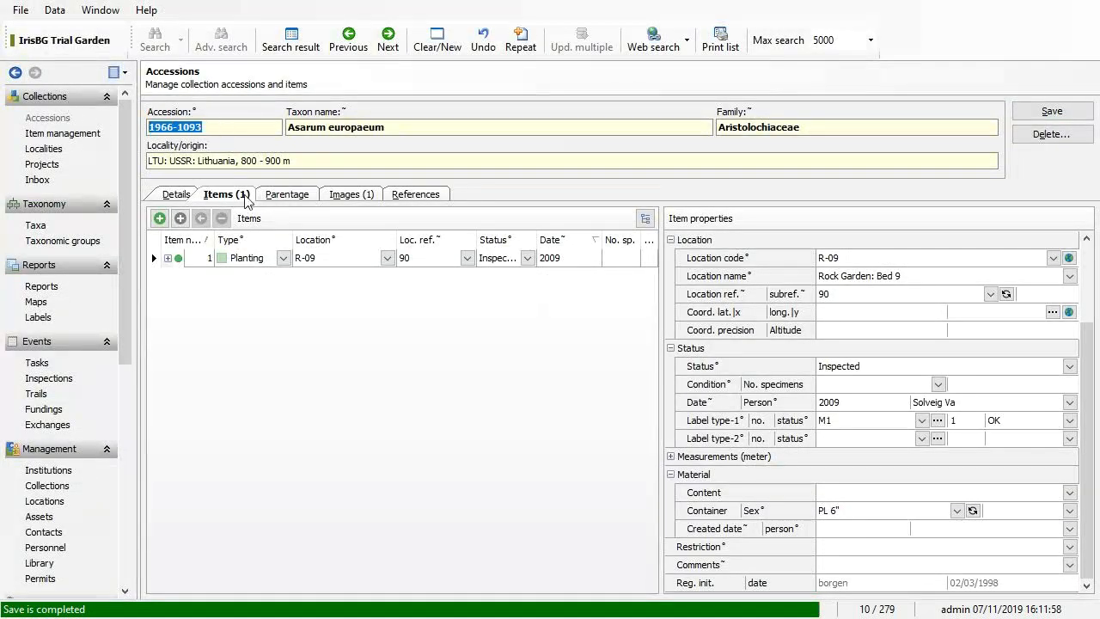
pyautogui.click(158, 282)
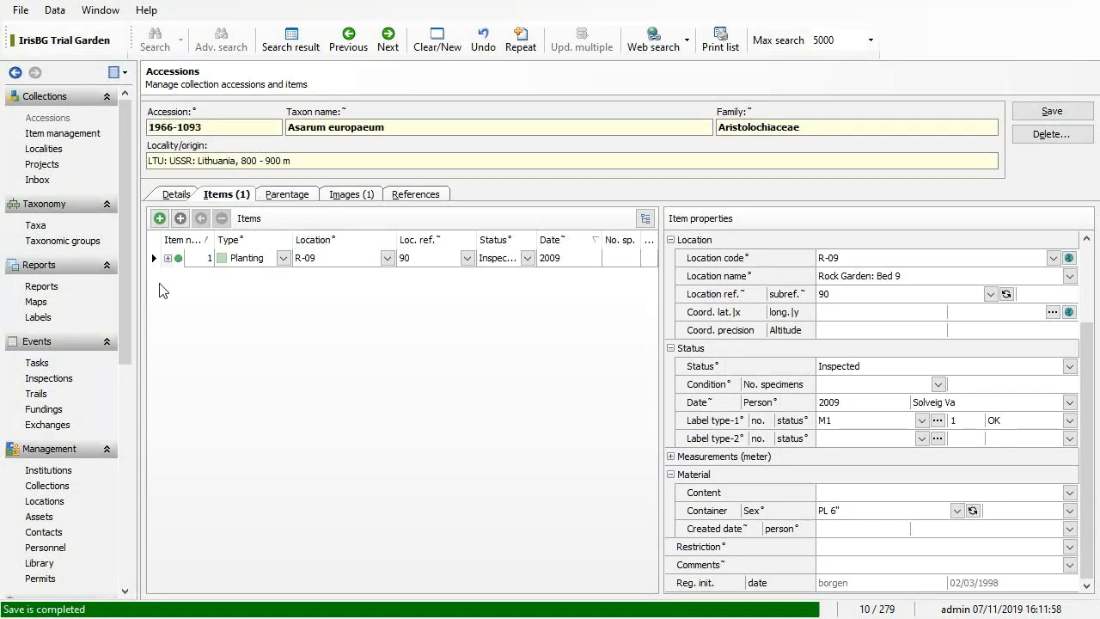
pyautogui.hotkey('alt', 'Tab')
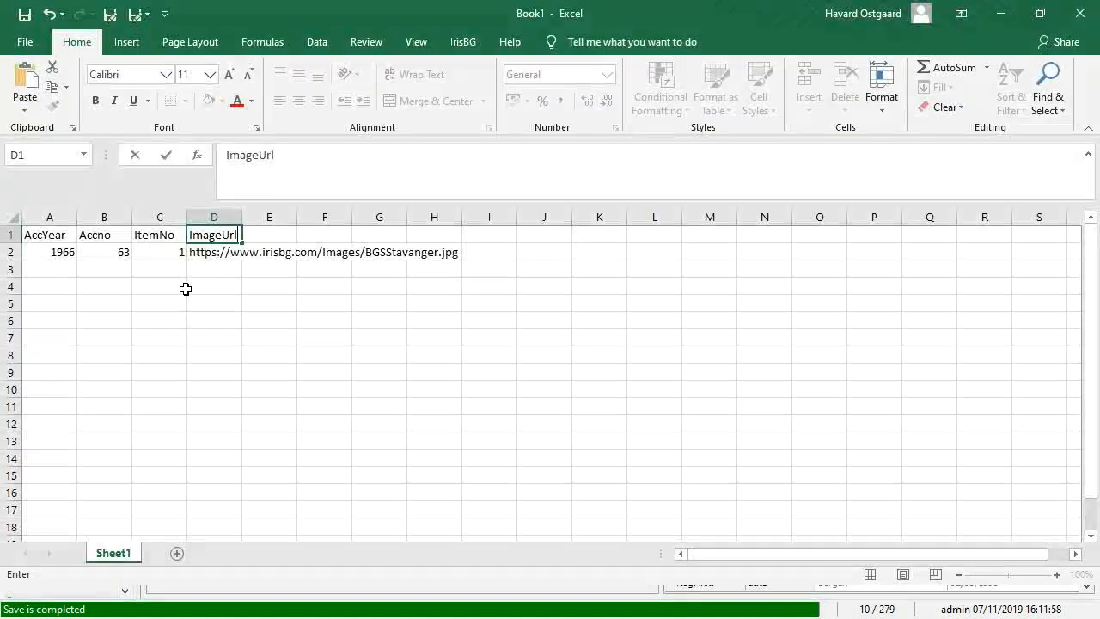
pyautogui.click(112, 252)
pyautogui.write('93')
pyautogui.hotkey('ctrl', 'Return')
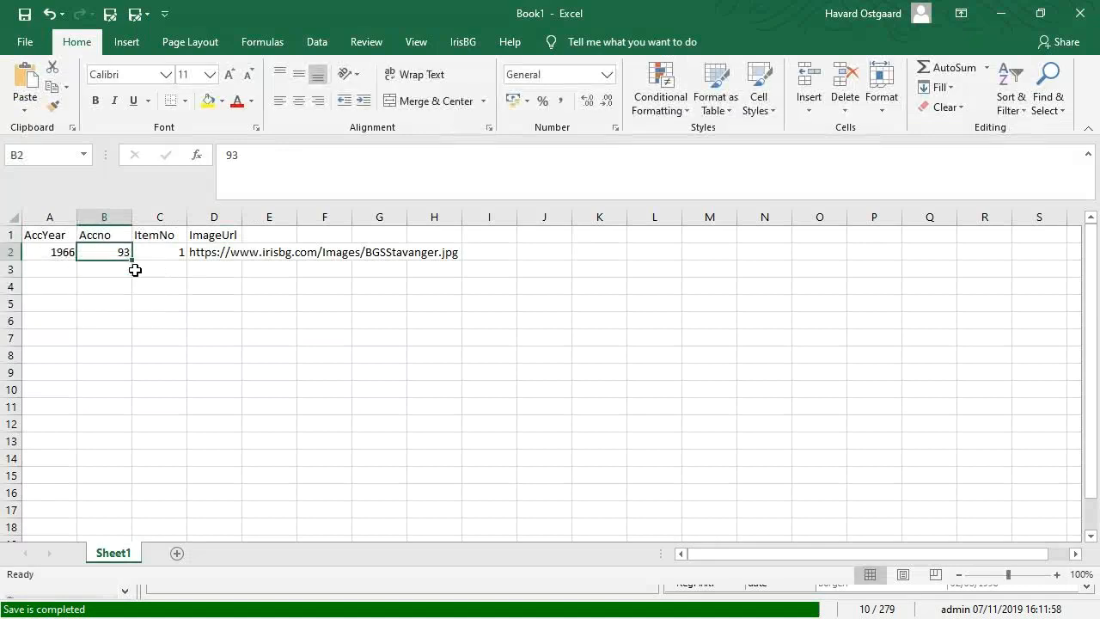
pyautogui.press('Up')
pyautogui.press('Right')
pyautogui.press('Right')
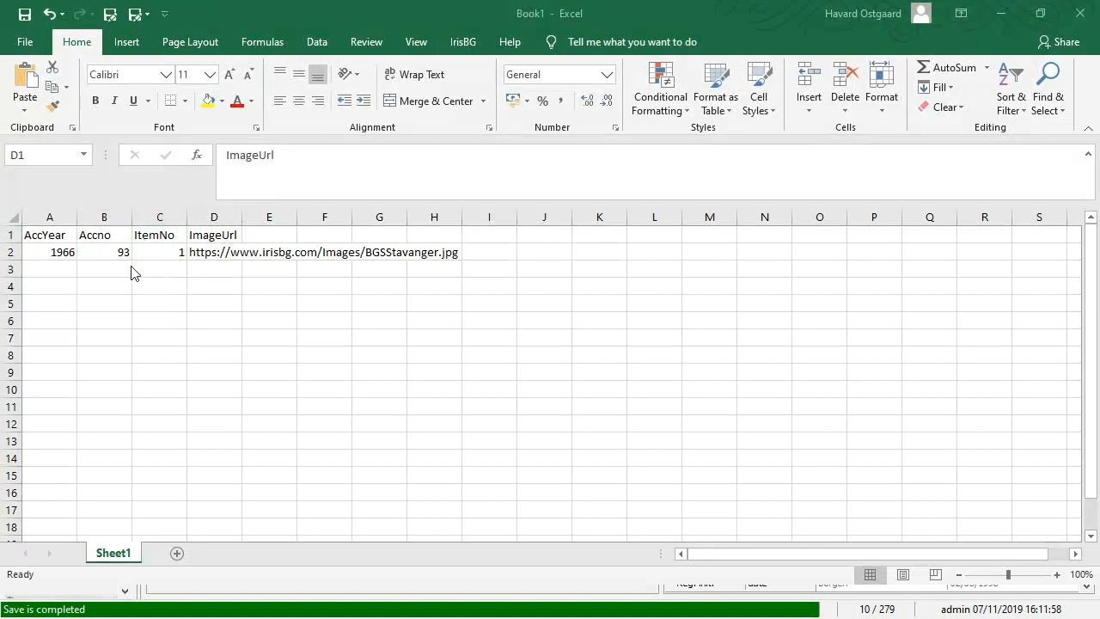
# Switch to the IrisBG help and highlight the ImageURL and ImageFile fields in the Image table.
pyautogui.hotkey('alt', 'Tab')
pyautogui.scroll(2, 408, 346)
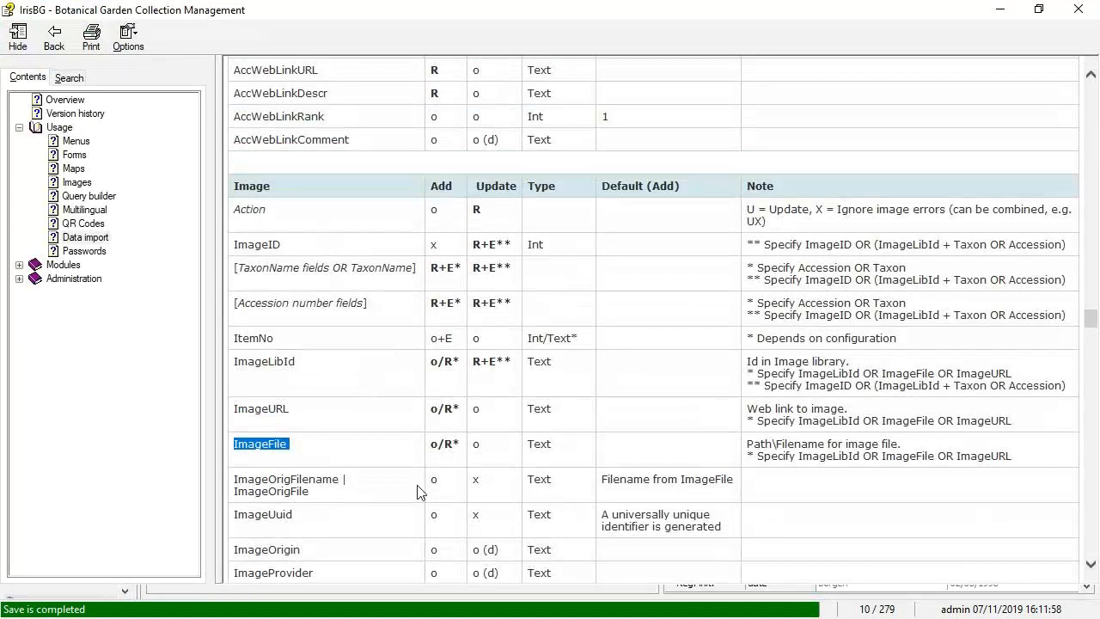
pyautogui.doubleClick(278, 413)
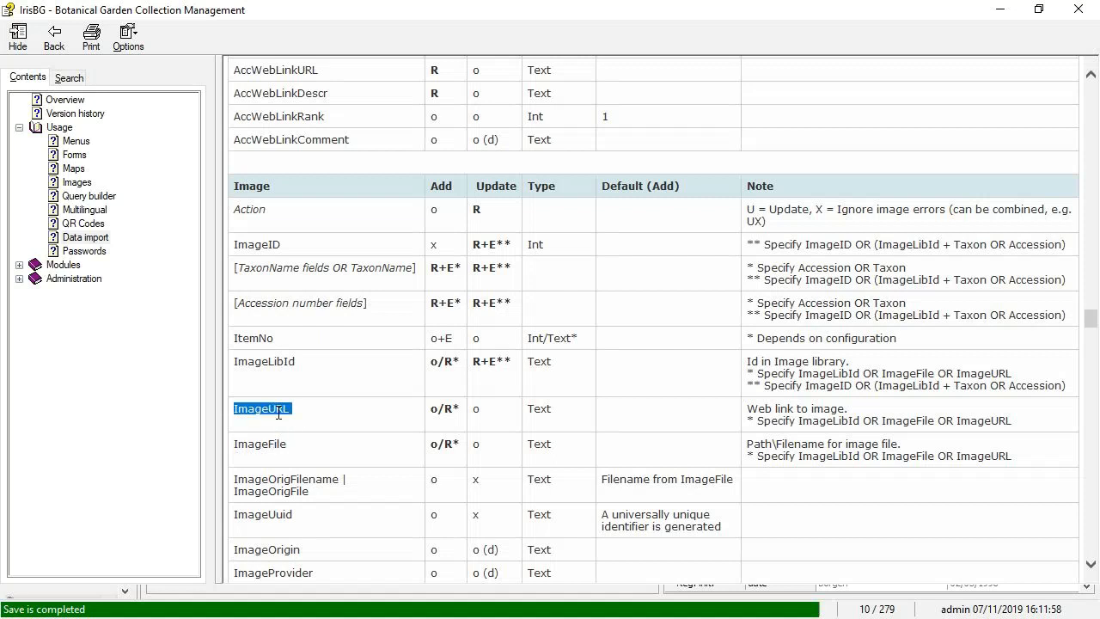
pyautogui.doubleClick(283, 443)
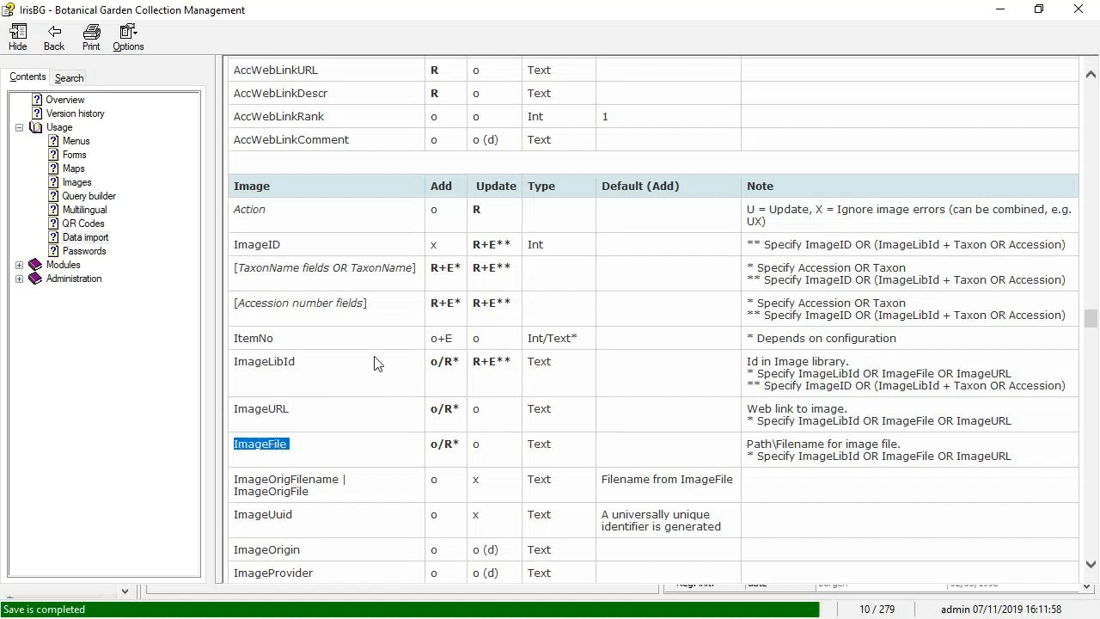
pyautogui.hotkey('alt', 'Tab')
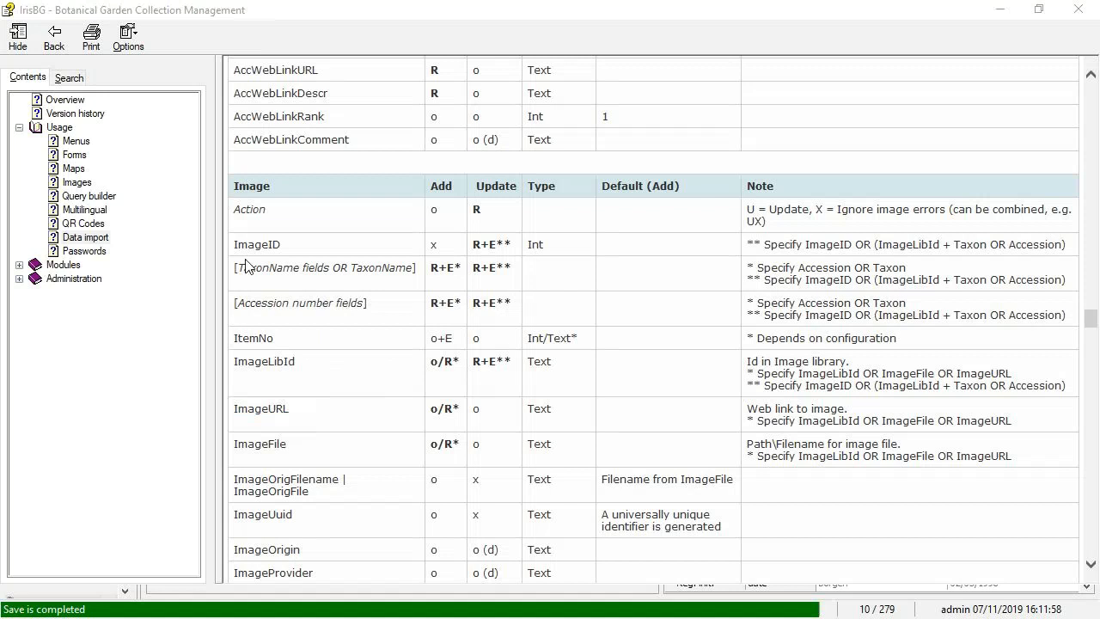
# In the Excel sheet, fit the width of column D to the image address and select E1.
pyautogui.hotkey('alt', 'Tab')
pyautogui.moveTo(243, 223)
pyautogui.mouseDown()
pyautogui.moveTo(334, 235)
pyautogui.moveTo(243, 224)
pyautogui.mouseUp()
pyautogui.doubleClick(242, 216)
pyautogui.click(226, 253)
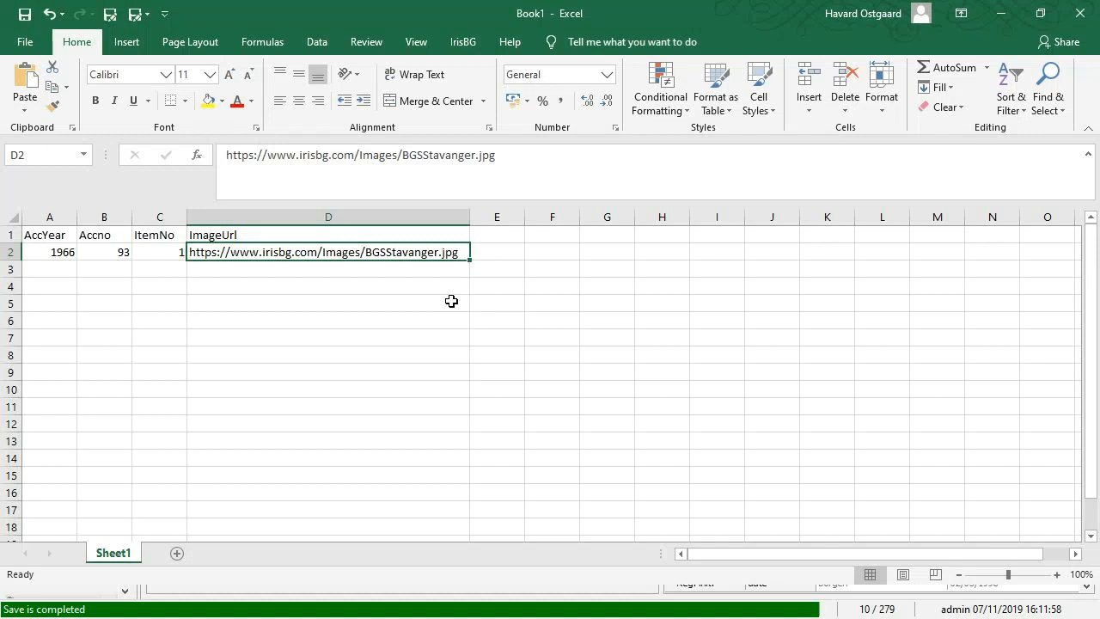
pyautogui.press('Up')
pyautogui.hotkey('shift', 'Down')
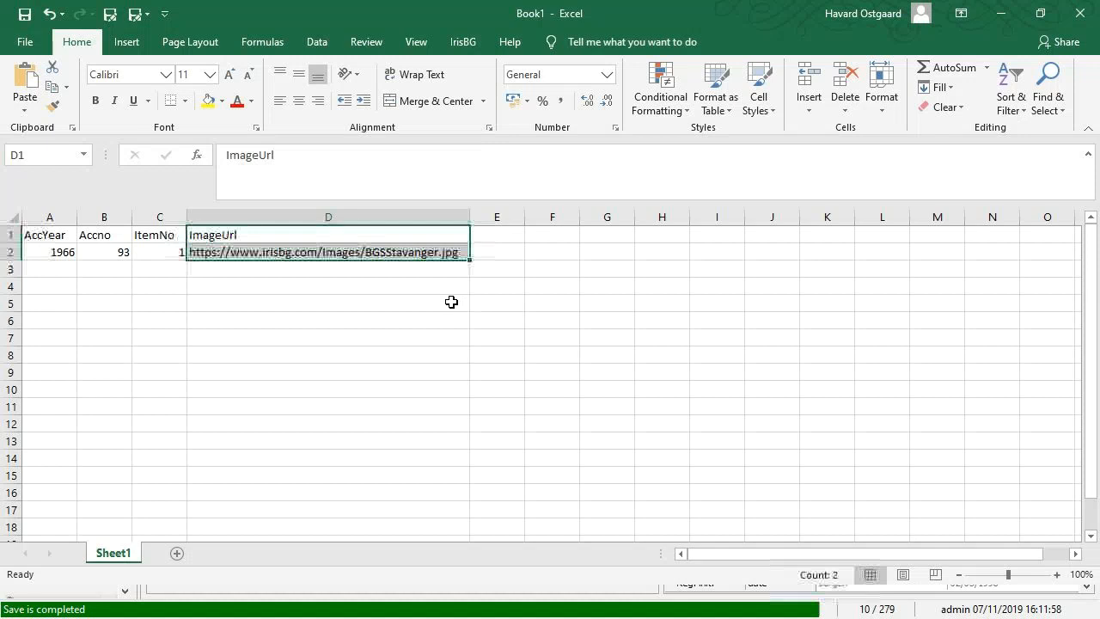
pyautogui.press('Down')
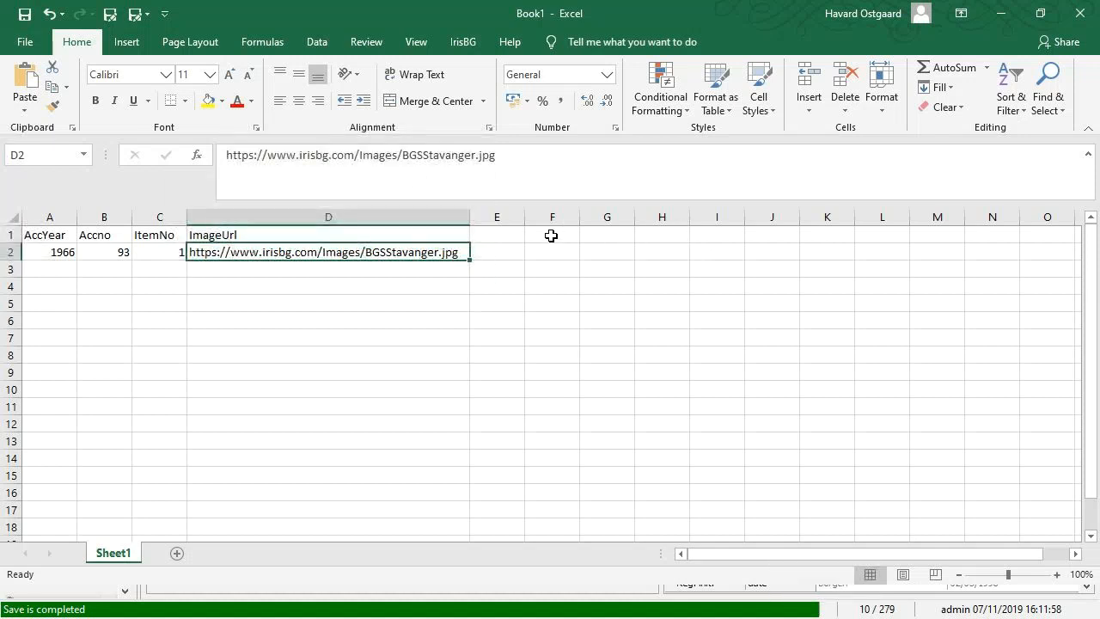
pyautogui.click(514, 235)
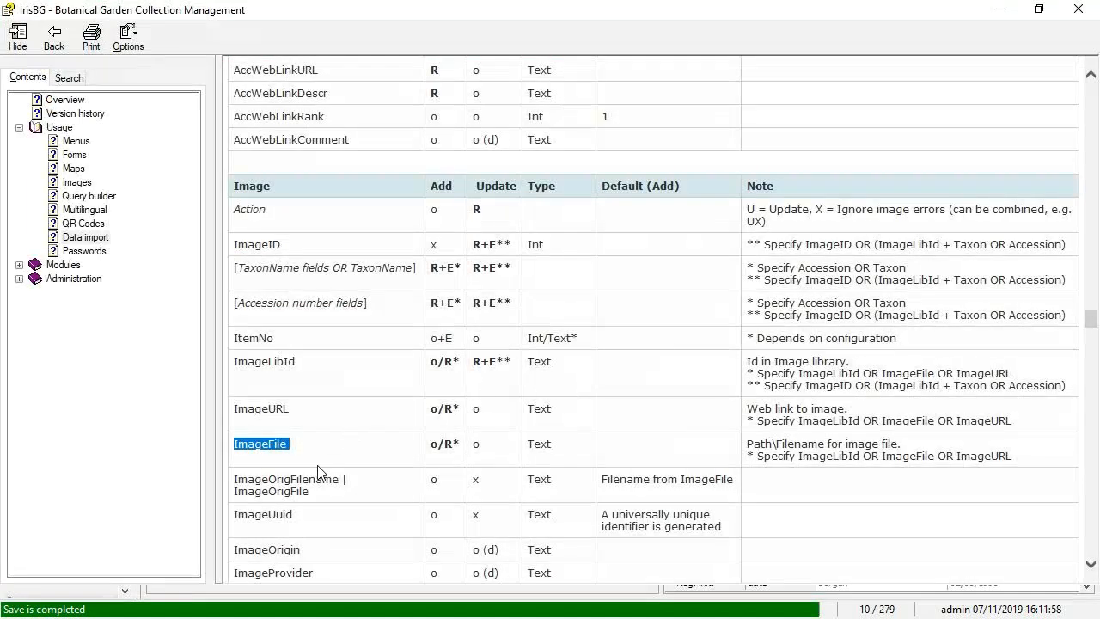
# Review the optional Image fields in the help, highlighting ImageOrigin, ImageComment, ImageStatus and ImageRank.
pyautogui.scroll(-4, 318, 479)
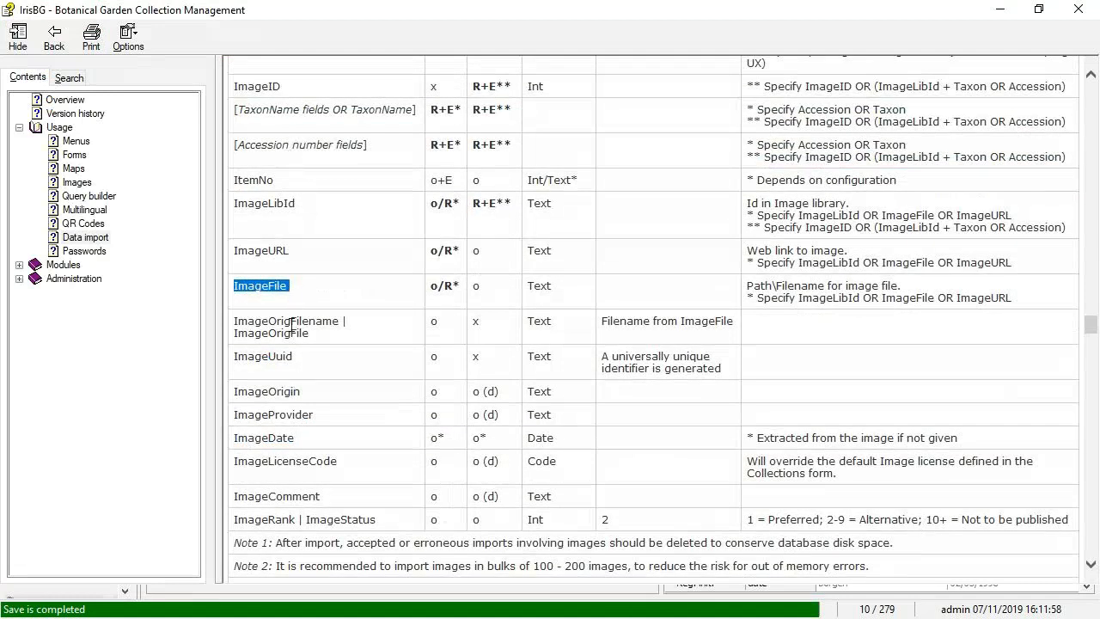
pyautogui.doubleClick(277, 395)
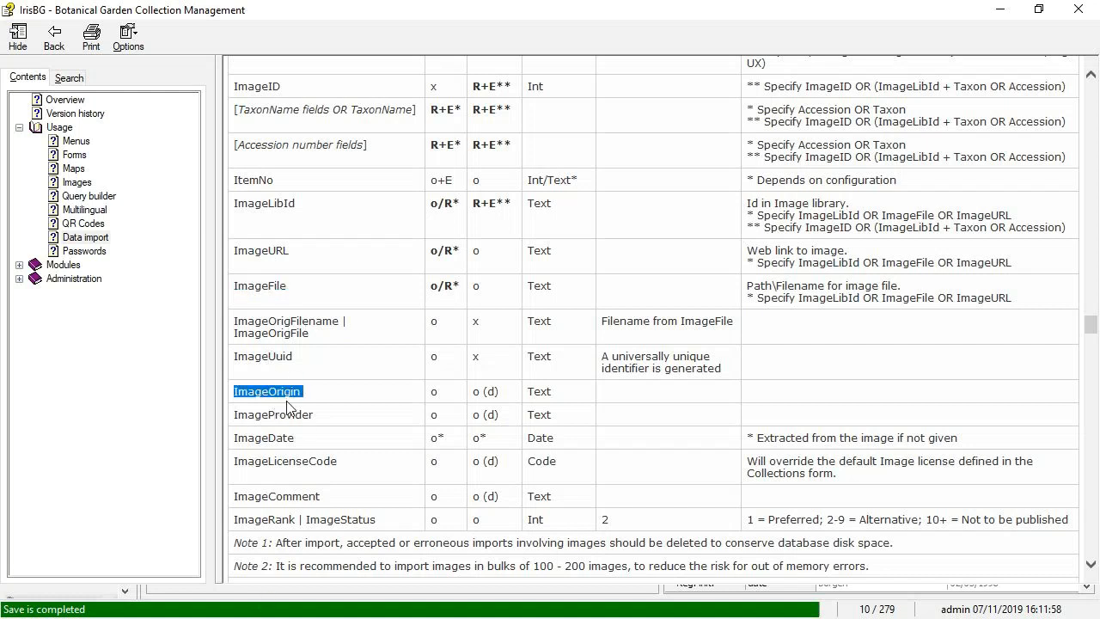
pyautogui.click(294, 481)
pyautogui.doubleClick(294, 496)
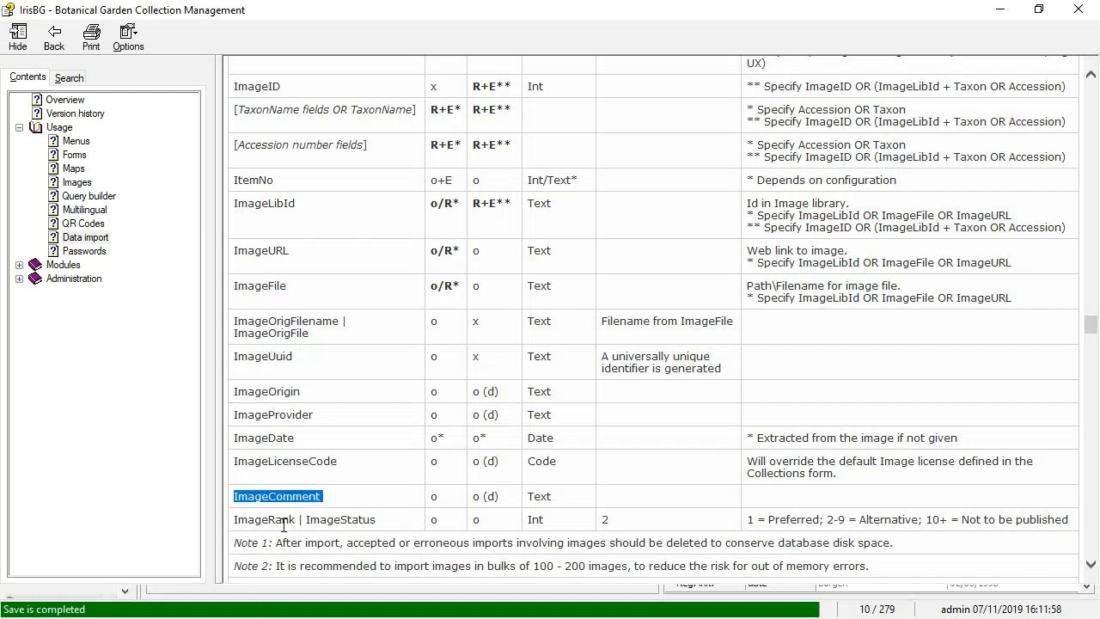
pyautogui.doubleClick(323, 522)
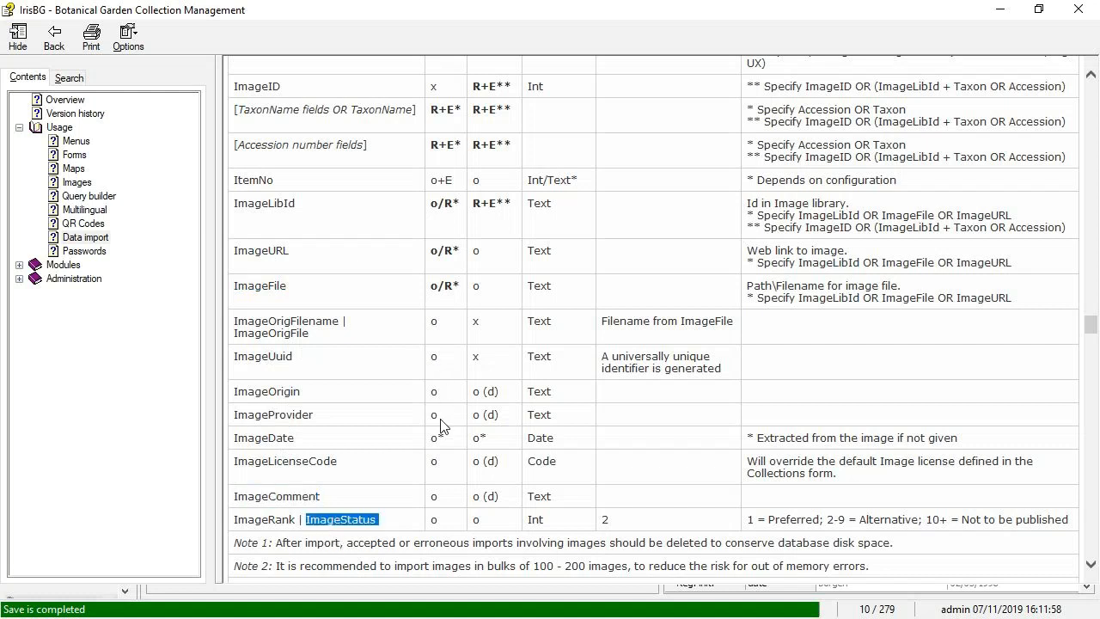
pyautogui.doubleClick(280, 520)
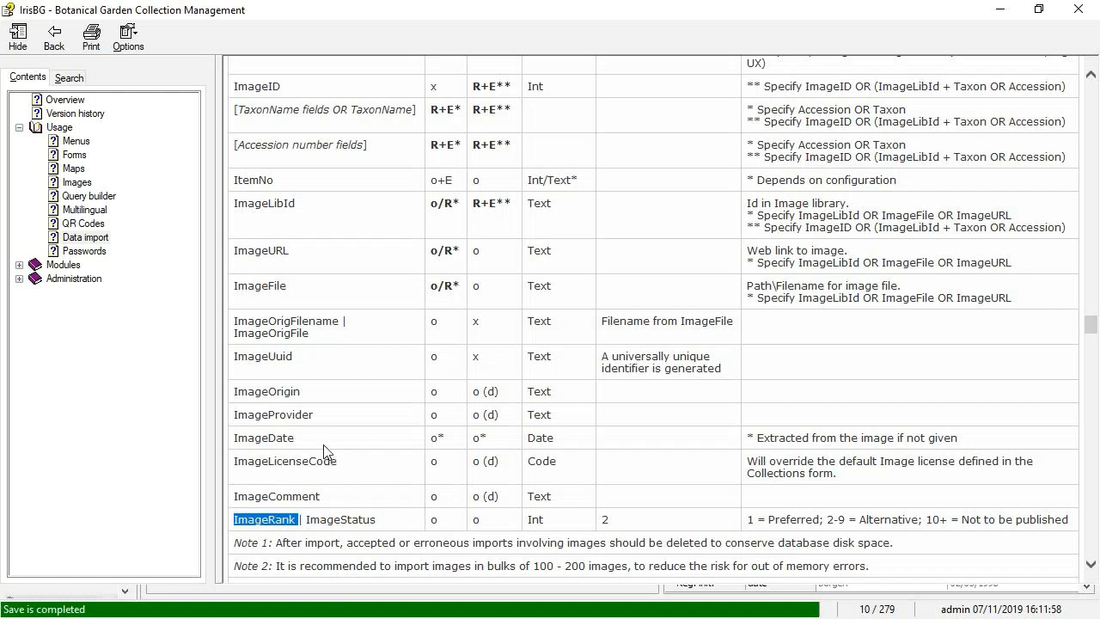
# Switch to the Excel sheet and enter the header ImageDate in E1 and the date 01/10/2019 in E2.
pyautogui.hotkey('alt', 'Tab')
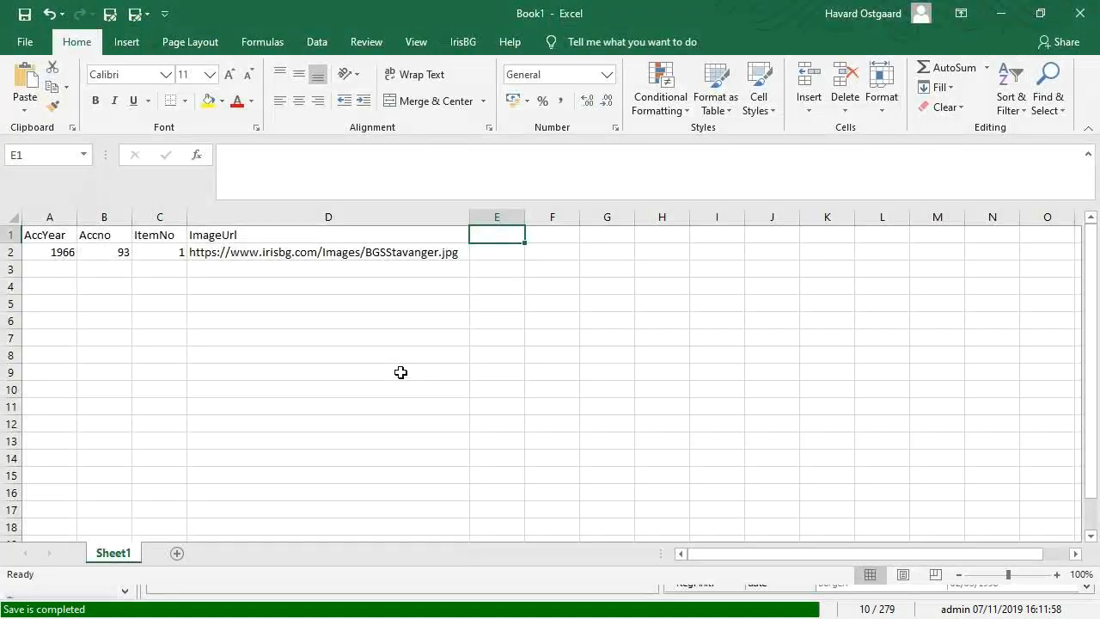
pyautogui.write('ImageDate')
pyautogui.press('Return')
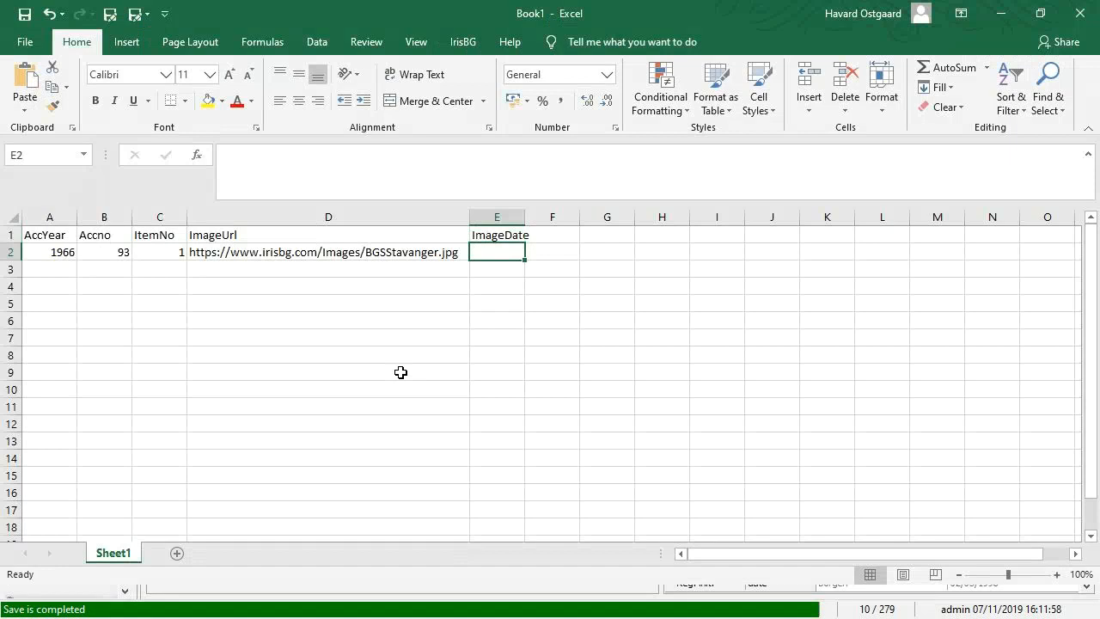
pyautogui.write('2019')
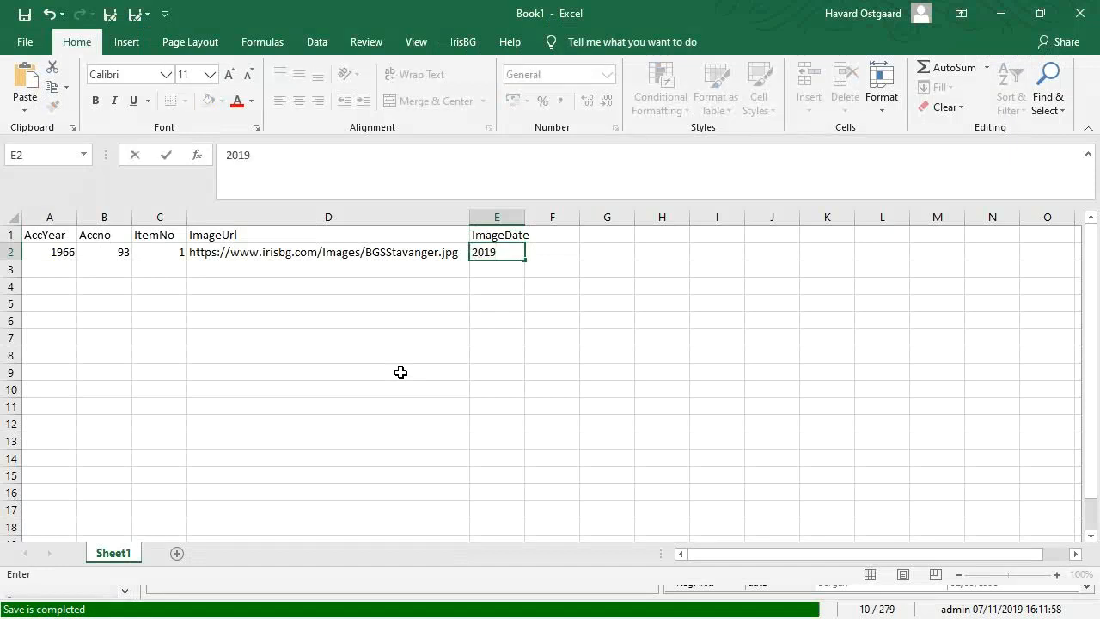
pyautogui.press('BackSpace')
pyautogui.press('BackSpace')
pyautogui.write('1/10/2019')
pyautogui.press('Tab')
# Enter the header ImageRank in F1 and the rank value 10 in F2.
pyautogui.write('1')
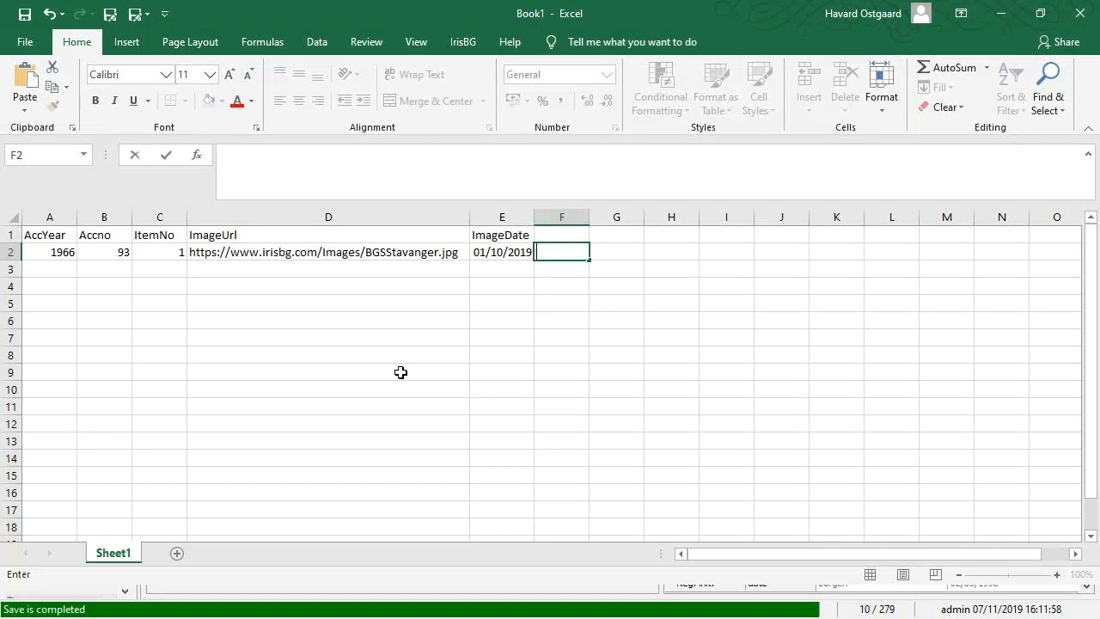
pyautogui.press('Up')
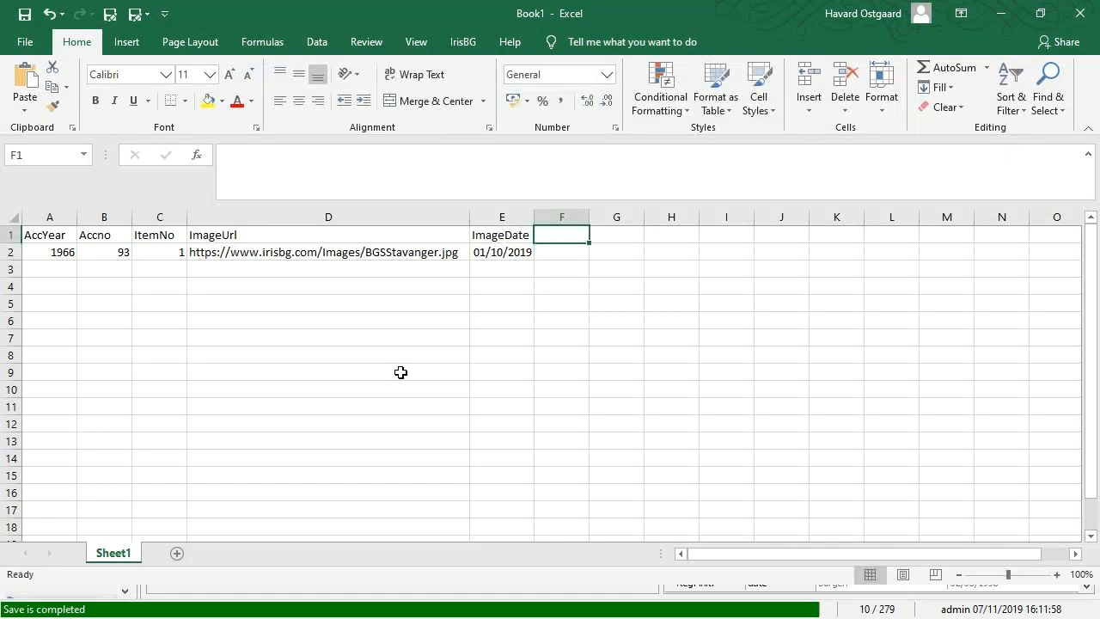
pyautogui.write('ImageRank')
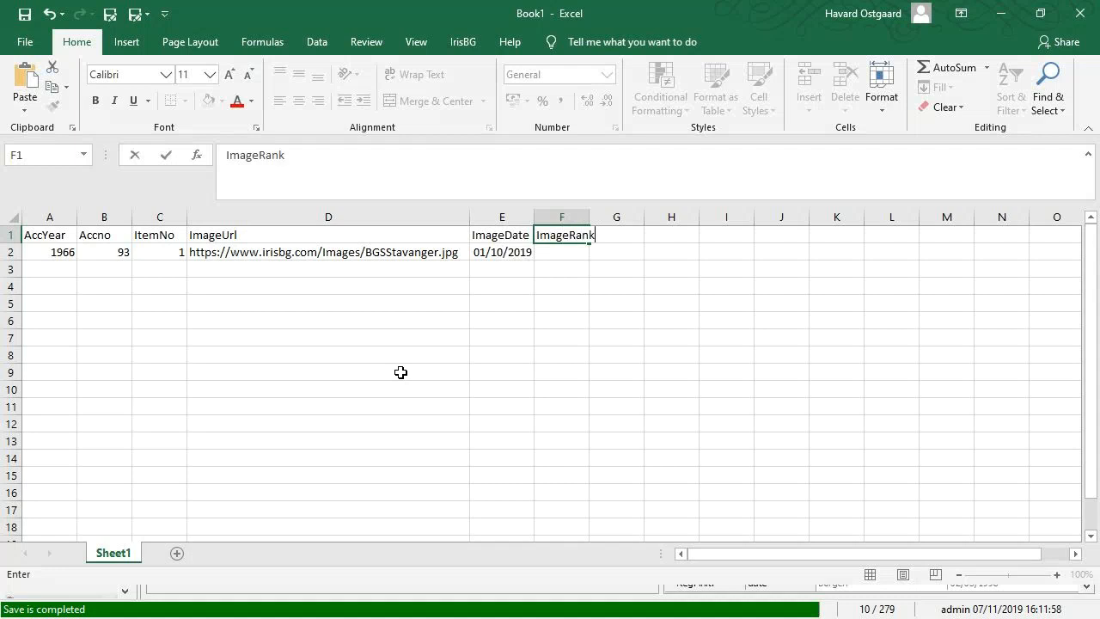
pyautogui.press('Return')
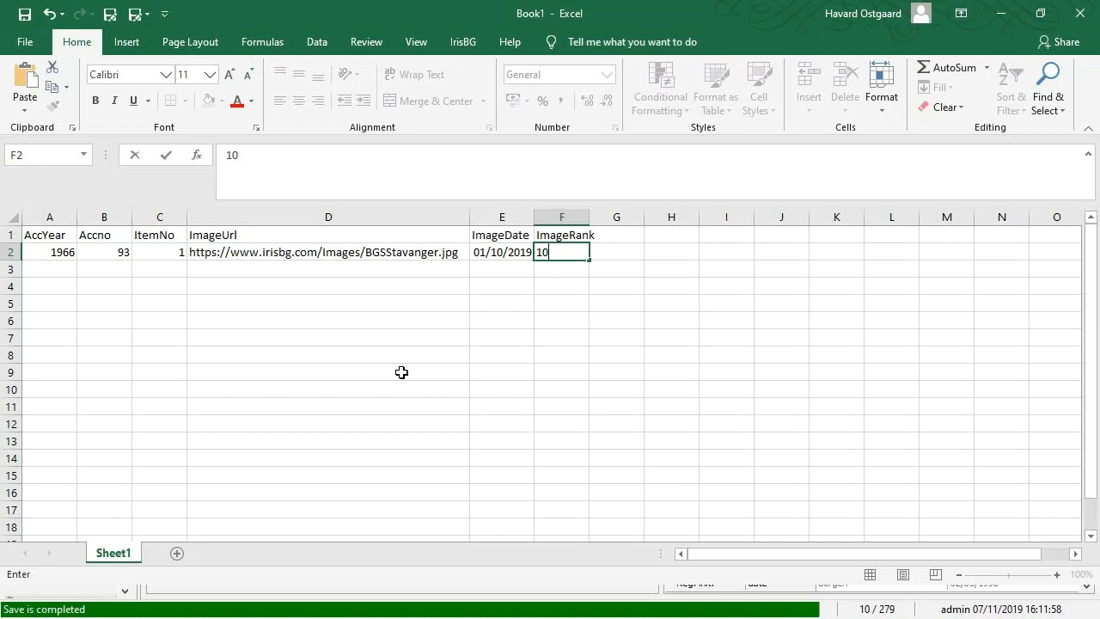
# Switch to IrisBG, show the images of the Asarum europaeum accession and highlight its taxon name.
pyautogui.hotkey('alt', 'Tab')
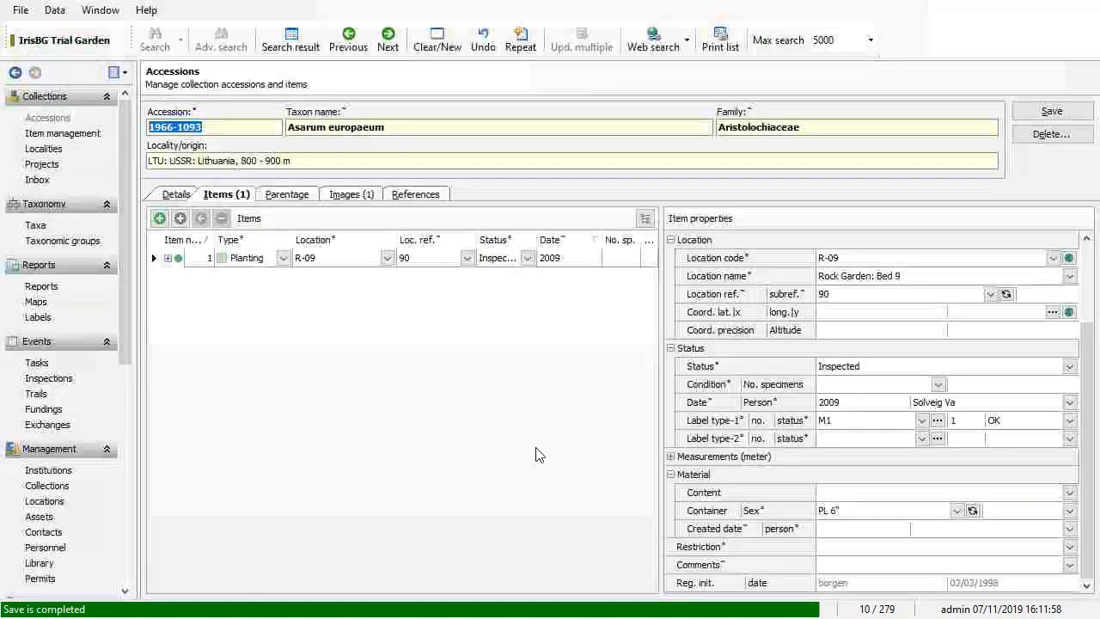
pyautogui.click(354, 196)
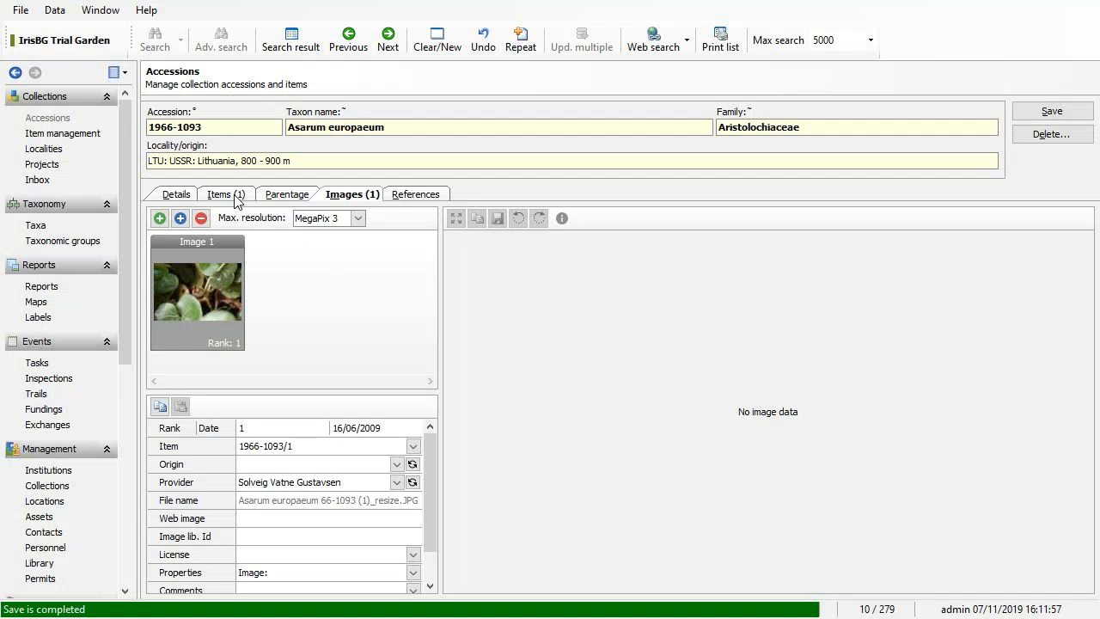
pyautogui.moveTo(409, 130); pyautogui.dragTo(284, 122)
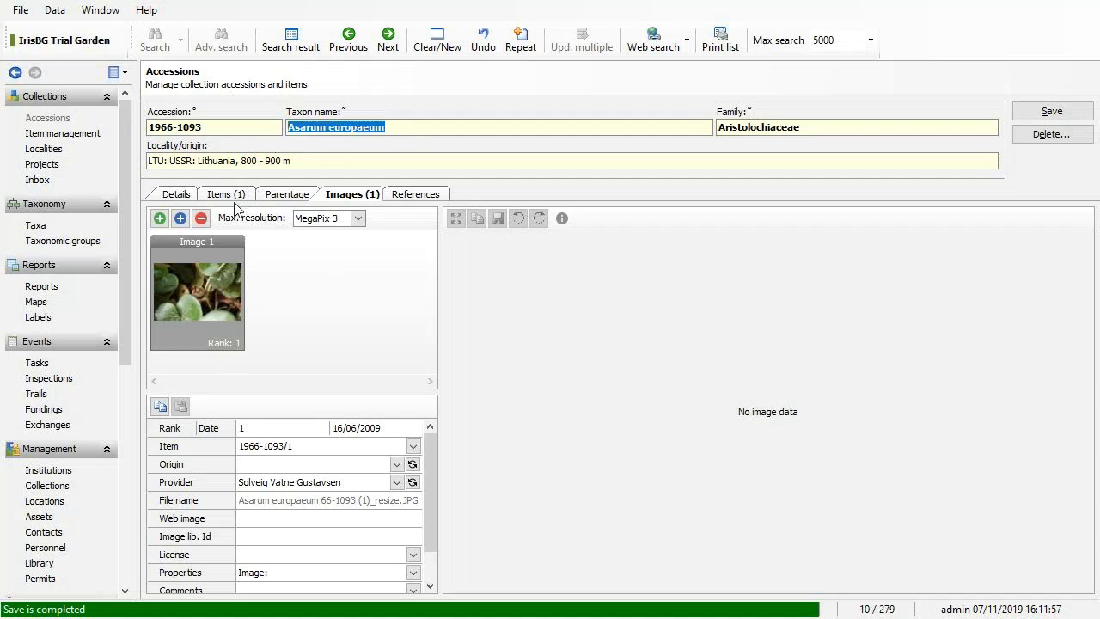
# Open the Asarum europaeum taxon record from the accession's details and show its images with an enlarged thumbnail area.
pyautogui.click(181, 196)
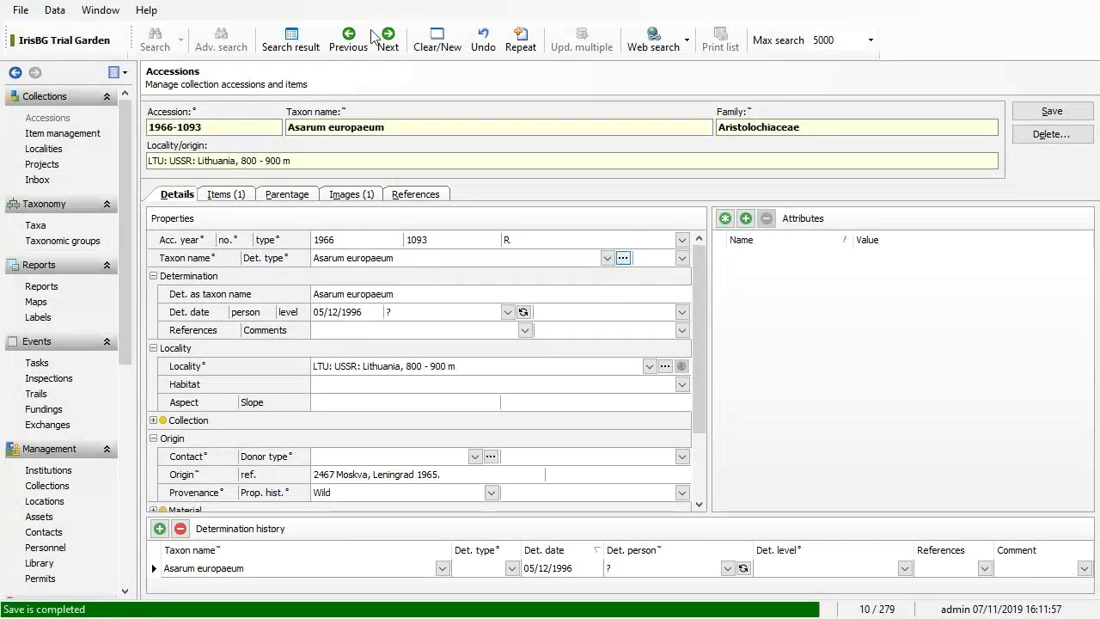
pyautogui.click(622, 261)
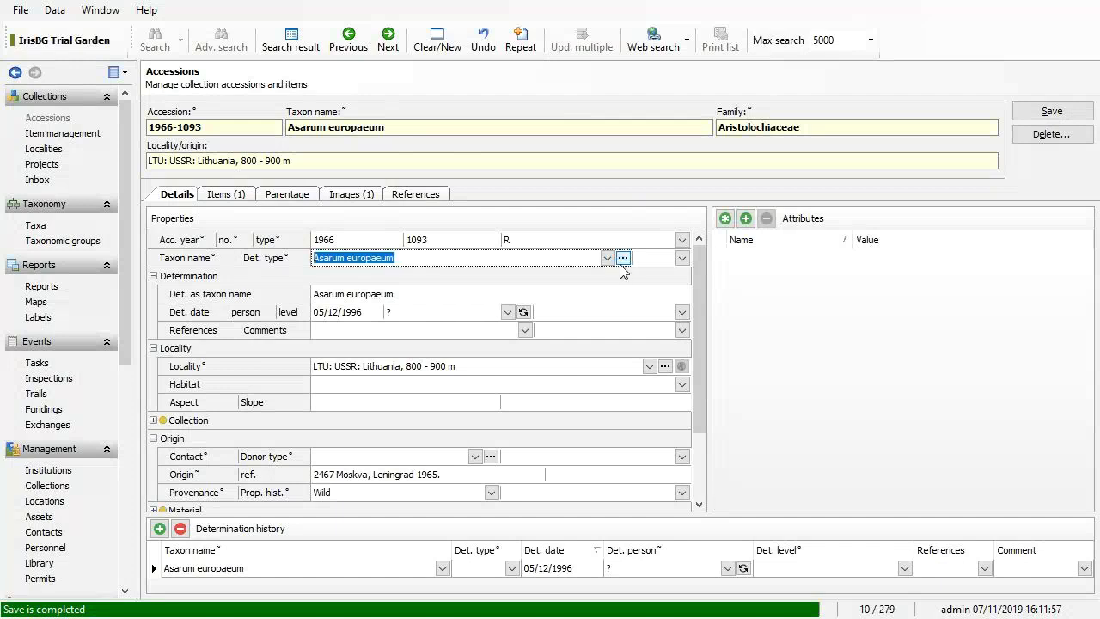
pyautogui.click(622, 261)
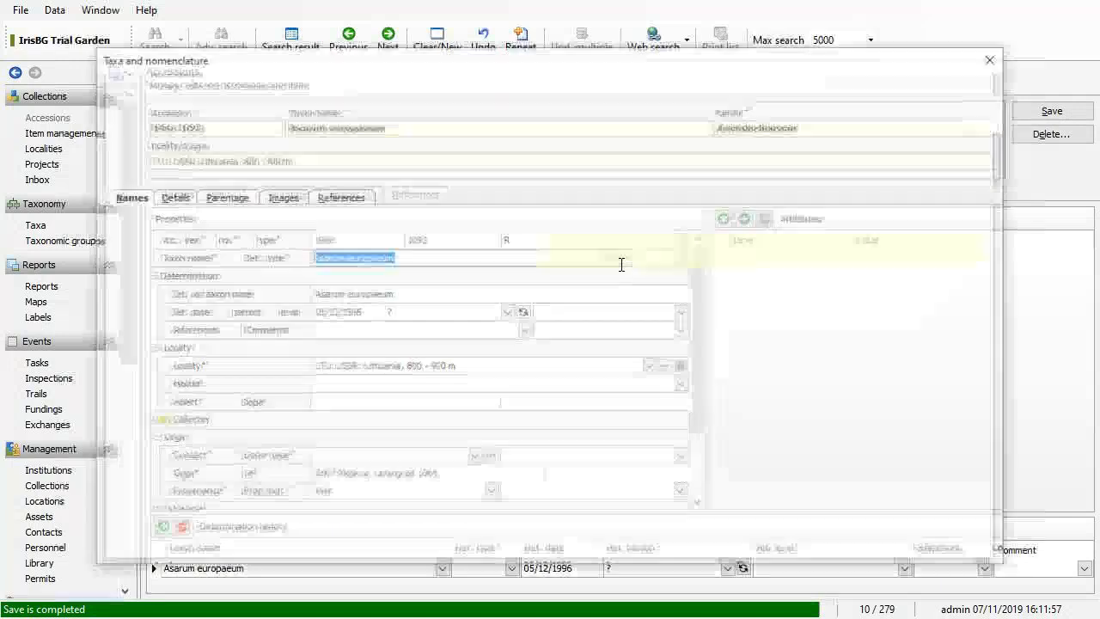
pyautogui.click(299, 197)
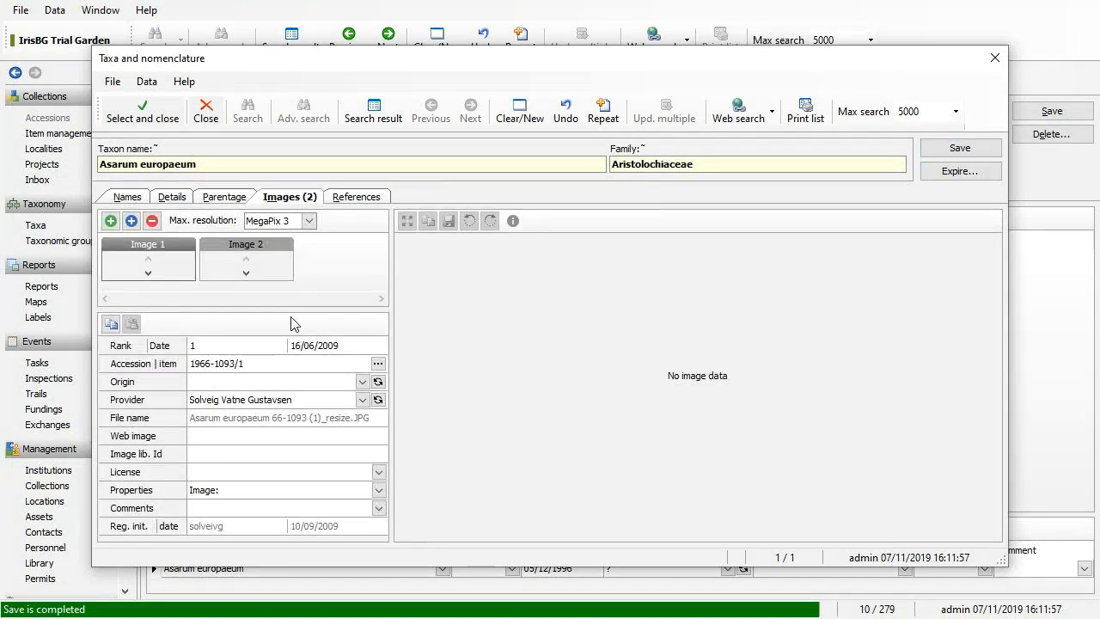
pyautogui.moveTo(289, 309); pyautogui.dragTo(294, 387)
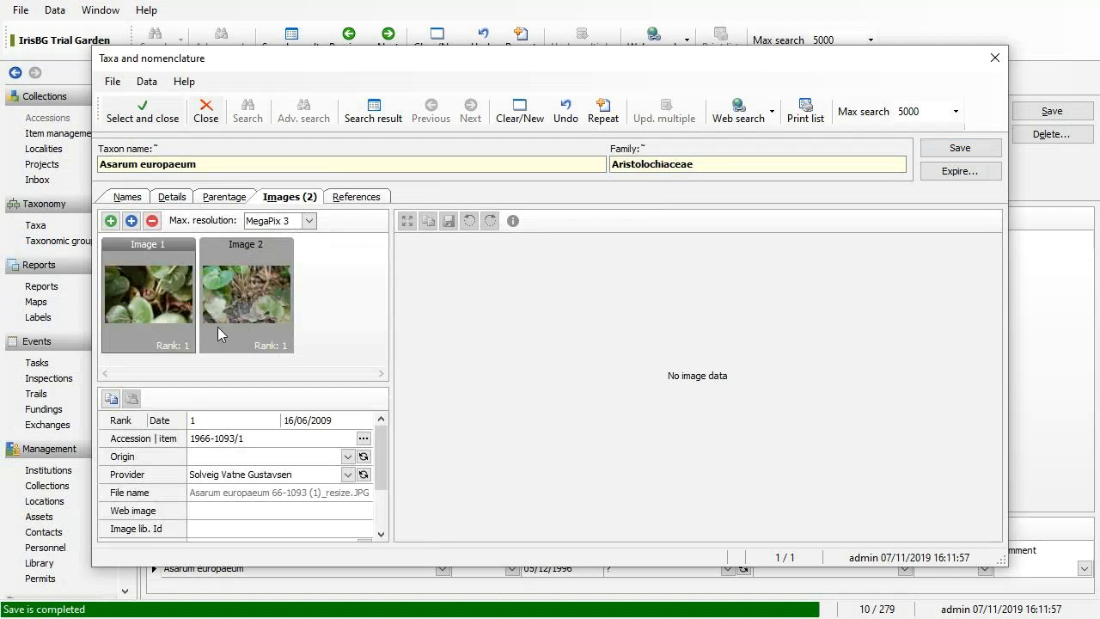
# Compare the taxon's two images and their accession items, and close the taxon window.
pyautogui.click(163, 329)
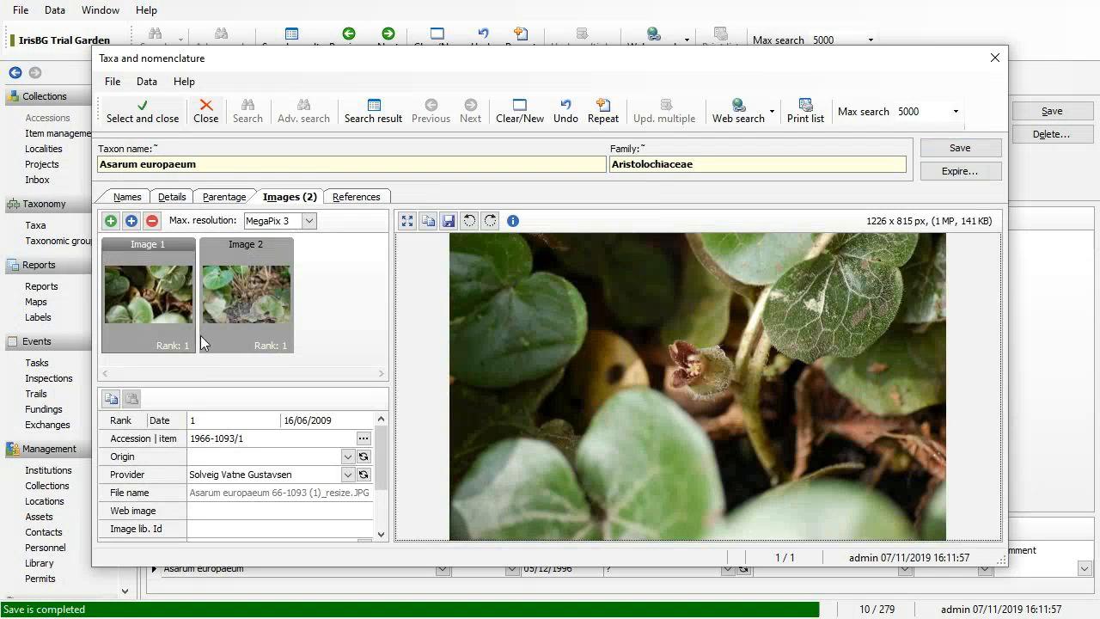
pyautogui.click(263, 331)
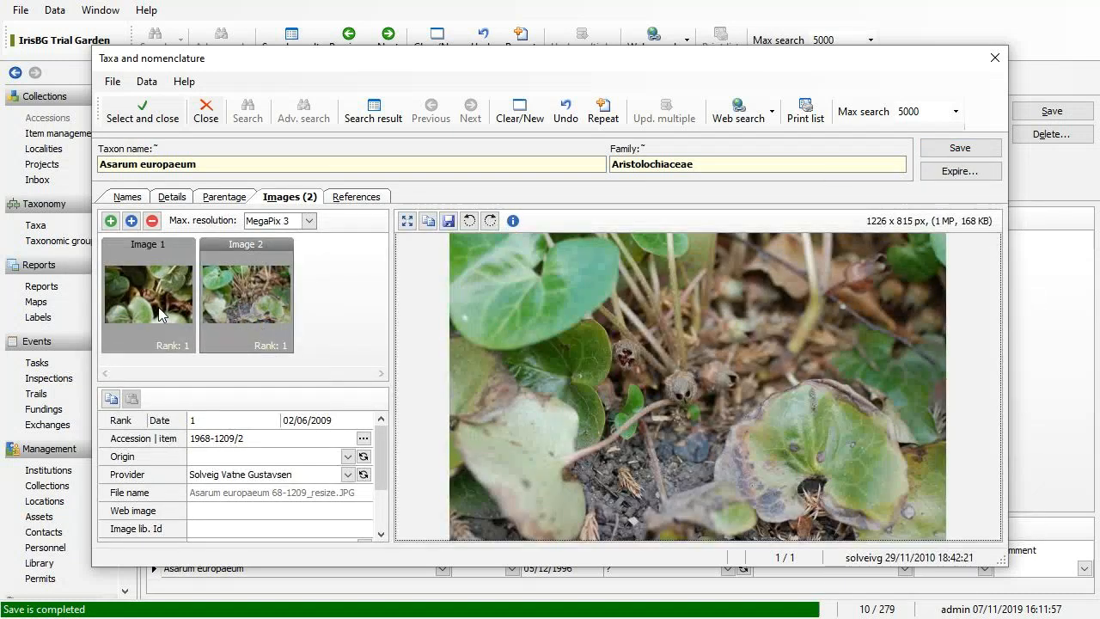
pyautogui.click(242, 311)
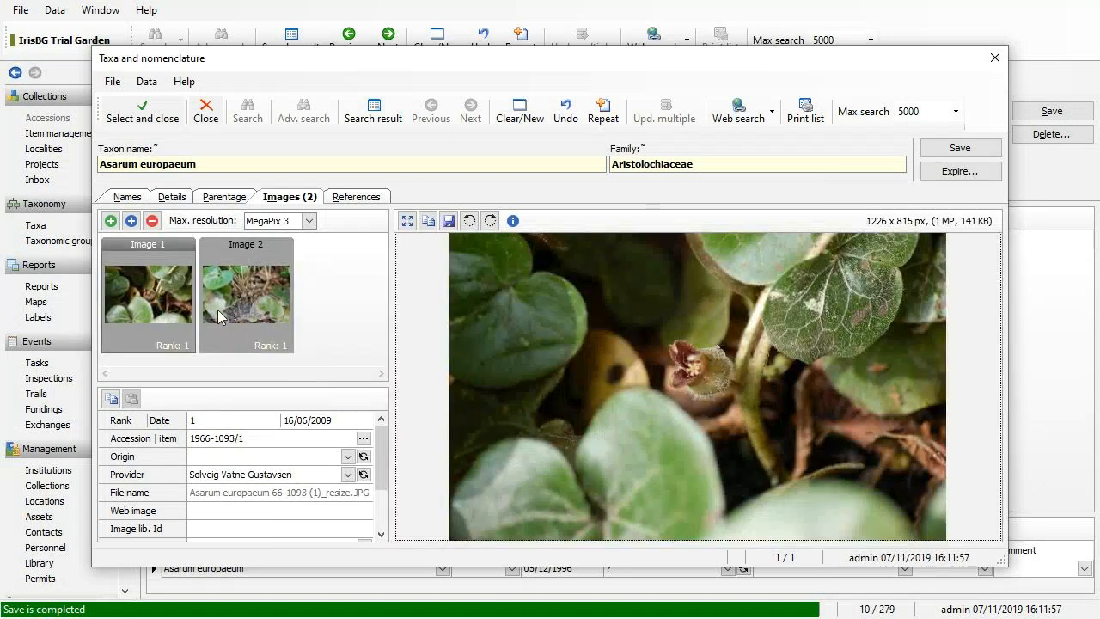
pyautogui.click(224, 310)
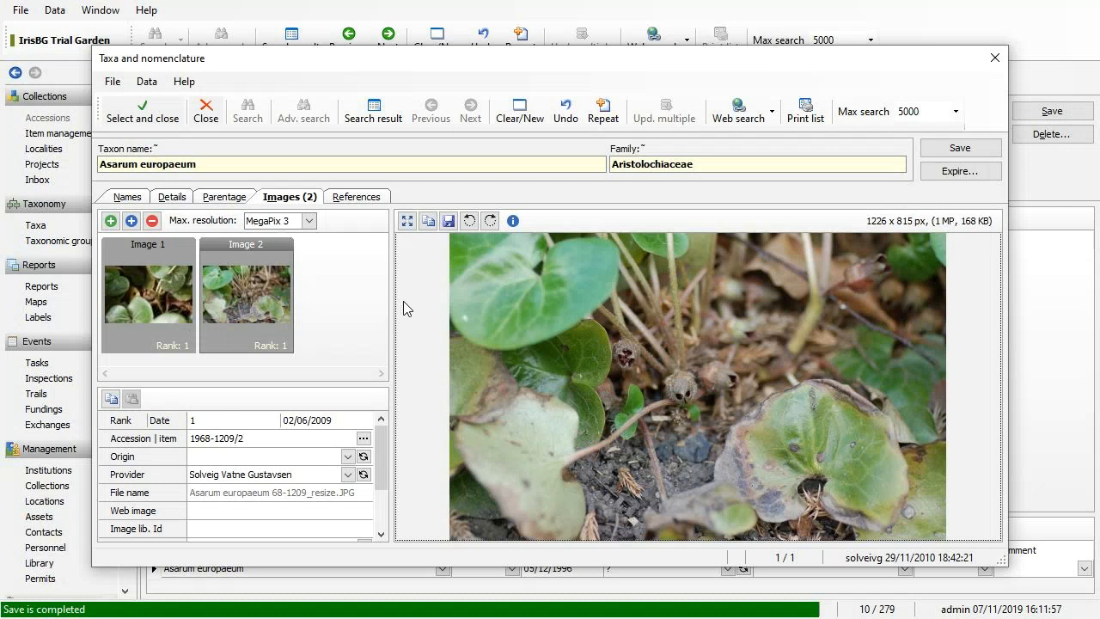
pyautogui.press('Escape')
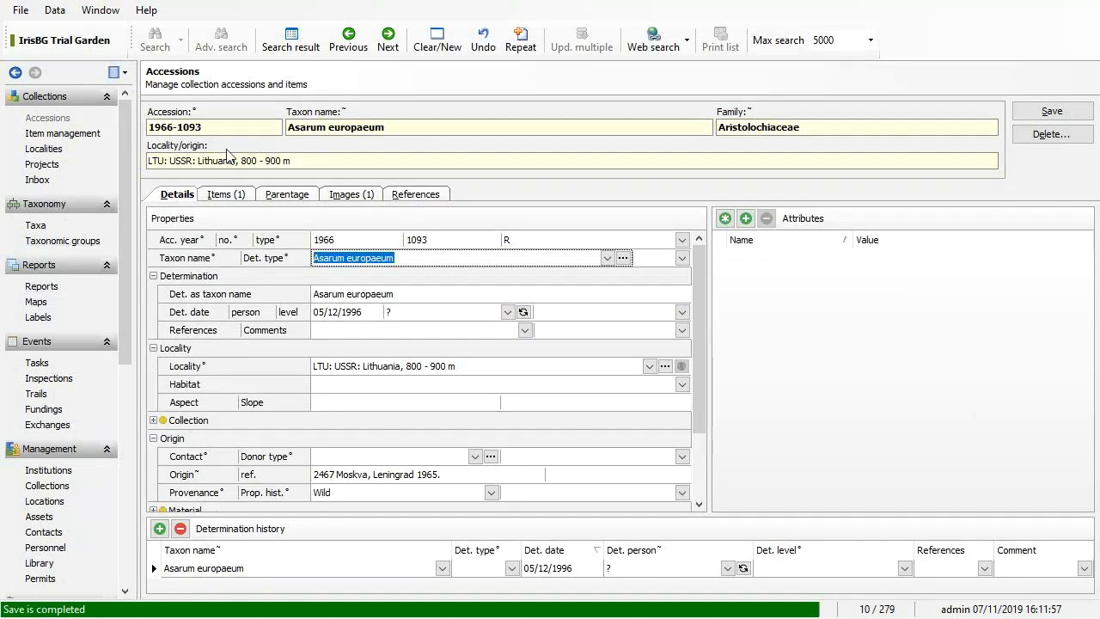
# Search the taxa with an advanced search for image rank equal to 10.
pyautogui.click(39, 227)
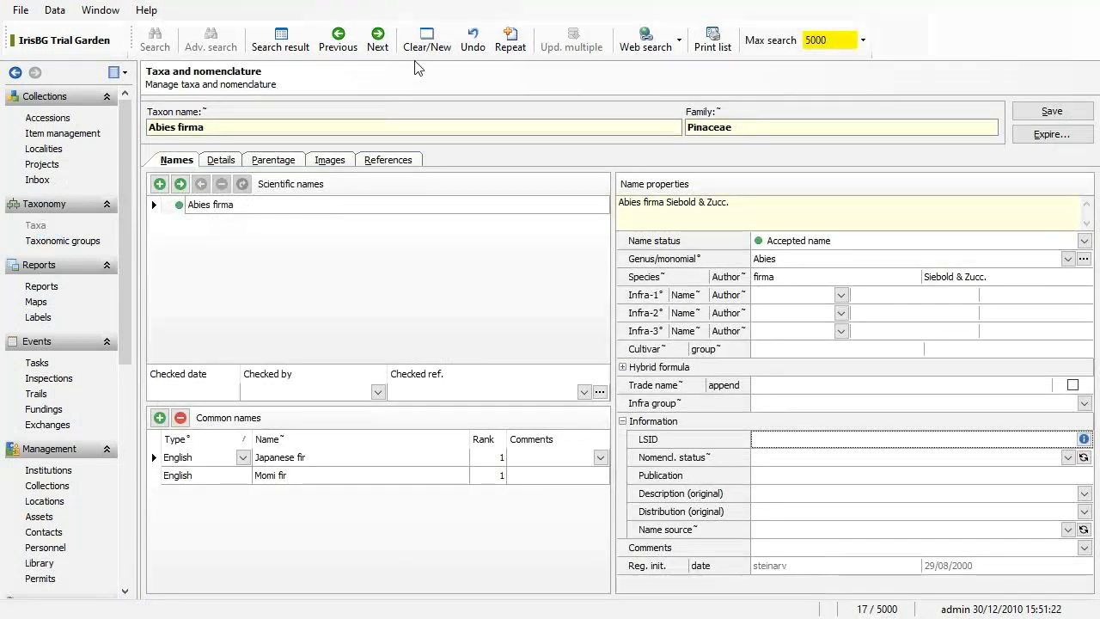
pyautogui.click(430, 49)
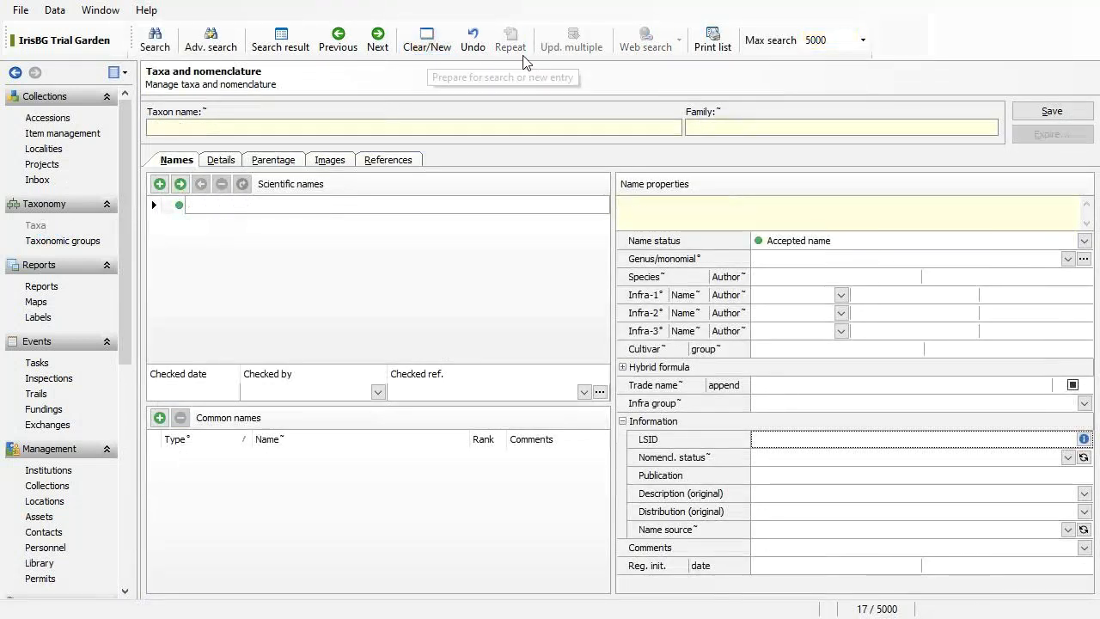
pyautogui.click(212, 48)
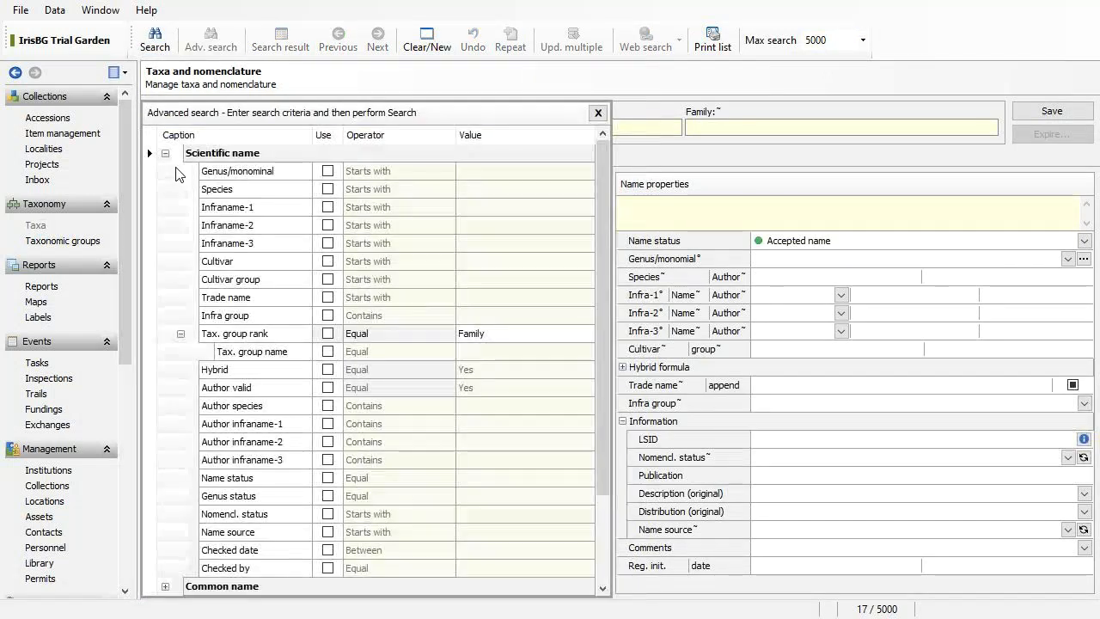
pyautogui.click(165, 152)
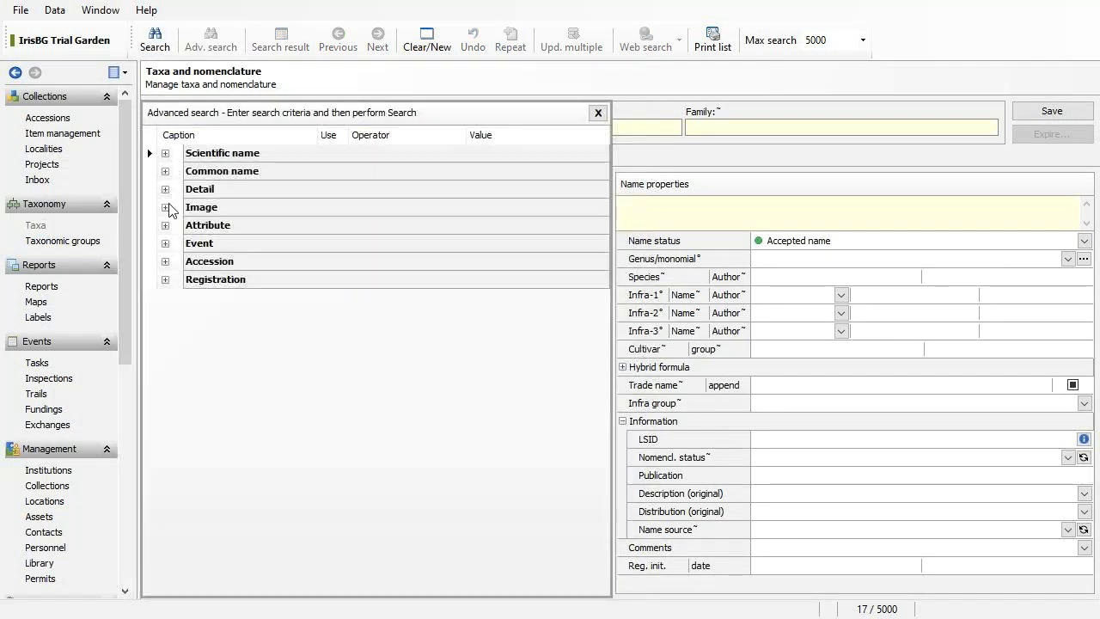
pyautogui.click(165, 207)
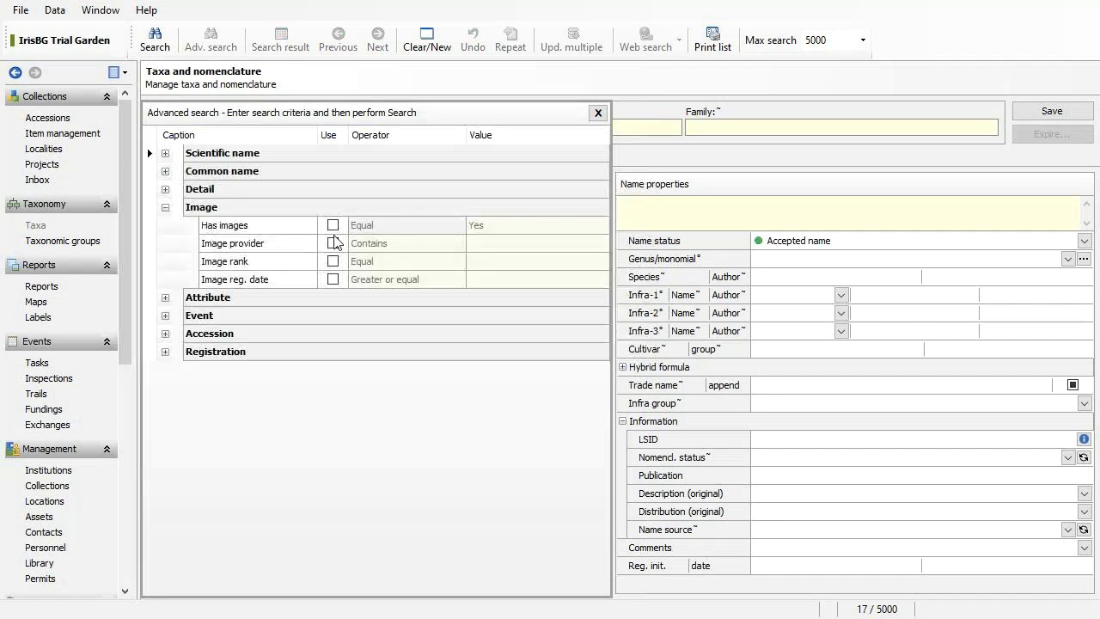
pyautogui.click(333, 260)
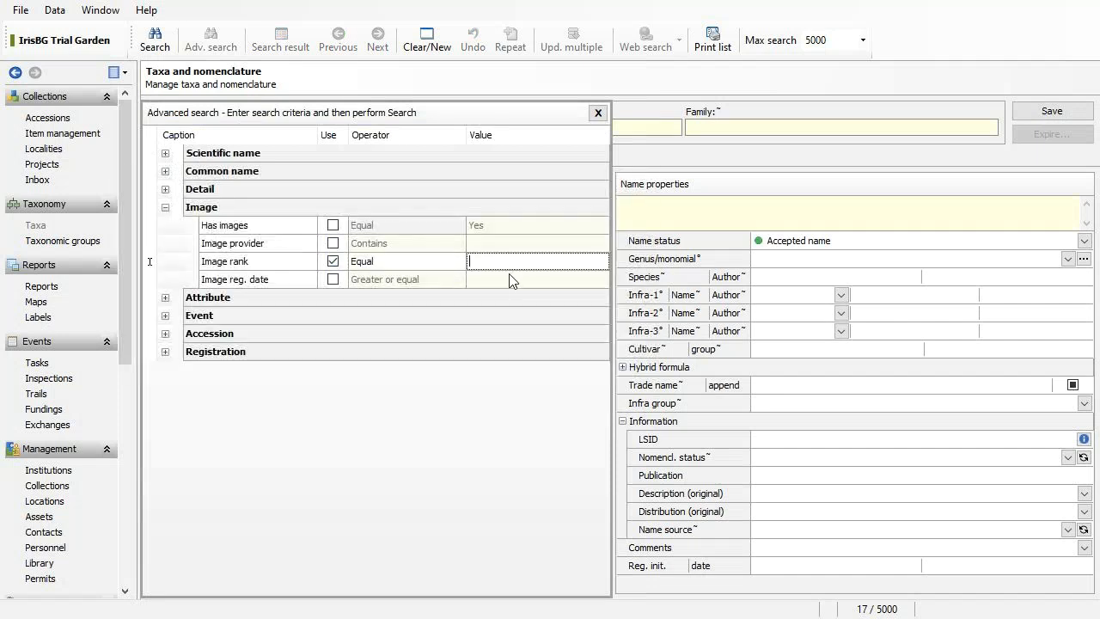
pyautogui.write('10')
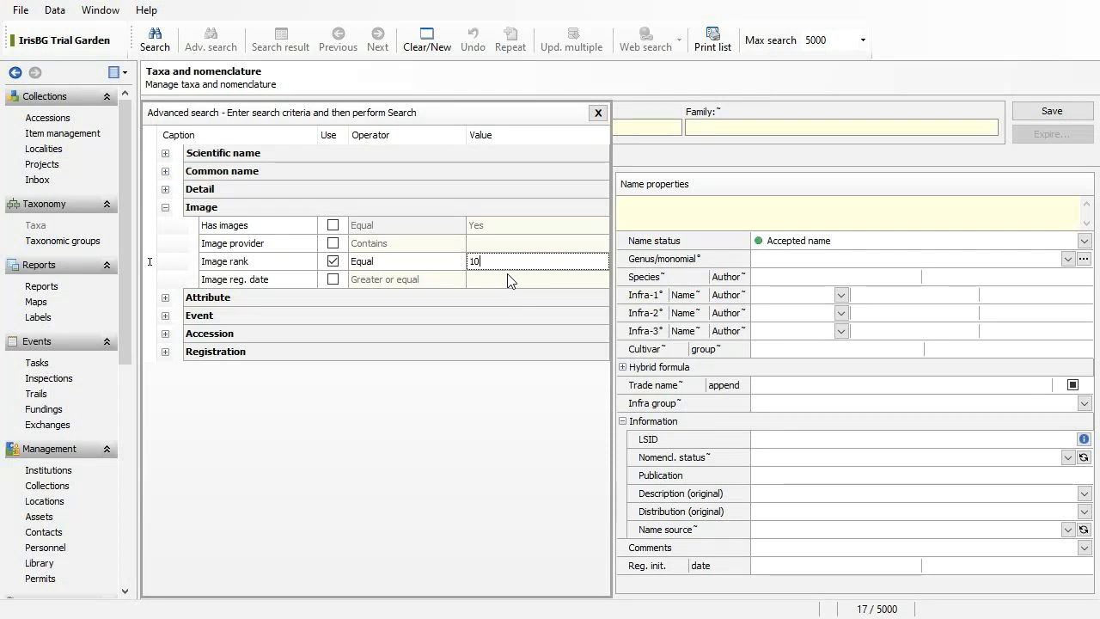
pyautogui.click(160, 36)
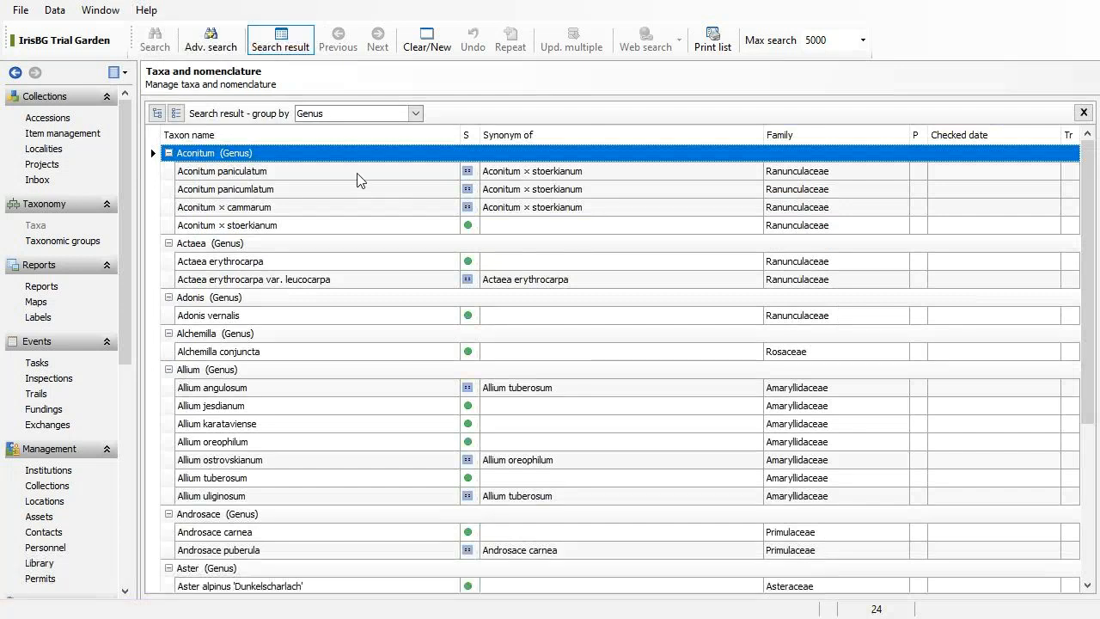
# Open the Aconitum × stoerkianum taxon from the results and view its images with a widened thumbnail area.
pyautogui.click(361, 175)
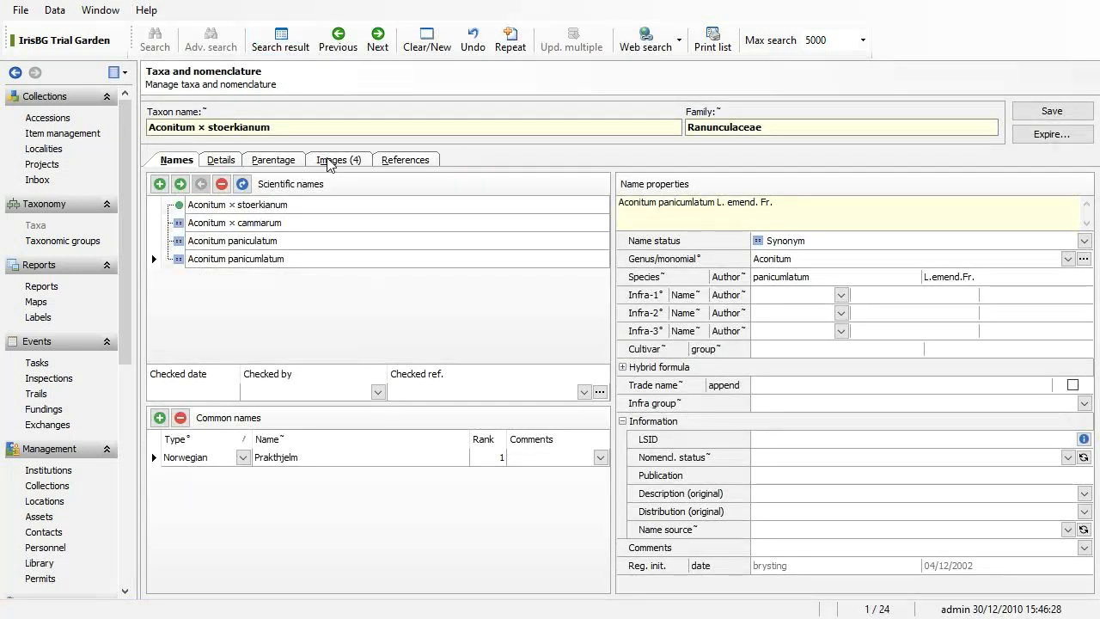
pyautogui.click(329, 163)
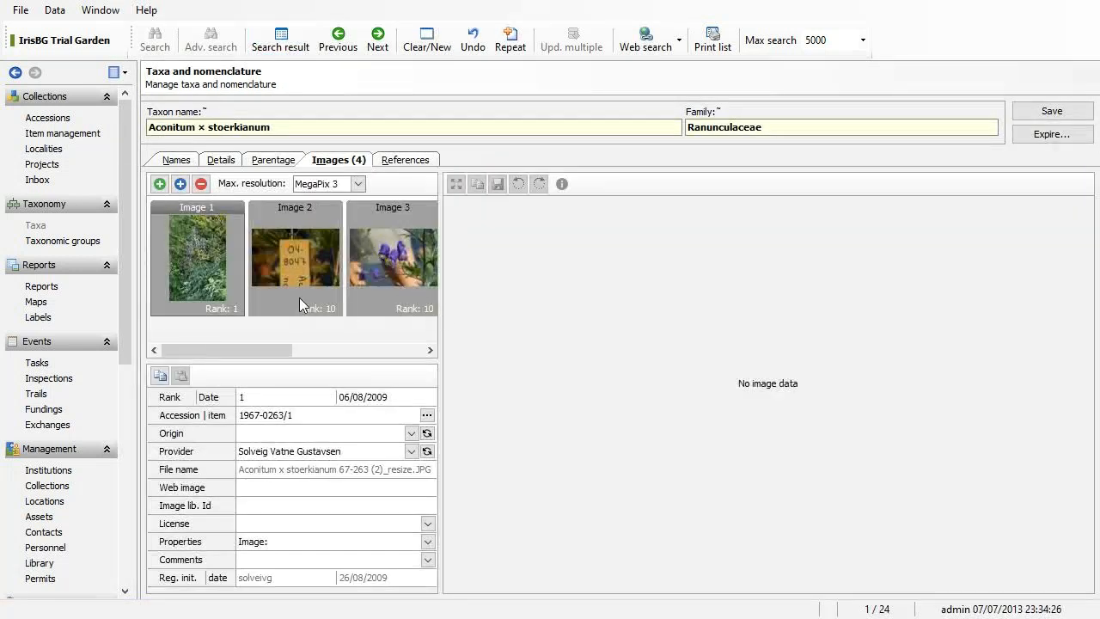
pyautogui.click(301, 299)
pyautogui.click(380, 292)
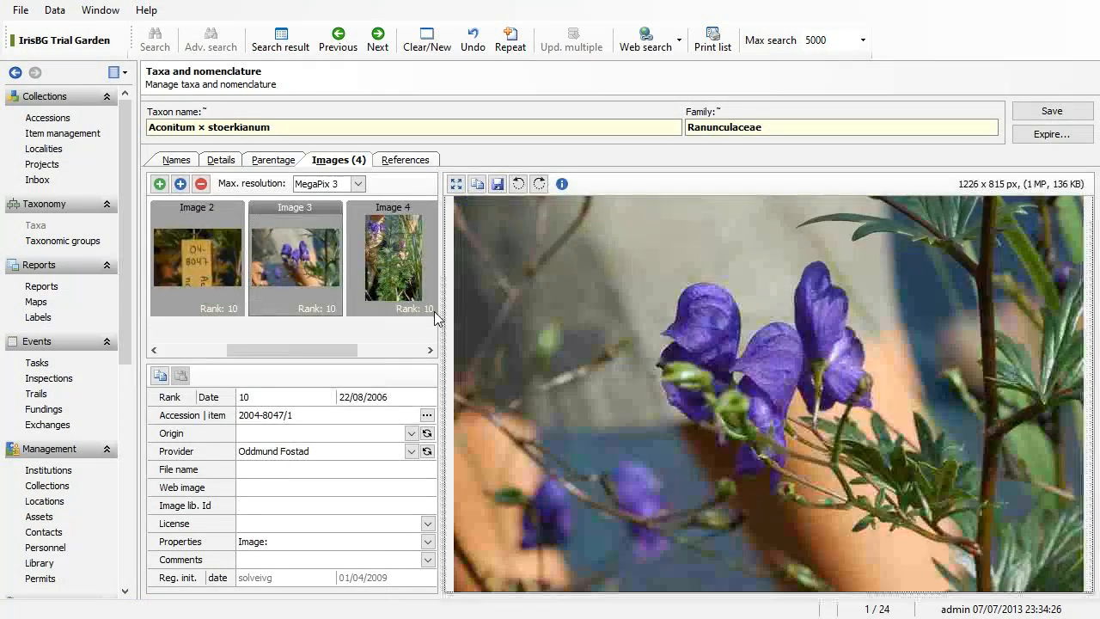
pyautogui.moveTo(442, 321); pyautogui.dragTo(533, 314)
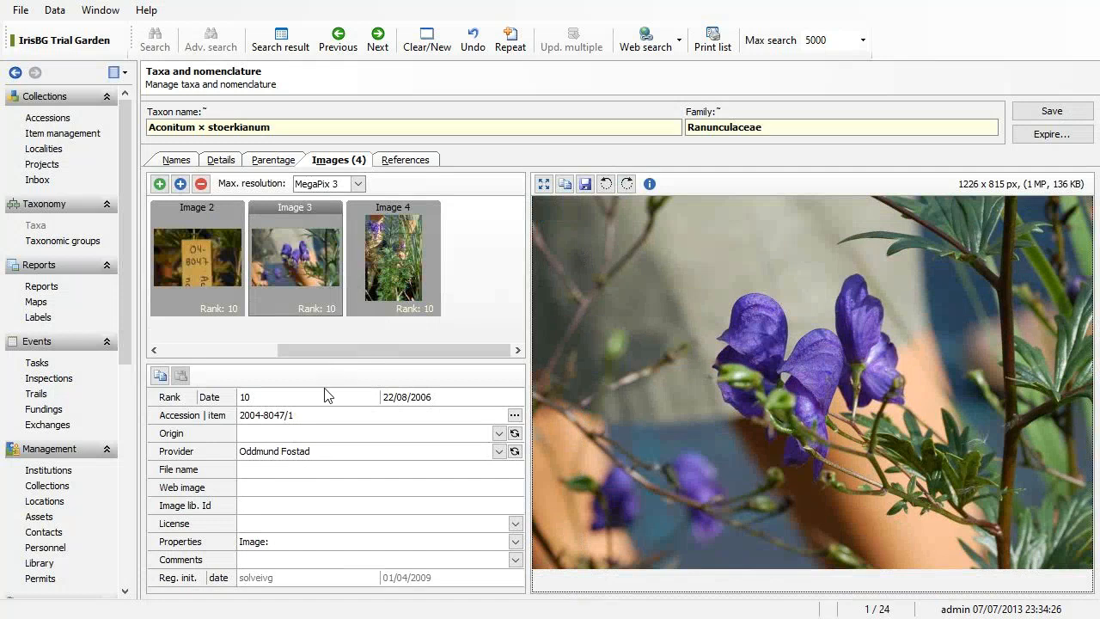
# Set the rank of the whole-plant image (Image 4) to 11 and that of the purple flower close-up to 9.
pyautogui.click(415, 278)
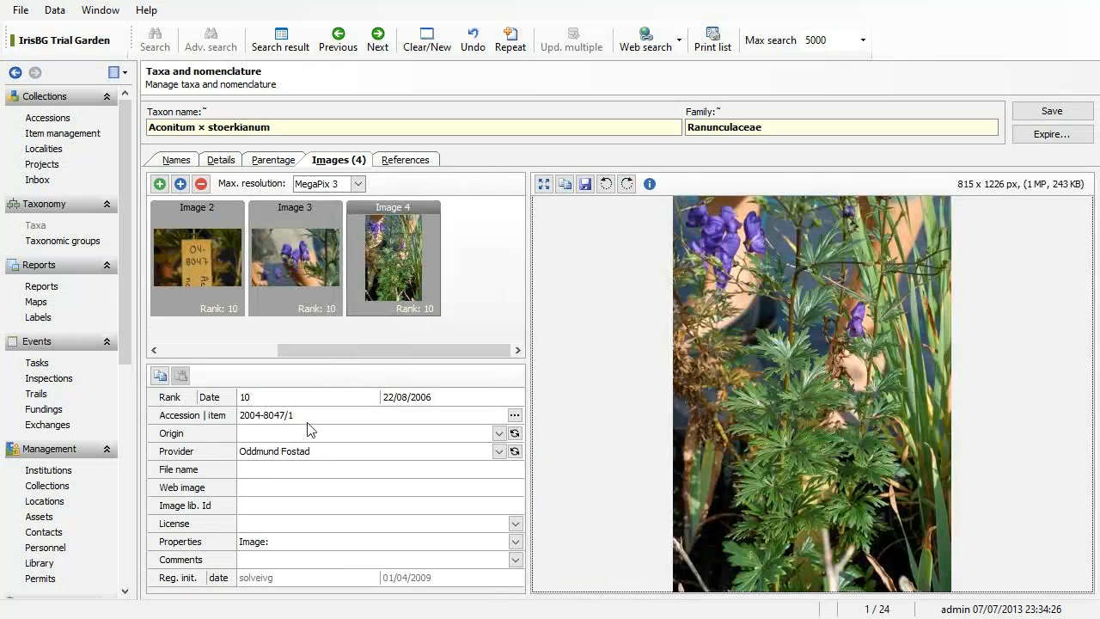
pyautogui.click(303, 401)
pyautogui.write('11')
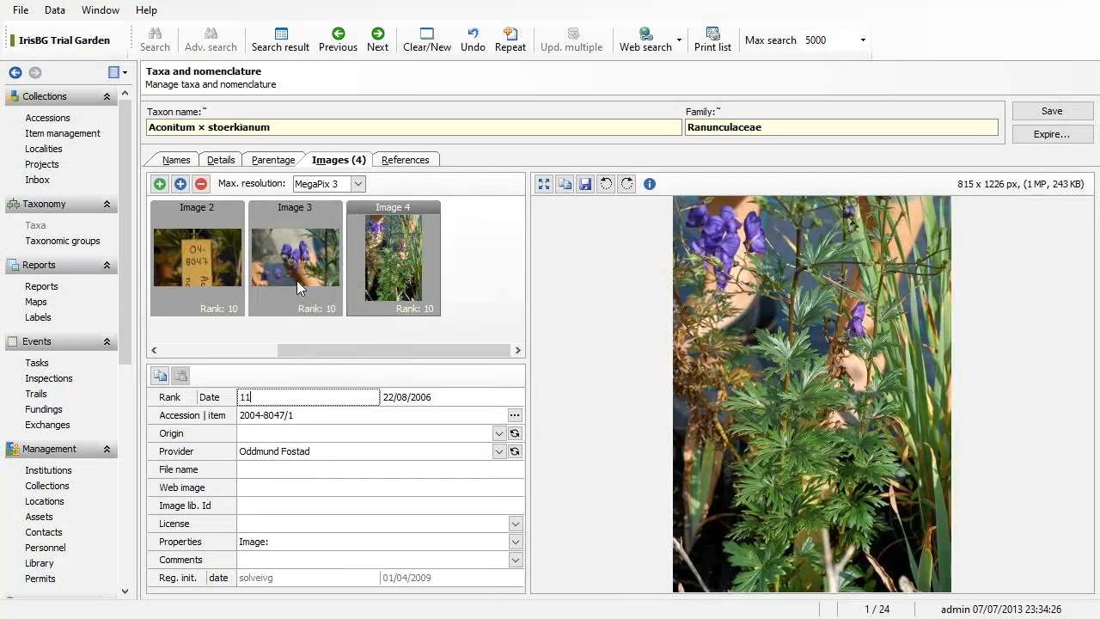
pyautogui.click(298, 277)
pyautogui.click(293, 400)
pyautogui.write('9')
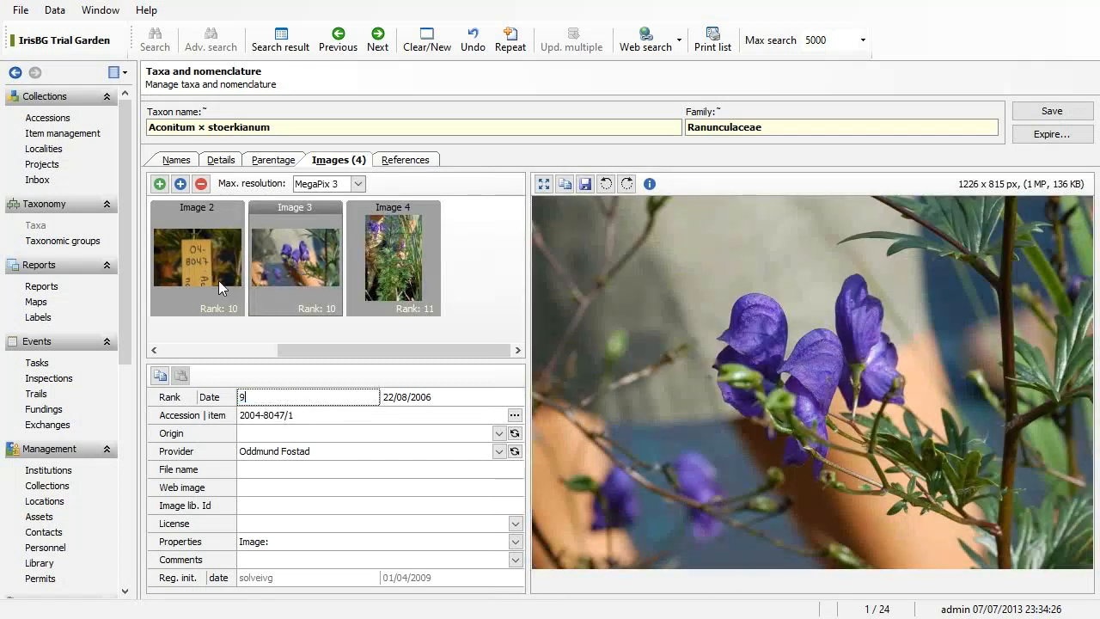
# Set the rank of the wooden plant label image to 11 and save the taxon record.
pyautogui.click(218, 280)
pyautogui.click(281, 399)
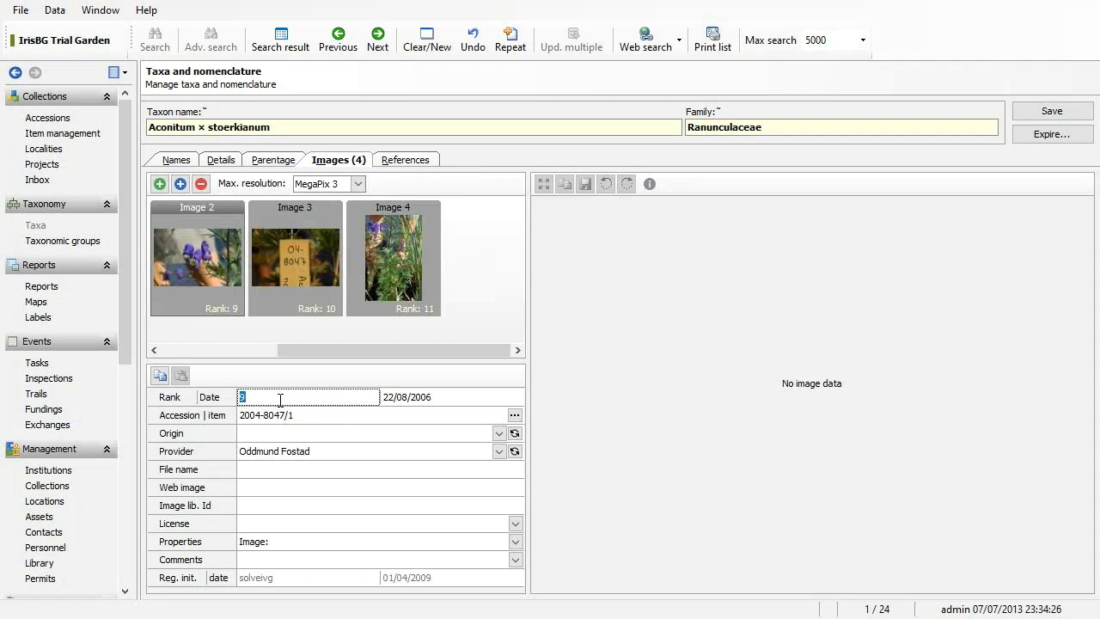
pyautogui.click(323, 261)
pyautogui.click(289, 397)
pyautogui.doubleClick(290, 397)
pyautogui.write('11')
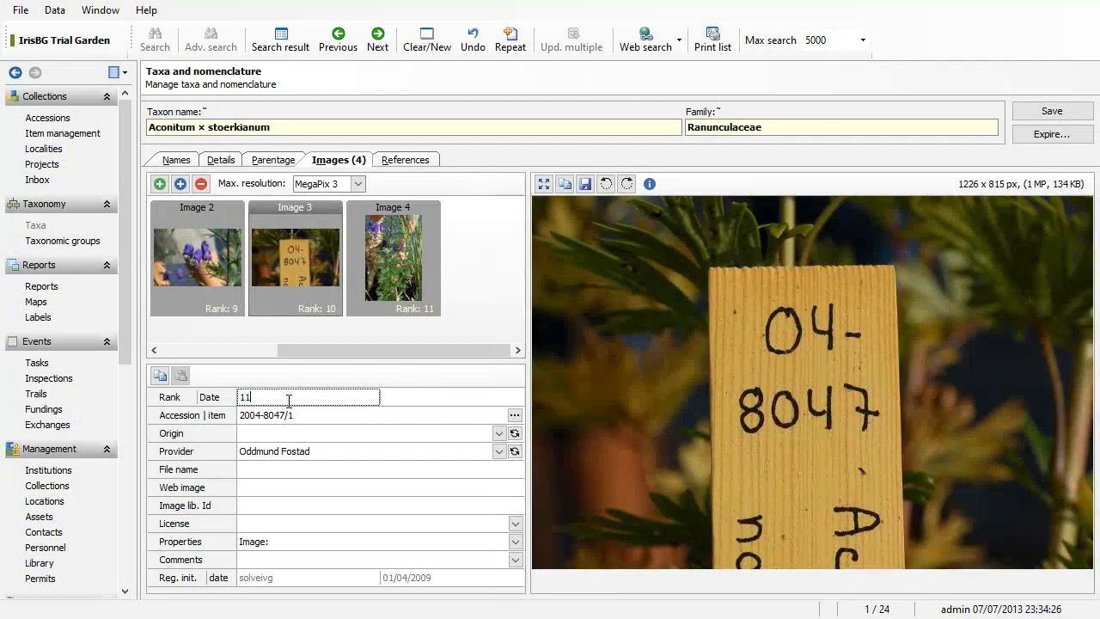
pyautogui.click(491, 298)
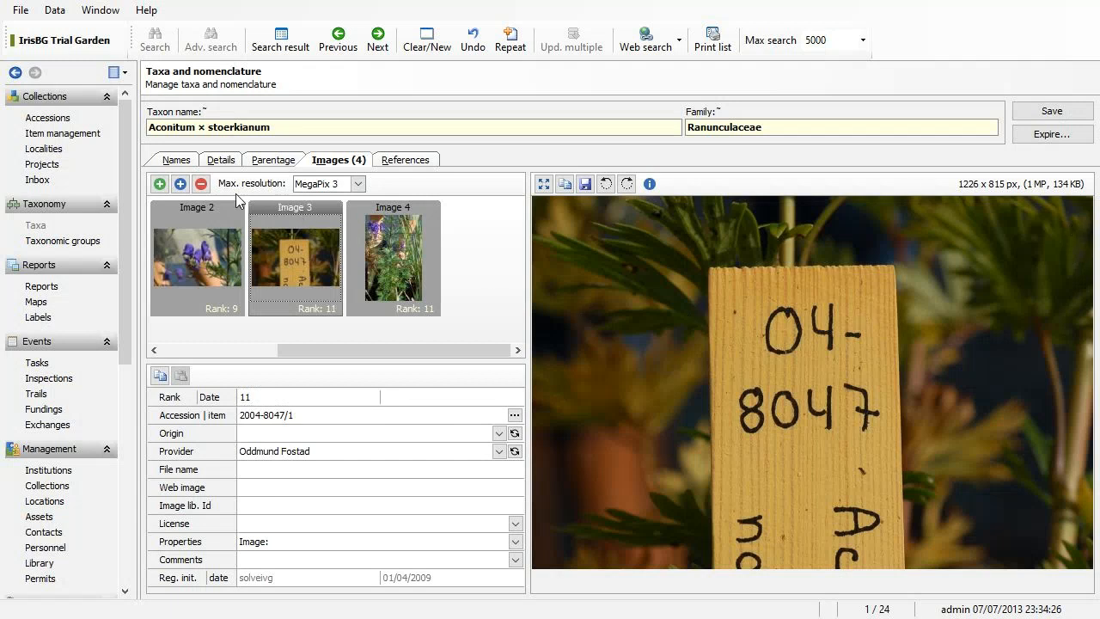
pyautogui.click(1069, 112)
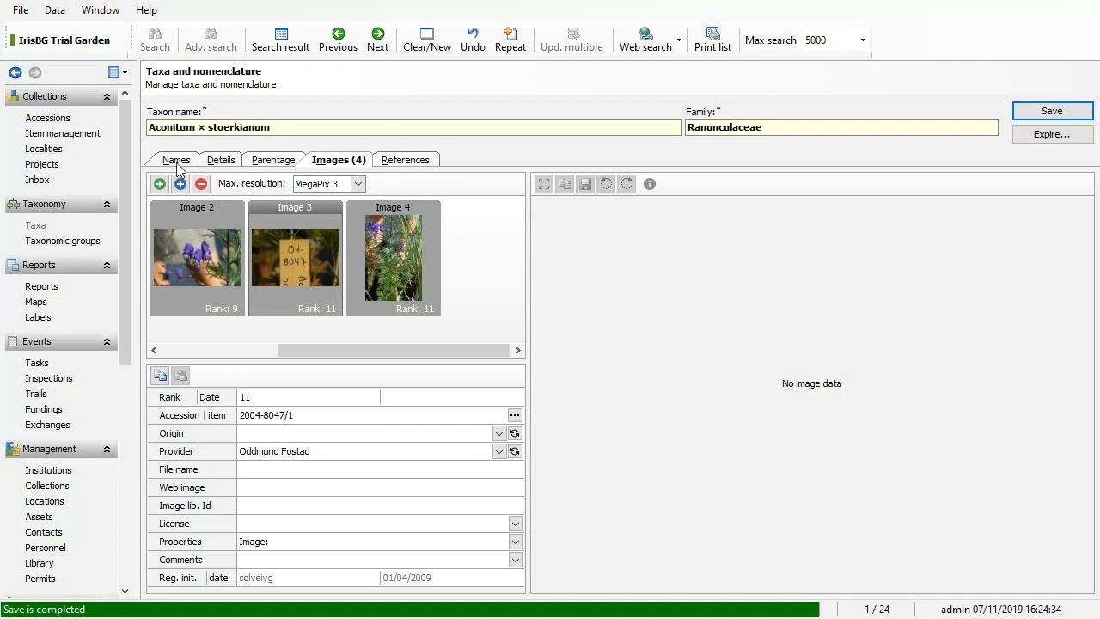
# Return to the Asarum europaeum accession and review its items, taxon name and full-size image.
pyautogui.click(42, 120)
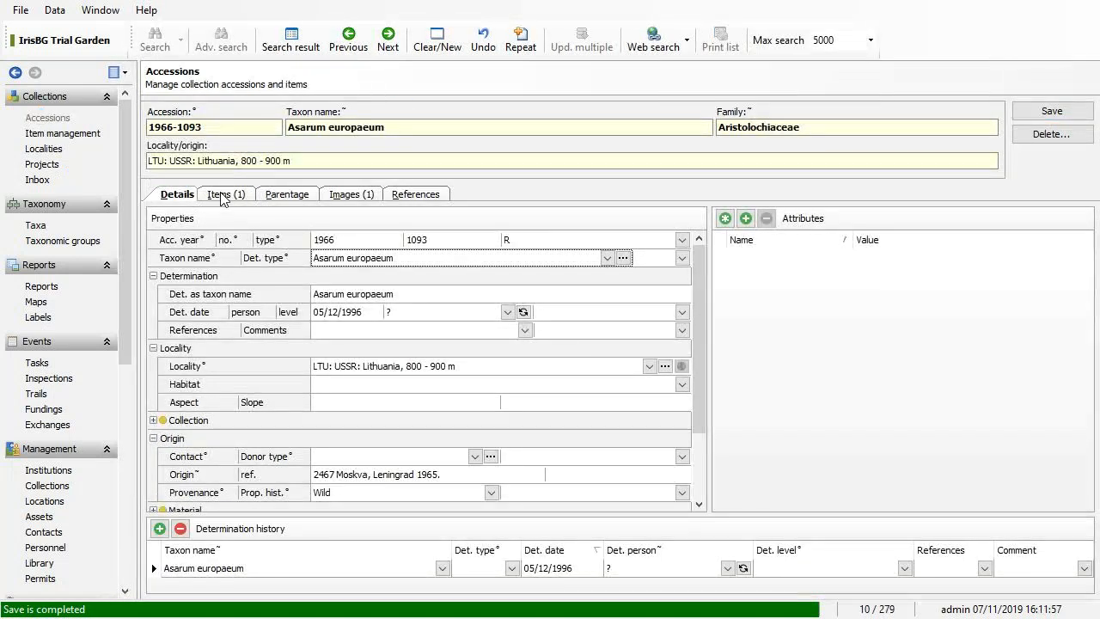
pyautogui.click(226, 195)
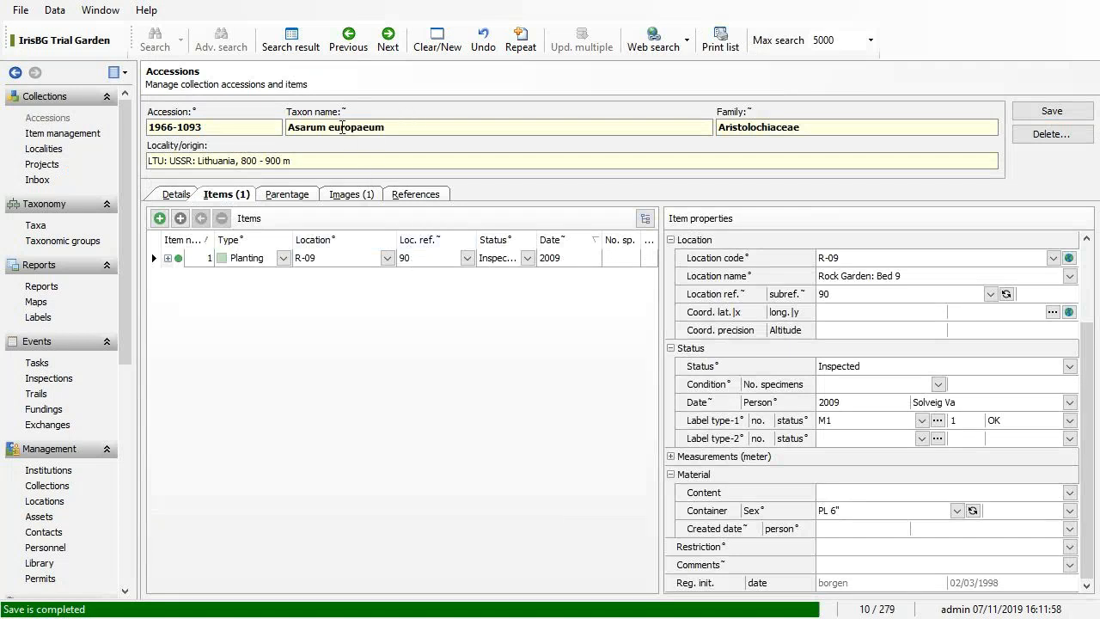
pyautogui.moveTo(290, 128); pyautogui.dragTo(371, 136)
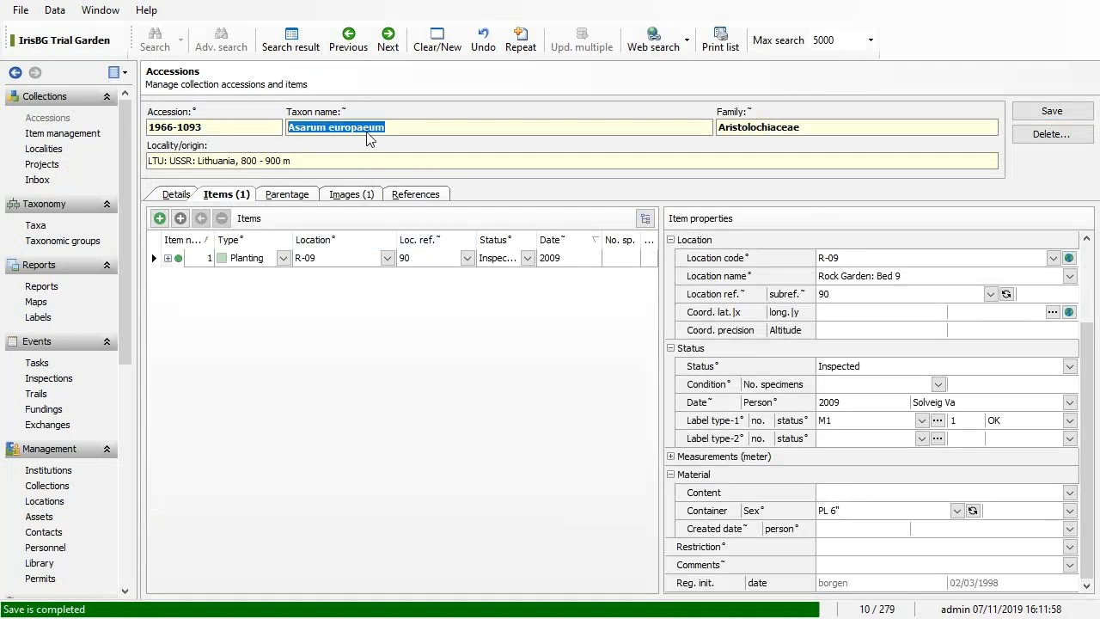
pyautogui.click(348, 198)
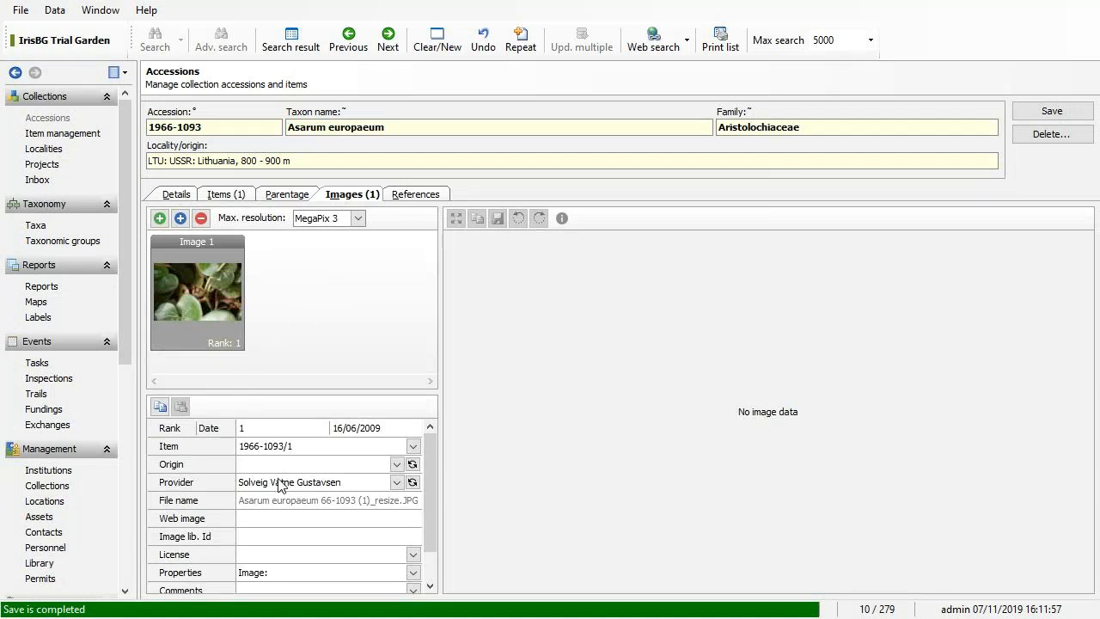
pyautogui.click(219, 302)
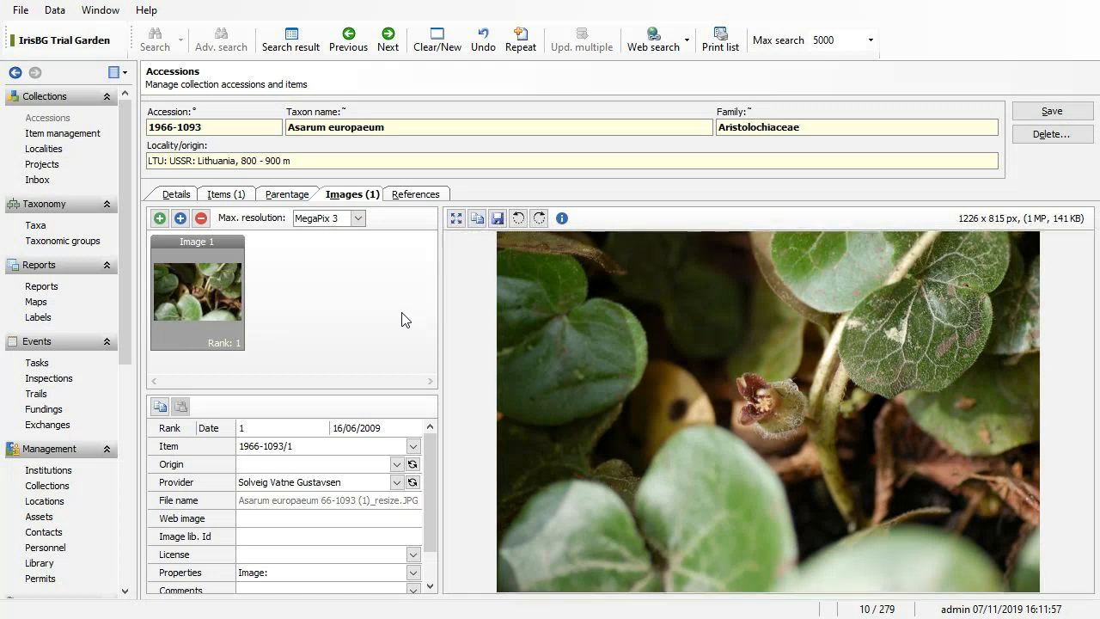
# Switch to the Excel import sheet and fit the ImageRank column width to its contents.
pyautogui.hotkey('alt', 'Tab')
pyautogui.click(660, 253)
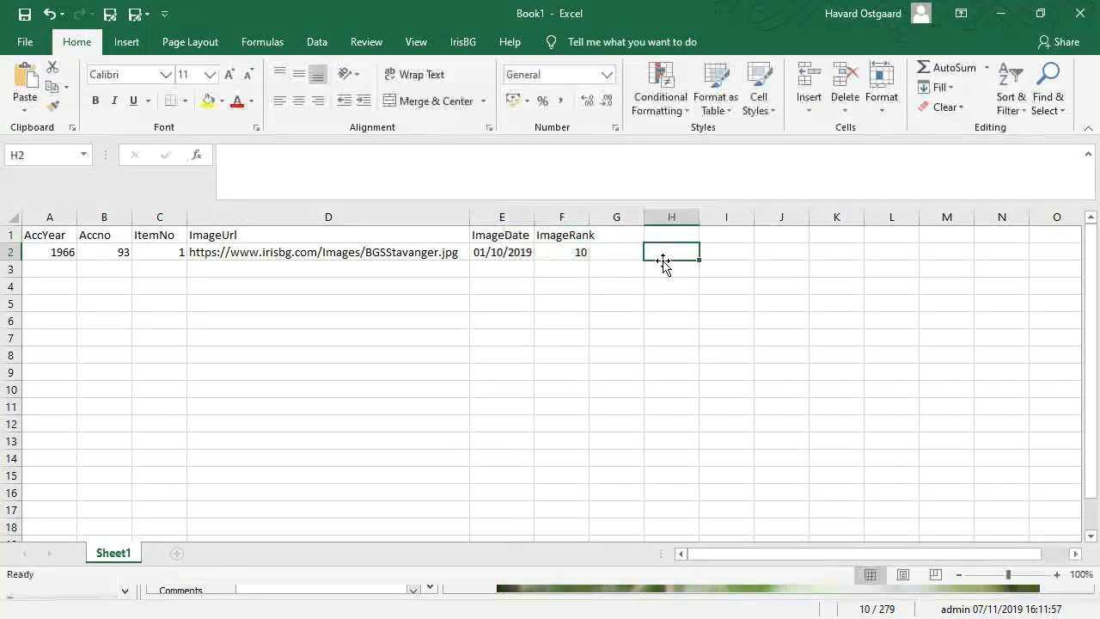
pyautogui.click(567, 233)
pyautogui.doubleClick(590, 218)
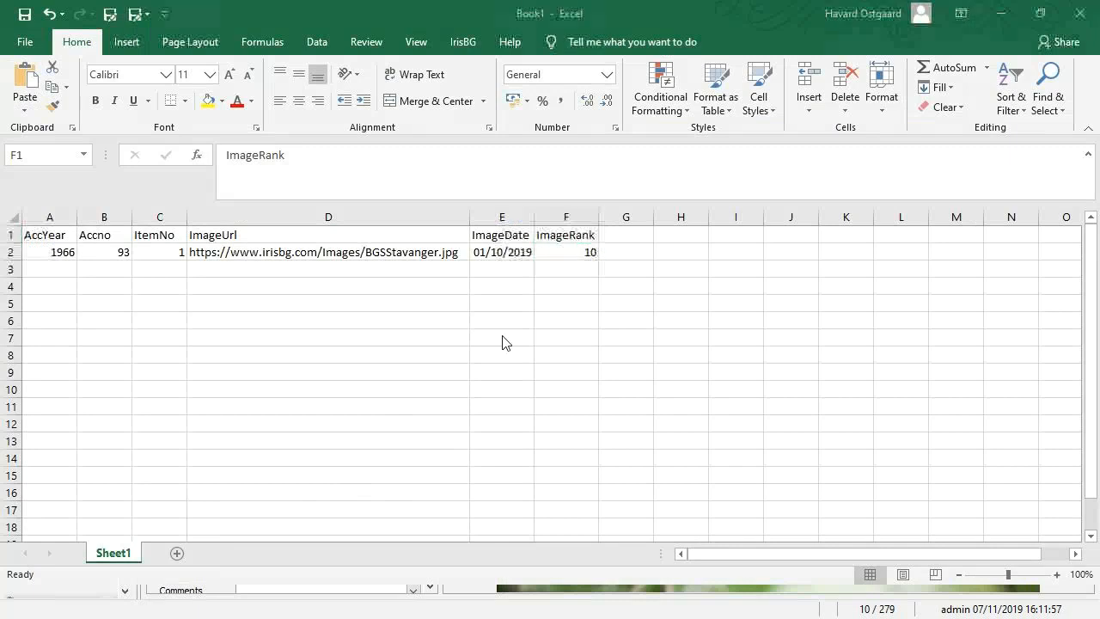
# Switch to the IrisBG help and review the image import fields and notes in the Data import topic.
pyautogui.hotkey('alt', 'Tab')
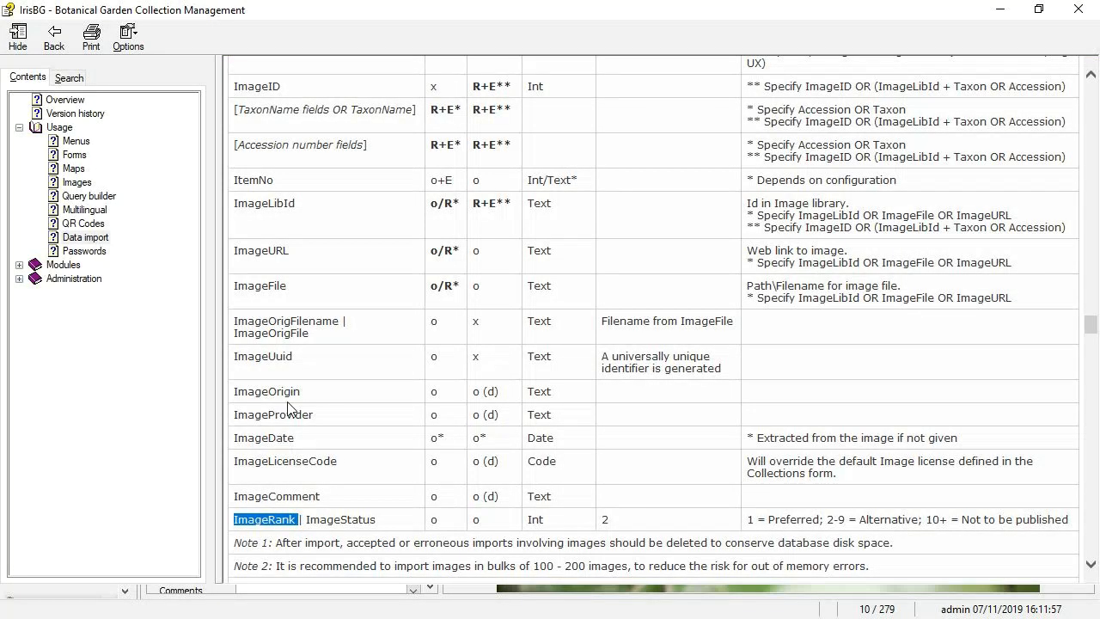
pyautogui.scroll(2, 288, 395)
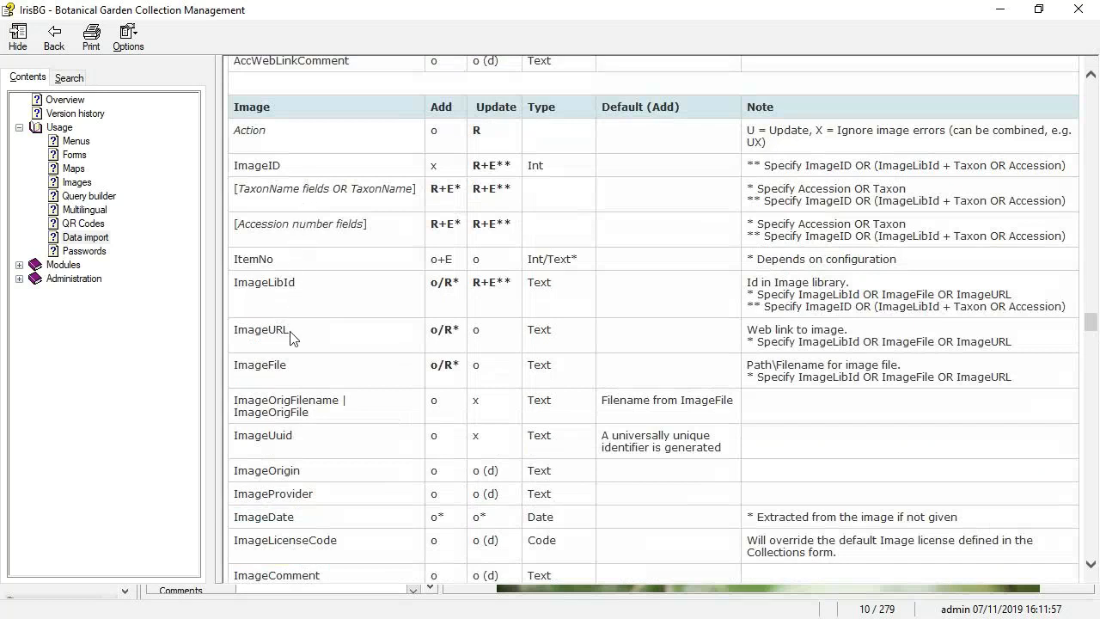
pyautogui.scroll(-4, 294, 340)
pyautogui.scroll(-4, 295, 357)
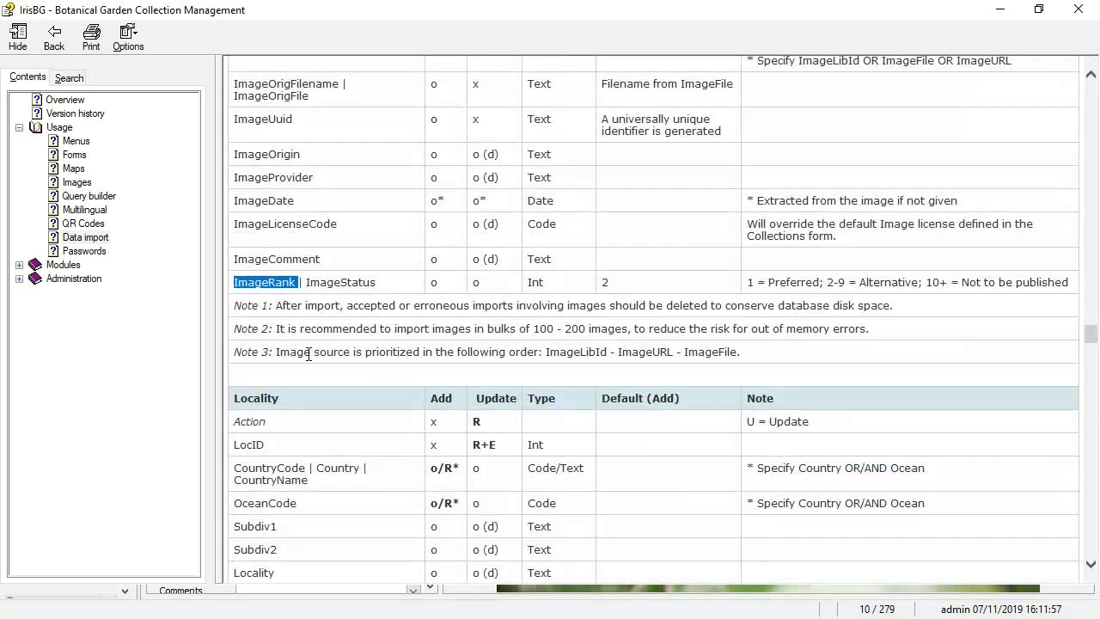
# Return to the Excel import sheet and save the workbook as ImageImportTest1 in the OneDrive Documents folder.
pyautogui.hotkey('alt', 'Tab')
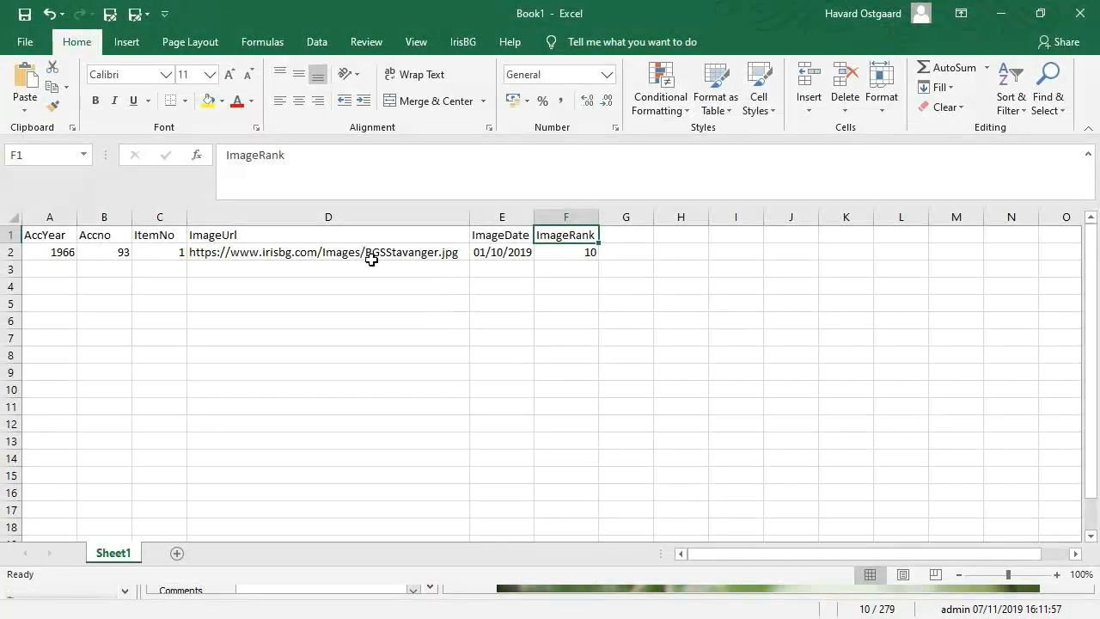
pyautogui.click(361, 253)
pyautogui.hotkey('ctrl', 's')
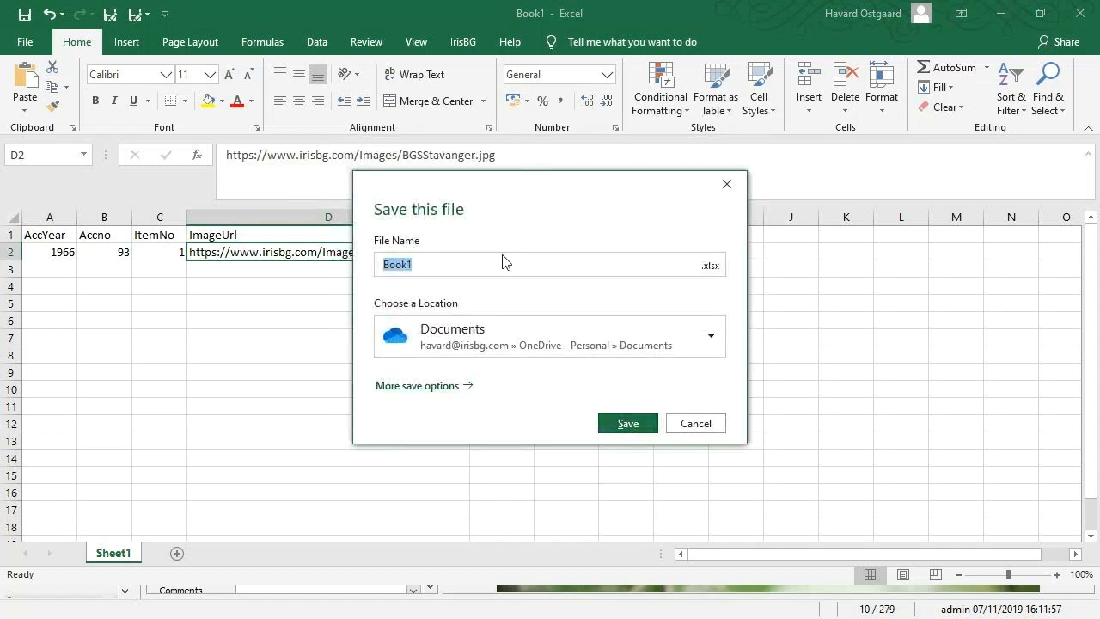
pyautogui.write('ImageI')
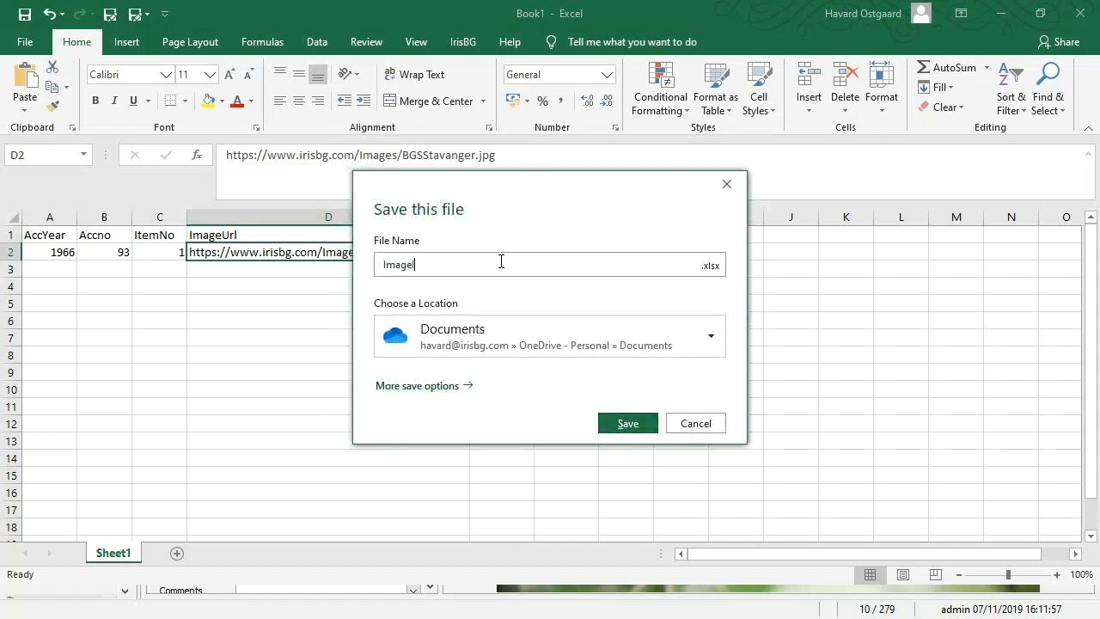
pyautogui.write('mportTest1')
pyautogui.press('Return')
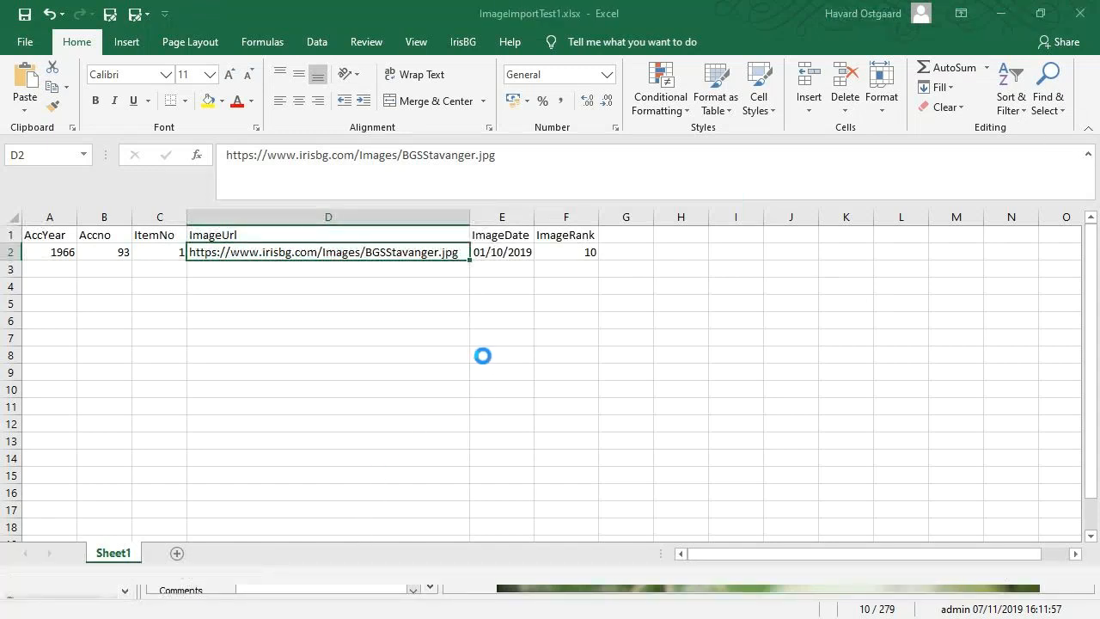
# Switch to IrisBG and open the Import data form.
pyautogui.hotkey('alt', 'Tab')
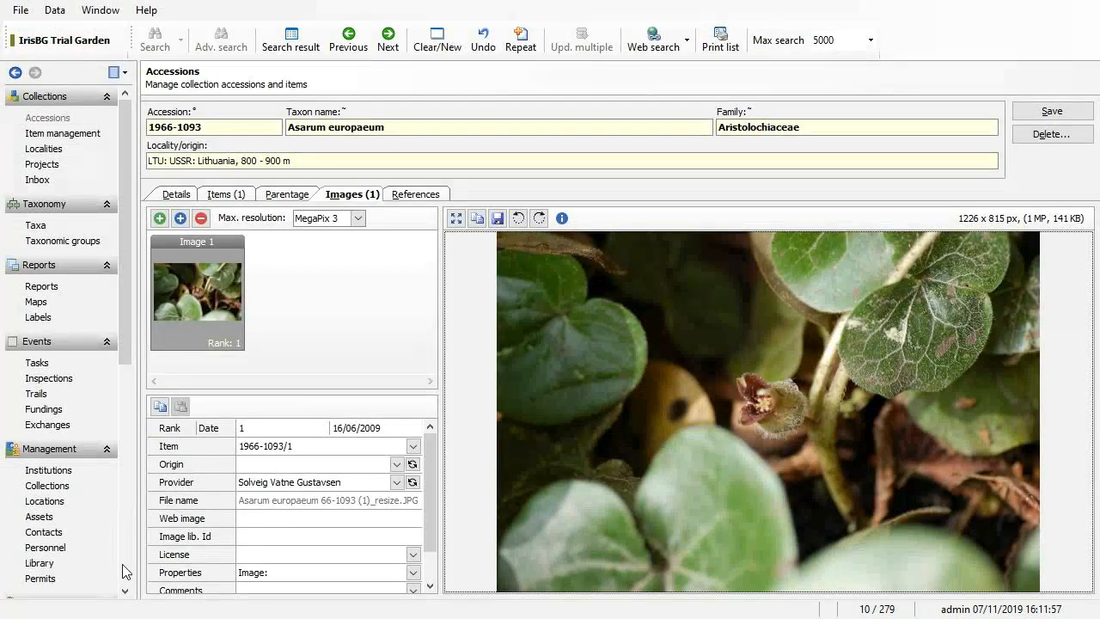
pyautogui.scroll(-5, 125, 570)
pyautogui.click(69, 563)
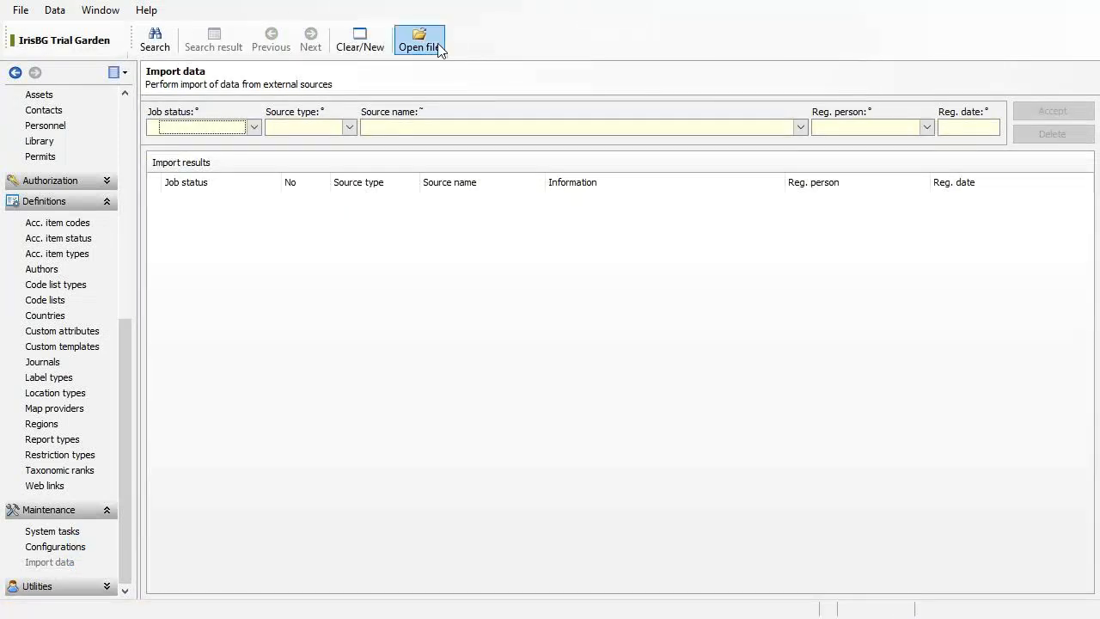
pyautogui.click(438, 48)
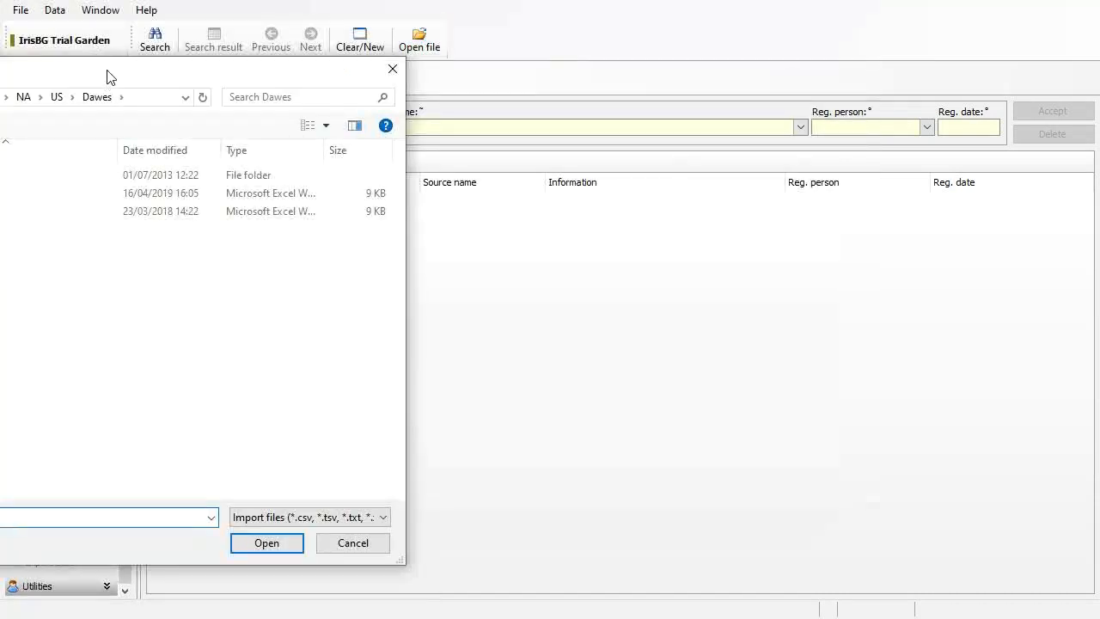
pyautogui.press('Escape')
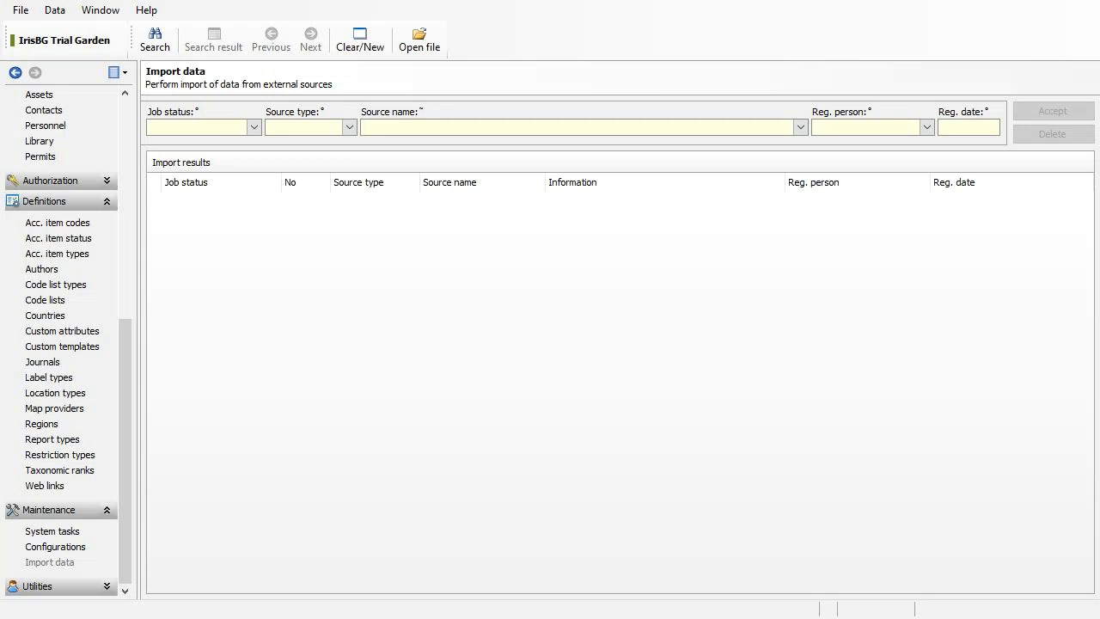
pyautogui.hotkey('alt', 'Tab')
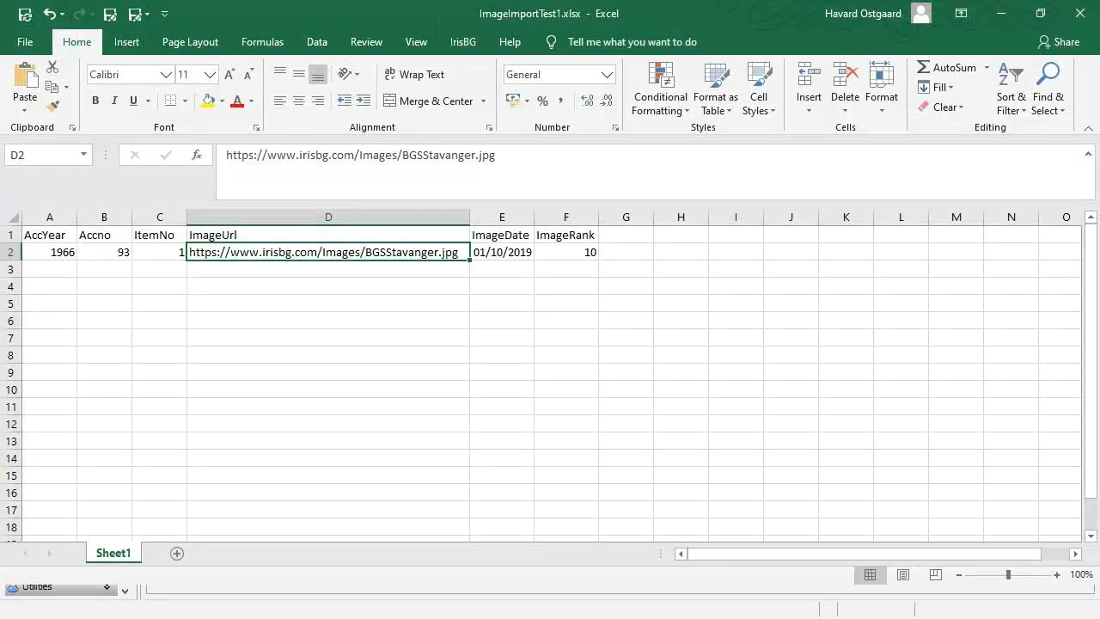
pyautogui.click(25, 43)
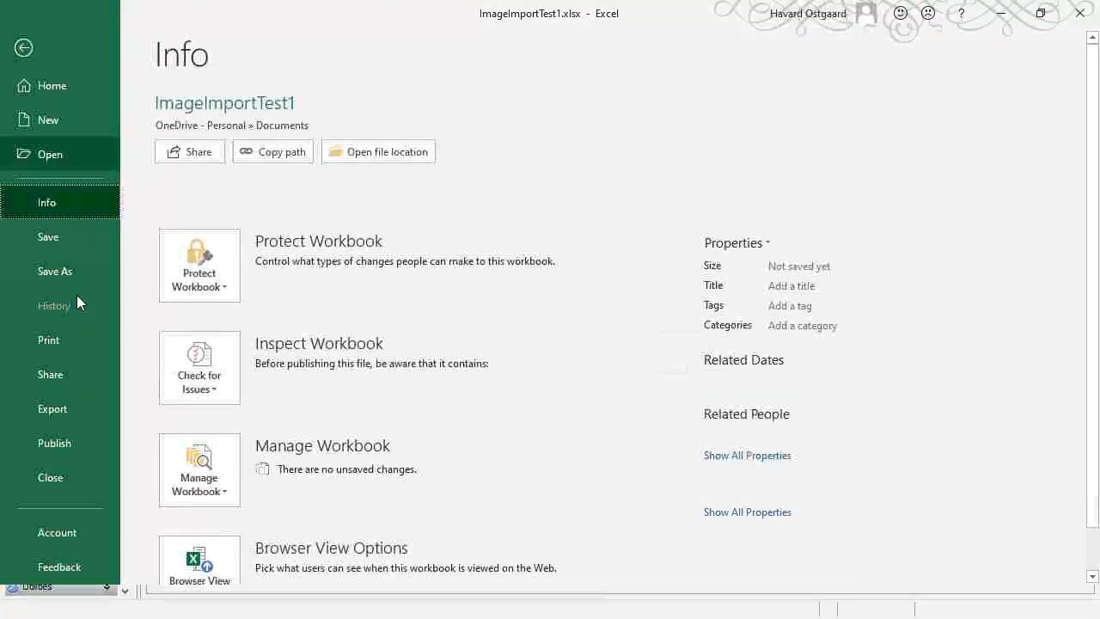
pyautogui.click(75, 270)
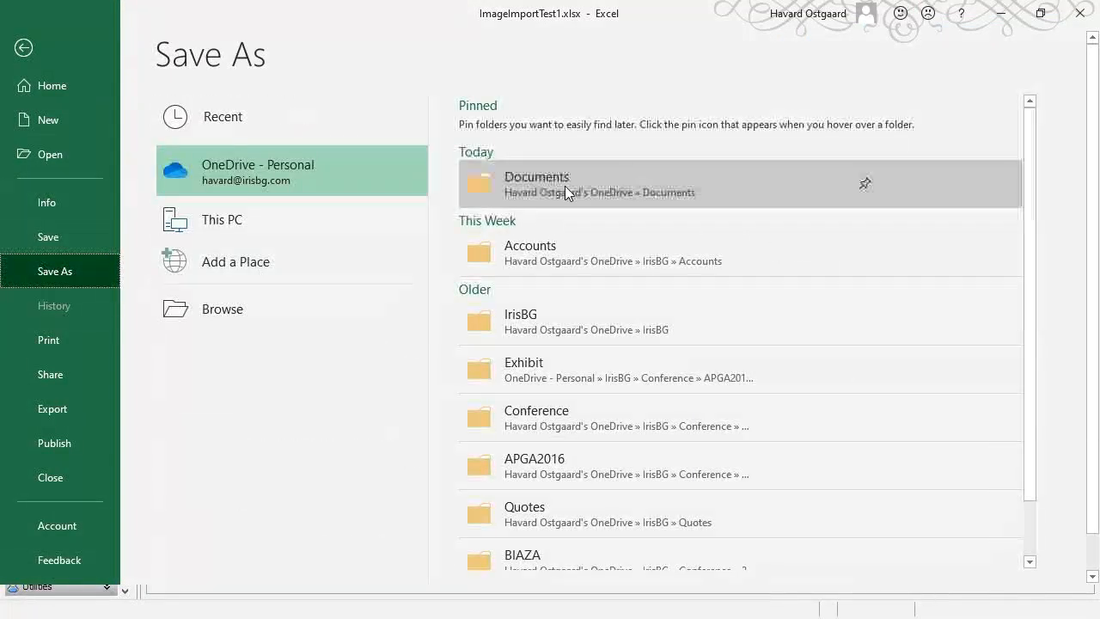
pyautogui.press('Escape')
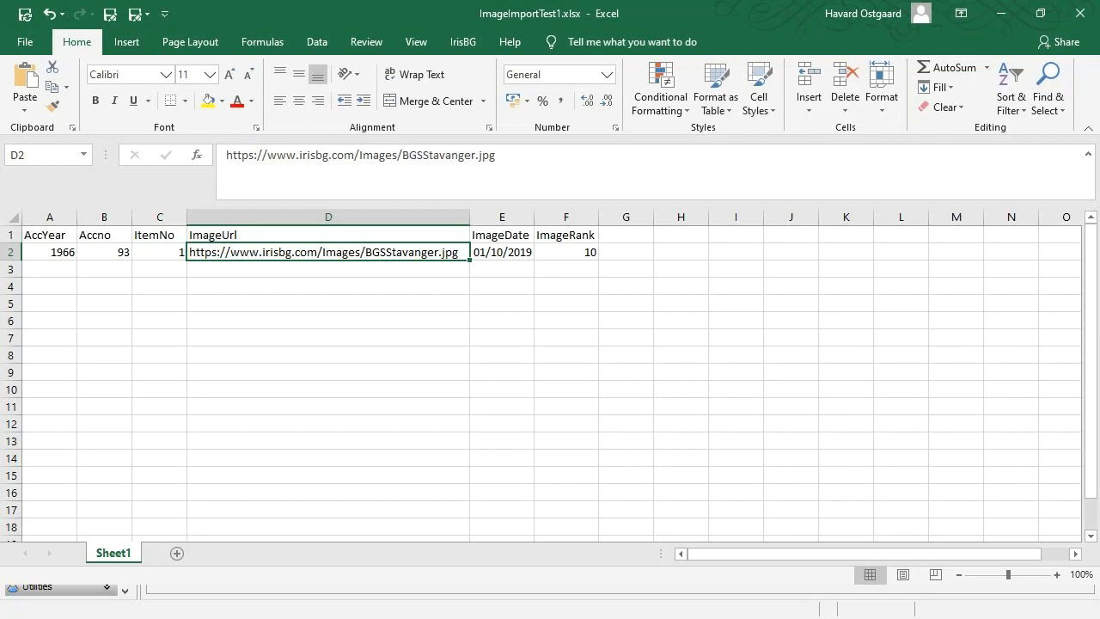
# Return to the Import data form in IrisBG, run the import of ImageImportTest1.xlsx and expand the accession row in its results.
pyautogui.hotkey('alt', 'Tab')
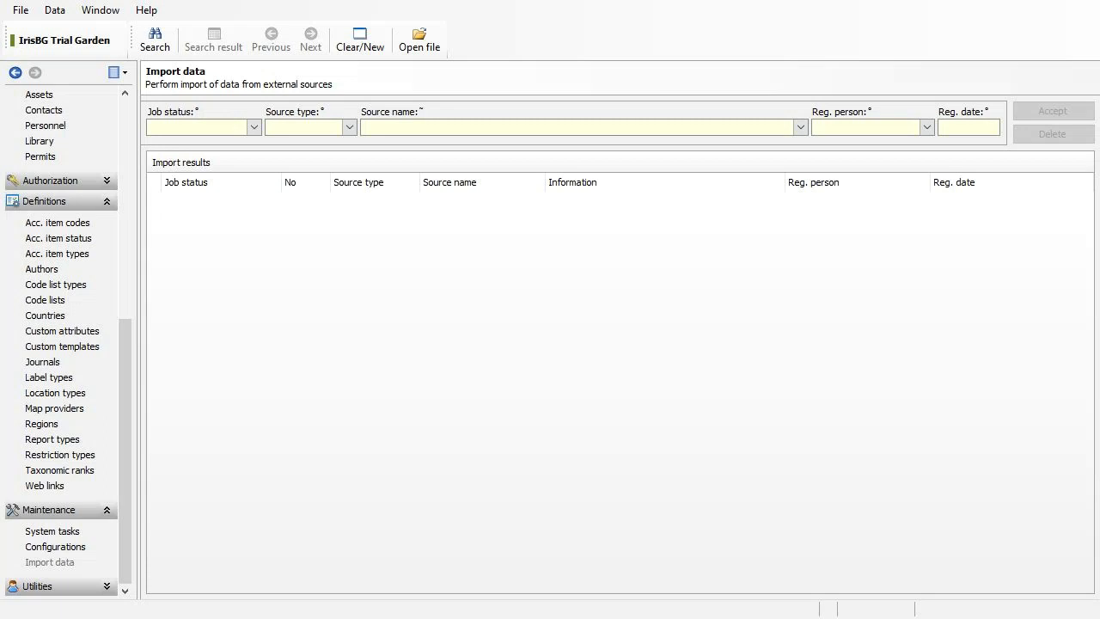
pyautogui.hotkey('alt', 'Tab')
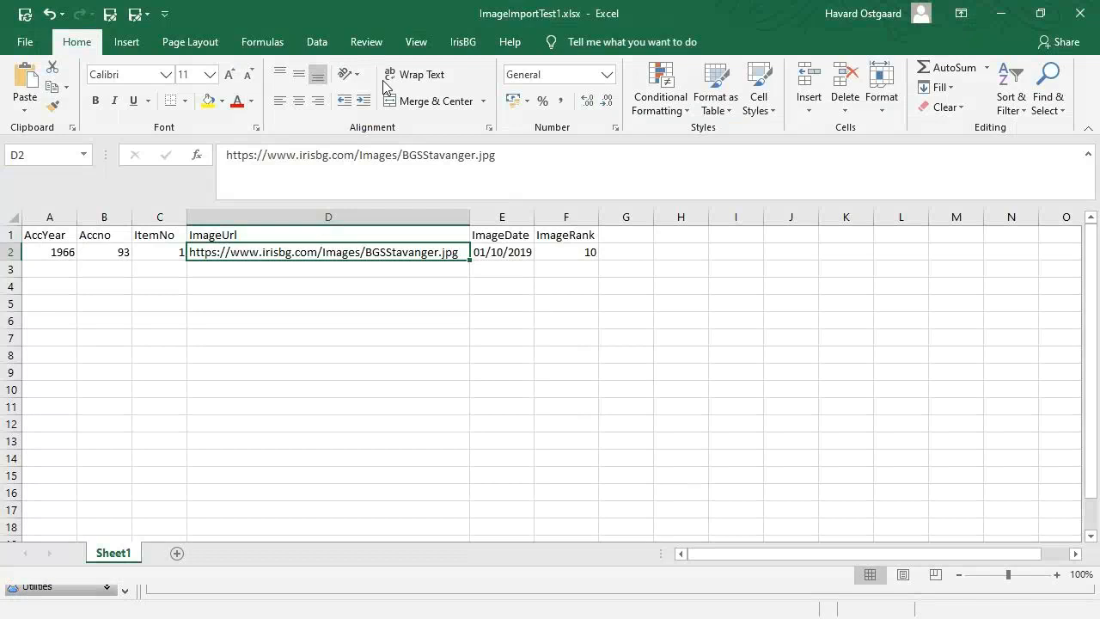
pyautogui.hotkey('alt', 'Tab')
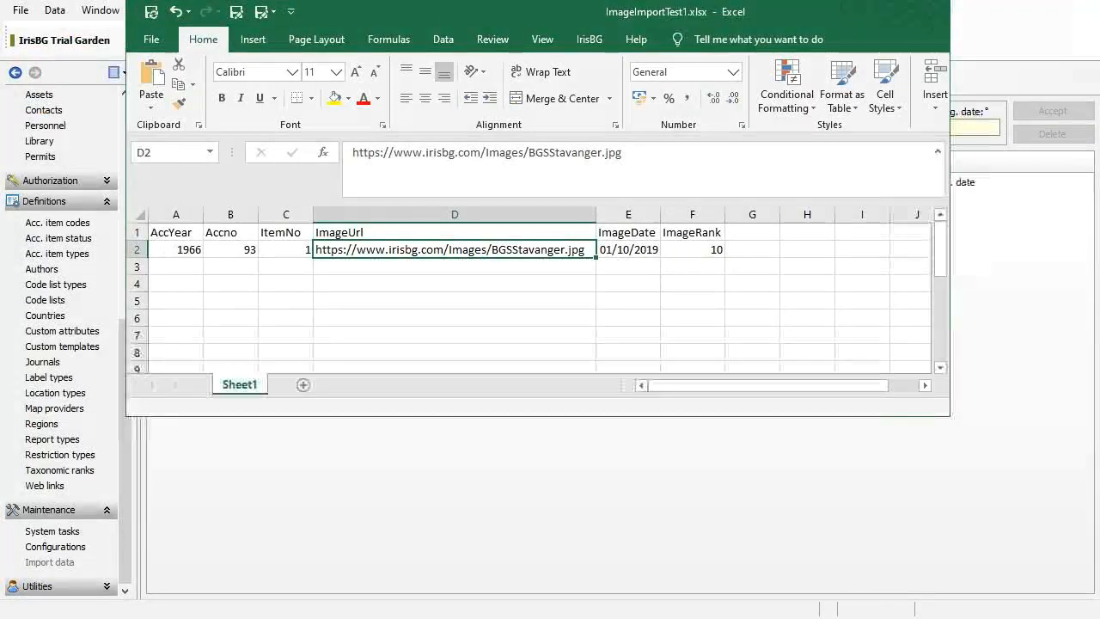
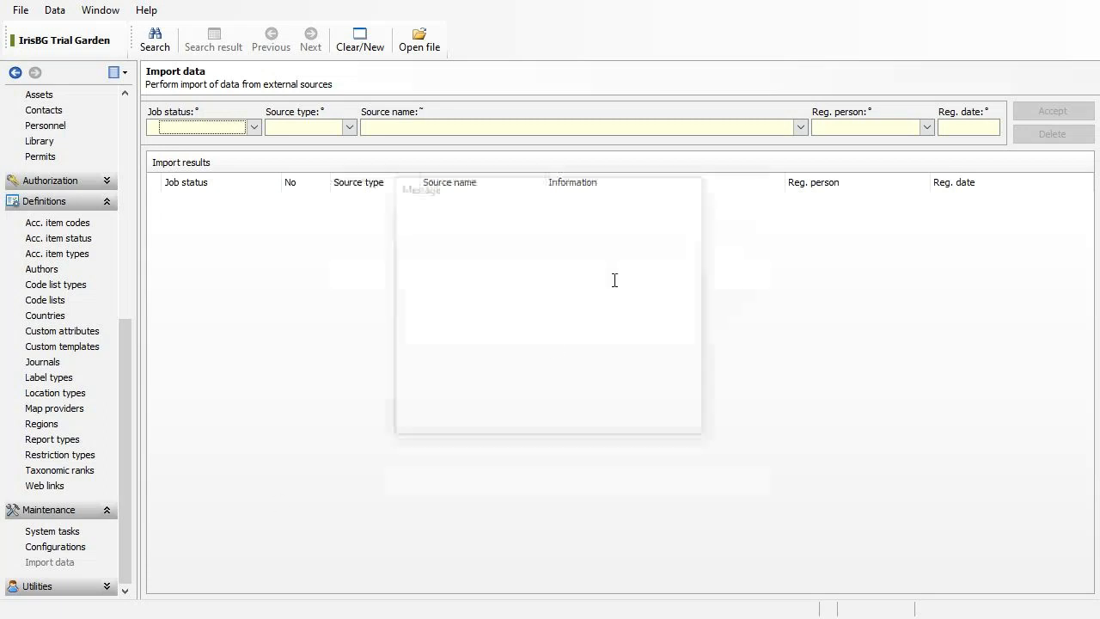
pyautogui.click(597, 405)
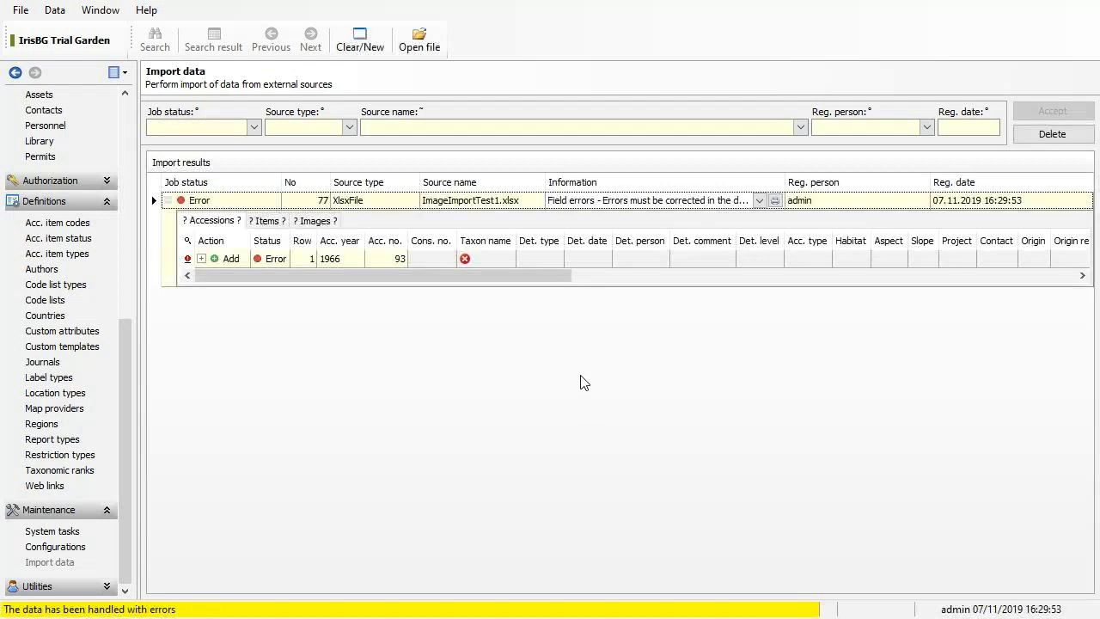
pyautogui.click(474, 259)
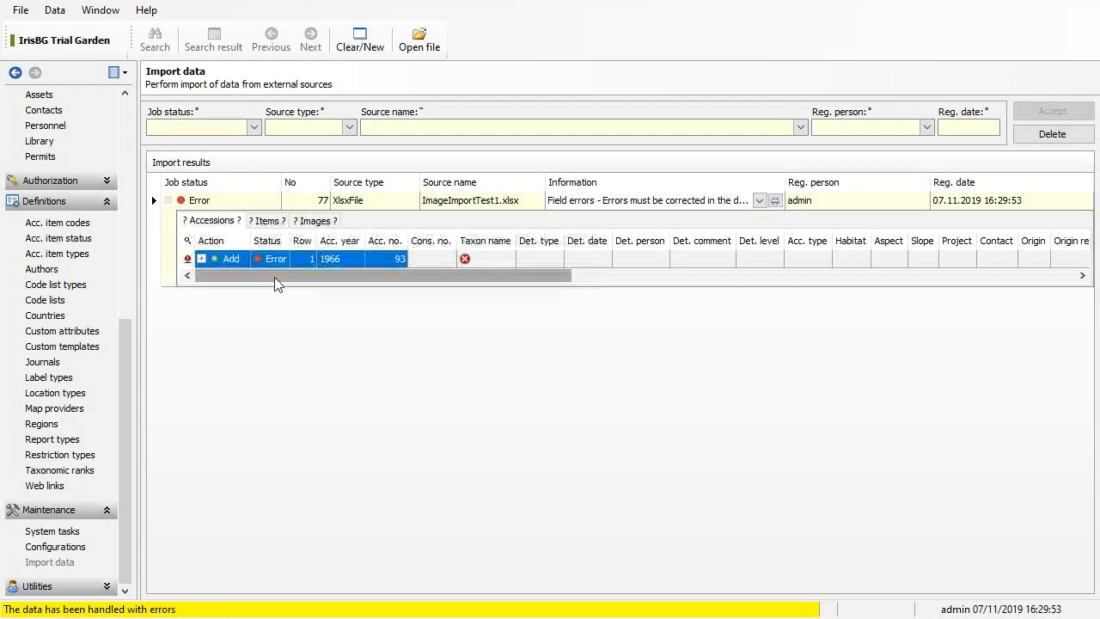
pyautogui.click(201, 259)
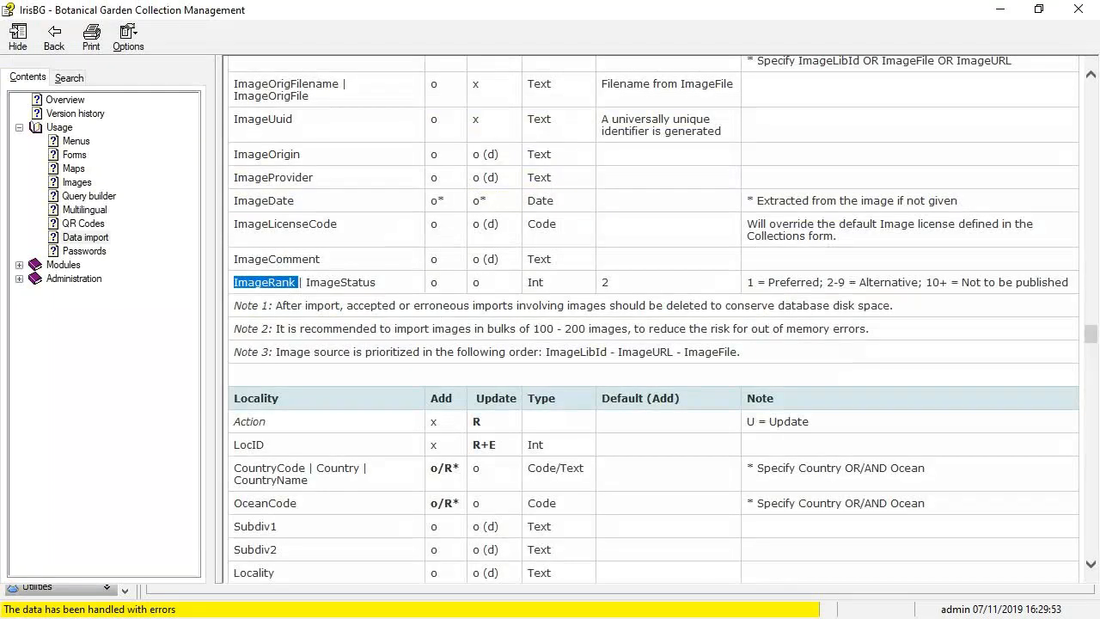
# Review the taxon, accession and image field requirements in the Data import topic of the IrisBG help.
pyautogui.scroll(5, 980, 373)
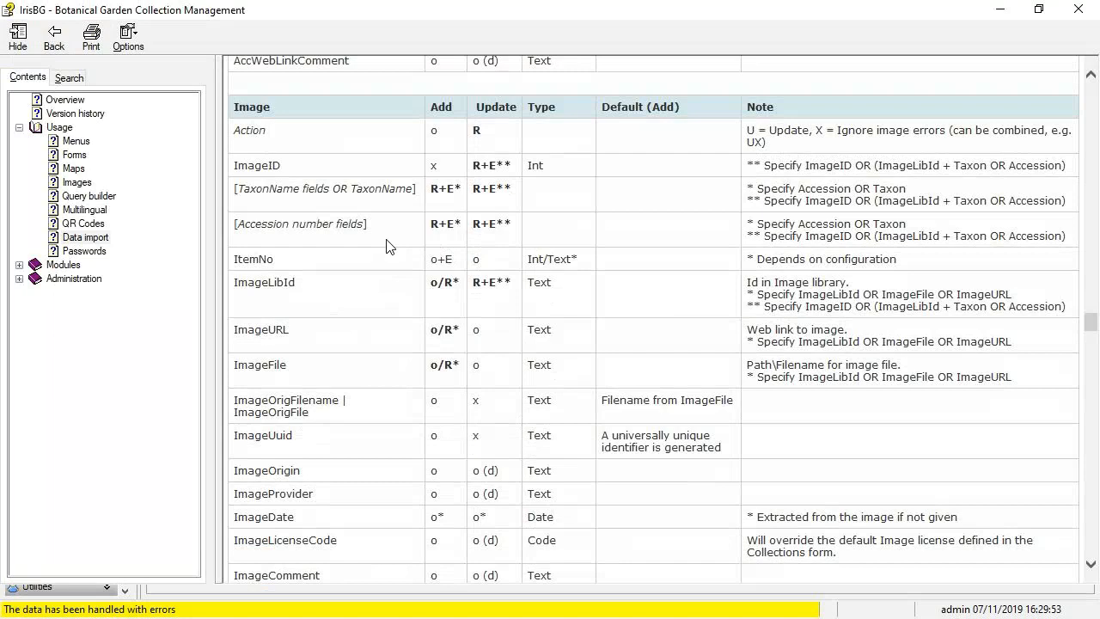
pyautogui.scroll(20, 387, 246)
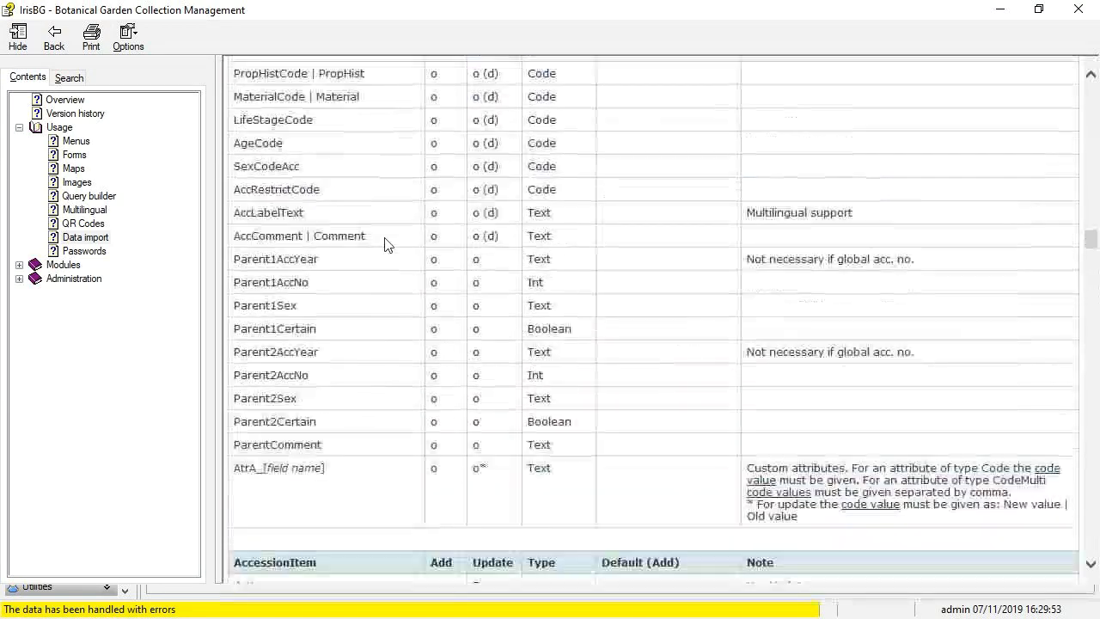
pyautogui.scroll(15, 384, 244)
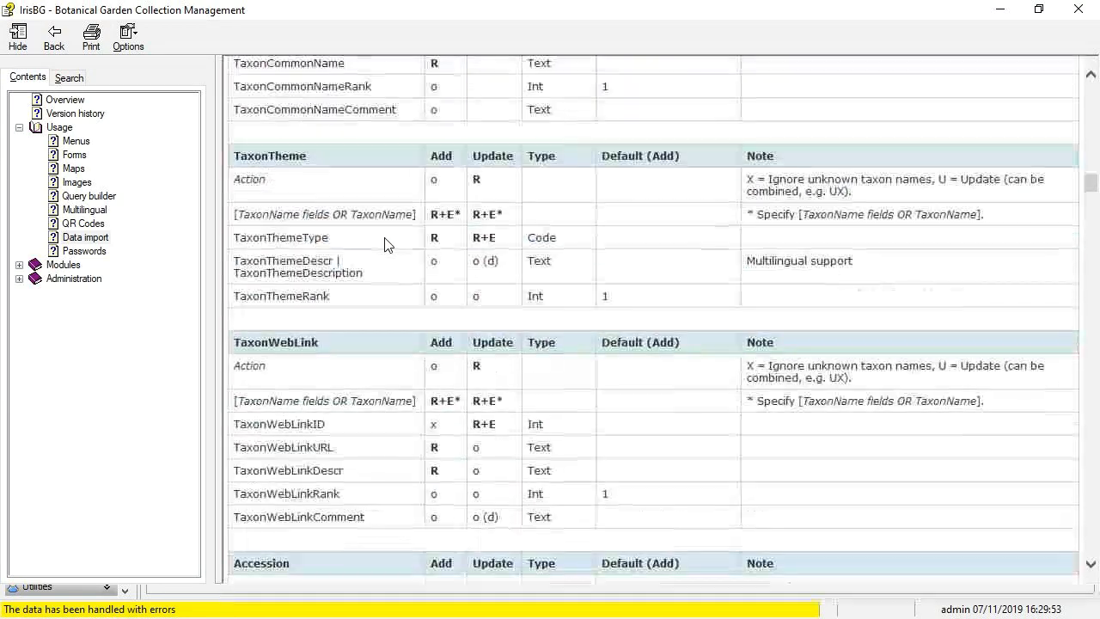
pyautogui.scroll(10, 384, 245)
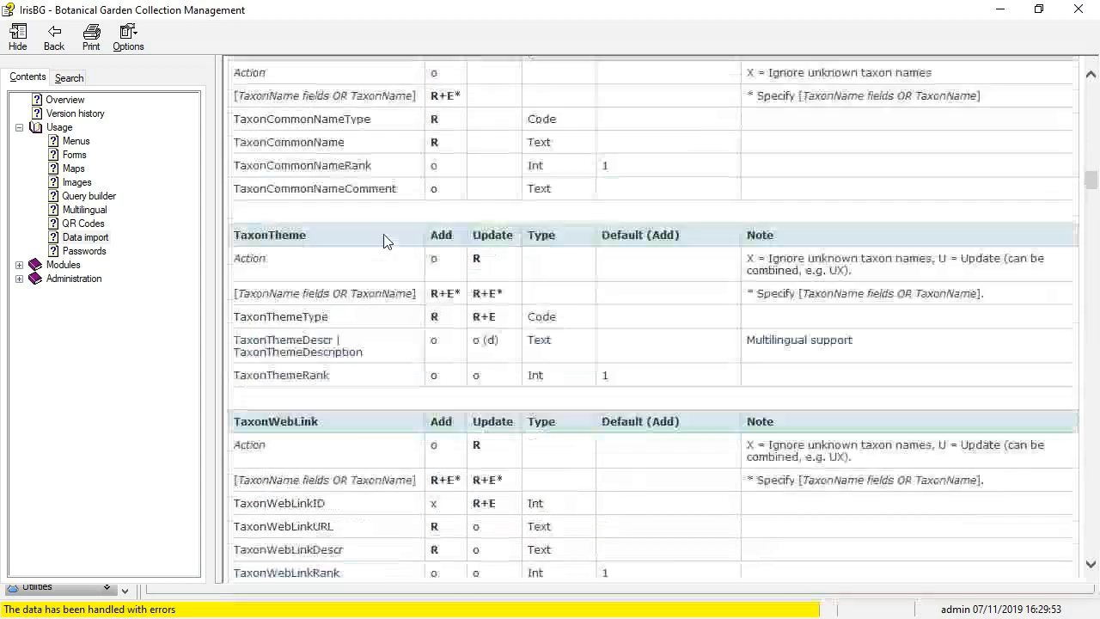
pyautogui.scroll(12, 385, 243)
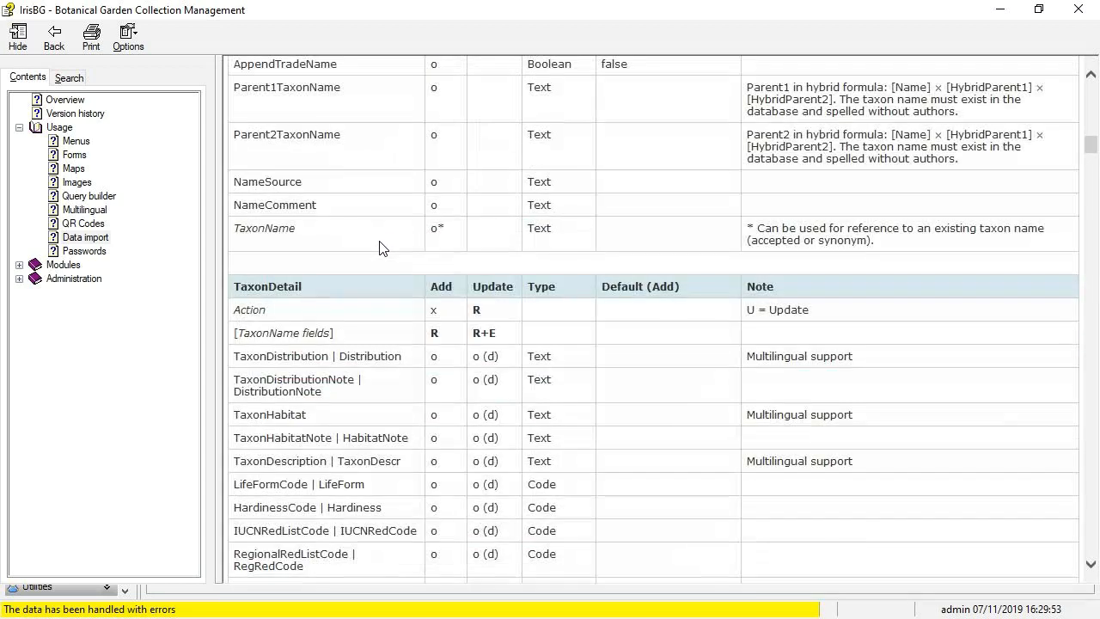
pyautogui.scroll(5, 382, 247)
pyautogui.scroll(-8, 381, 250)
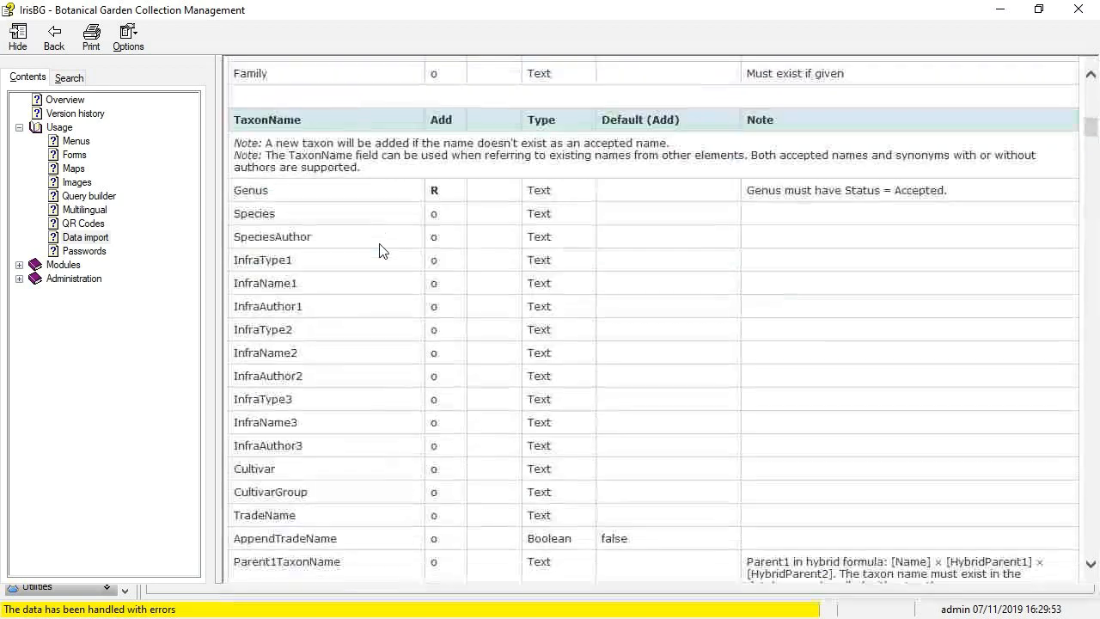
pyautogui.scroll(-15, 383, 250)
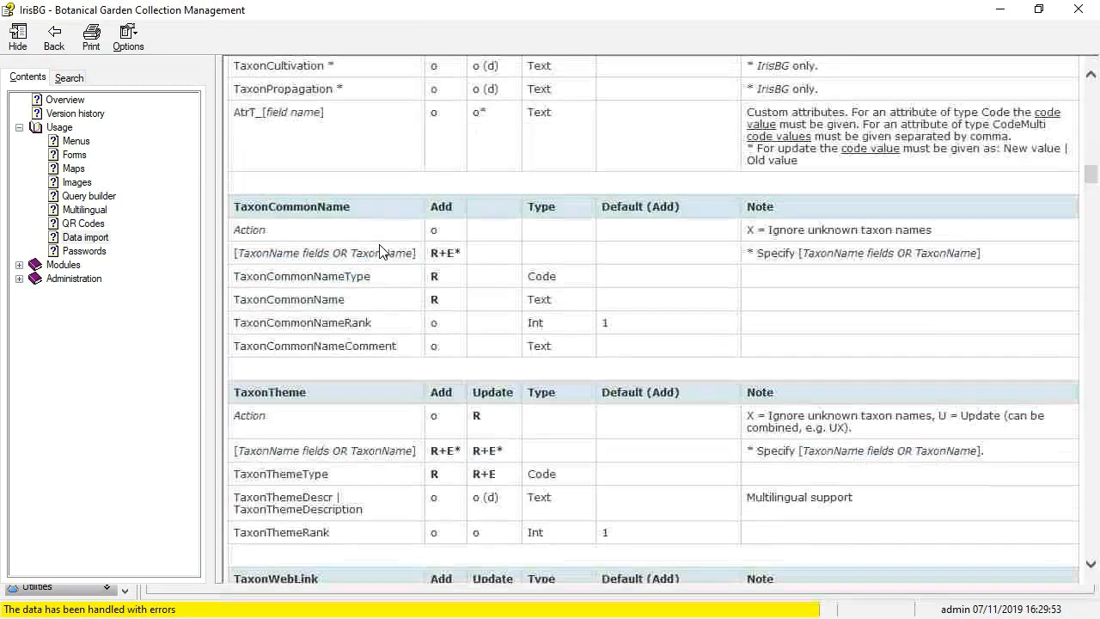
pyautogui.scroll(-5, 381, 247)
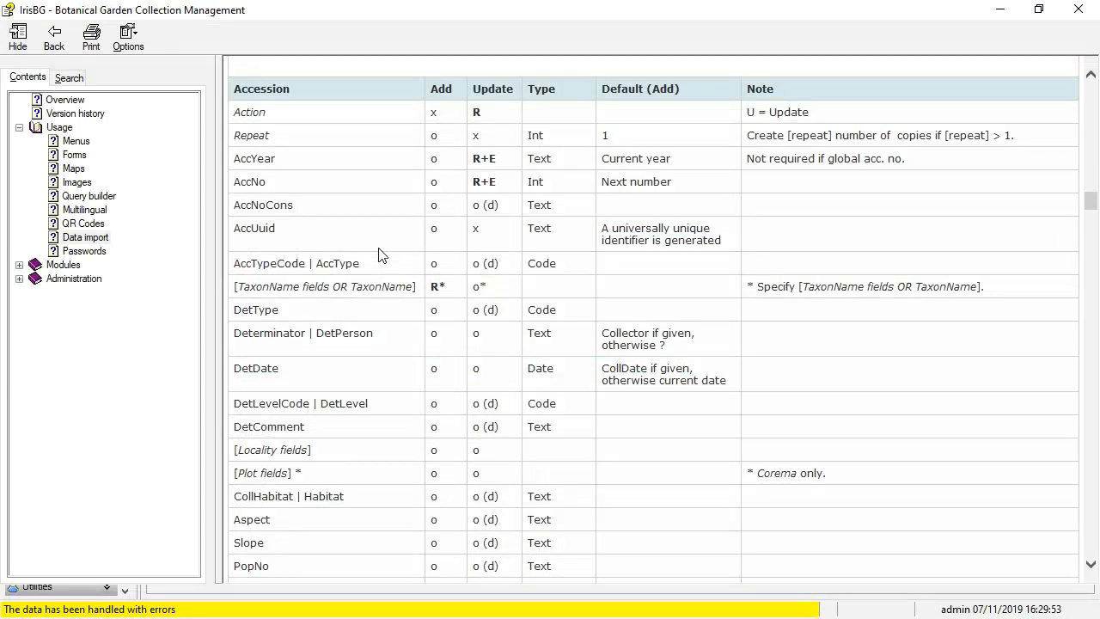
pyautogui.scroll(-18, 381, 255)
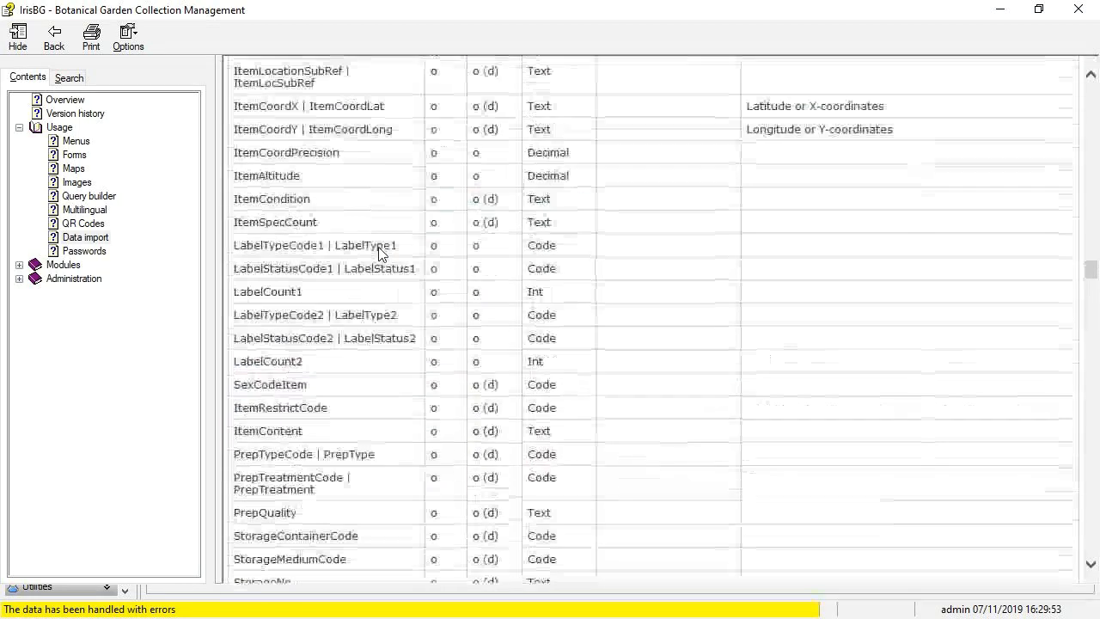
pyautogui.scroll(-15, 381, 251)
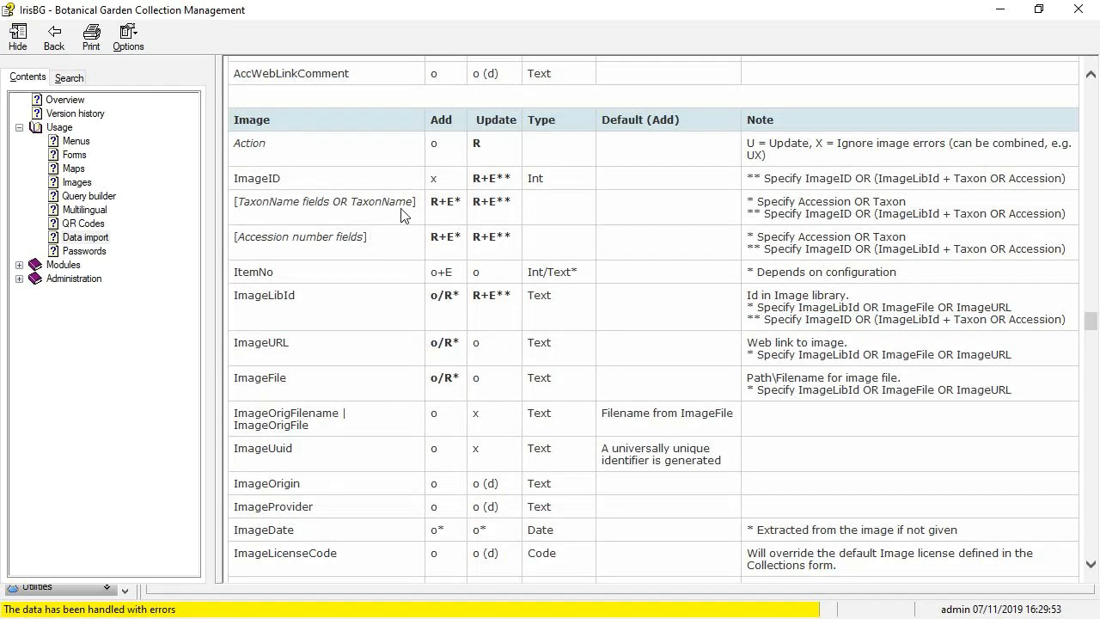
pyautogui.doubleClick(288, 202)
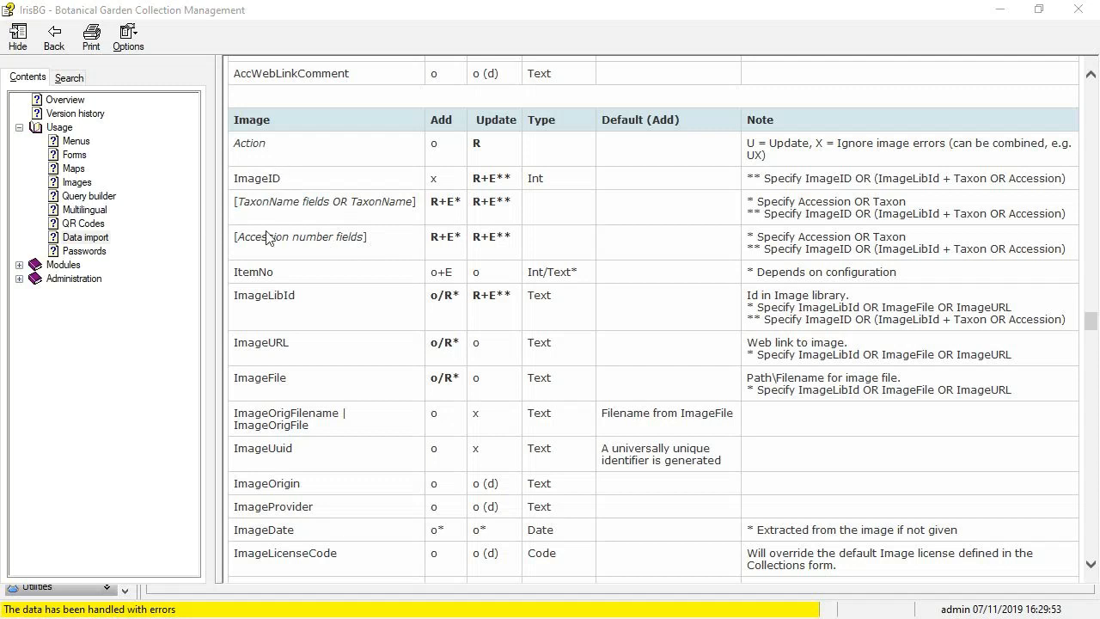
# Switch to the Excel import sheet, maximize it and replace the AccYear heading in A1 with TaxonName.
pyautogui.hotkey('alt', 'Tab')
pyautogui.doubleClick(798, 151)
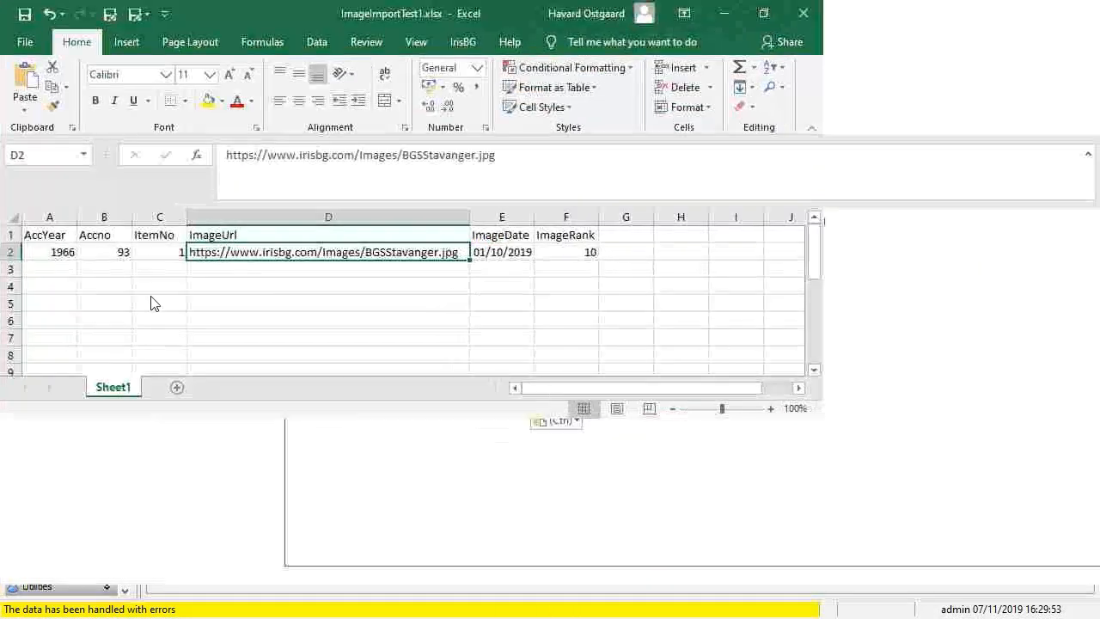
pyautogui.click(74, 236)
pyautogui.write('Ta')
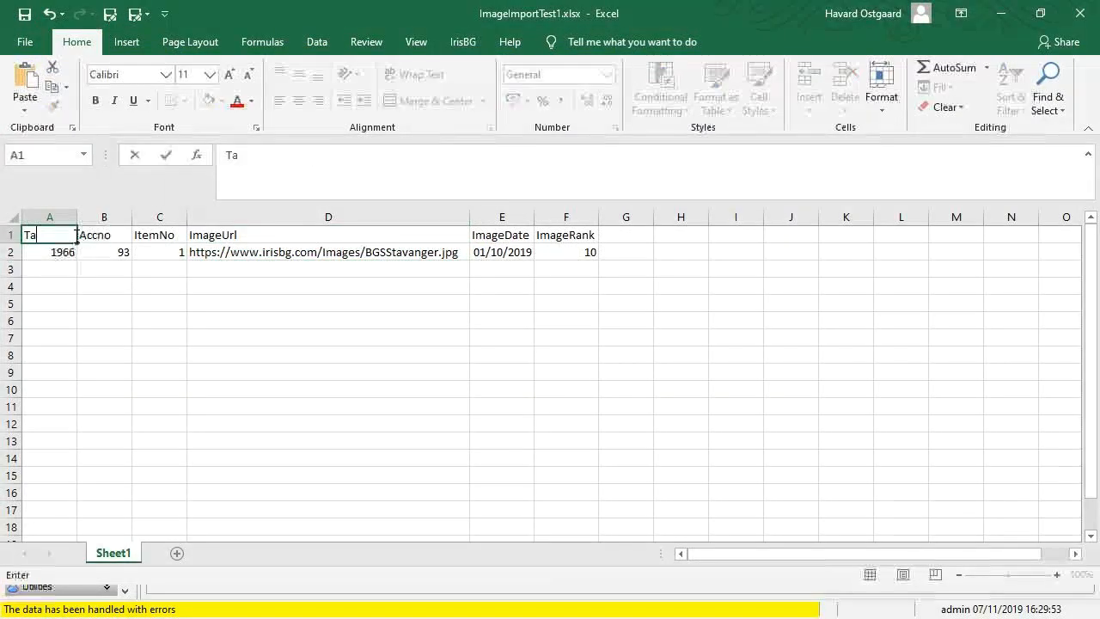
pyautogui.write('xonName')
pyautogui.press('Return')
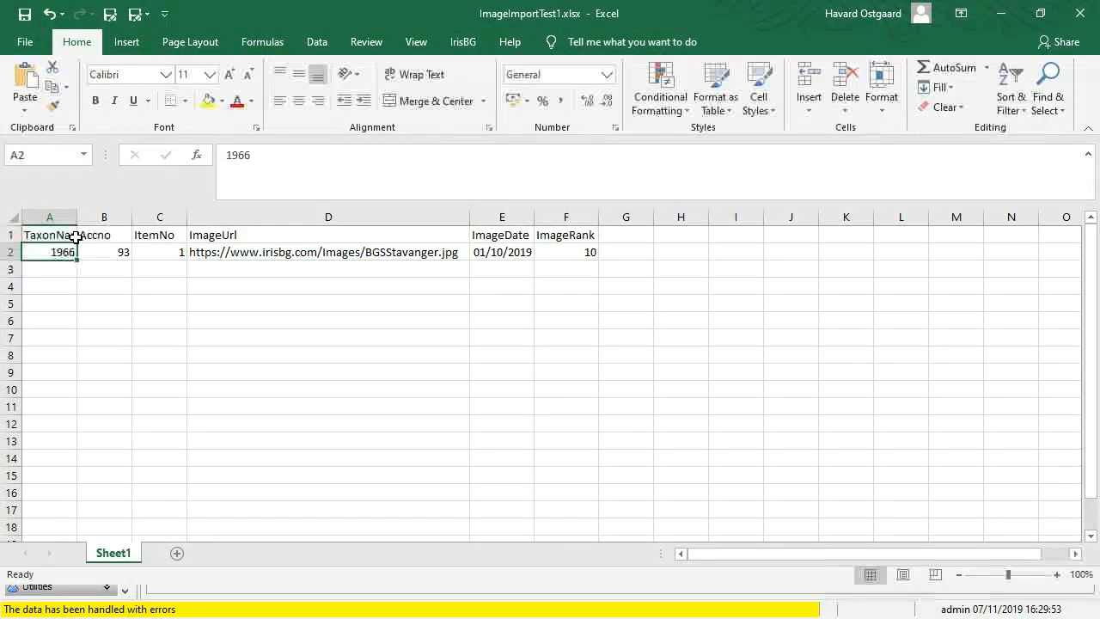
# Copy the taxon name Asarum europaeum from the IrisBG Accessions form into cell A2 of the Excel sheet and fit column A's width.
pyautogui.hotkey('alt', 'Tab')
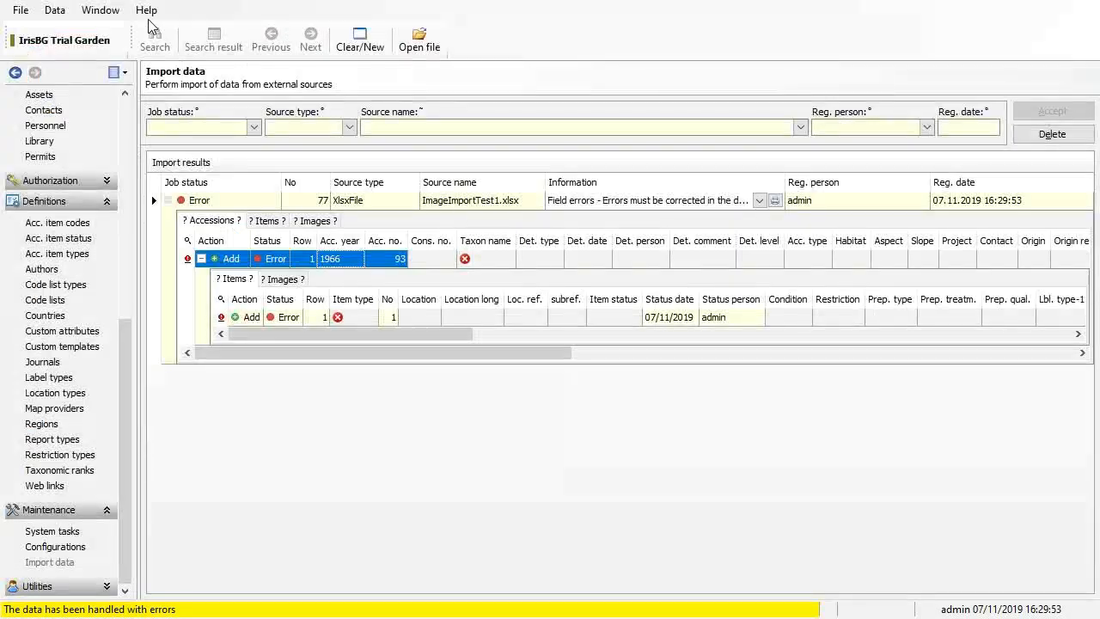
pyautogui.click(15, 73)
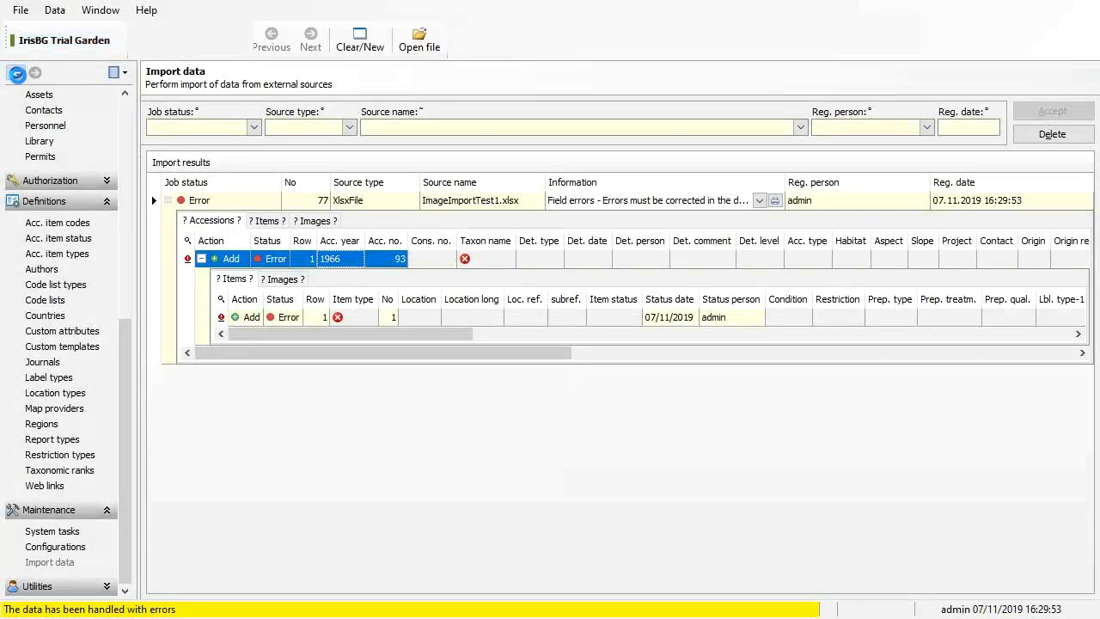
pyautogui.tripleClick(390, 130)
pyautogui.hotkey('ctrl', 'c')
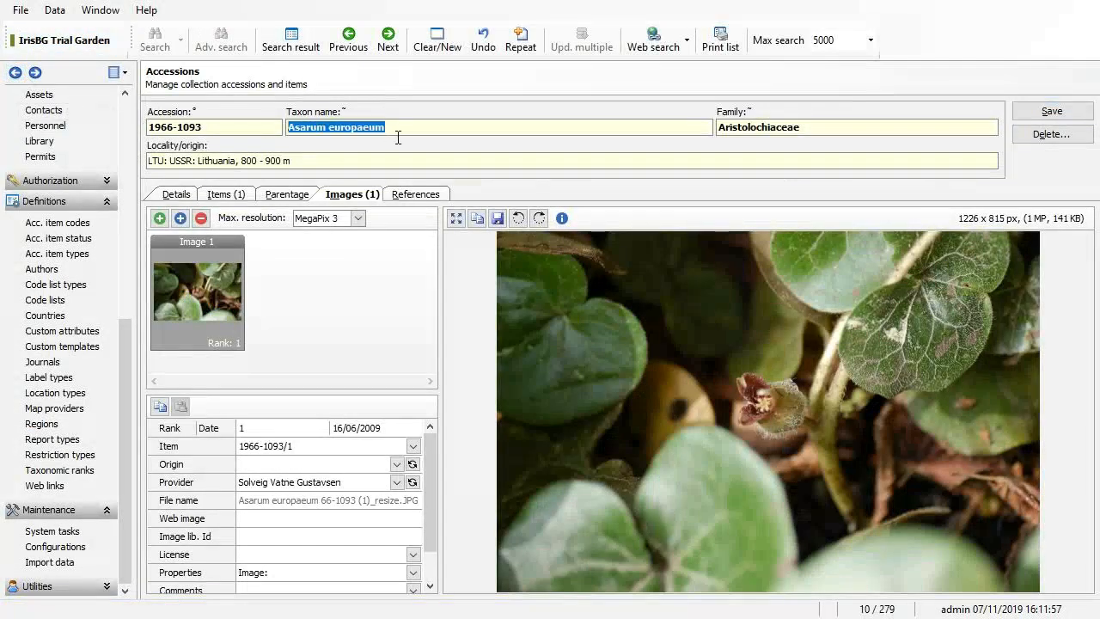
pyautogui.hotkey('alt', 'Tab')
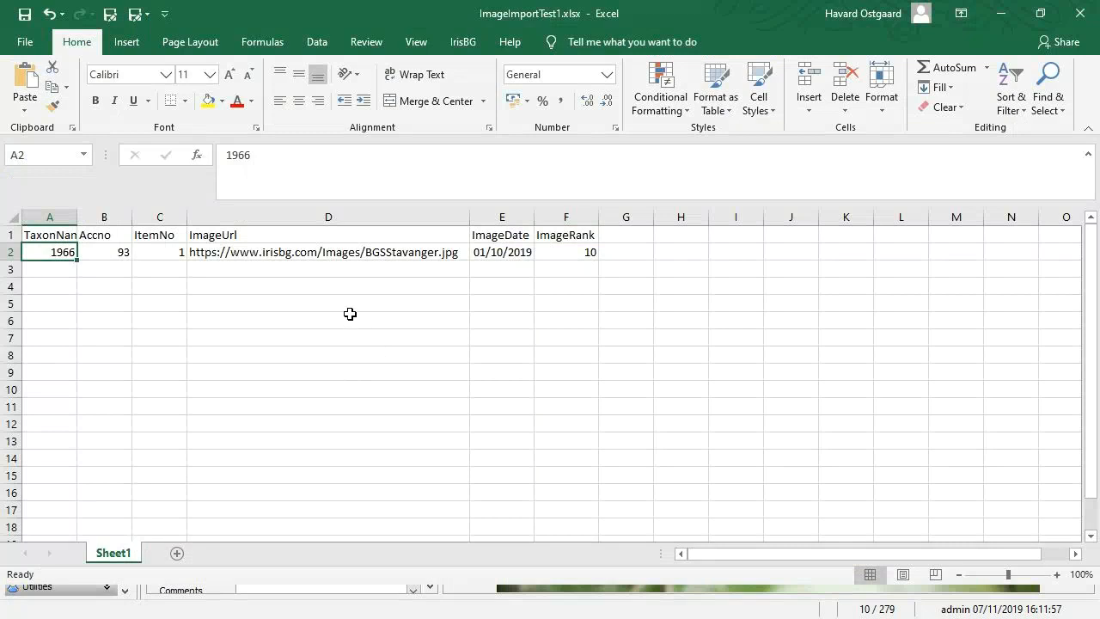
pyautogui.hotkey('ctrl', 'v')
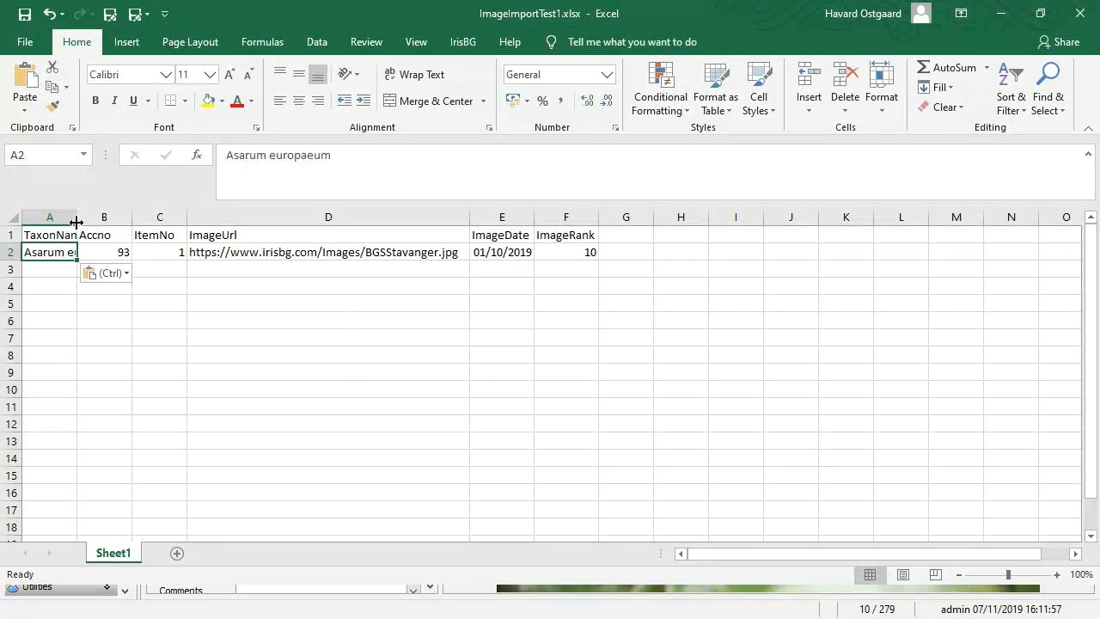
pyautogui.doubleClick(77, 223)
# Delete the Accno and ItemNo columns from the import sheet.
pyautogui.click(170, 230)
pyautogui.moveTo(163, 217); pyautogui.dragTo(217, 217)
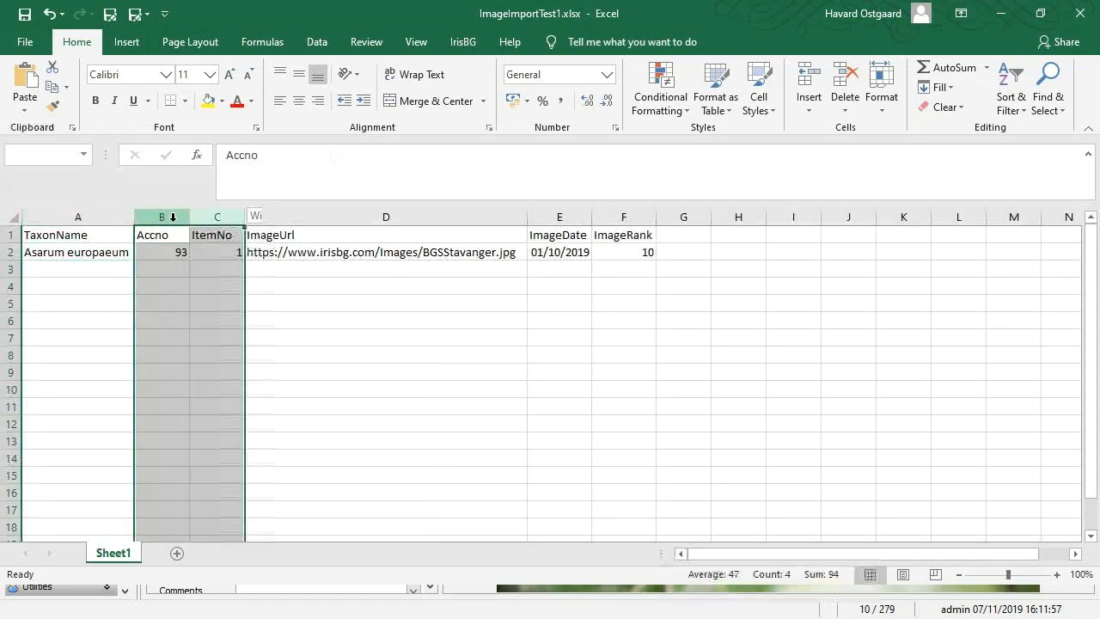
pyautogui.rightClick(172, 216)
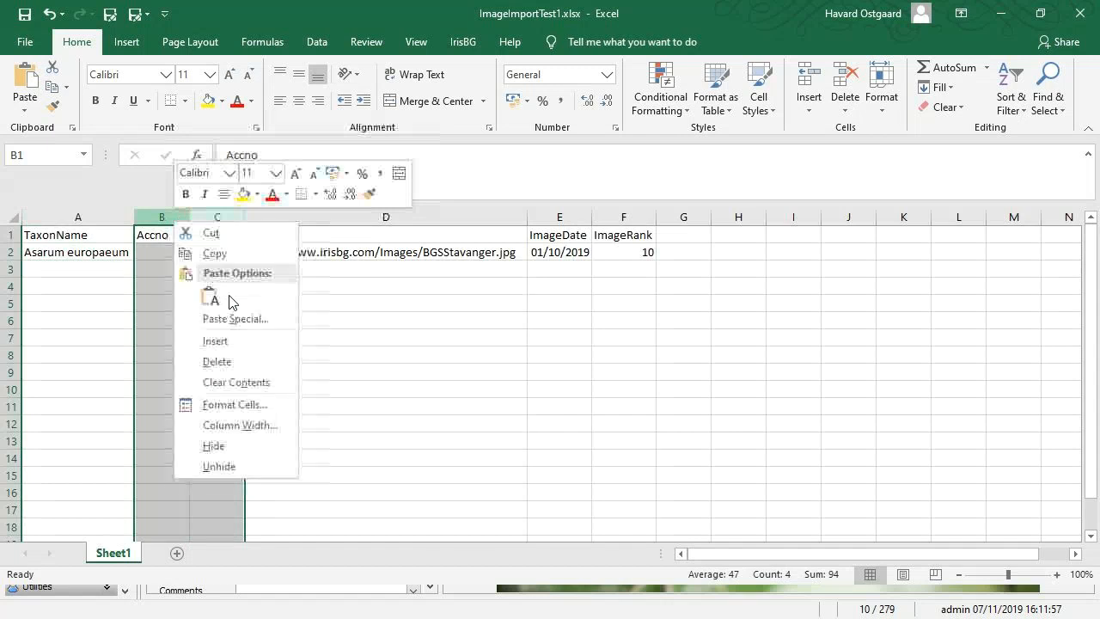
pyautogui.click(269, 361)
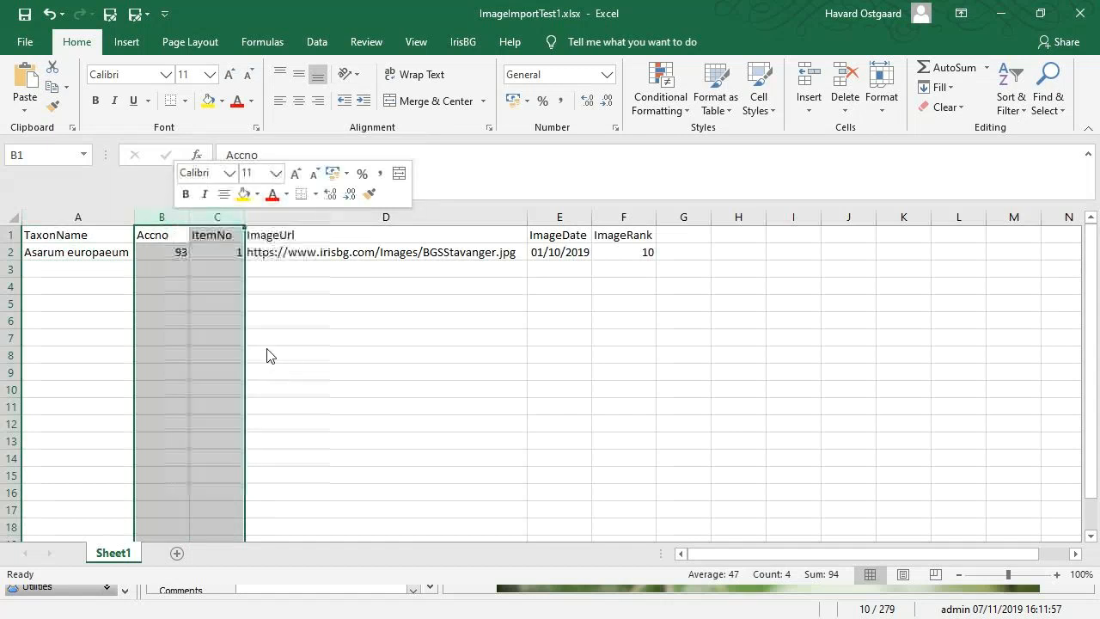
pyautogui.click(282, 271)
pyautogui.press('Up')
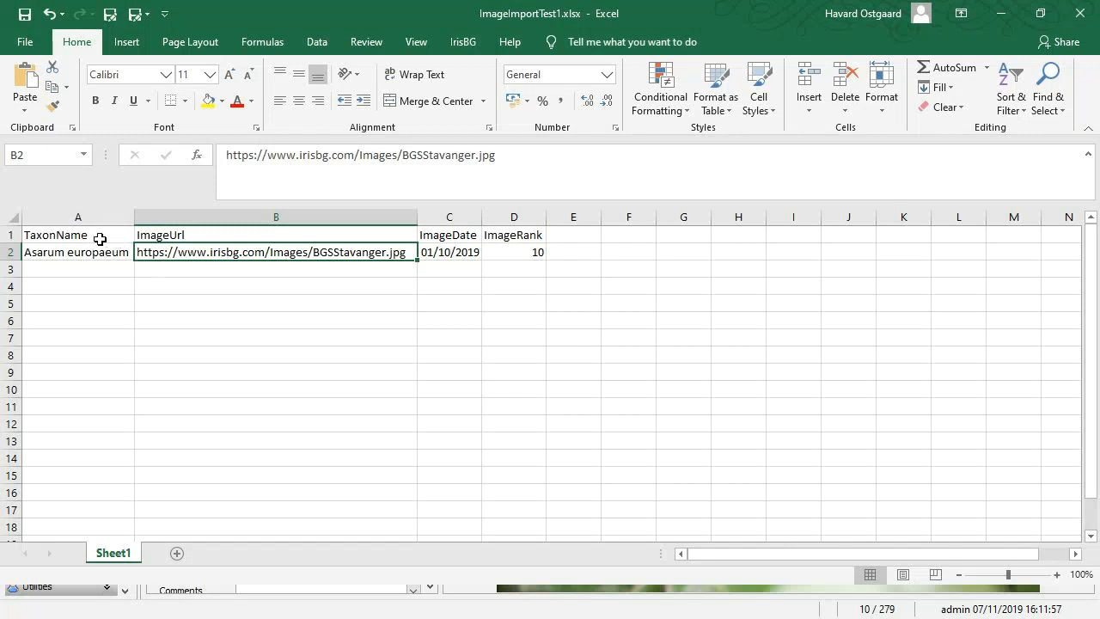
pyautogui.press('Down')
pyautogui.press('Up')
pyautogui.press('Down')
pyautogui.press('Up')
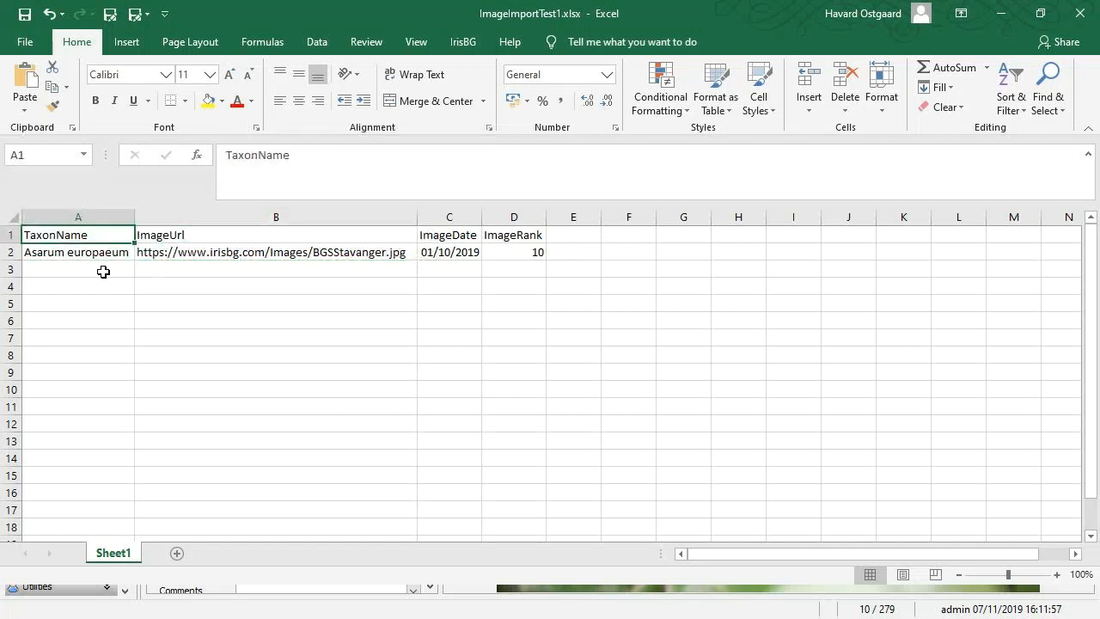
pyautogui.hotkey('shift', 'Down')
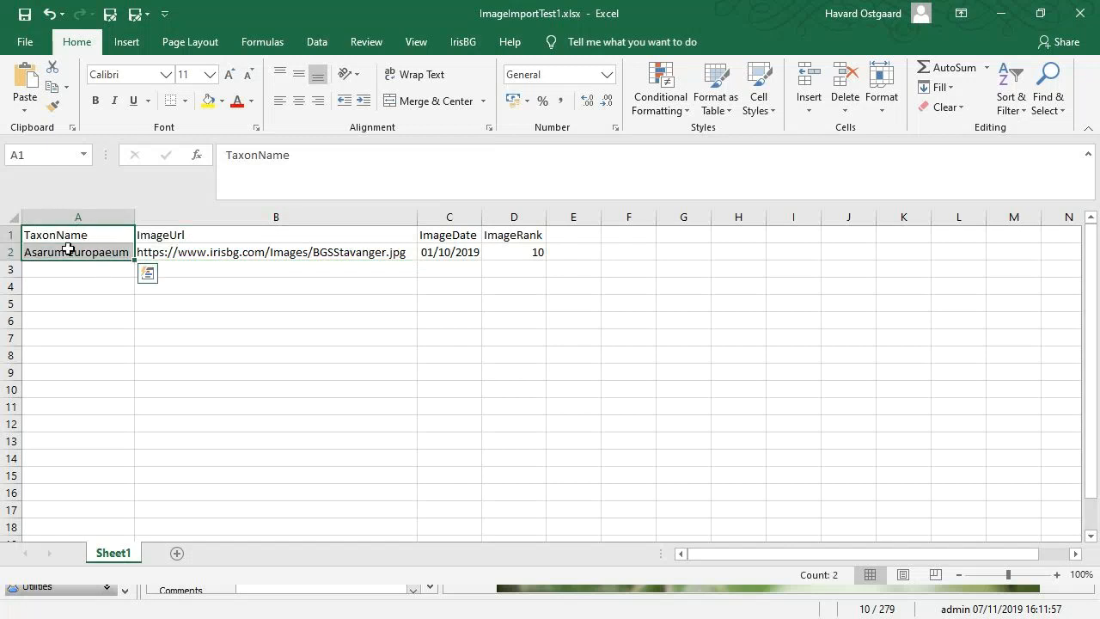
pyautogui.click(68, 249)
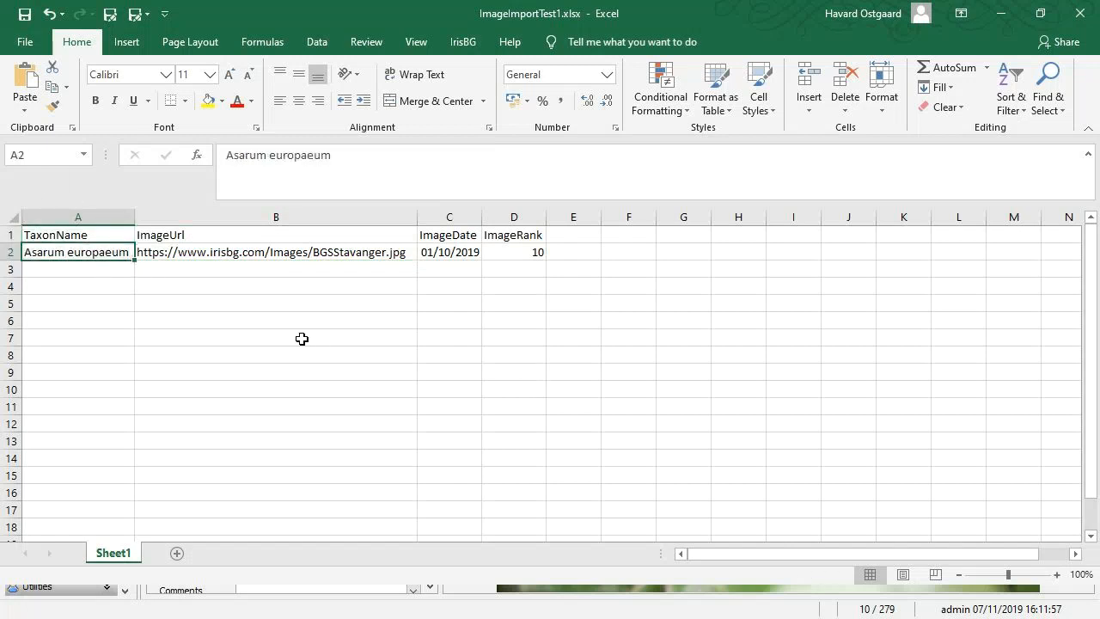
# Switch to IrisBG, go to Import data and import the file ImageImportTest1.xlsx.
pyautogui.hotkey('alt', 'Tab')
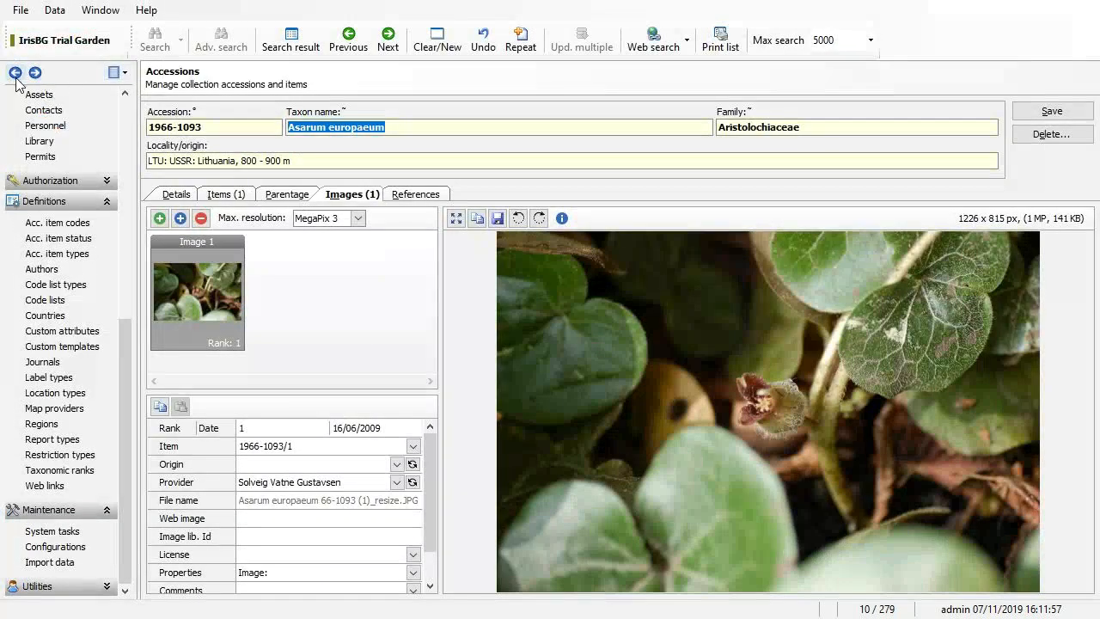
pyautogui.click(15, 73)
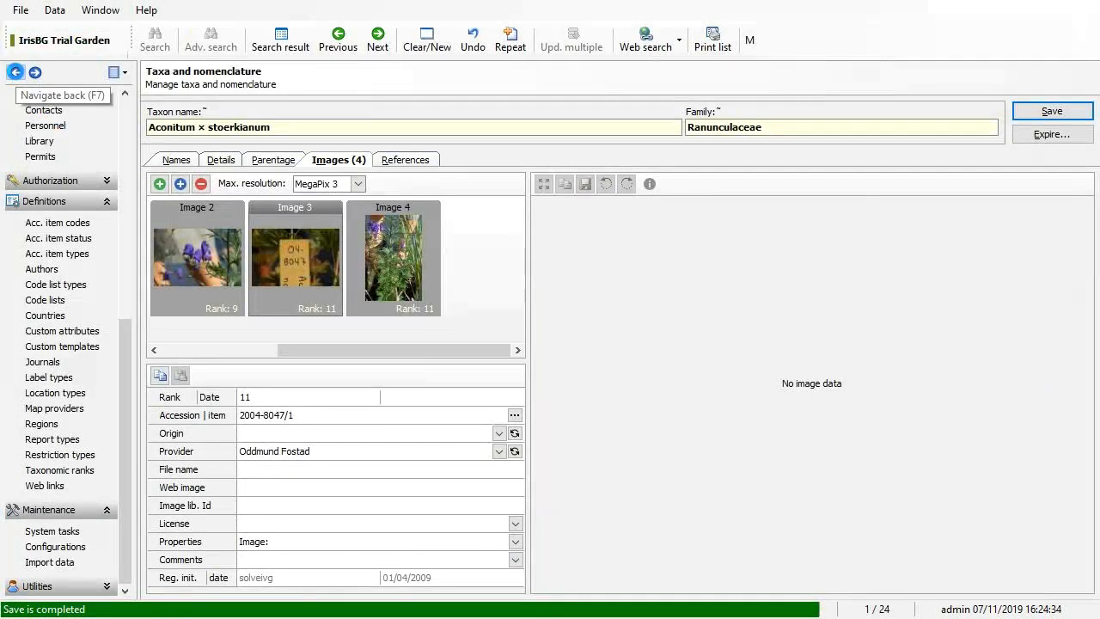
pyautogui.click(16, 74)
pyautogui.click(18, 75)
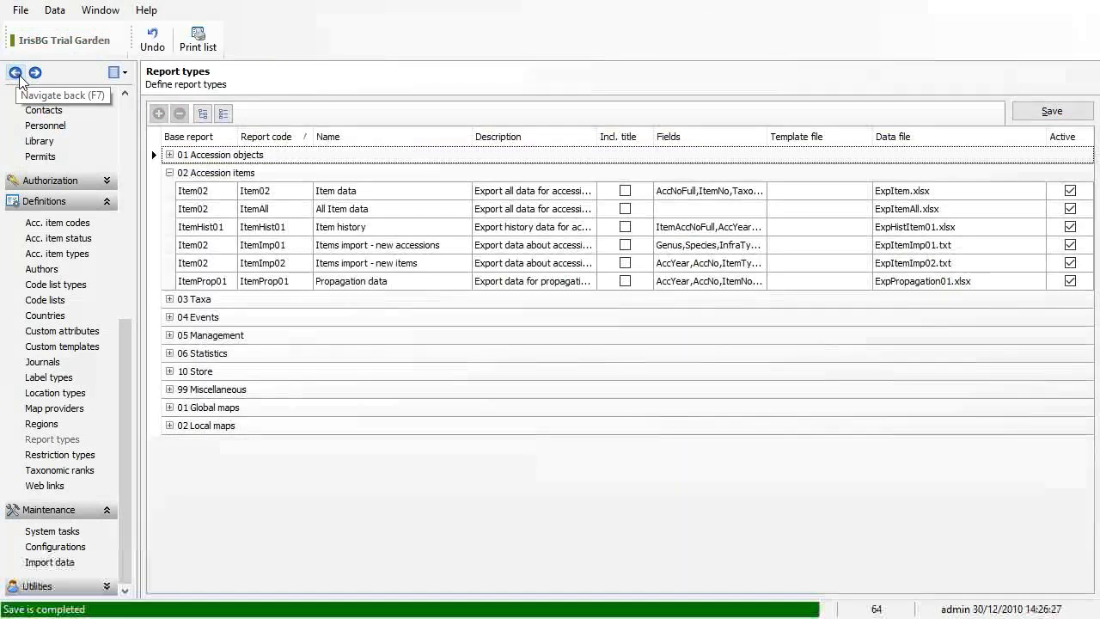
pyautogui.click(39, 563)
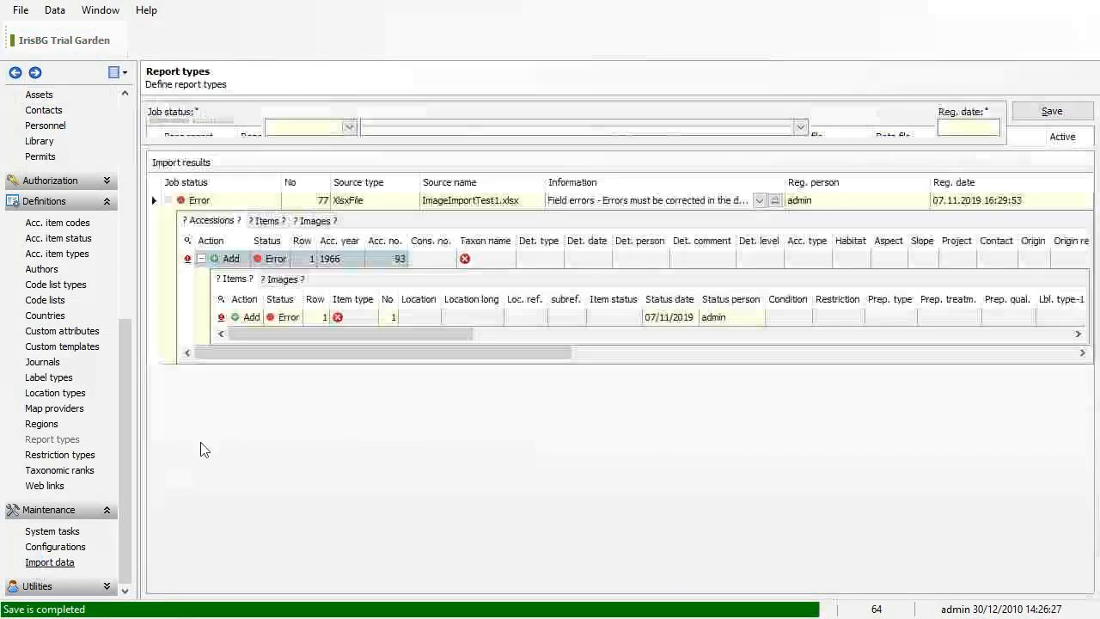
pyautogui.click(438, 40)
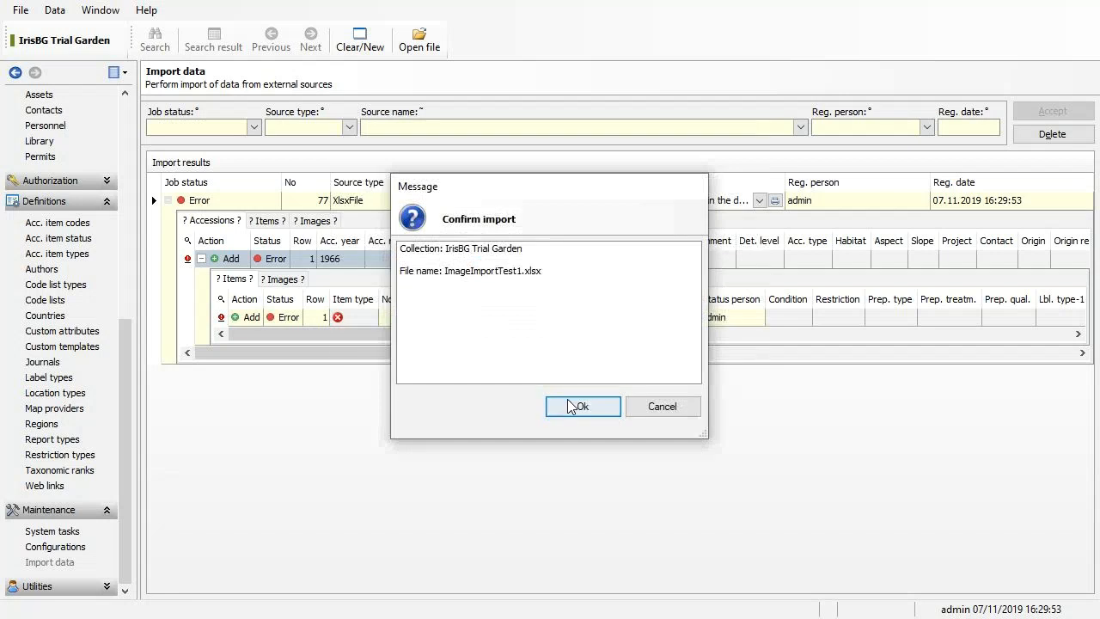
pyautogui.click(569, 401)
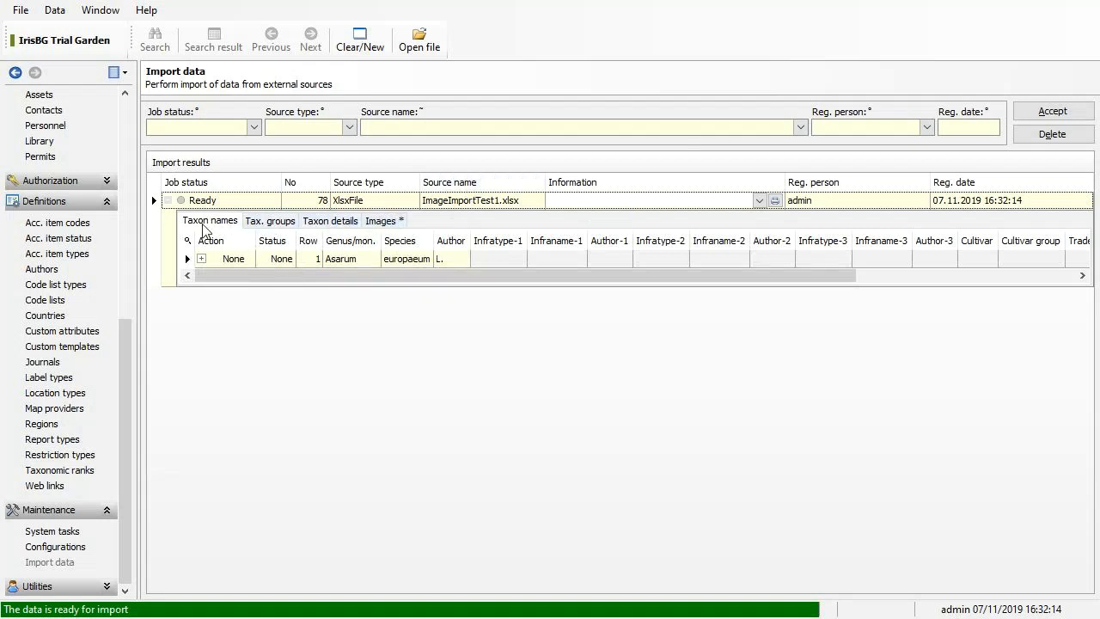
# Check the import's taxonomic group, taxon details and image records, preview the image, and accept the import.
pyautogui.click(258, 225)
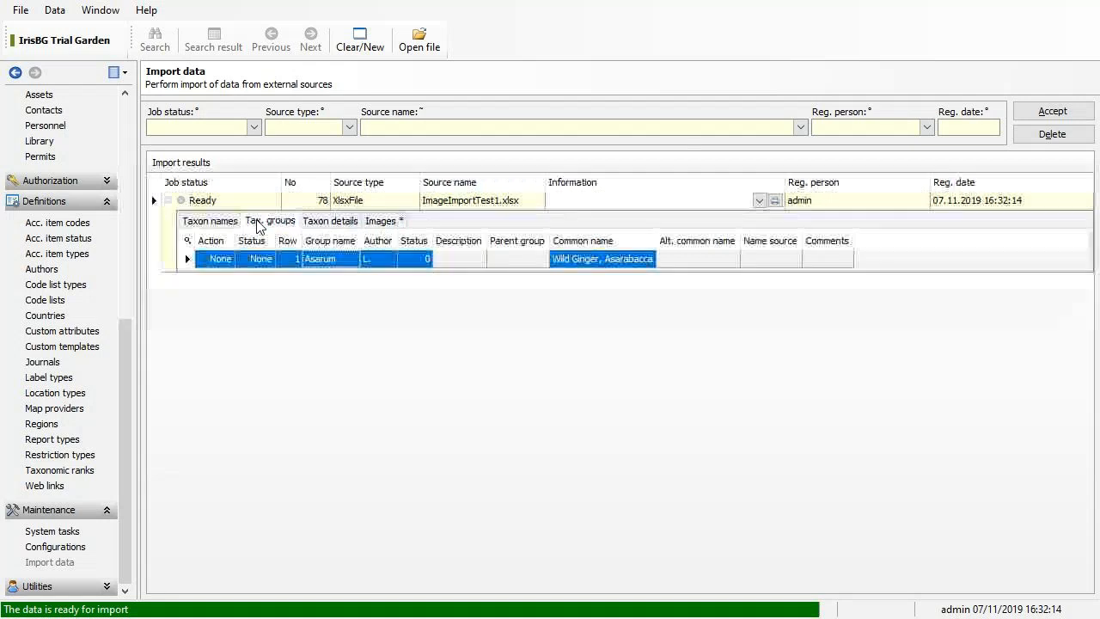
pyautogui.click(328, 224)
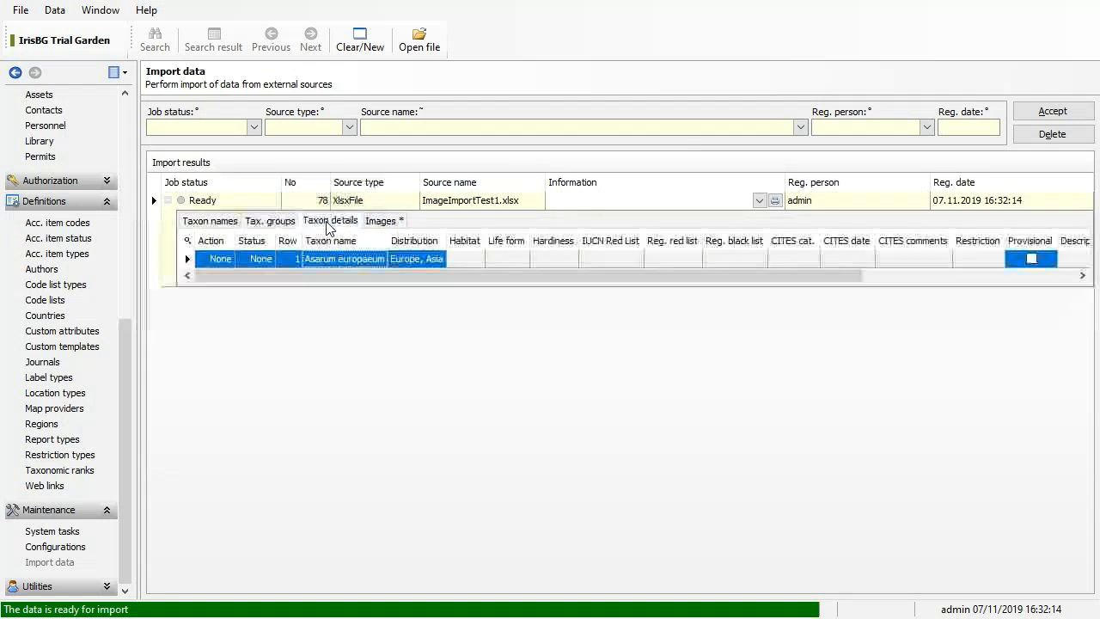
pyautogui.click(382, 223)
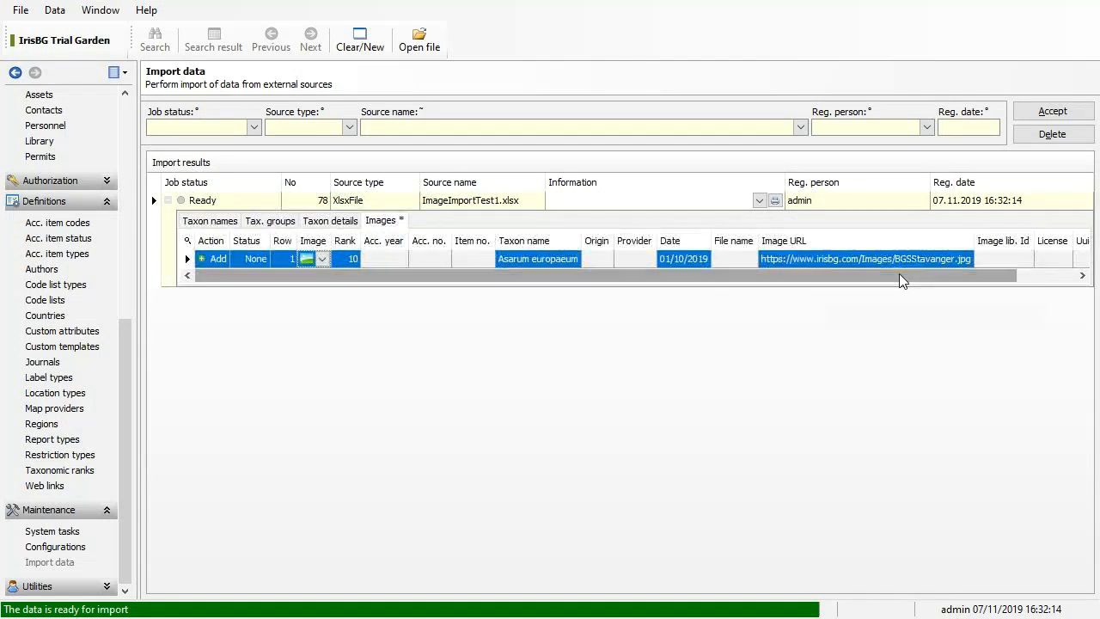
pyautogui.click(323, 261)
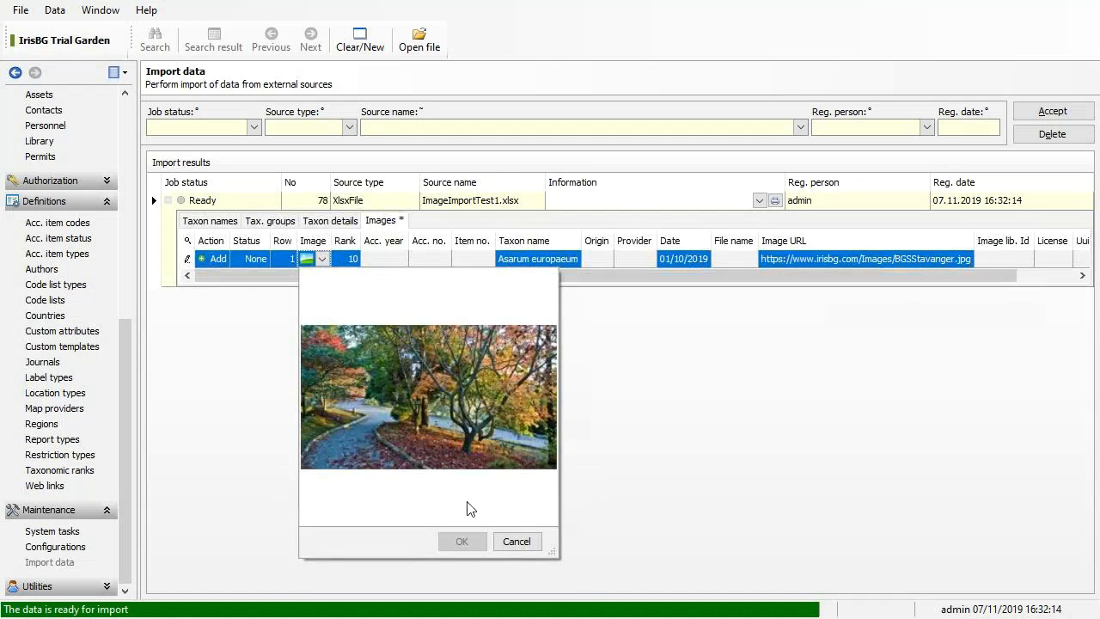
pyautogui.click(518, 541)
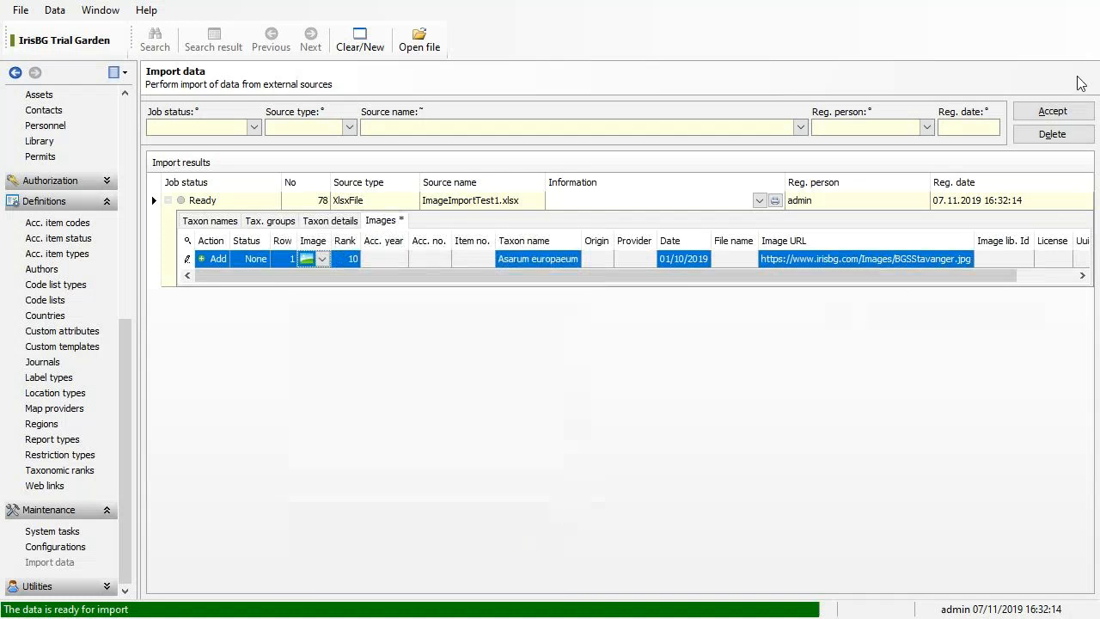
pyautogui.click(1049, 112)
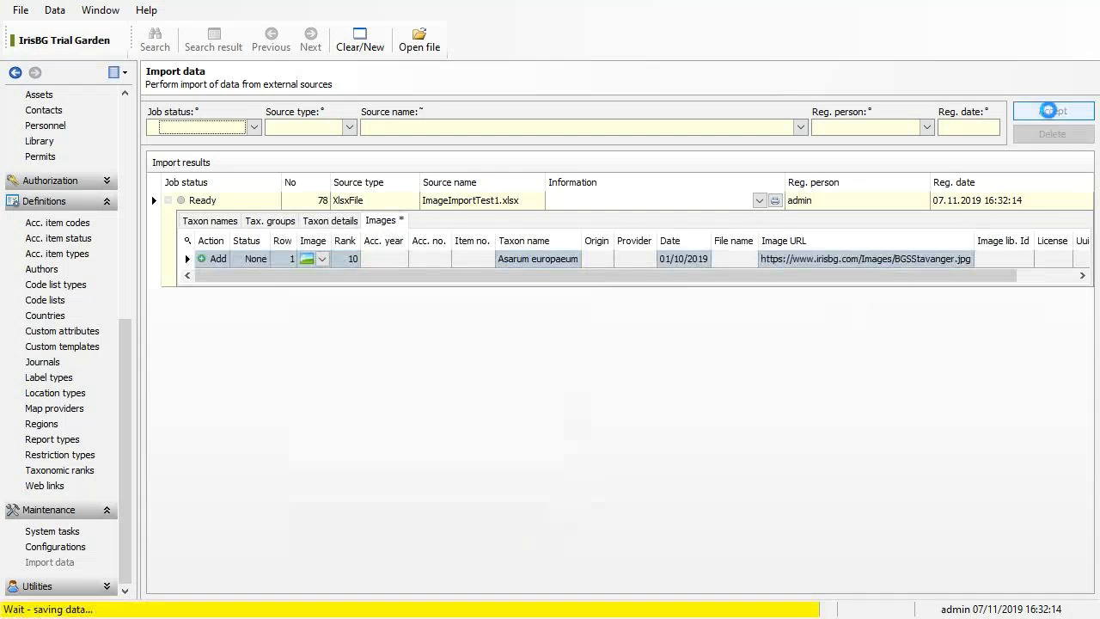
# Open the taxon record of Asarum europaeum from accession 1966-1093 to check its images, and close it again.
pyautogui.click(126, 101)
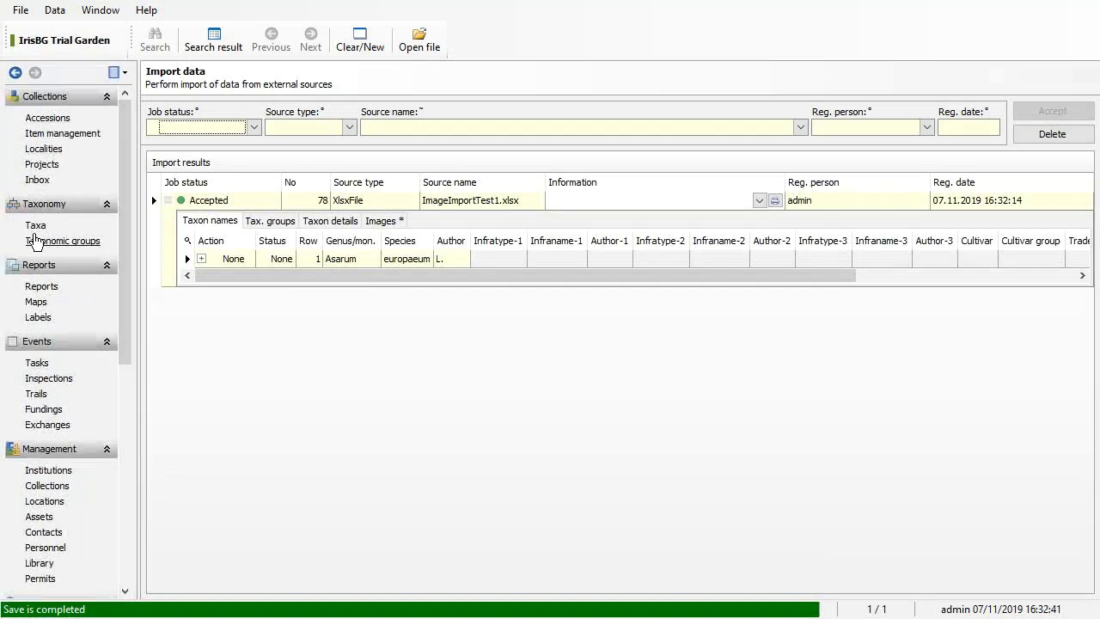
pyautogui.click(35, 226)
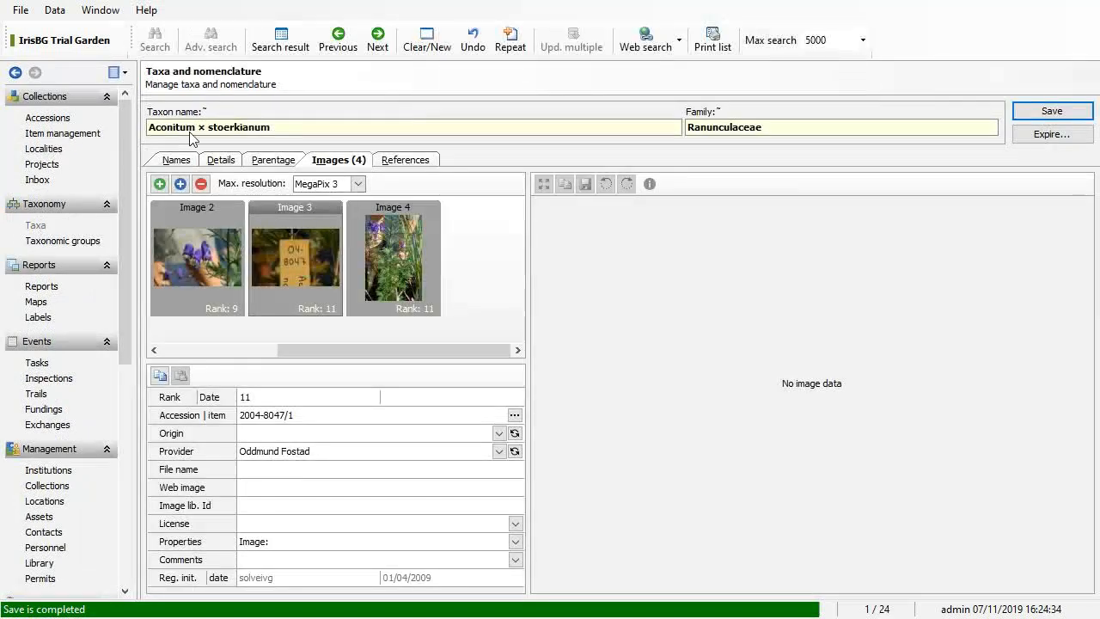
pyautogui.click(67, 123)
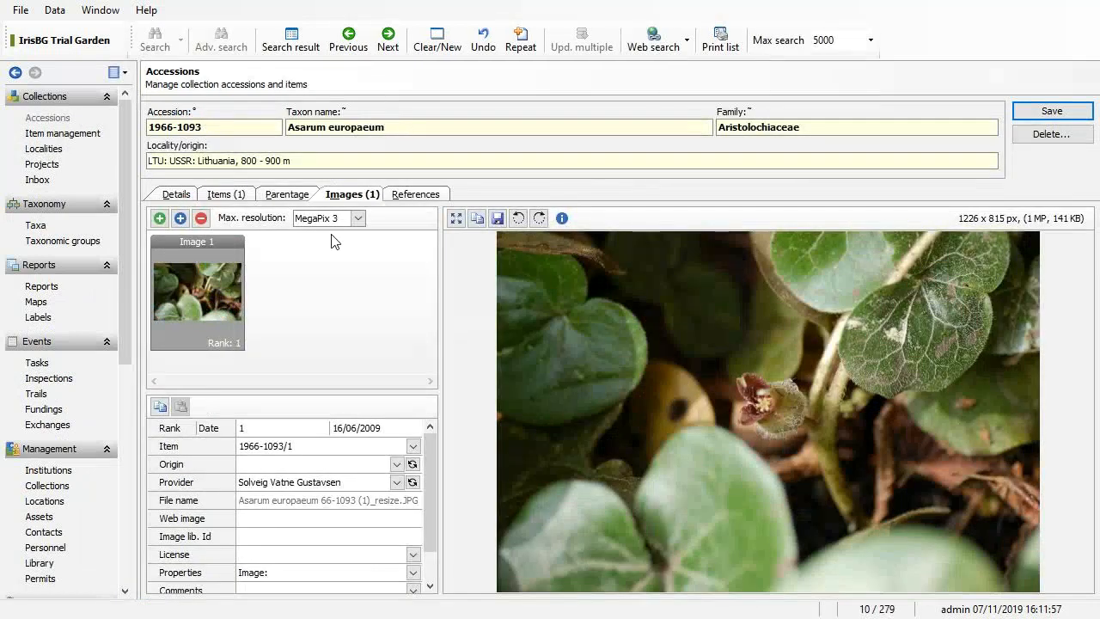
pyautogui.click(177, 196)
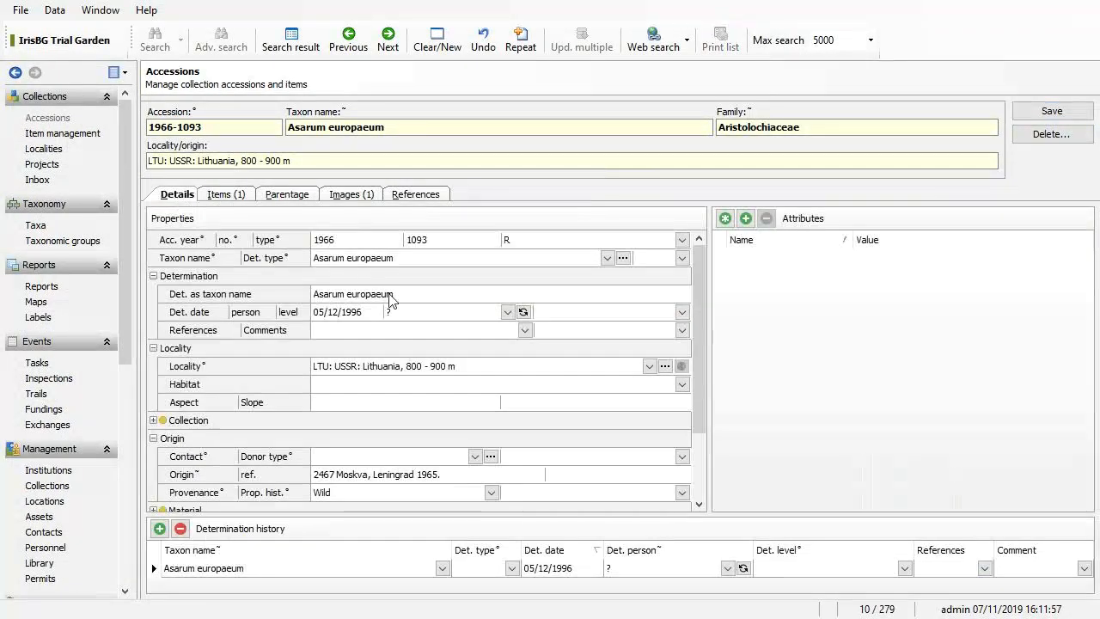
pyautogui.click(625, 262)
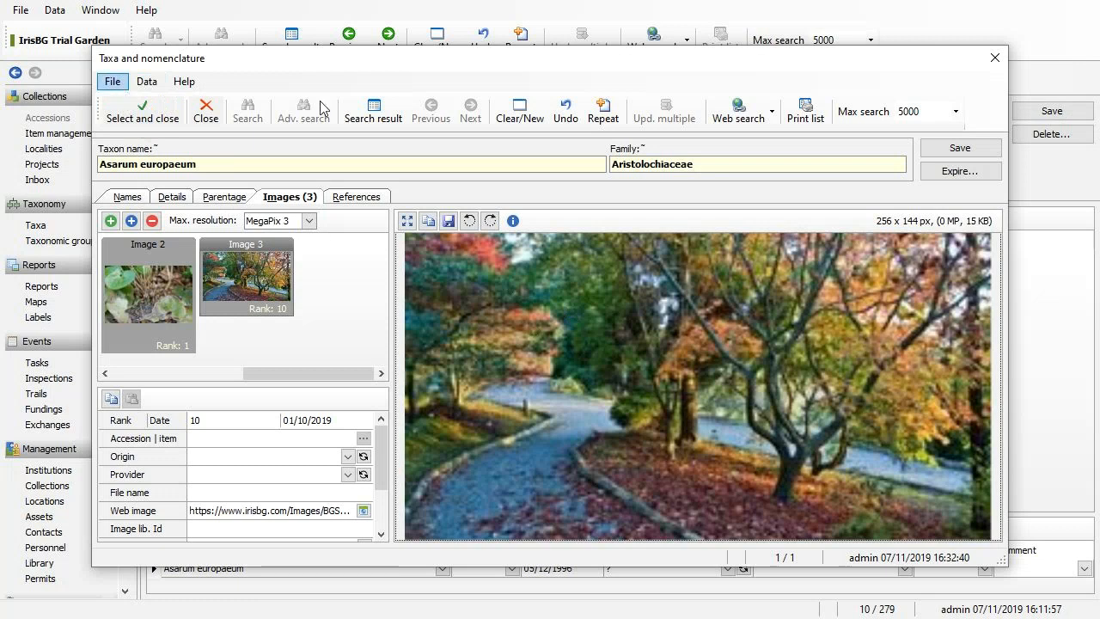
pyautogui.click(994, 60)
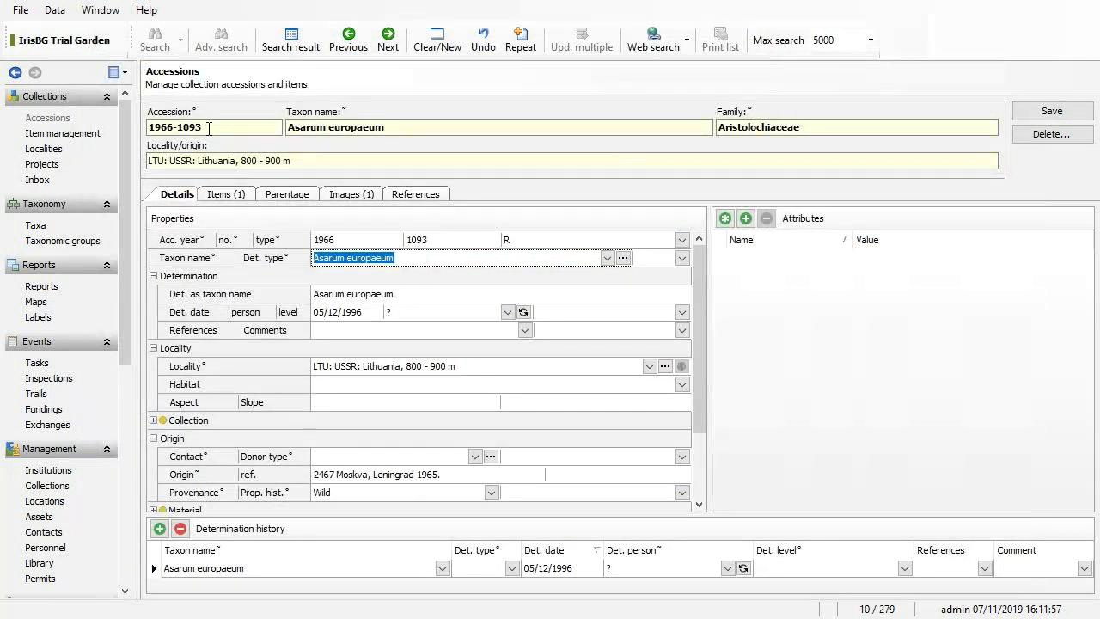
# Copy the accession number 1966-1093 from the Accessions form and switch to the Excel import sheet.
pyautogui.click(208, 128)
pyautogui.hotkey('ctrl', 'c')
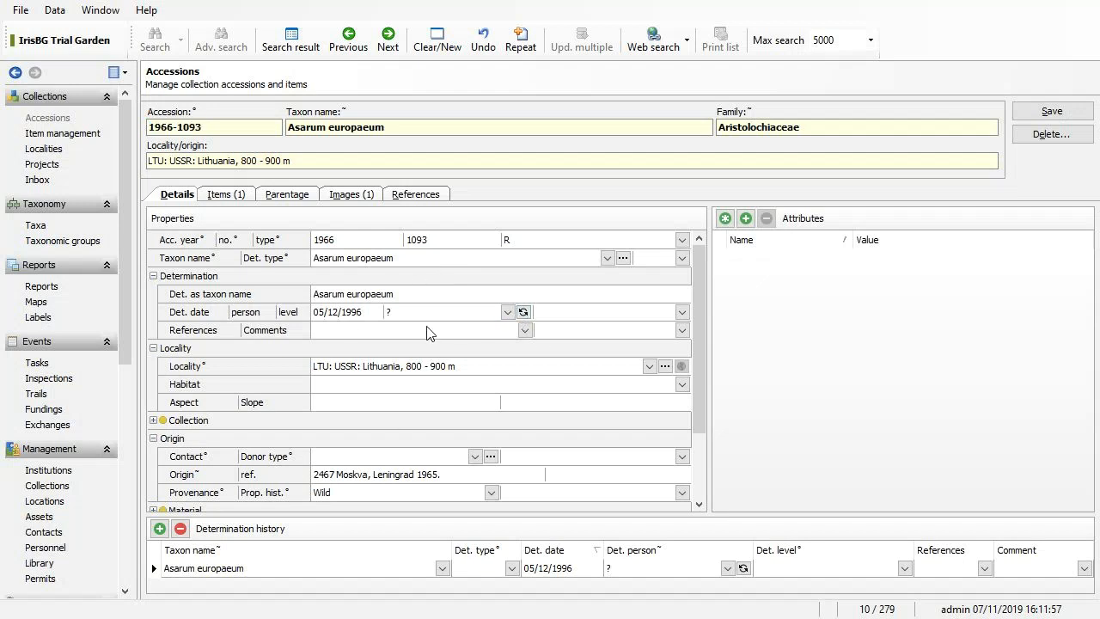
pyautogui.hotkey('alt', 'Tab')
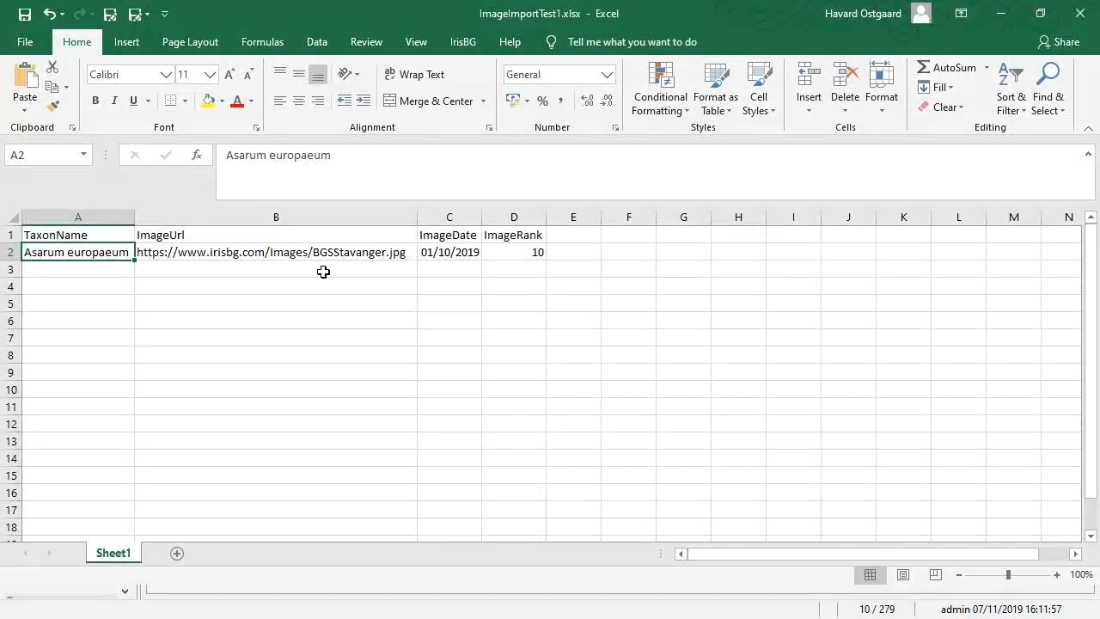
# Replace the TaxonName heading in cell A1 with Accno.
pyautogui.click(65, 218)
pyautogui.click(78, 233)
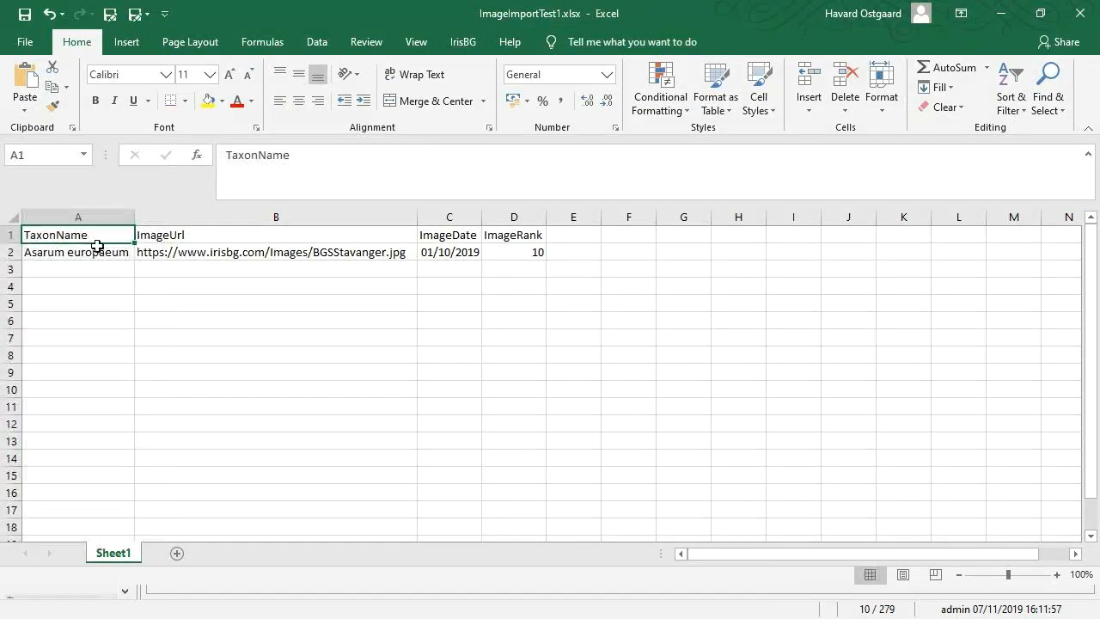
pyautogui.write('Accmp')
pyautogui.press('BackSpace')
pyautogui.press('BackSpace')
pyautogui.write('no')
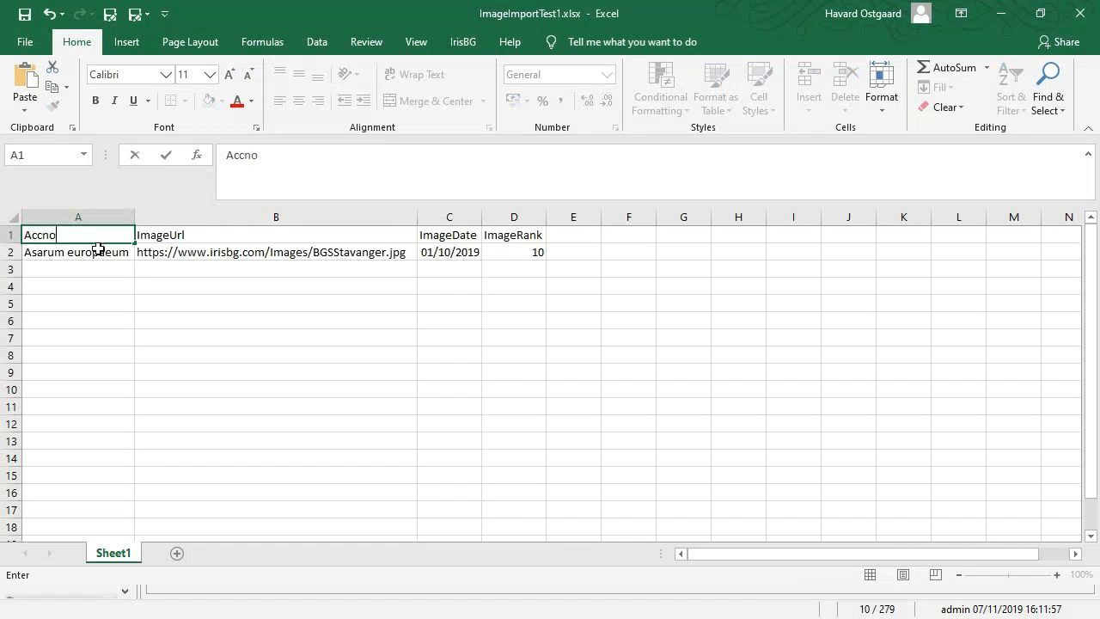
pyautogui.click(99, 249)
# Insert an empty column before the ImageUrl column.
pyautogui.click(284, 217)
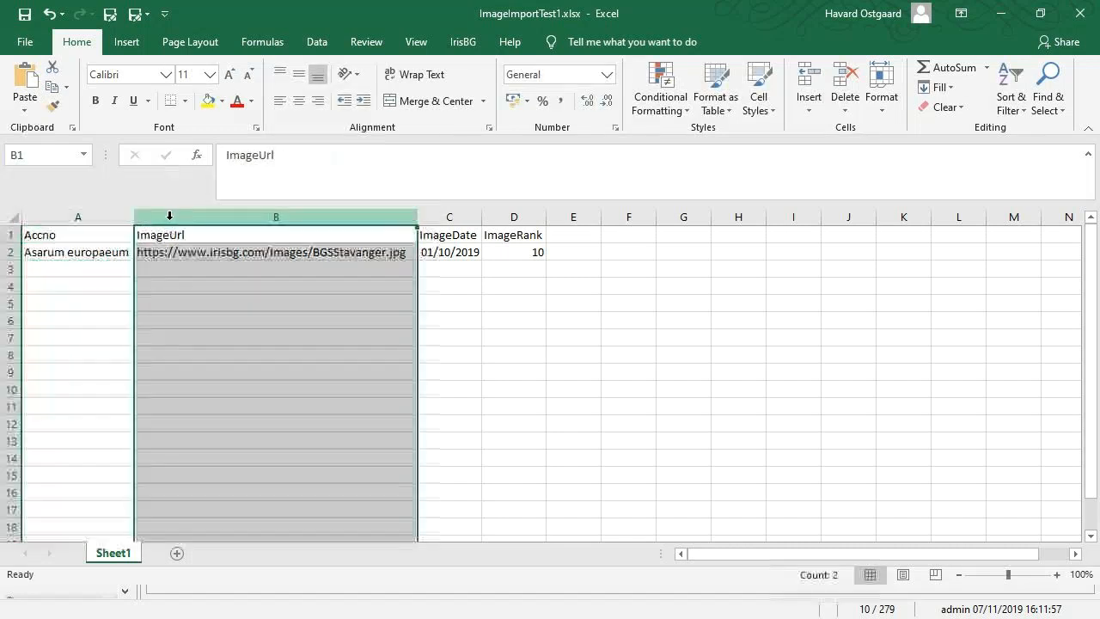
pyautogui.rightClick(254, 214)
pyautogui.press('Escape')
pyautogui.rightClick(222, 215)
pyautogui.press('Escape')
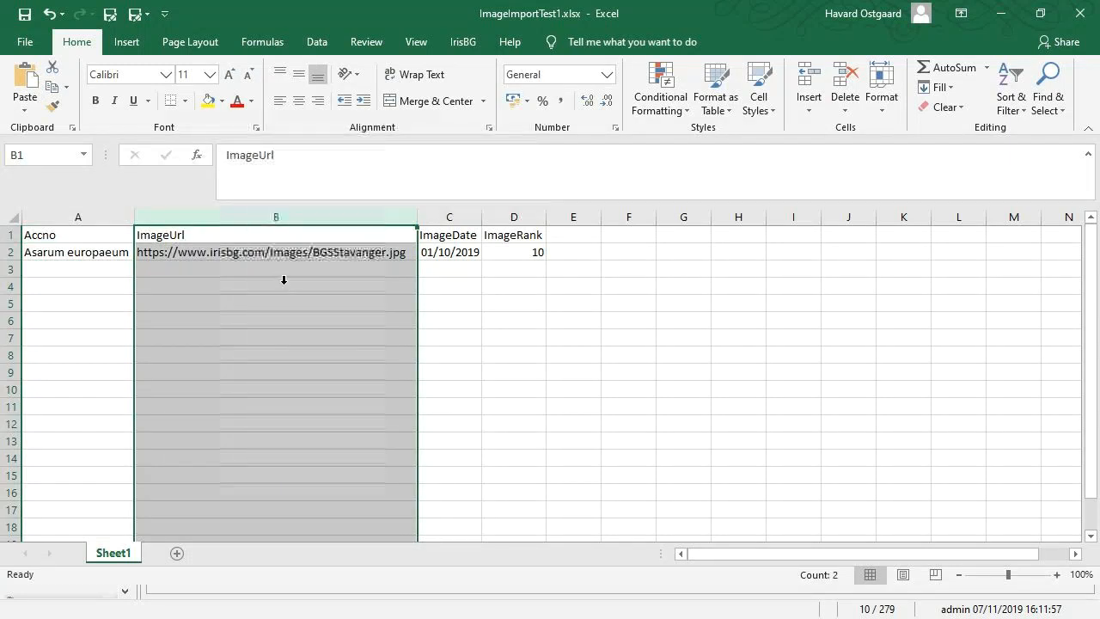
pyautogui.rightClick(212, 221)
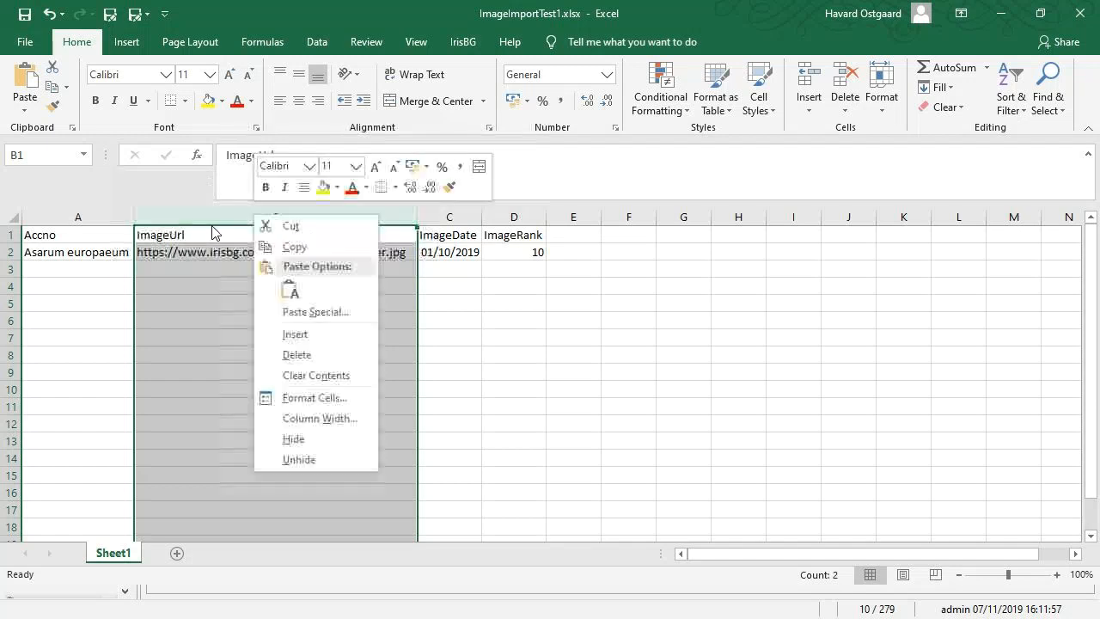
pyautogui.click(286, 333)
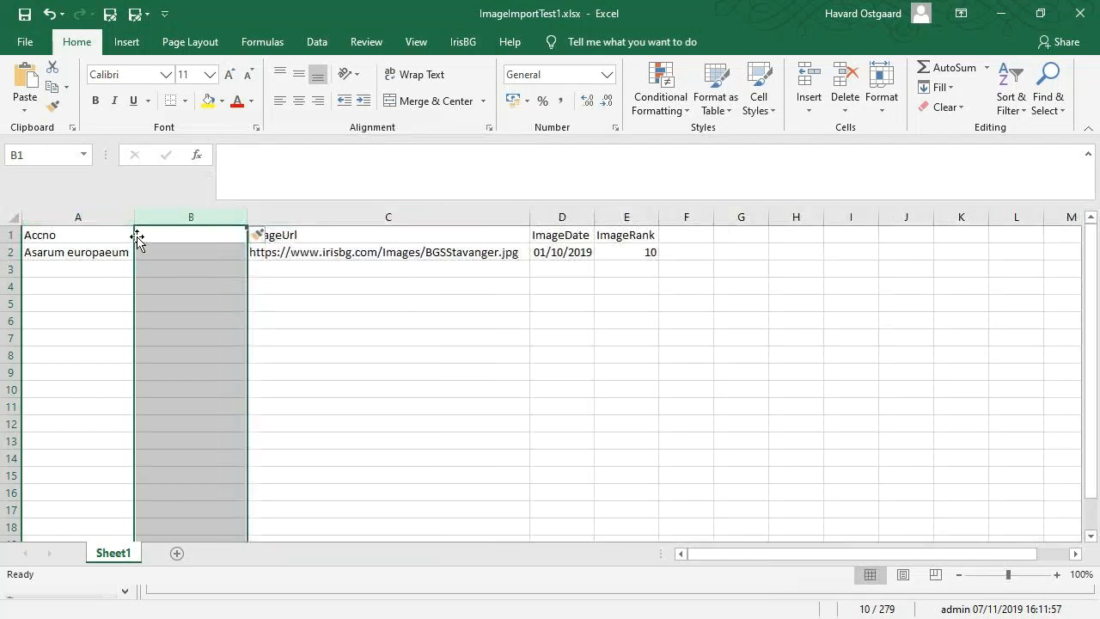
# Enter the headings AccYear in cell A1 and Accno in cell B1.
pyautogui.click(124, 237)
pyautogui.write('AccYear')
pyautogui.press('Tab')
pyautogui.write('Accn')
pyautogui.press('BackSpace')
pyautogui.write('cno')
pyautogui.press('Return')
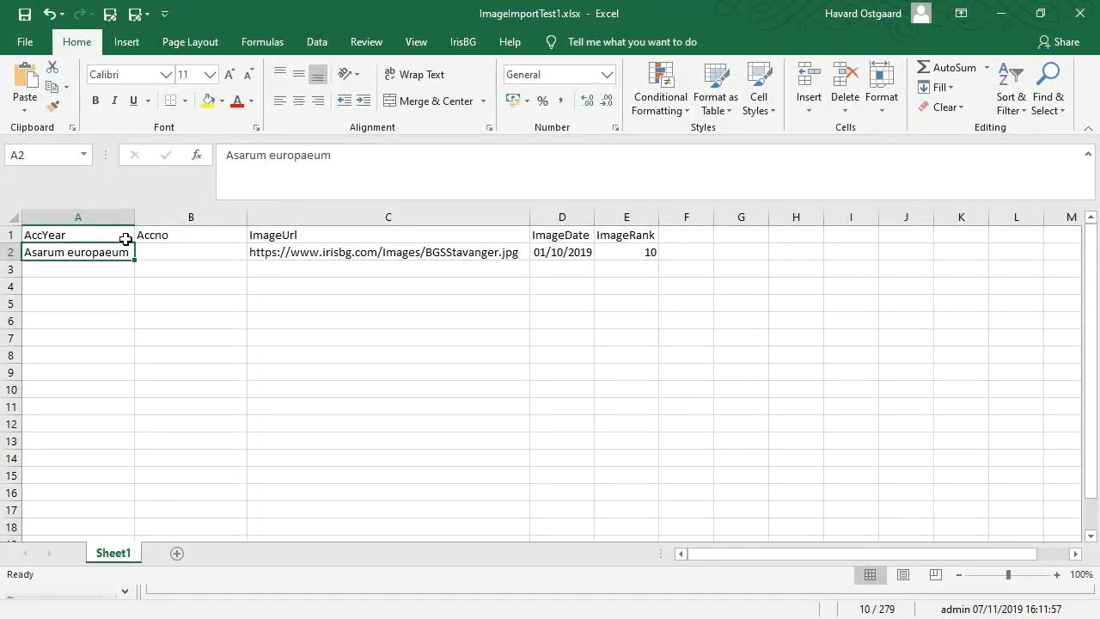
# Paste the accession number into row 2 and split it into 1966 in A2 and 1093 in B2.
pyautogui.hotkey('ctrl', 'v')
pyautogui.press('F2')
pyautogui.hotkey('ctrl', 'shift', 'Left')
pyautogui.hotkey('ctrl', 'c')
pyautogui.press('BackSpace')
pyautogui.press('BackSpace')
pyautogui.press('Tab')
pyautogui.hotkey('ctrl', 'v')
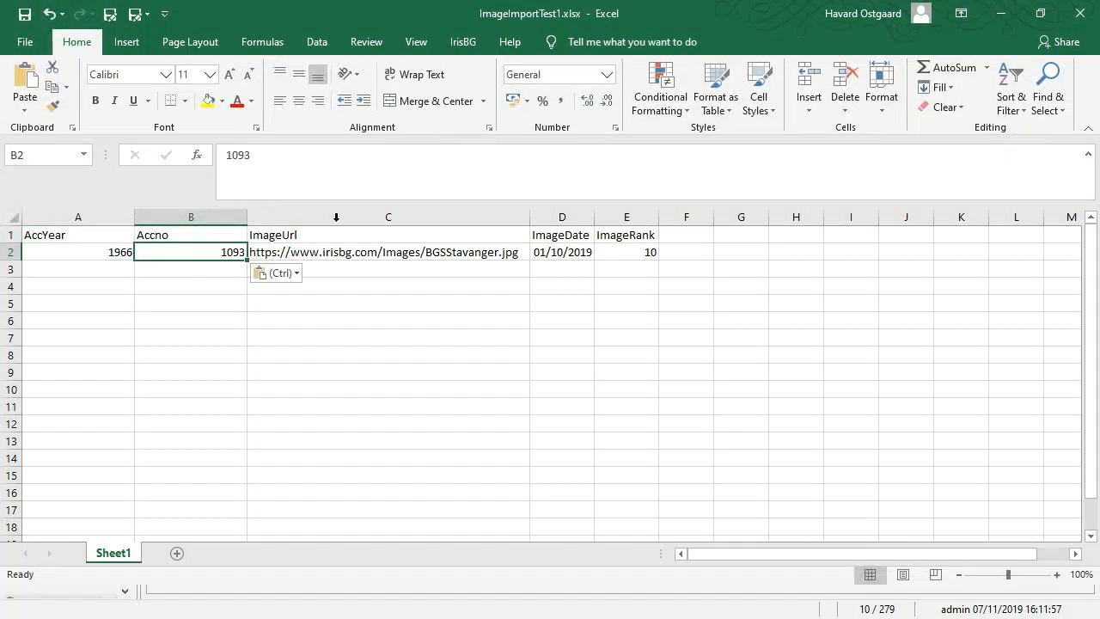
# Insert a column before ImageUrl with the heading ItemNo and the value 1 in row 2.
pyautogui.click(336, 217)
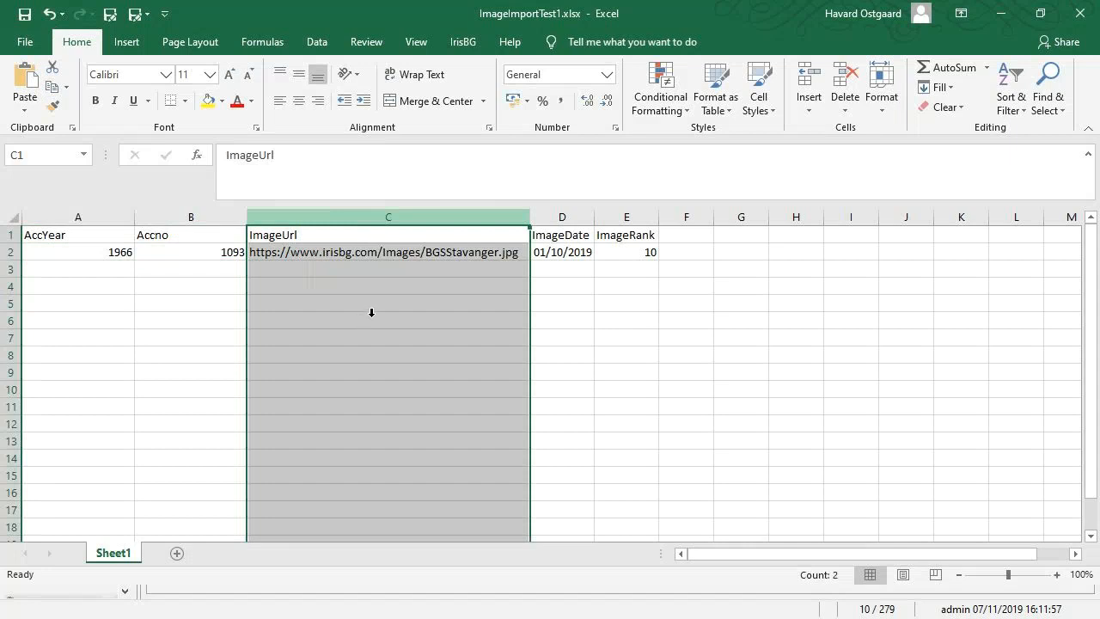
pyautogui.hotkey('shift', 'F10')
pyautogui.click(386, 344)
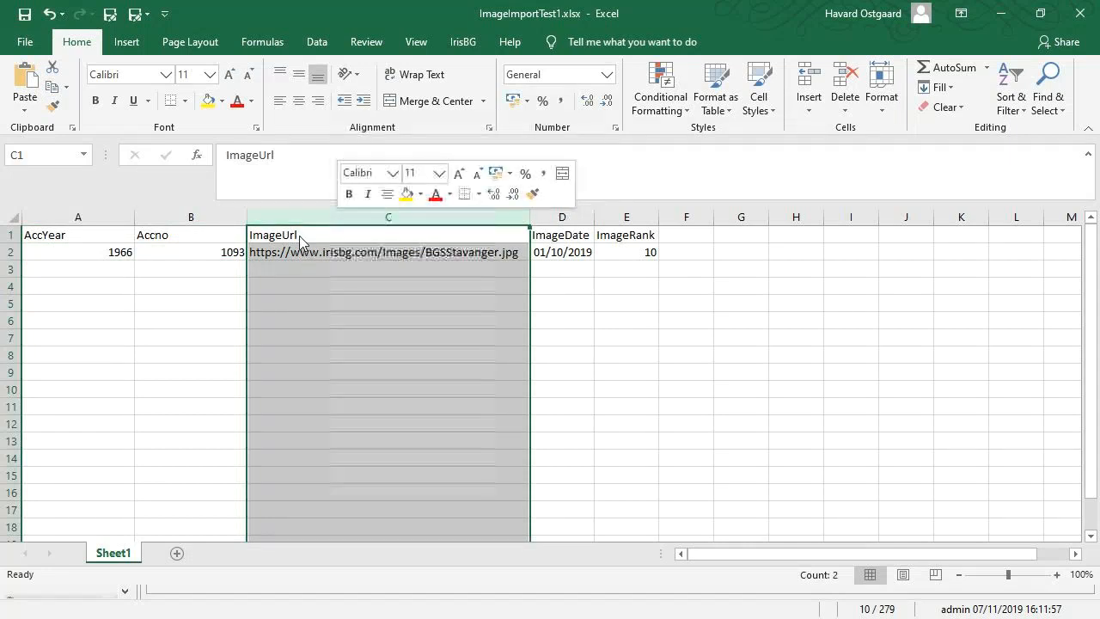
pyautogui.click(298, 235)
pyautogui.write('ItemNo')
pyautogui.press('Return')
pyautogui.write('1')
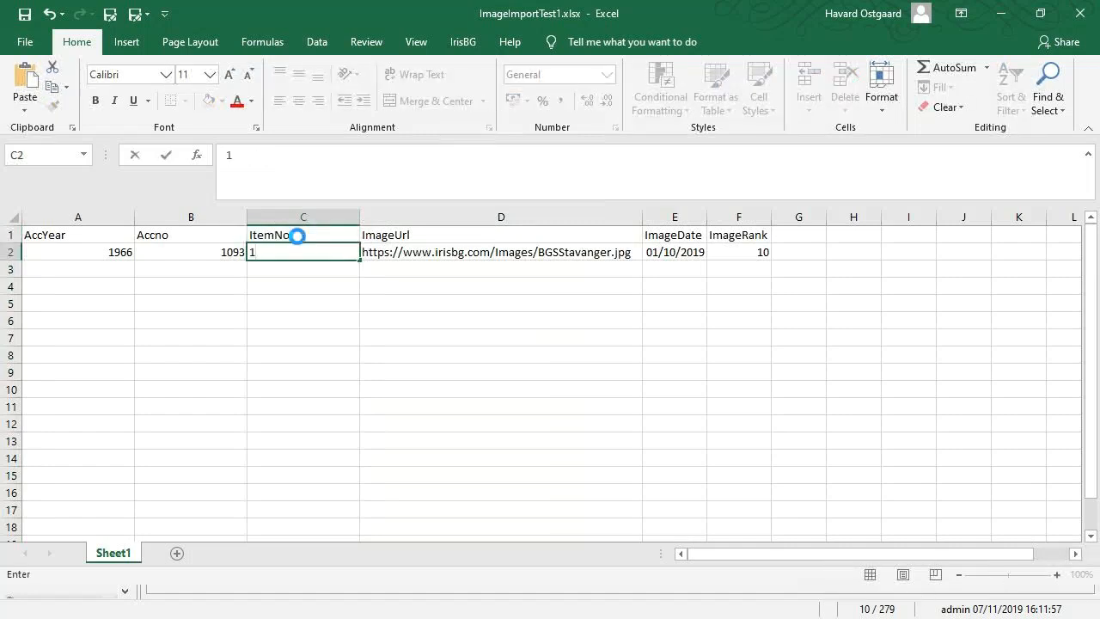
# Commit the ItemNo value, switch to IrisBG and load ImageImportTest1.xlsx in Import data for the IrisBG Trial Garden collection.
pyautogui.hotkey('ctrl', 'Return')
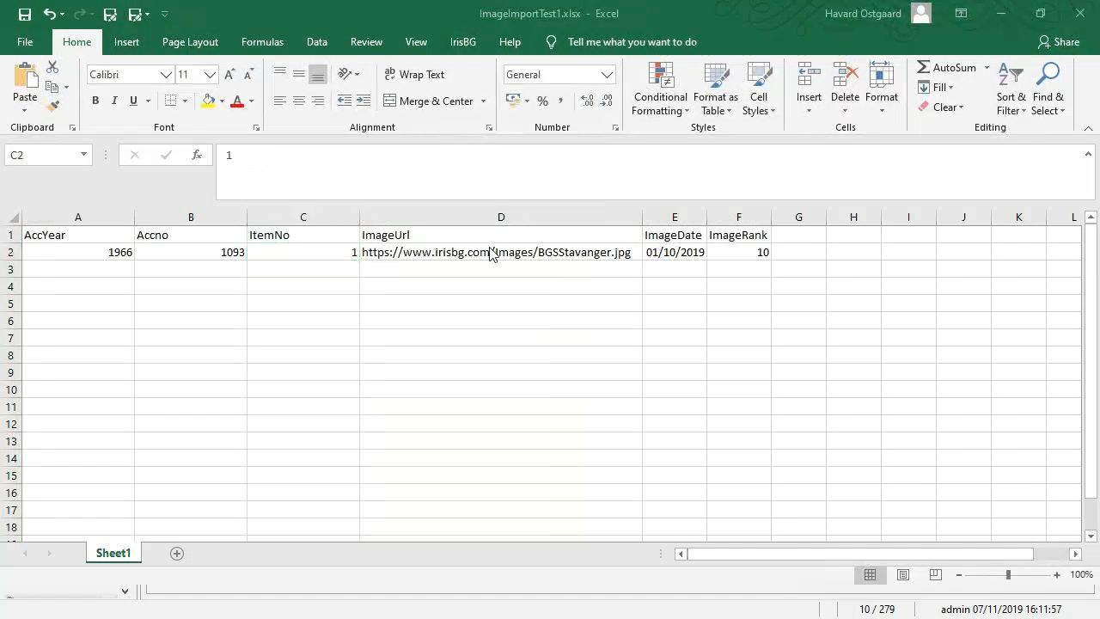
pyautogui.hotkey('alt', 'Tab')
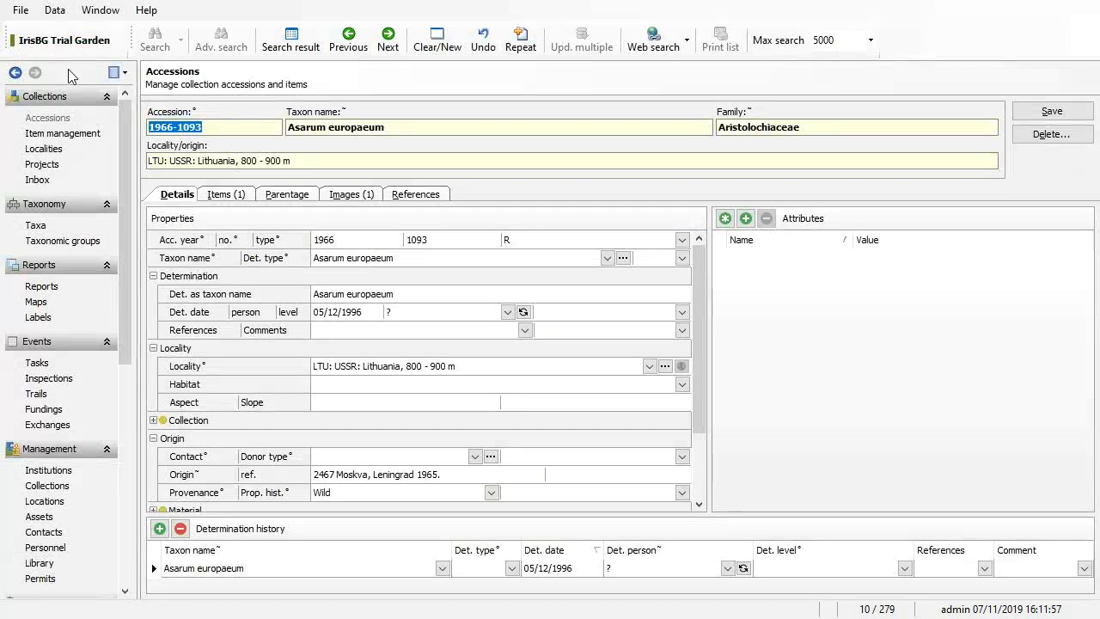
pyautogui.scroll(-5, 76, 576)
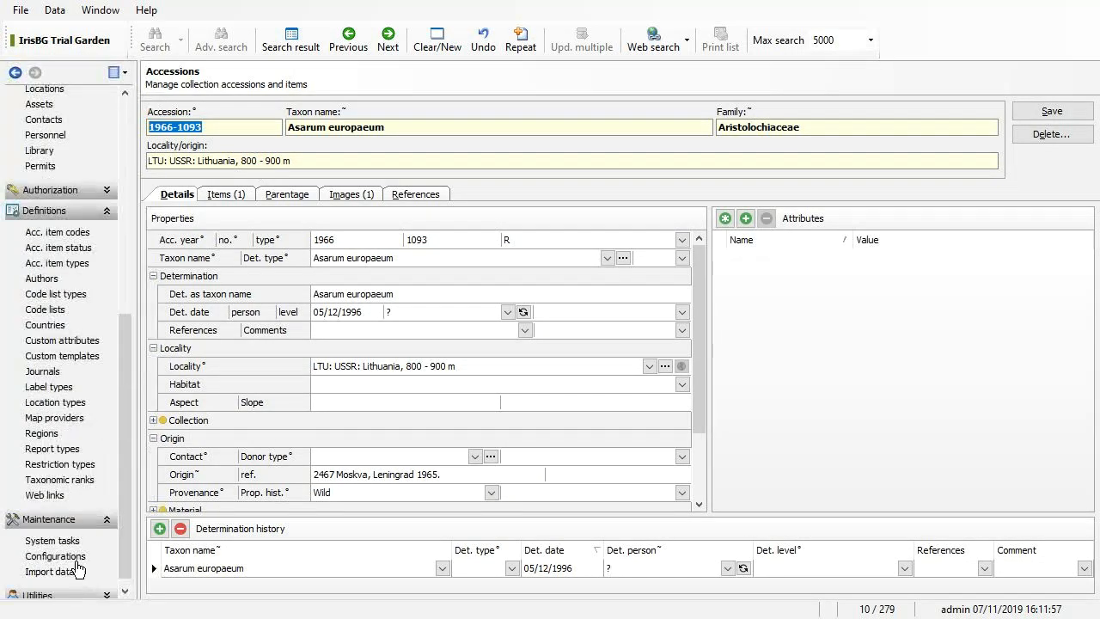
pyautogui.click(73, 574)
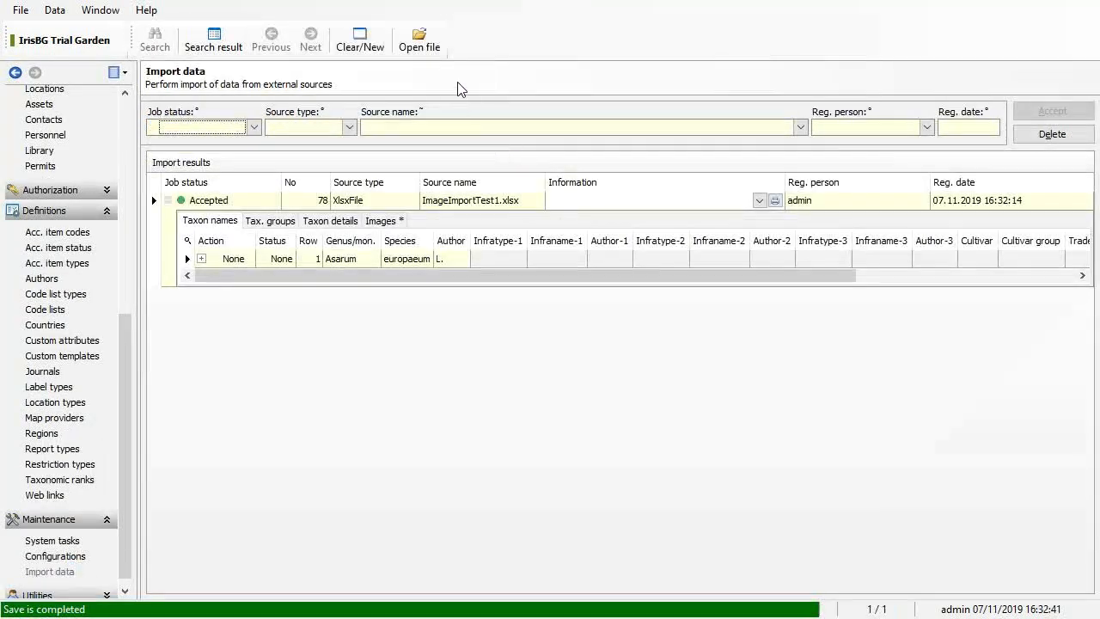
pyautogui.click(430, 47)
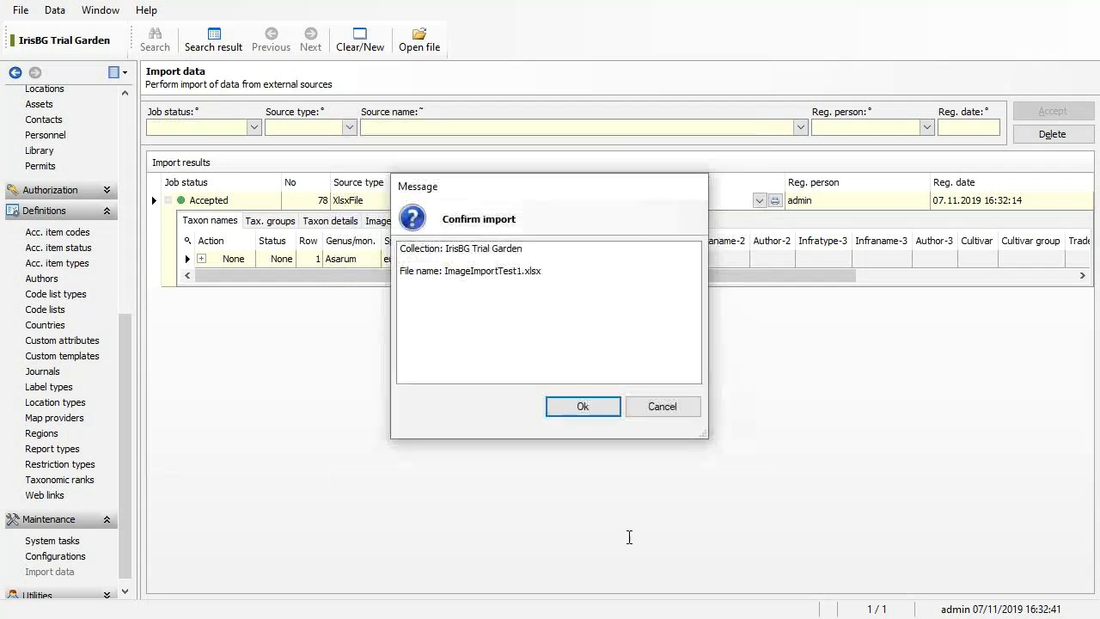
pyautogui.click(604, 412)
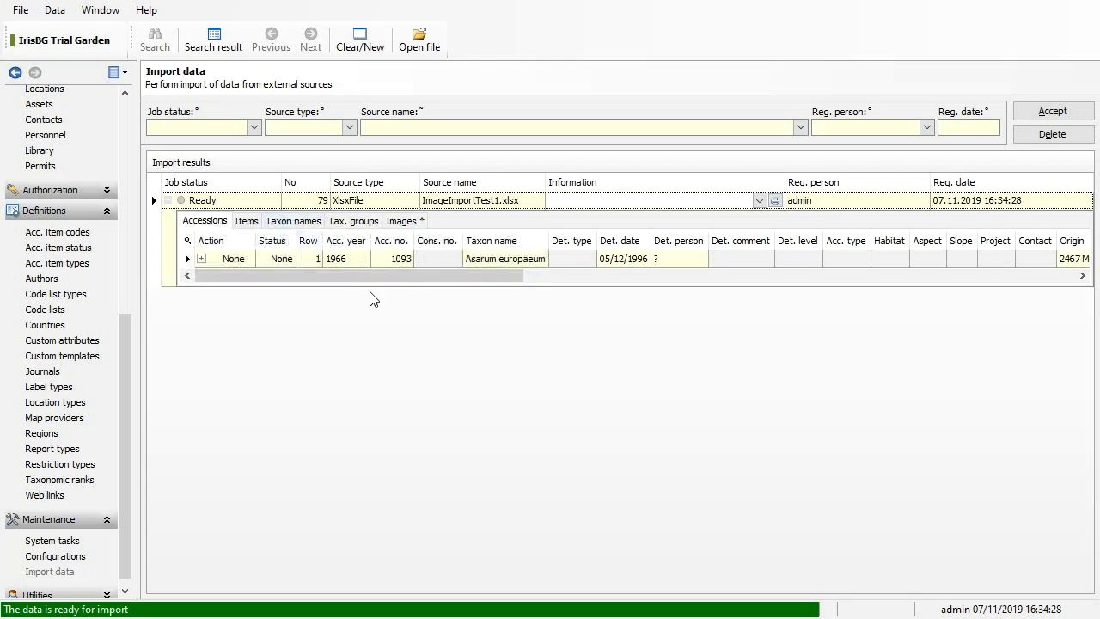
# Check the items, taxon names, taxonomic groups and images of the loaded import job, and accept the import.
pyautogui.click(249, 221)
pyautogui.click(294, 221)
pyautogui.click(366, 221)
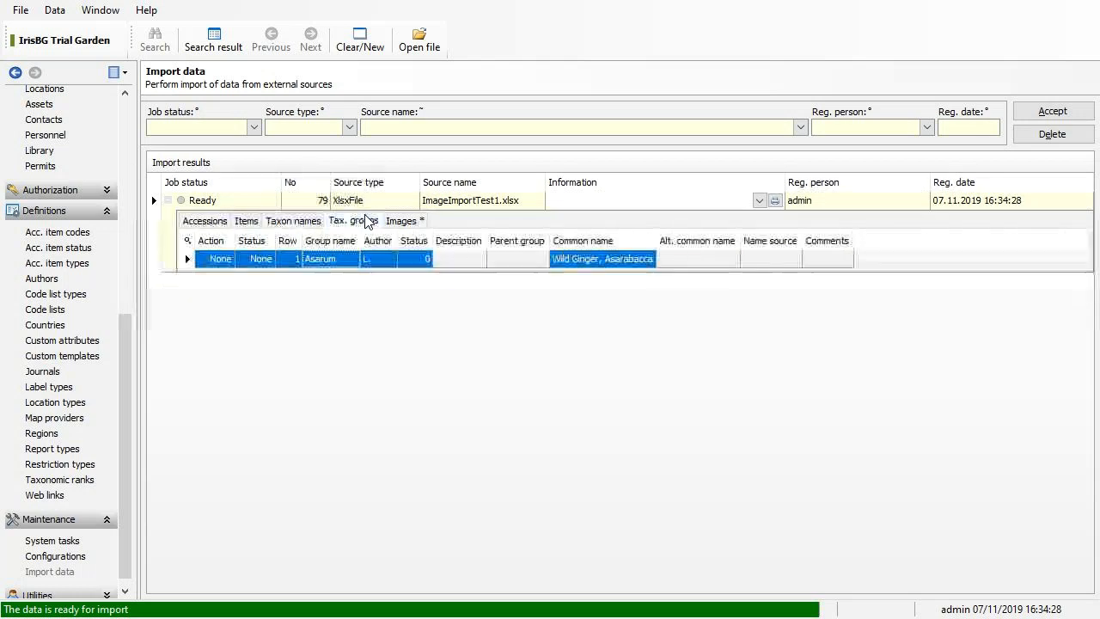
pyautogui.click(407, 222)
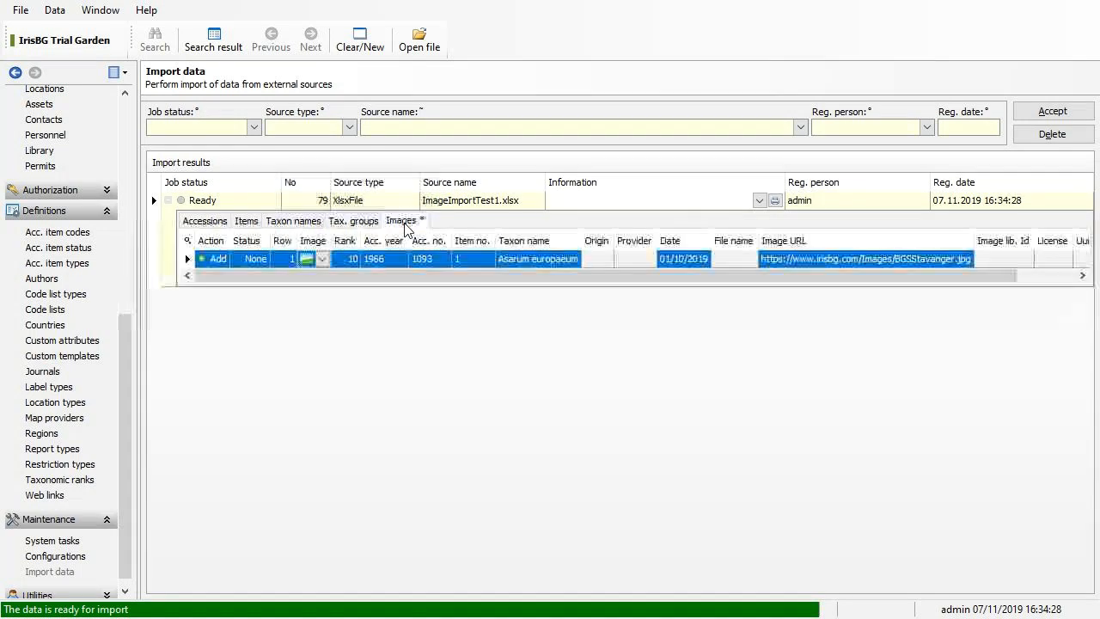
pyautogui.click(322, 259)
pyautogui.click(407, 612)
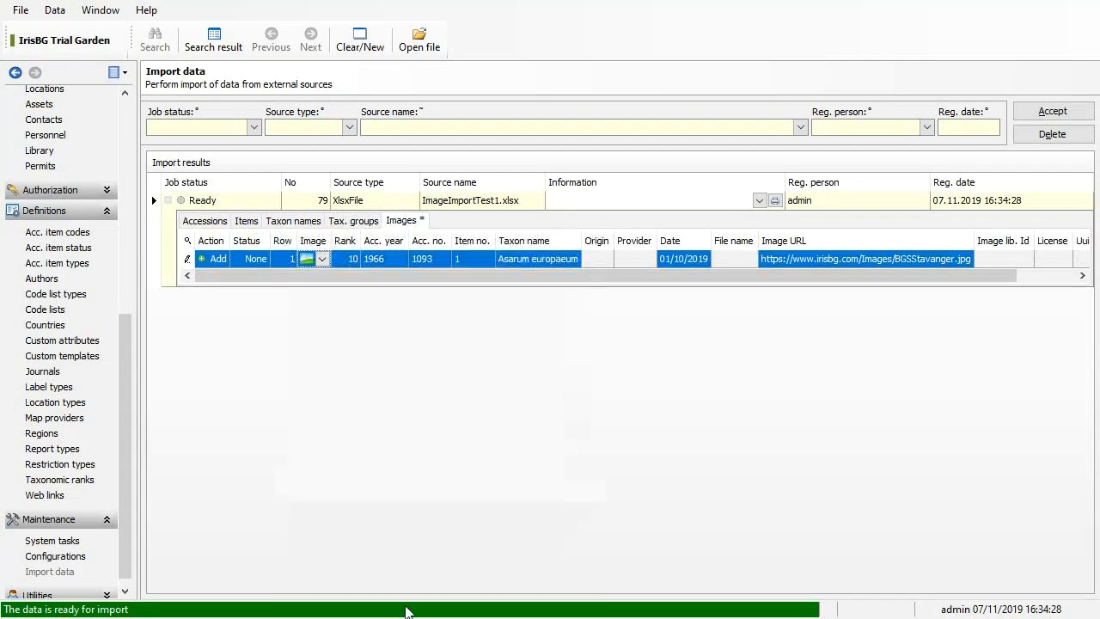
pyautogui.click(1064, 114)
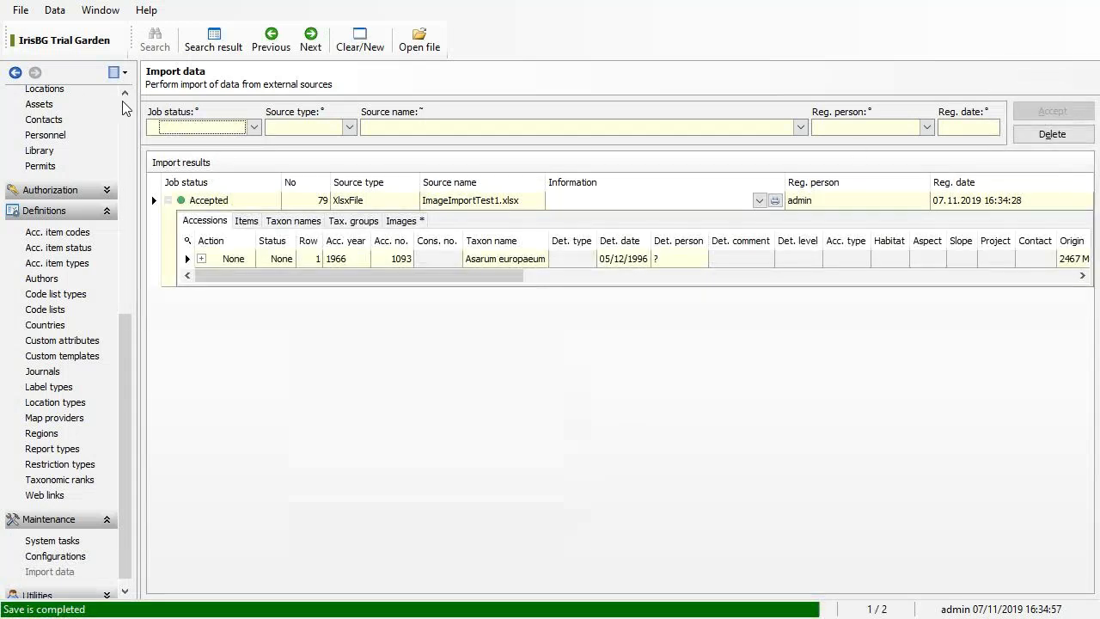
# Reload accession 1966-1093 from the accession search results and view Image 2 among its images.
pyautogui.scroll(8, 125, 103)
pyautogui.click(53, 118)
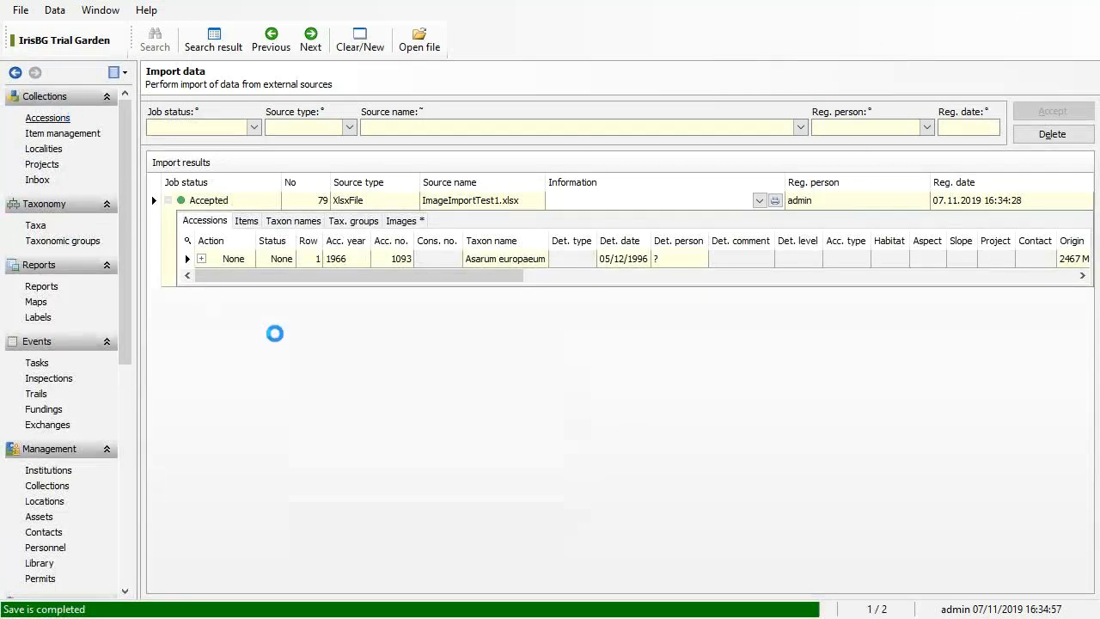
pyautogui.click(352, 194)
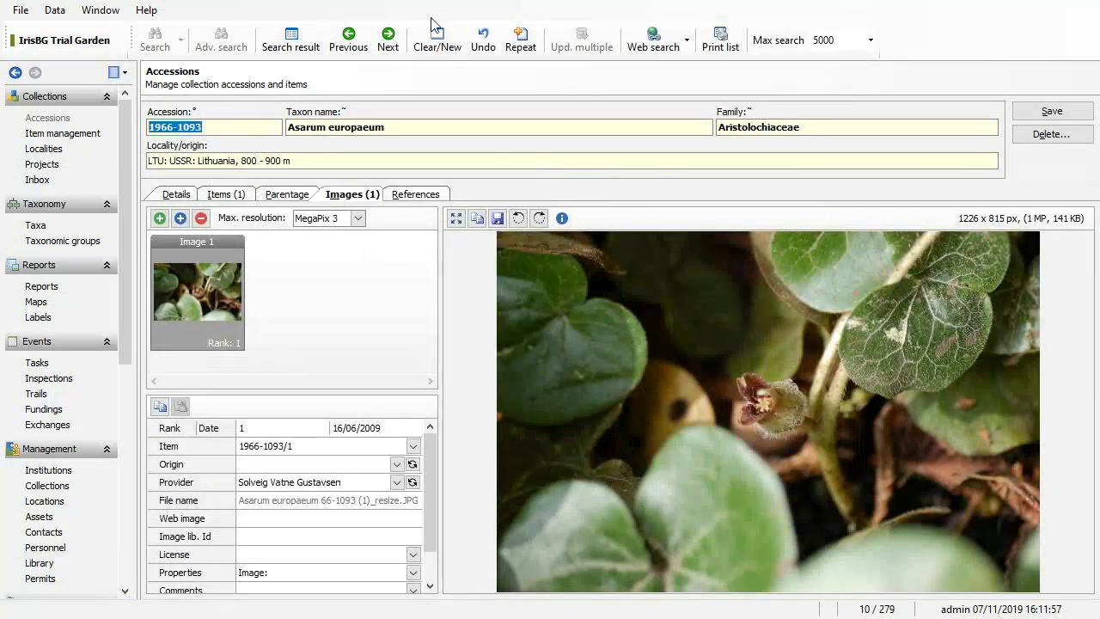
pyautogui.click(293, 44)
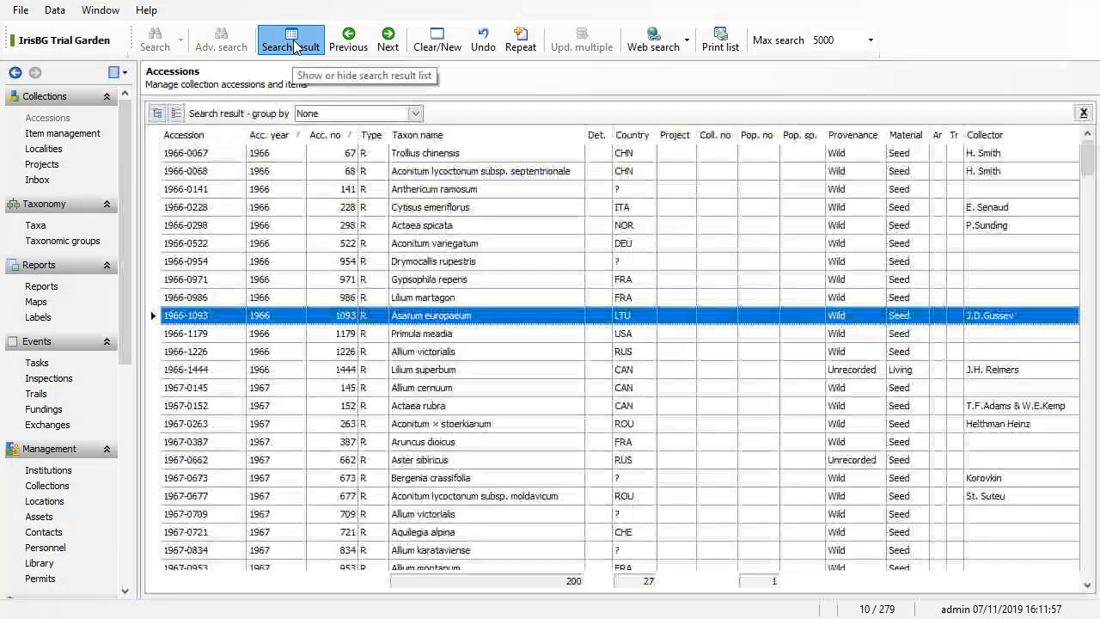
pyautogui.doubleClick(326, 316)
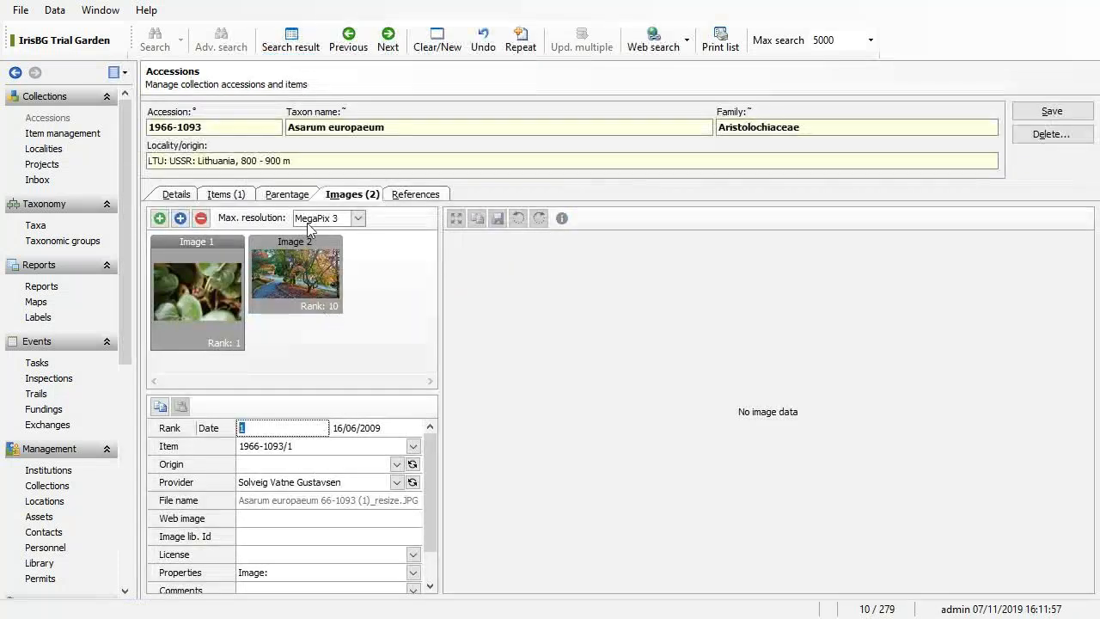
pyautogui.click(296, 283)
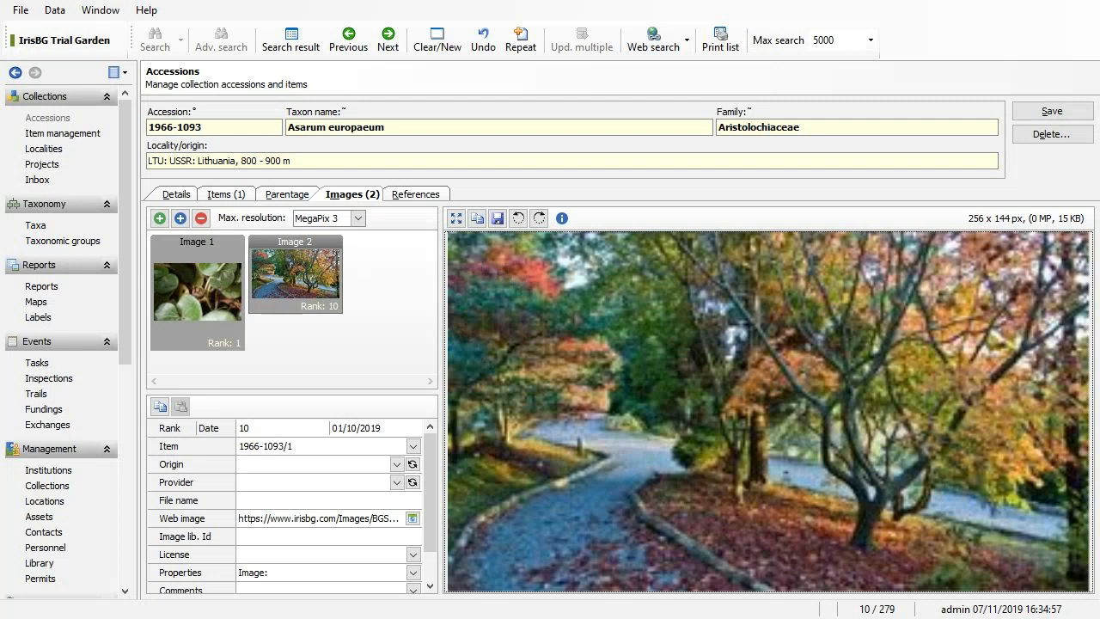
pyautogui.click(414, 314)
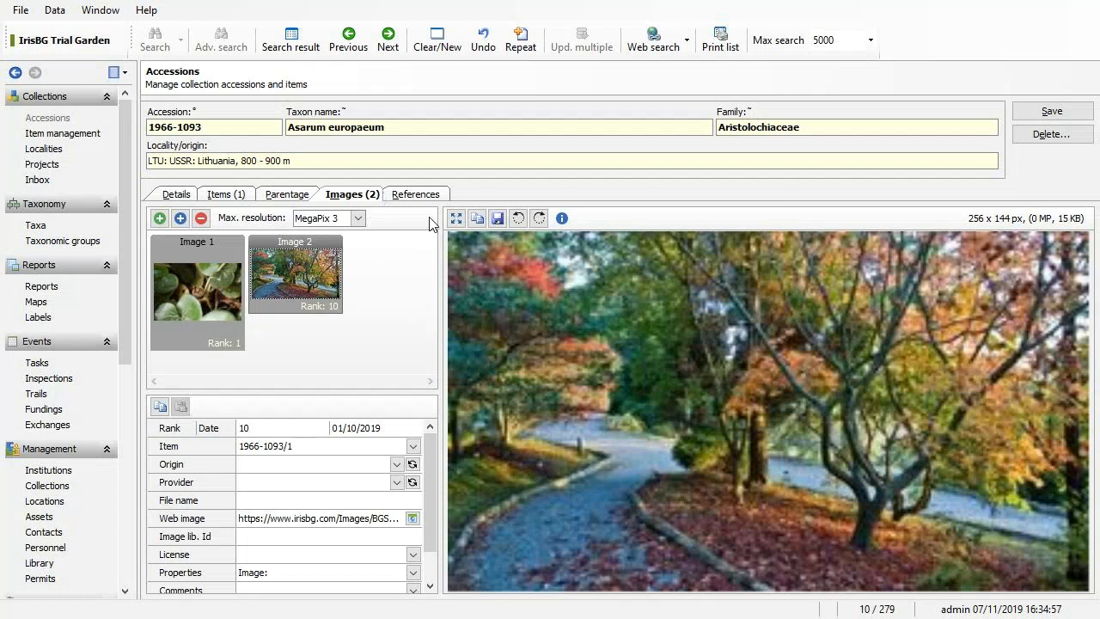
# Examine the maximum resolution choices for accession images, keep MegaPix 3, and view Image 1.
pyautogui.click(358, 220)
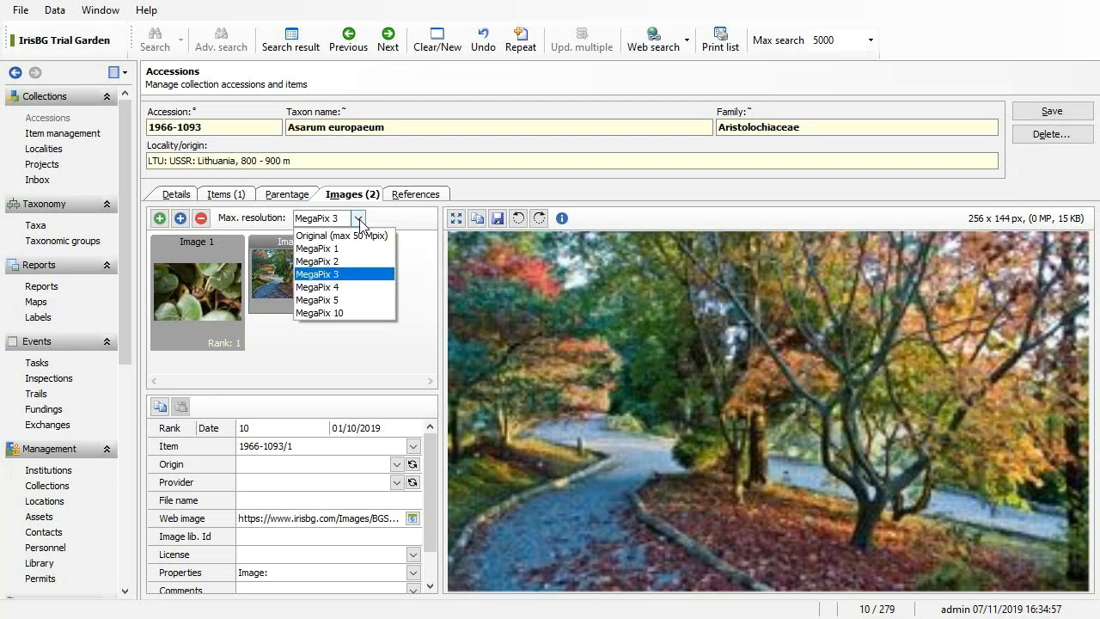
pyautogui.click(359, 221)
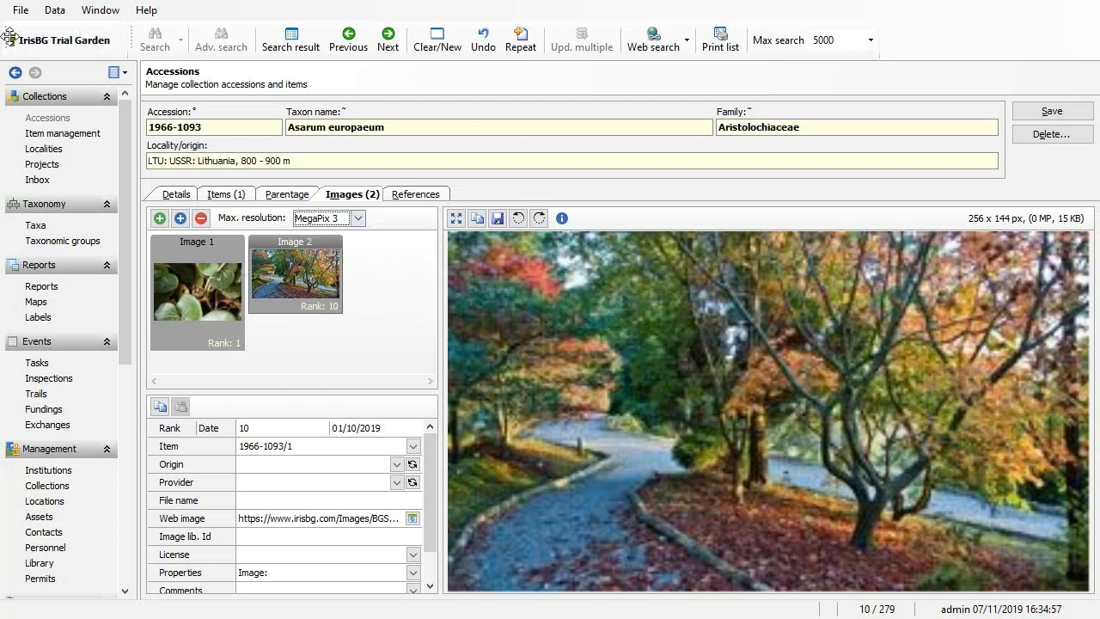
pyautogui.click(358, 220)
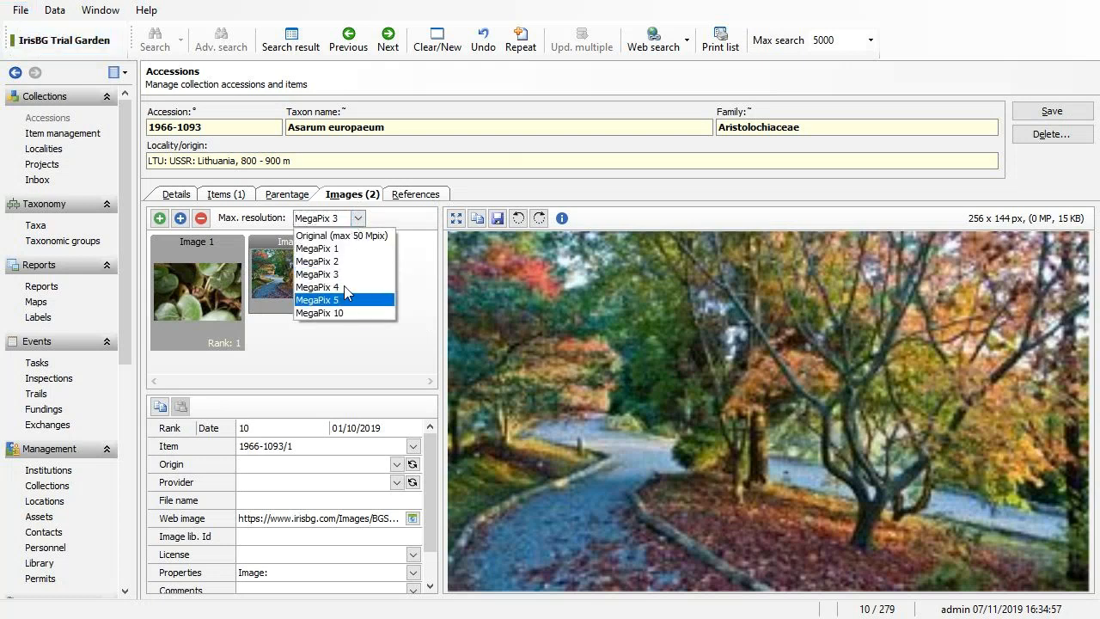
pyautogui.click(350, 276)
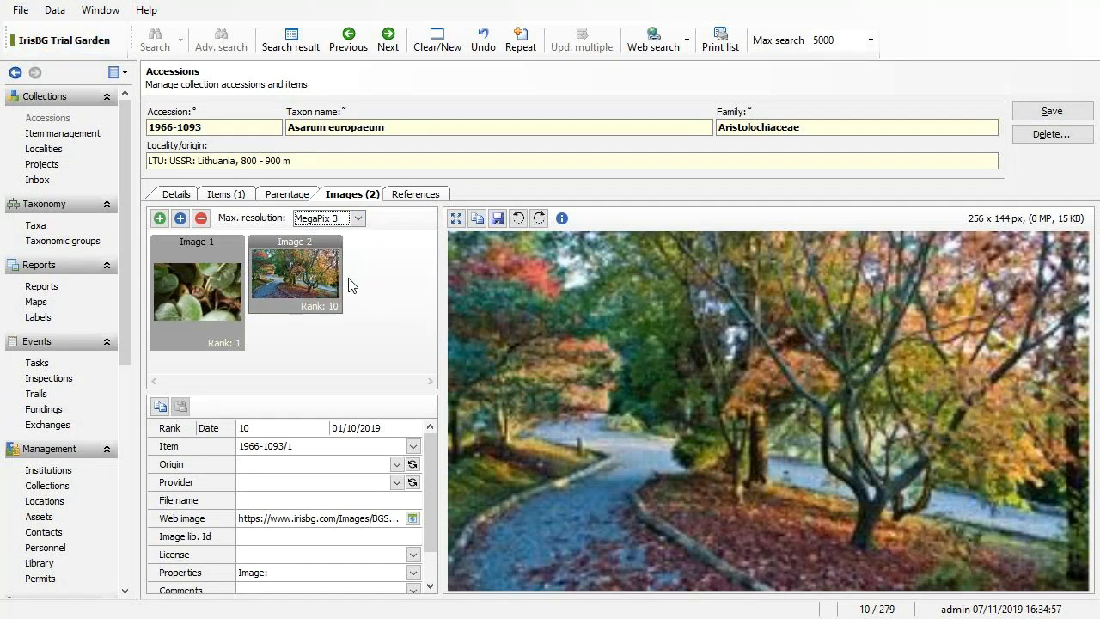
pyautogui.click(232, 299)
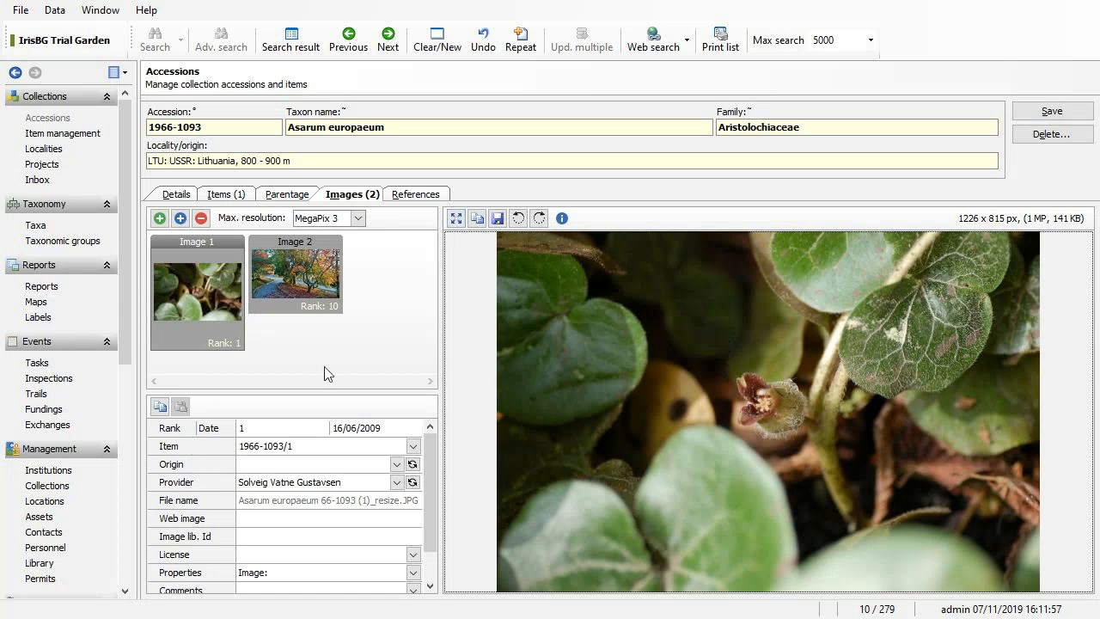
pyautogui.click(406, 342)
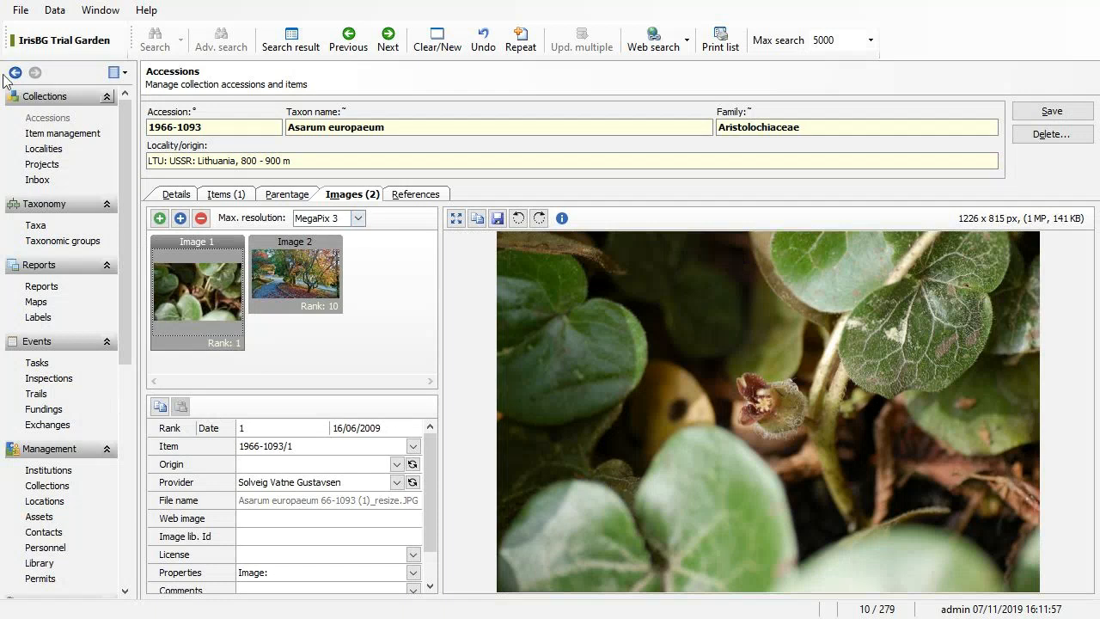
# Examine the Image max resolution choices in the user interface options and close them without changes.
pyautogui.click(20, 10)
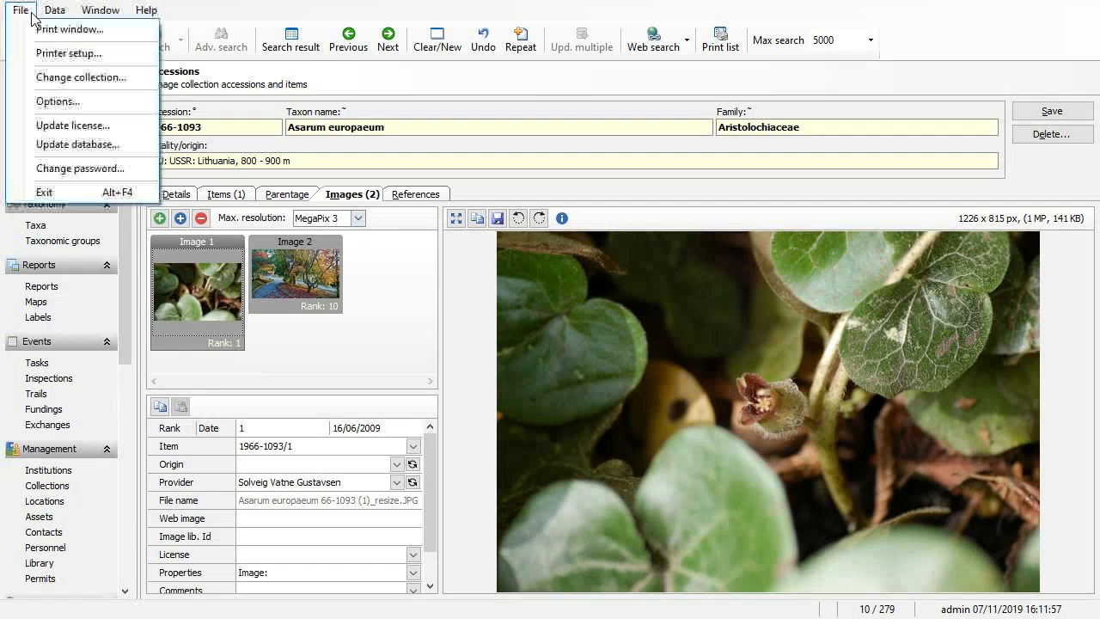
pyautogui.click(67, 111)
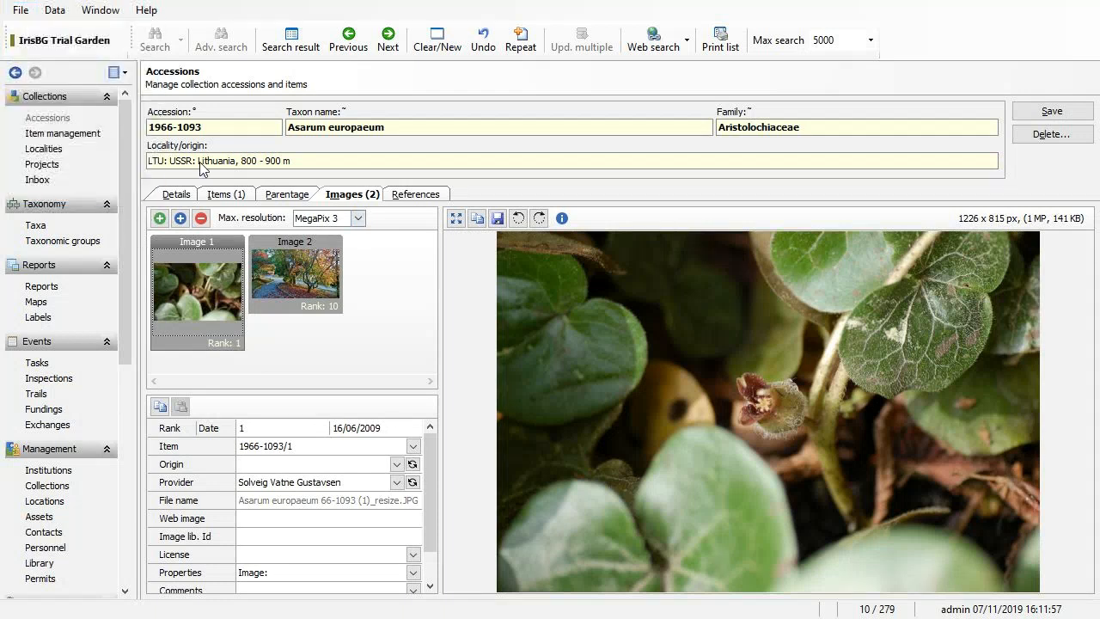
pyautogui.click(622, 307)
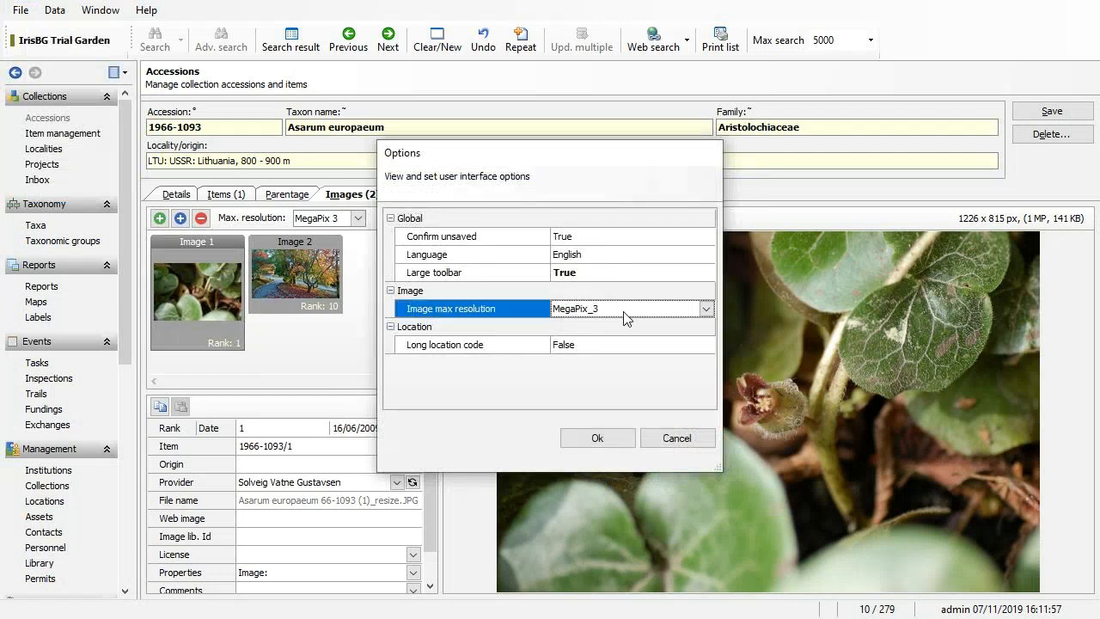
pyautogui.click(706, 311)
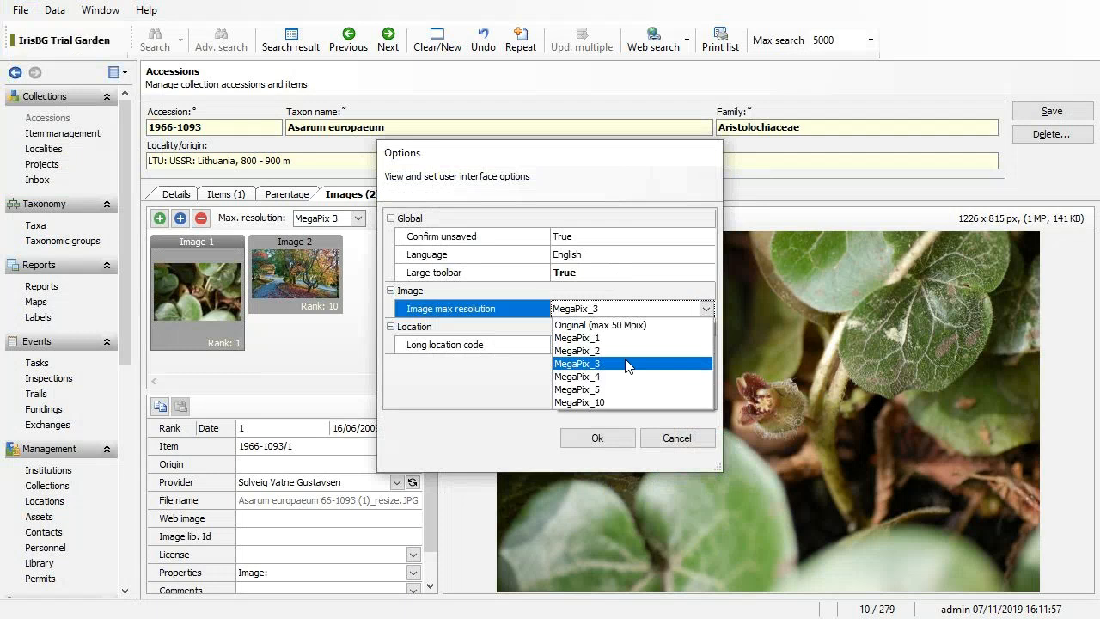
pyautogui.click(675, 437)
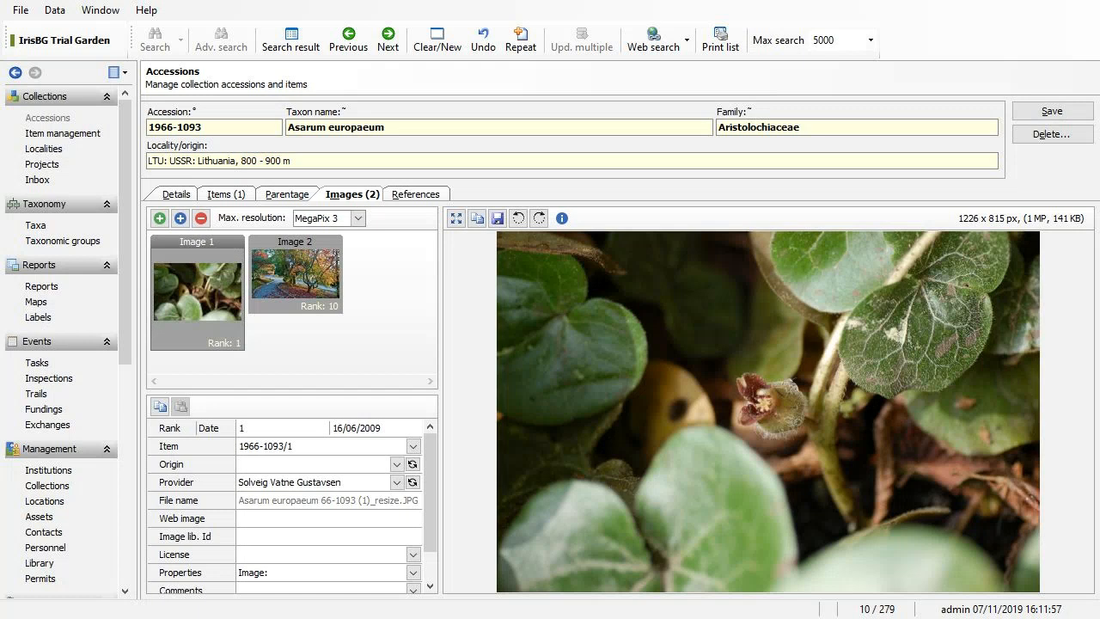
# Switch to the SM T395 device window, shrink it and move it so the whole mobile app screen fits.
pyautogui.moveTo(383, 149); pyautogui.dragTo(430, 74)
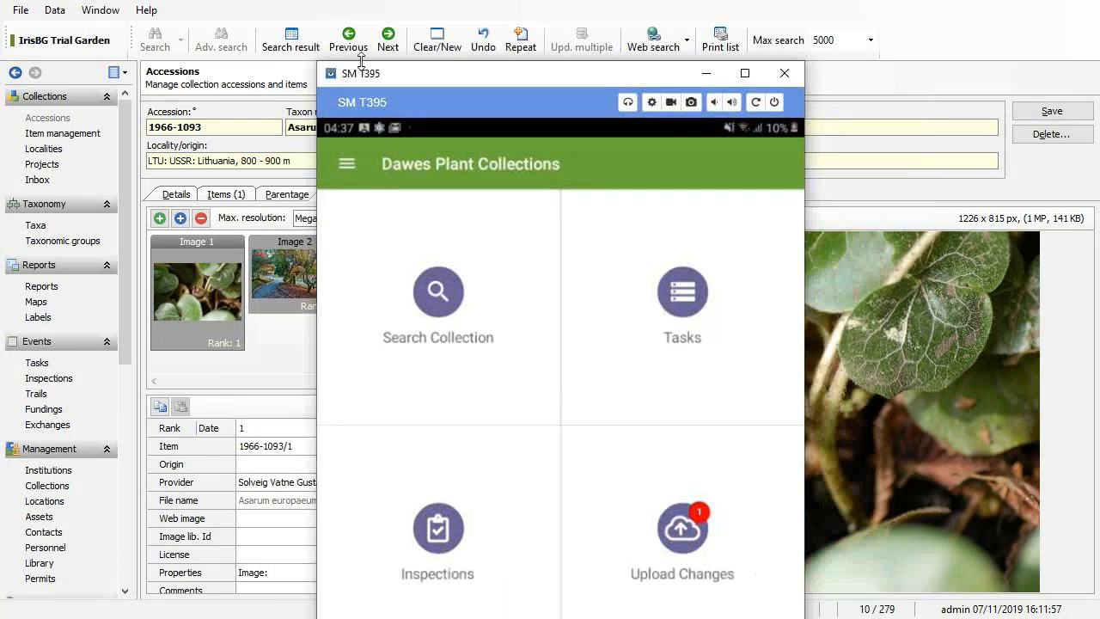
pyautogui.moveTo(317, 65); pyautogui.dragTo(484, 234)
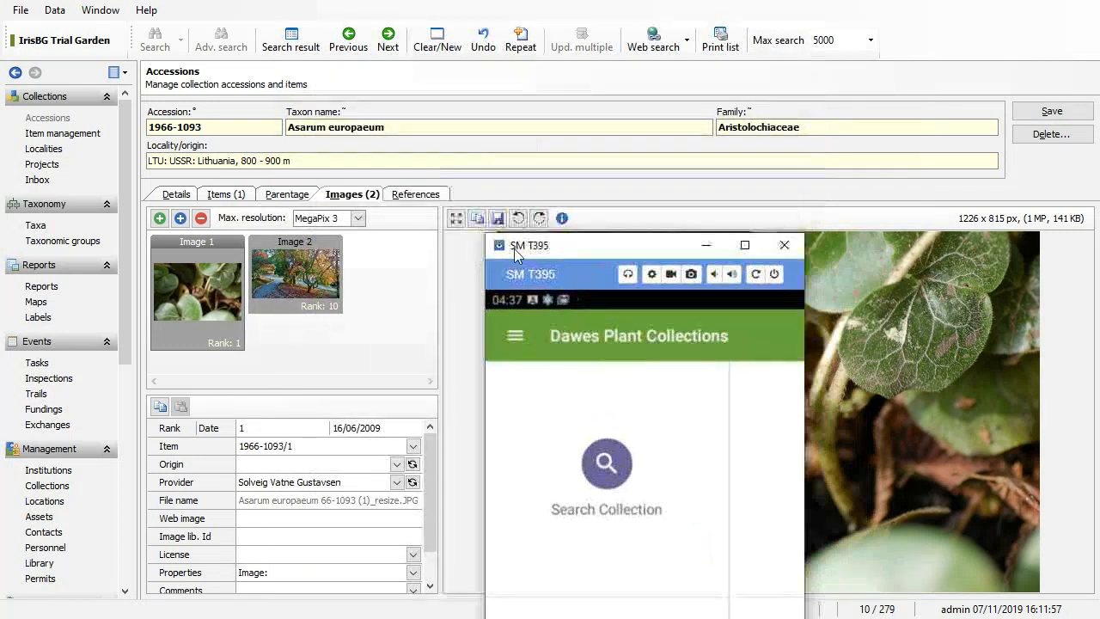
pyautogui.moveTo(568, 247); pyautogui.dragTo(402, 20)
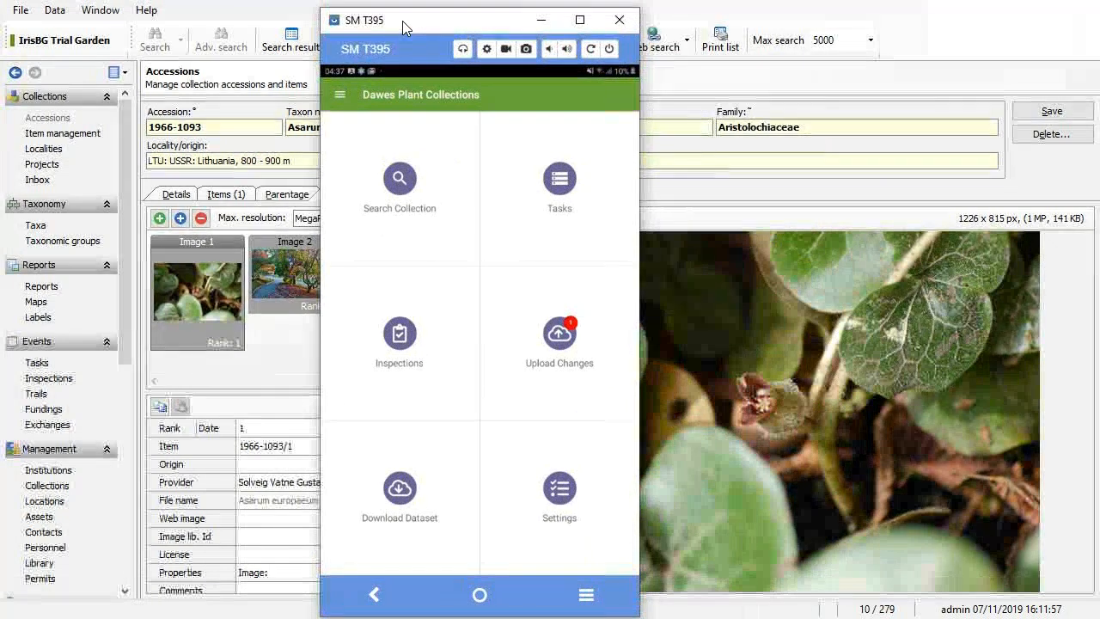
# View the item record of accession D9999-0289 Acer saccharum in the mobile app and go back out of it.
pyautogui.click(426, 141)
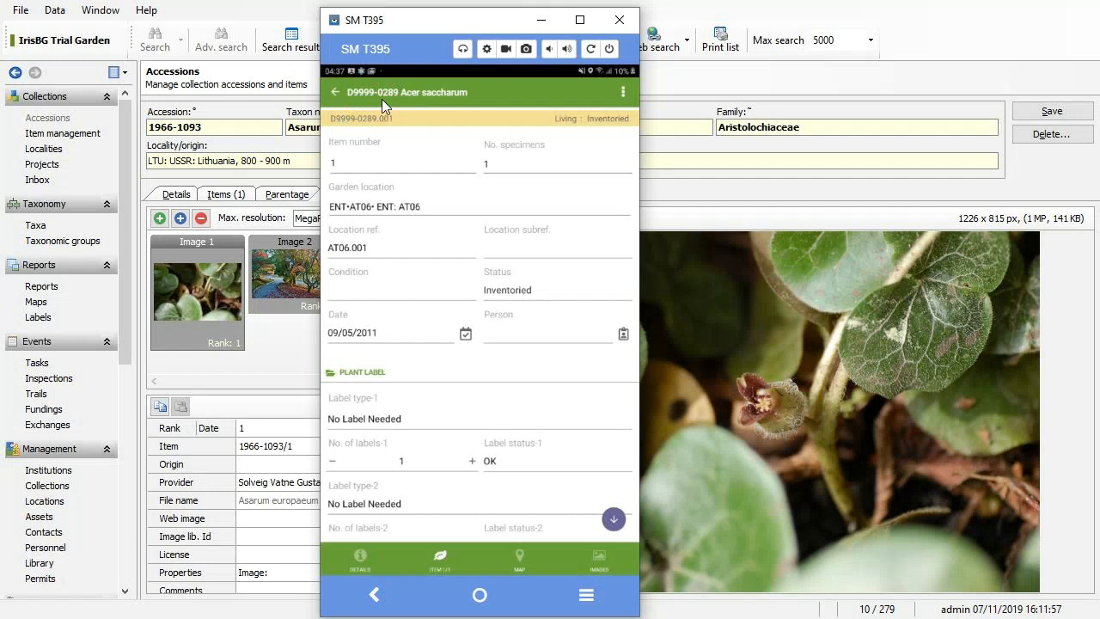
pyautogui.click(332, 87)
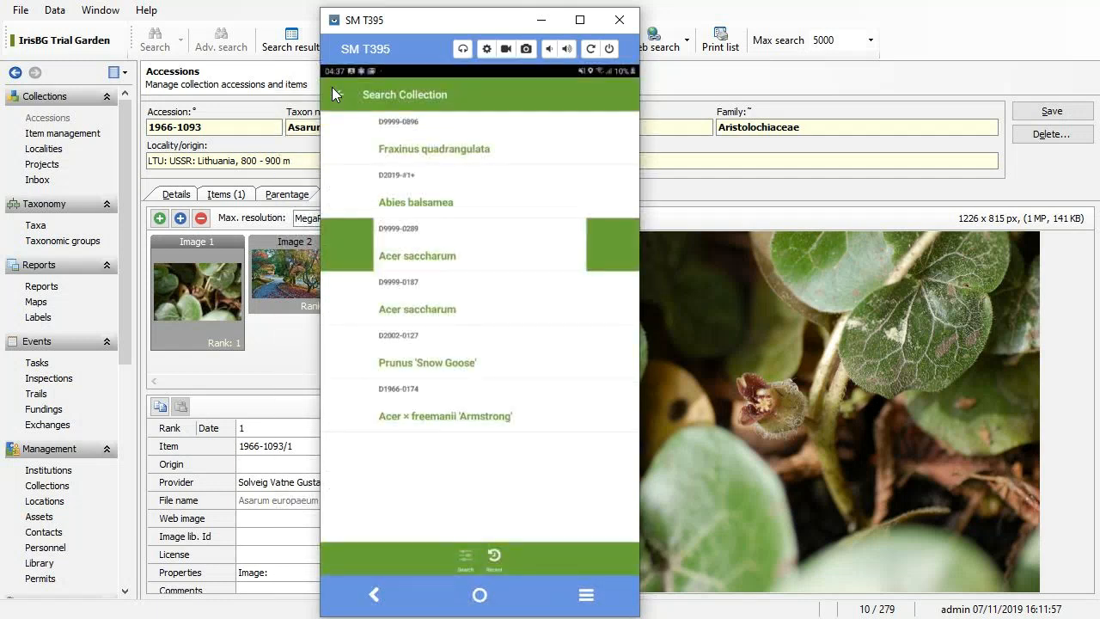
pyautogui.click(331, 87)
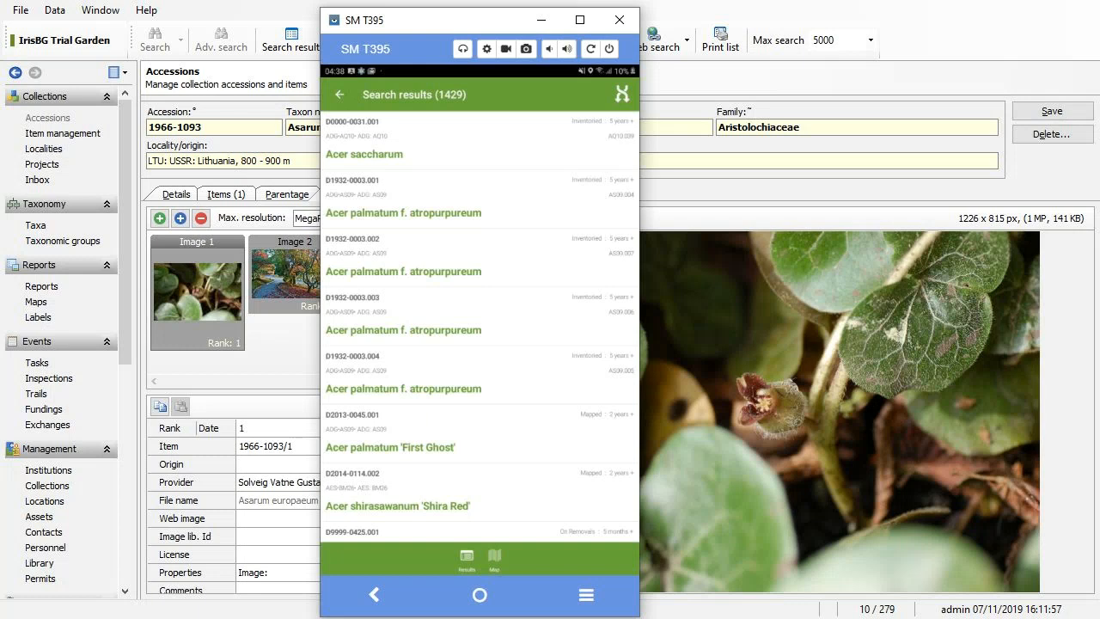
# Set the new photo of item D0000-0031.002 Acer saccharum to be reduced to 5 Megapixel, review it and leave the image form.
pyautogui.click(387, 146)
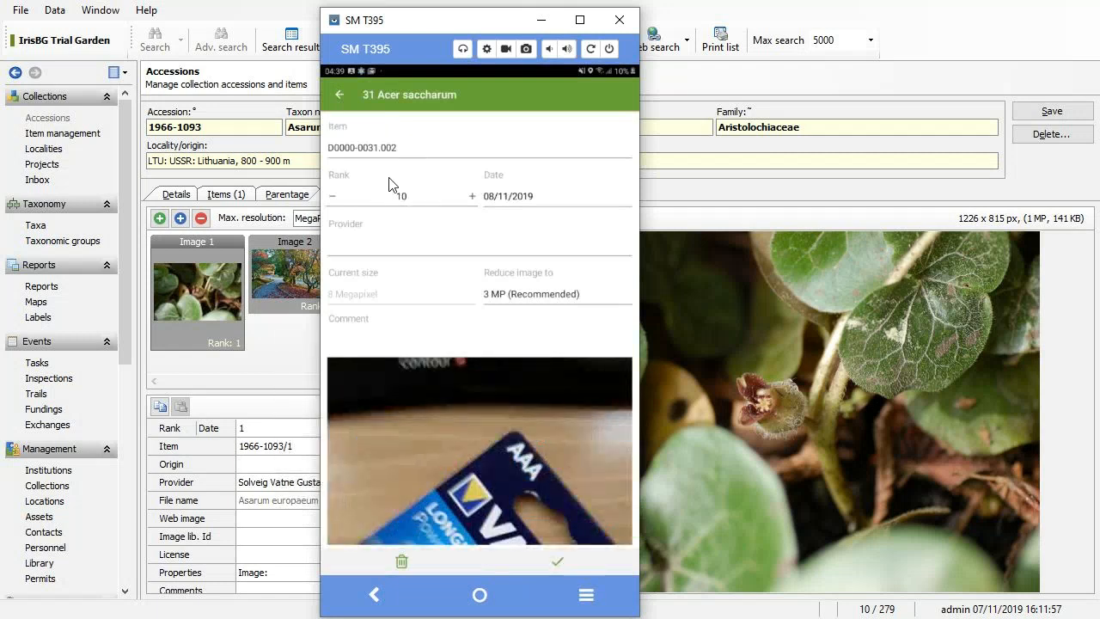
pyautogui.click(533, 308)
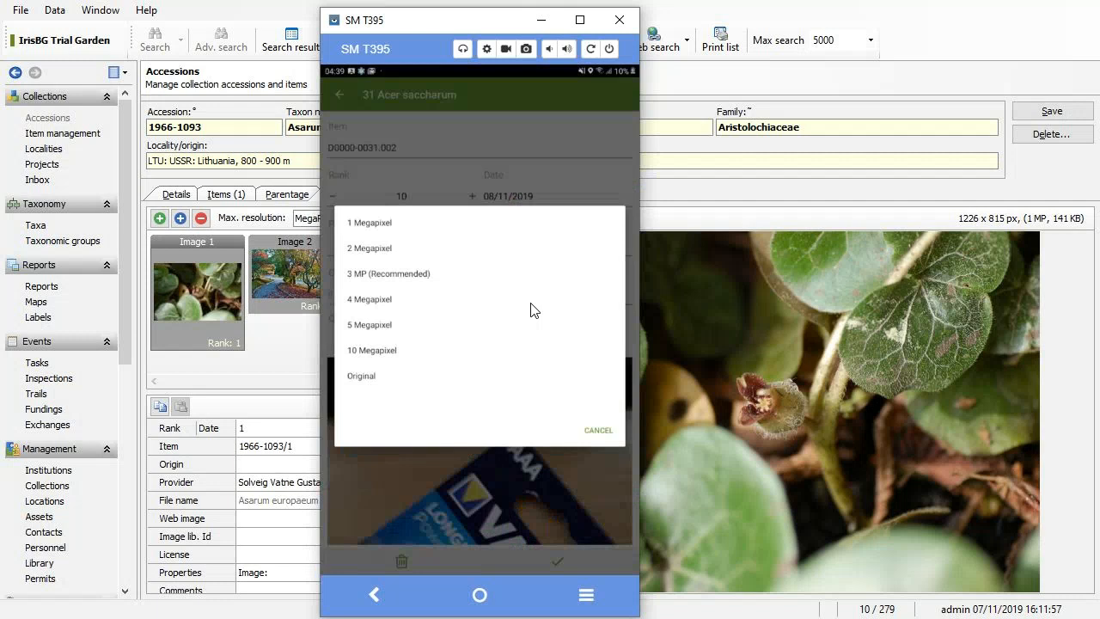
pyautogui.click(531, 309)
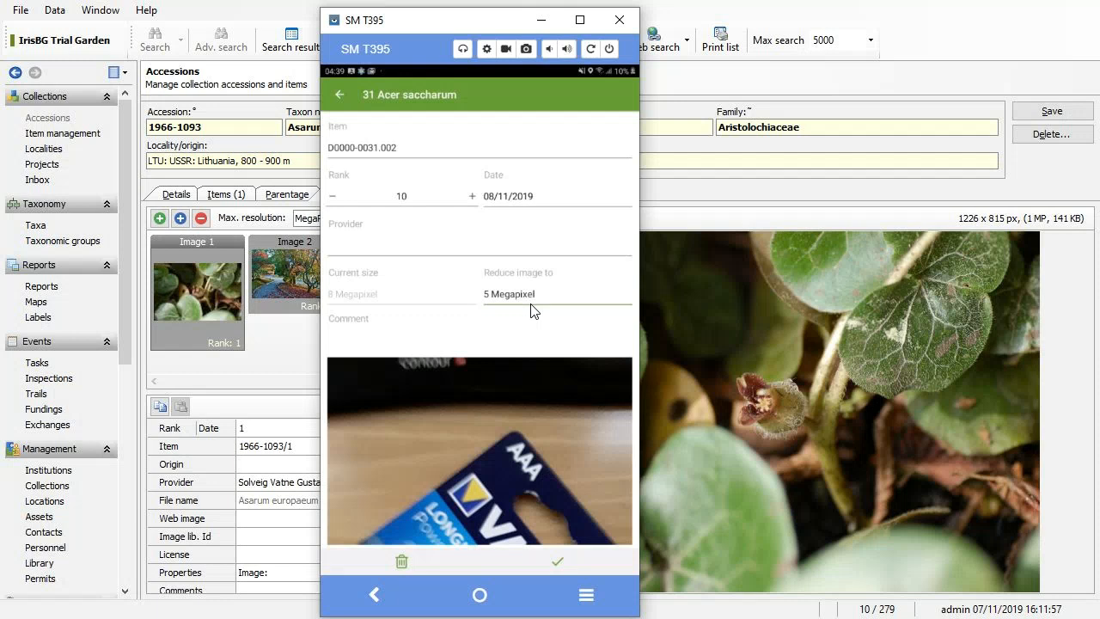
pyautogui.scroll(-5, 530, 311)
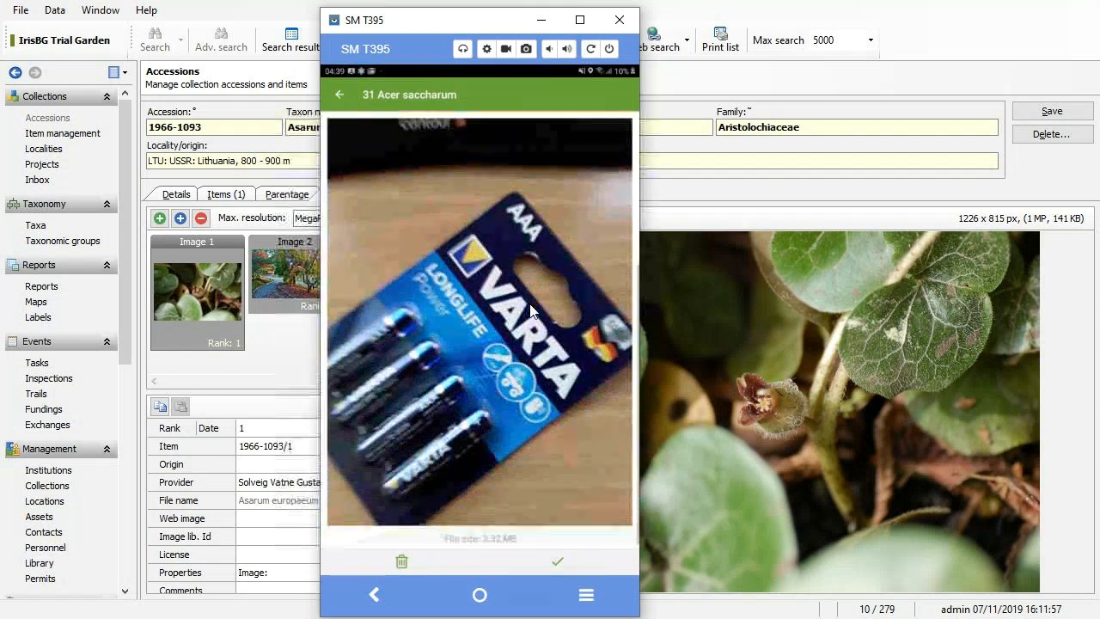
pyautogui.scroll(5, 529, 311)
pyautogui.click(529, 311)
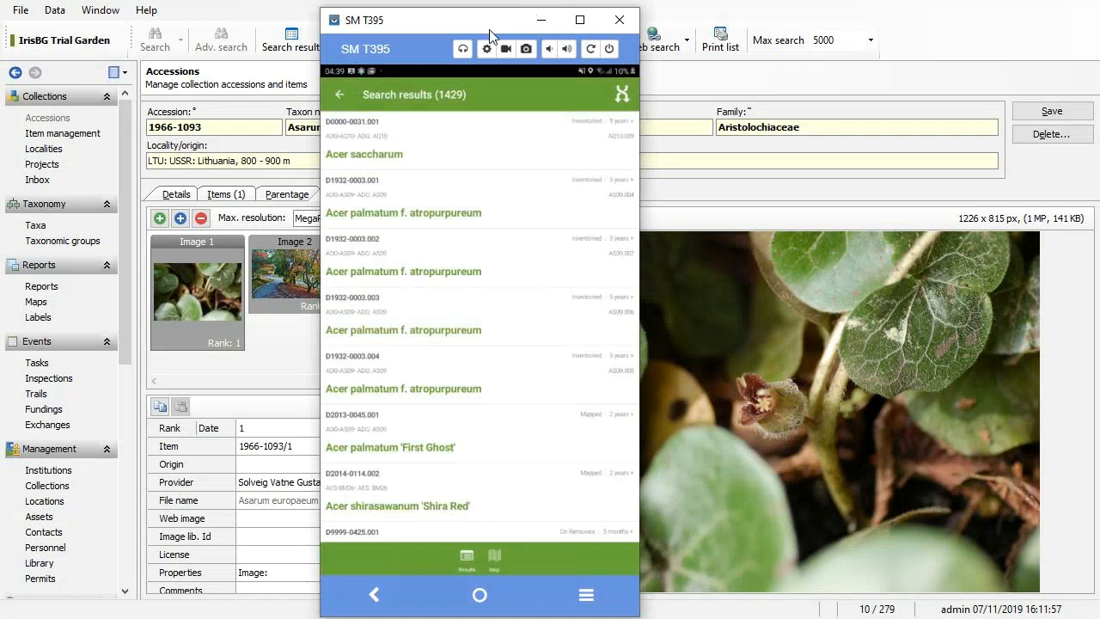
# Move the SM T395 device window aside and return to the mobile app's home screen.
pyautogui.moveTo(493, 21); pyautogui.dragTo(383, 60)
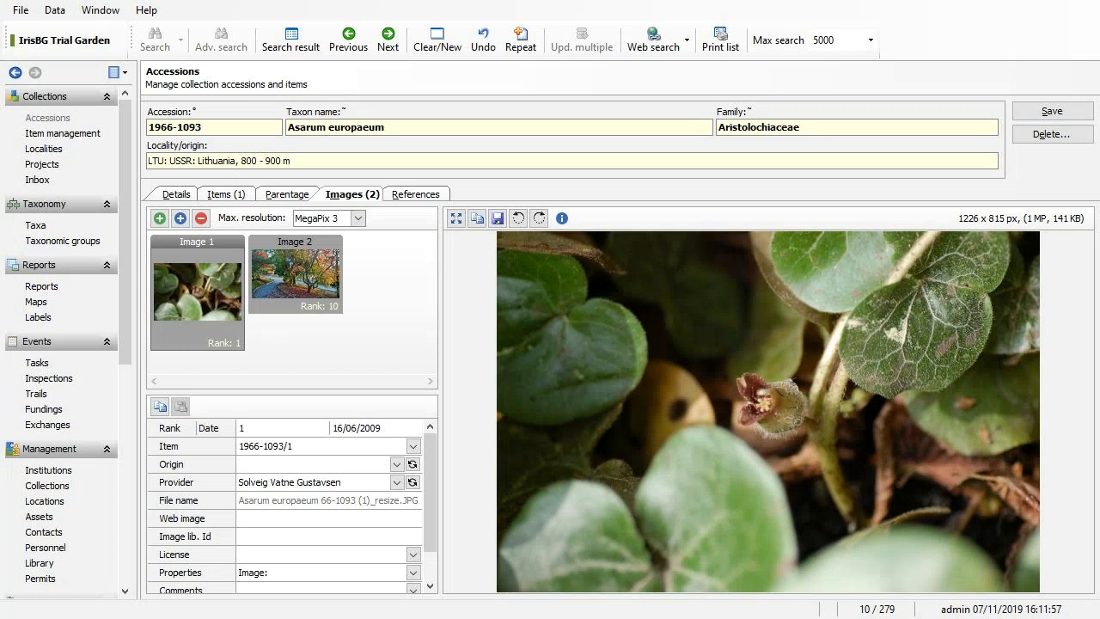
pyautogui.hotkey('alt', 'Tab')
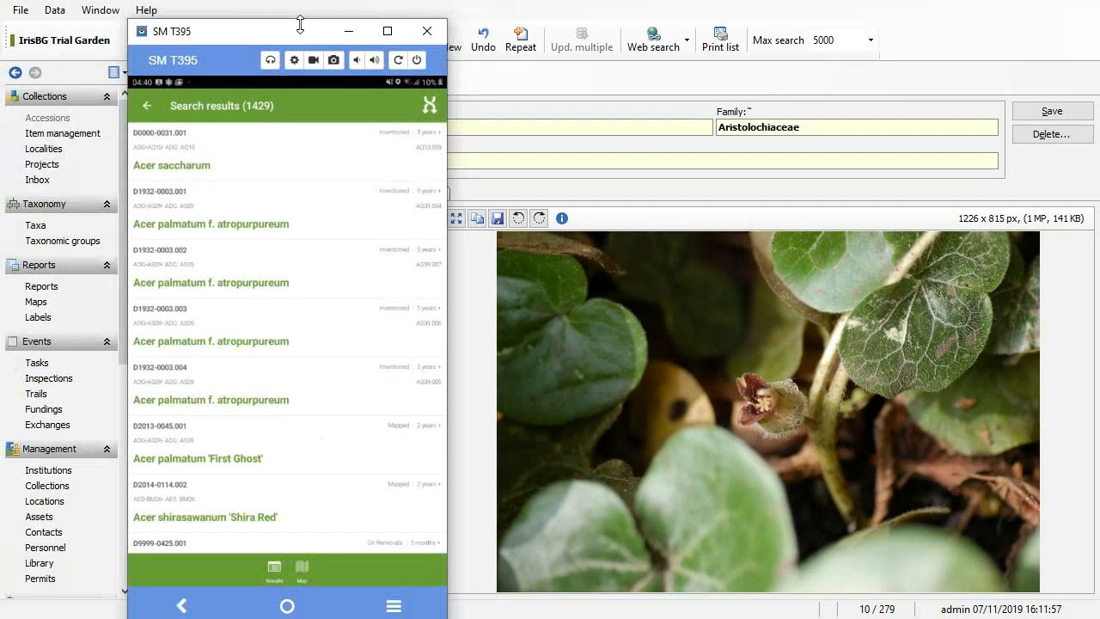
pyautogui.press('Escape')
pyautogui.press('Escape')
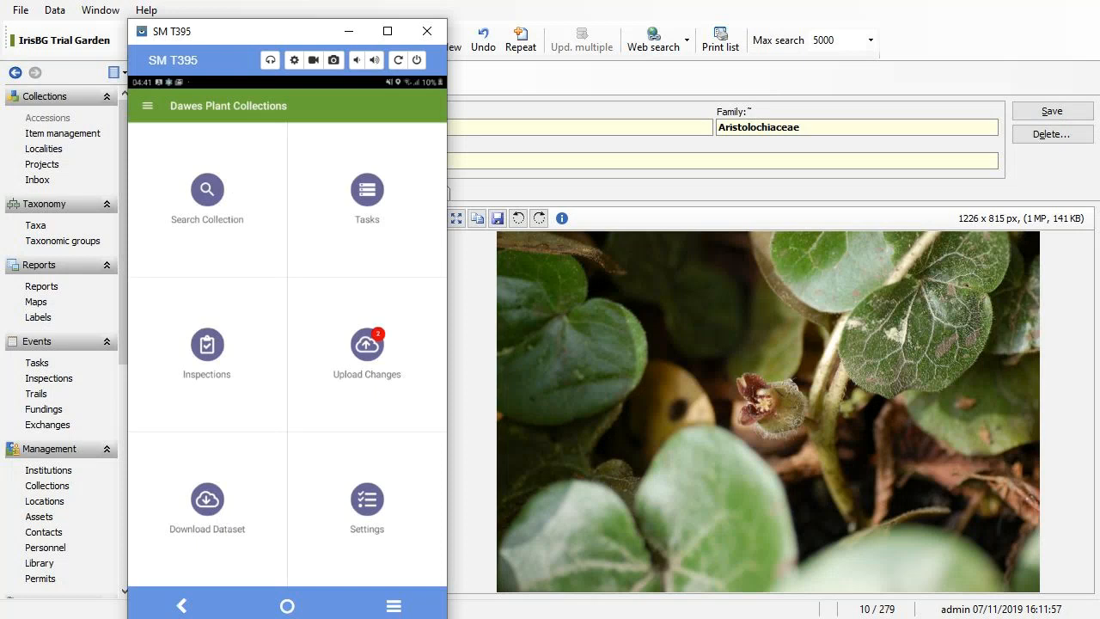
pyautogui.hotkey('alt', 'Tab')
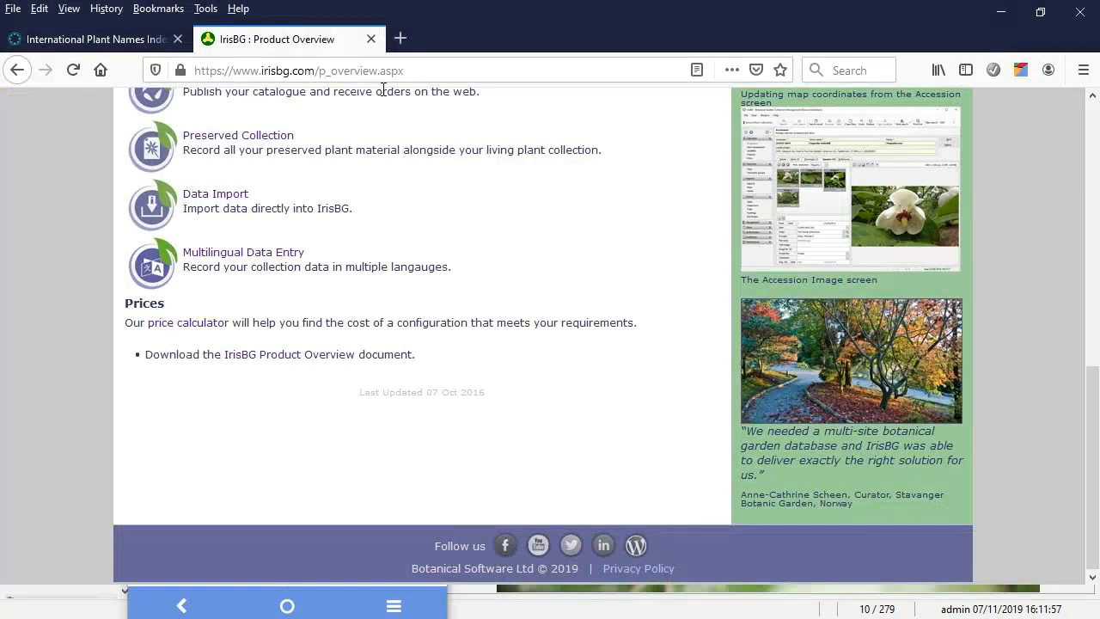
pyautogui.hotkey('alt', 'Tab')
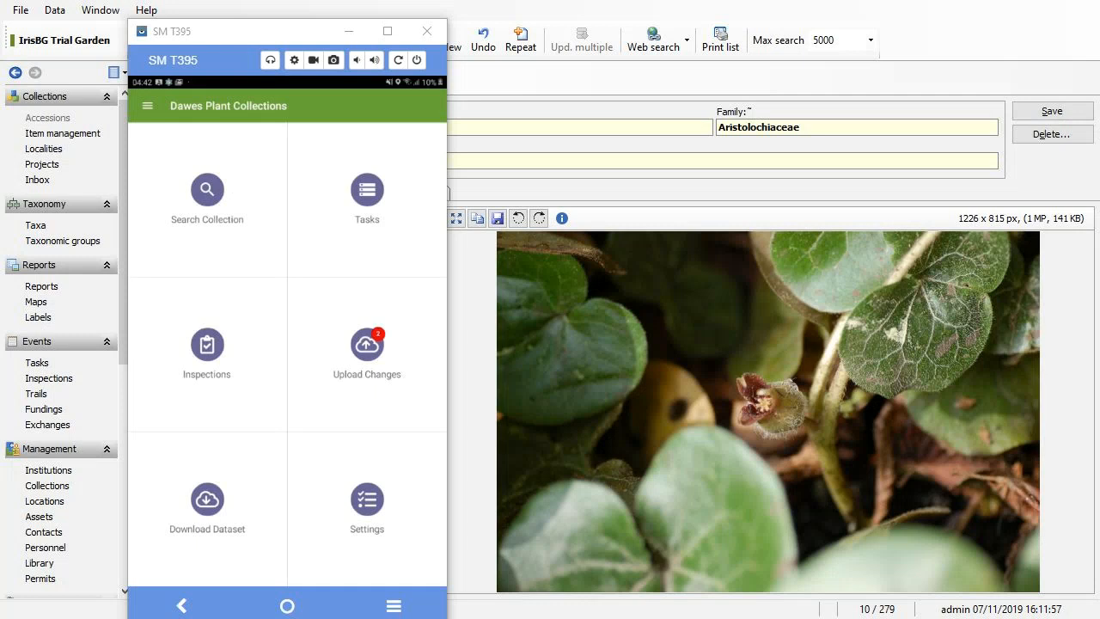
# Hide the extra collection search fields and open the recent accession D9999-0896 Fraxinus quadrangulata.
pyautogui.click(207, 198)
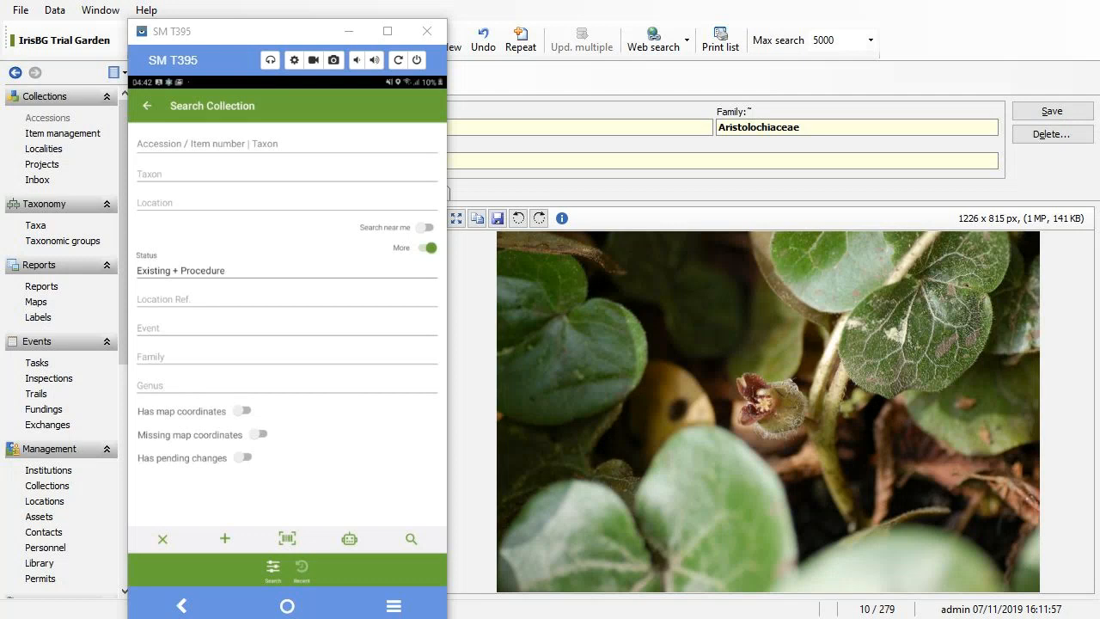
pyautogui.click(428, 249)
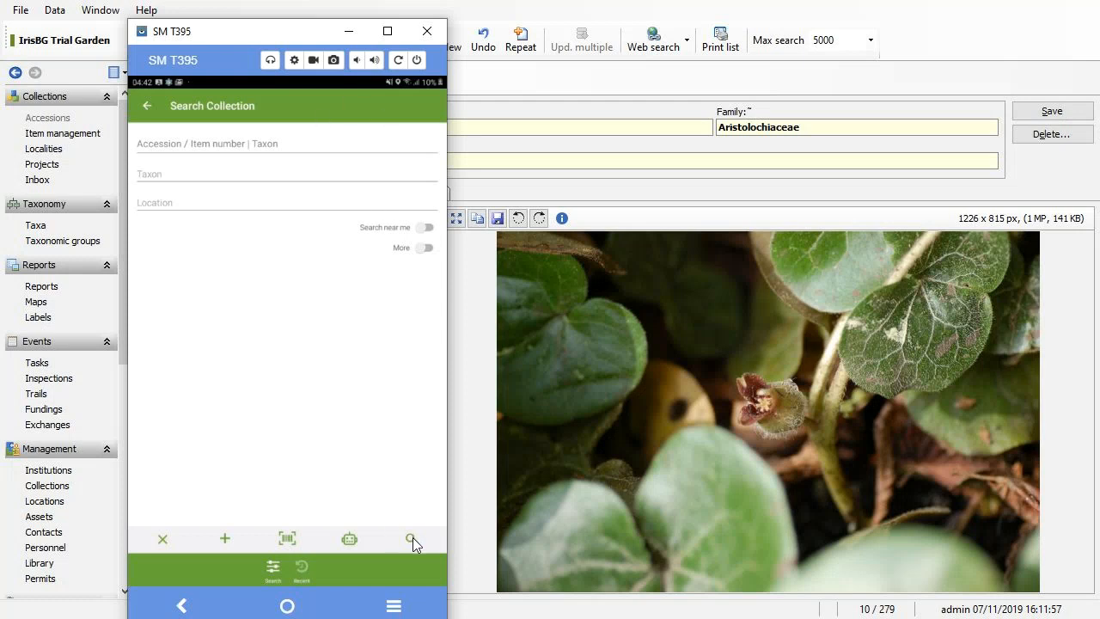
pyautogui.click(304, 569)
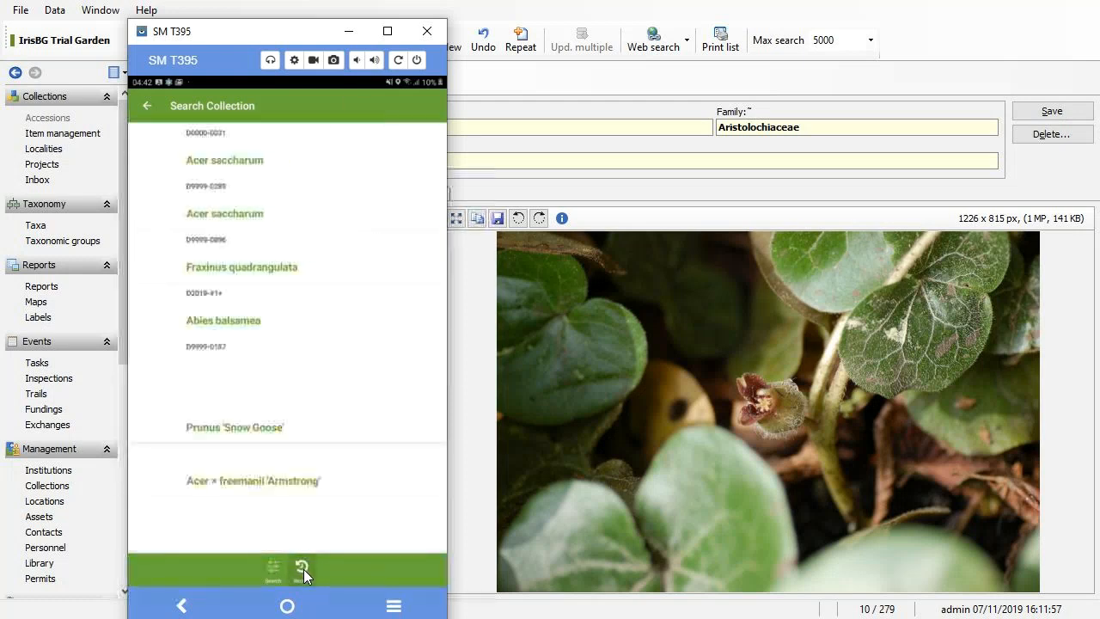
pyautogui.click(275, 334)
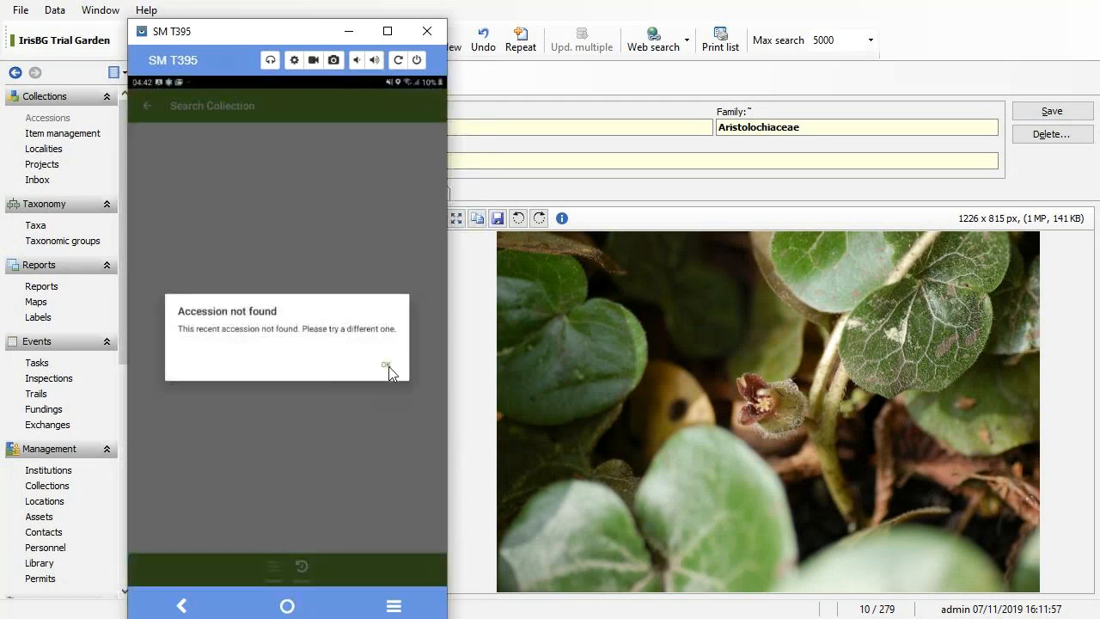
pyautogui.click(388, 367)
pyautogui.click(266, 247)
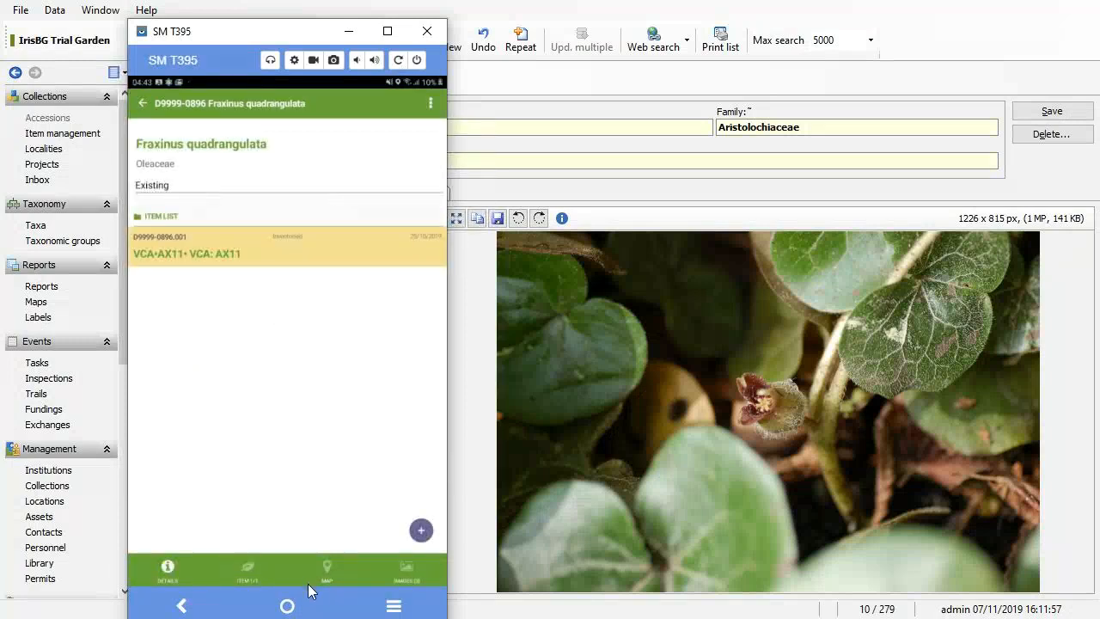
# Examine the map location of item D9999-0896.001 and the available map options.
pyautogui.click(325, 568)
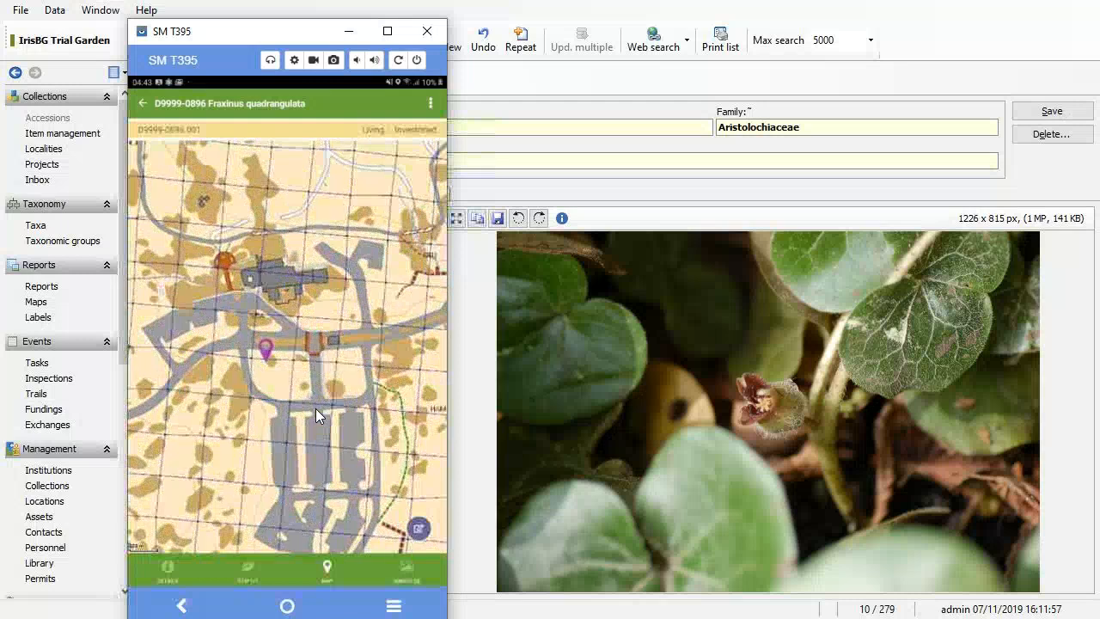
pyautogui.click(431, 104)
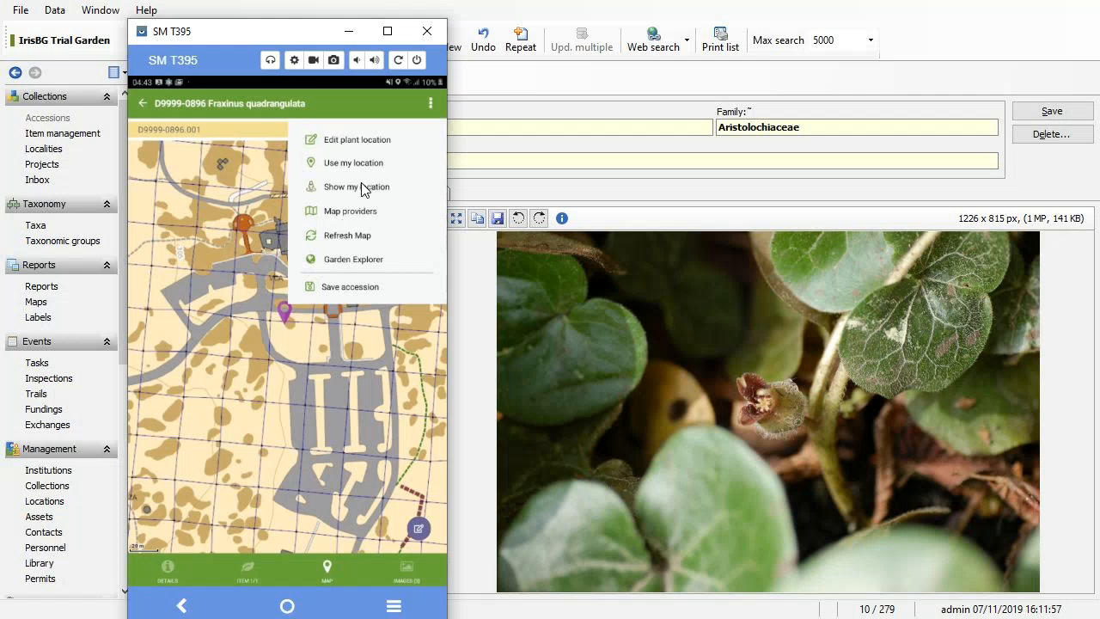
pyautogui.click(268, 320)
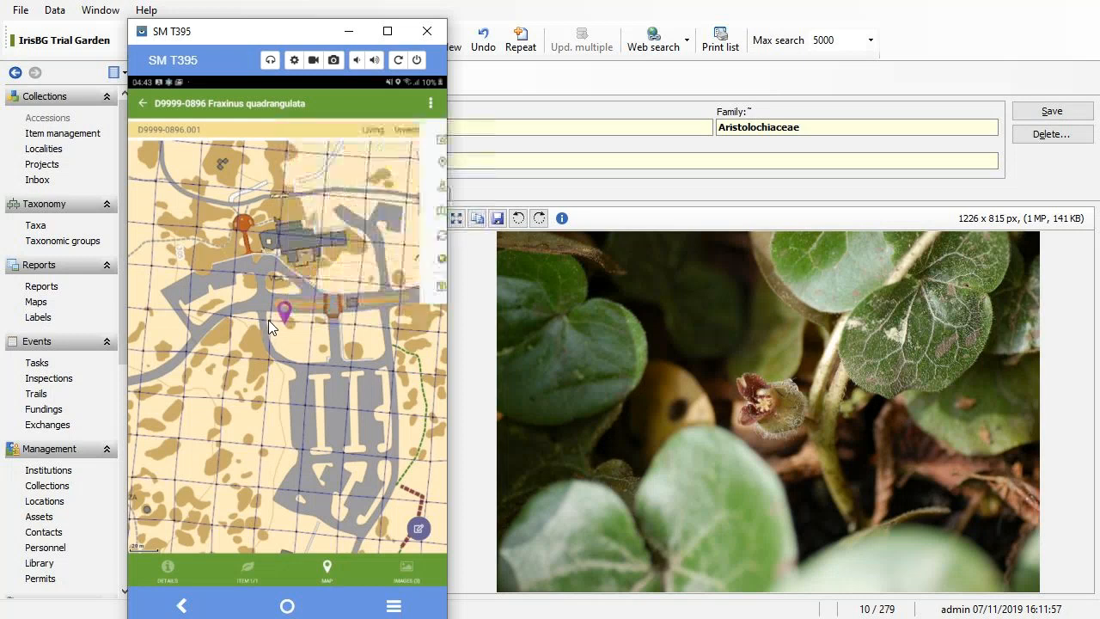
pyautogui.scroll(3, 268, 319)
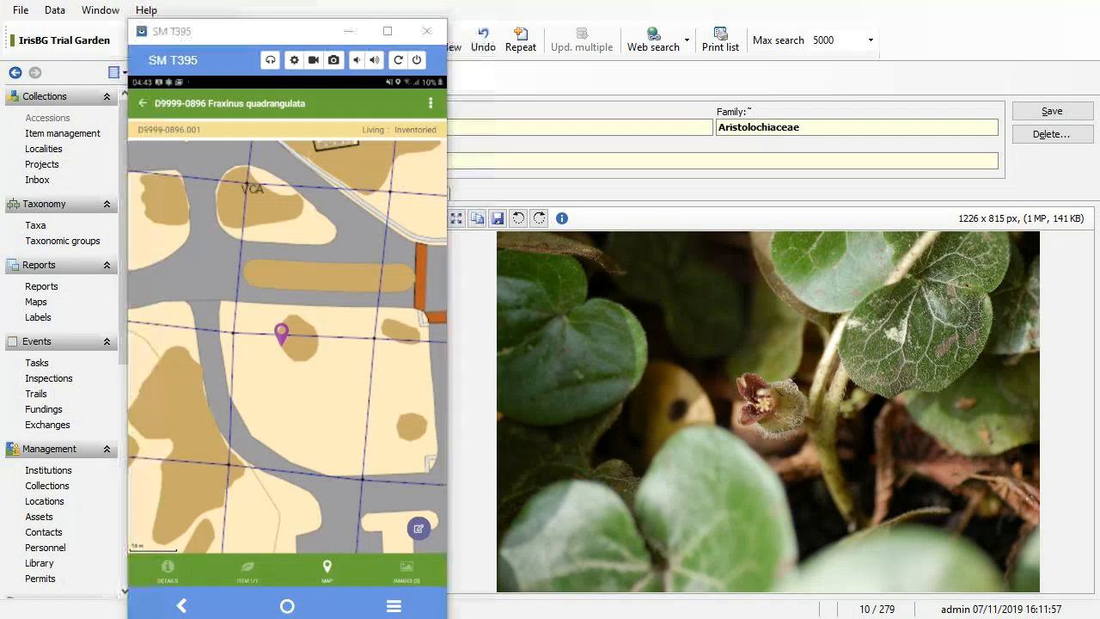
# Switch to the browser's Trimble TDC150 page, dismiss the cookie notice and highlight the GNSS accuracy of the handheld.
pyautogui.hotkey('alt', 'Tab')
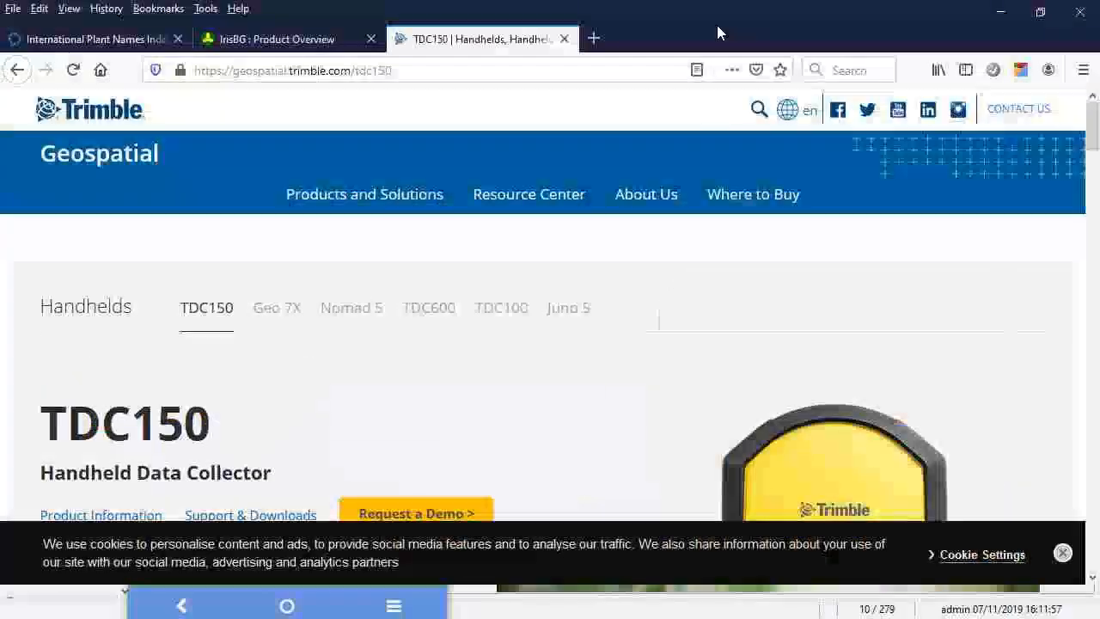
pyautogui.click(1062, 553)
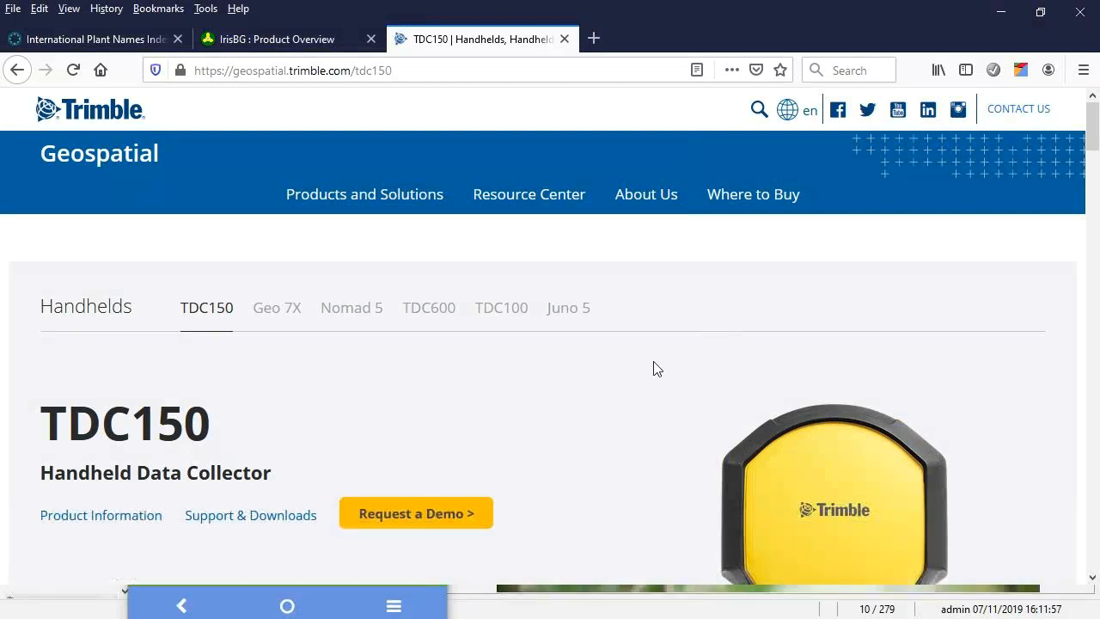
pyautogui.scroll(-2, 657, 370)
pyautogui.scroll(-3, 655, 368)
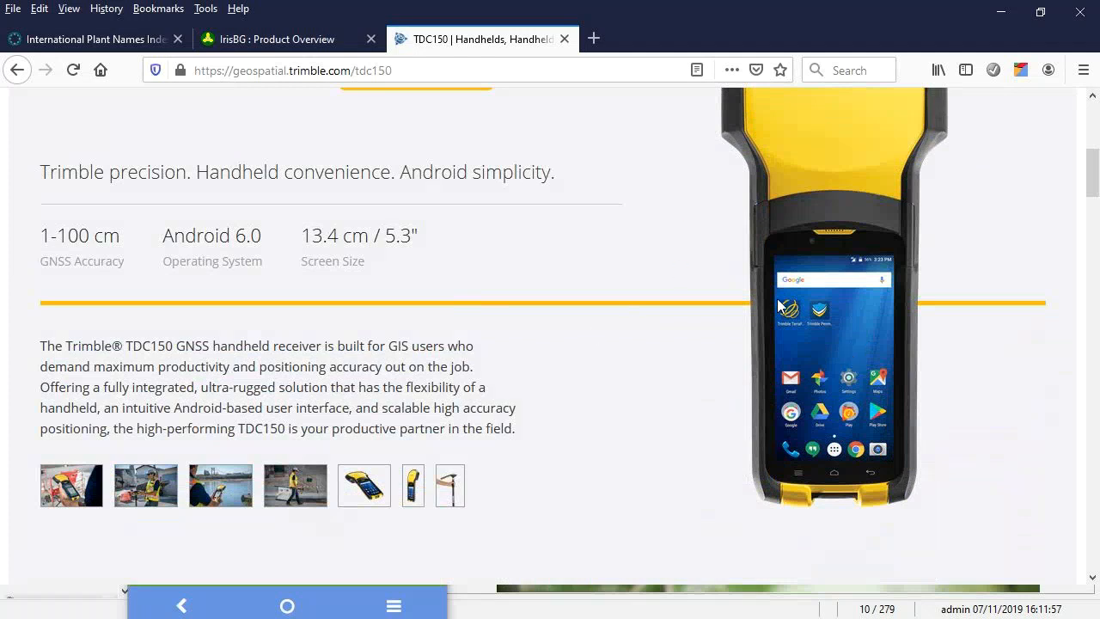
pyautogui.moveTo(127, 246); pyautogui.dragTo(39, 236)
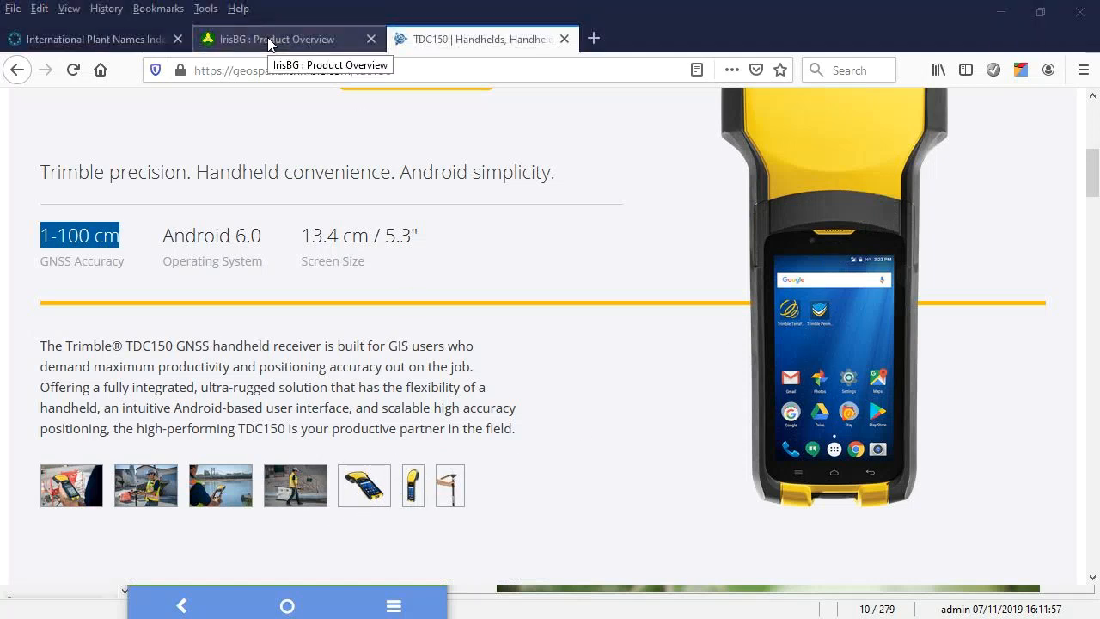
# Return to the SM T395 device window and examine the map around the D9999-0896.001 marker.
pyautogui.hotkey('alt', 'Tab')
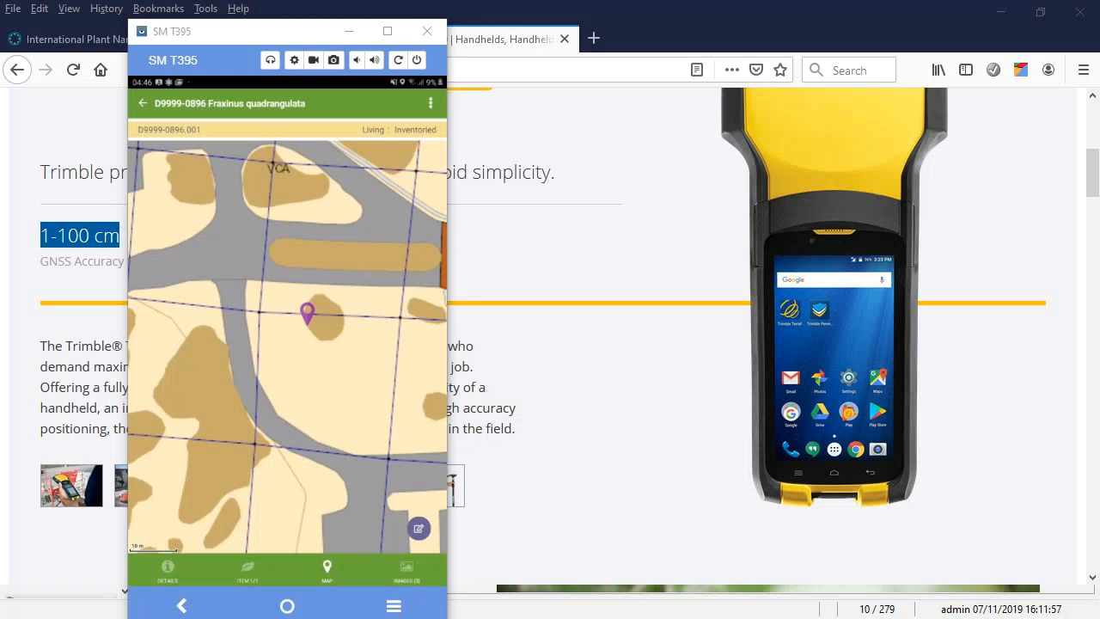
pyautogui.hotkey('alt', 'Tab')
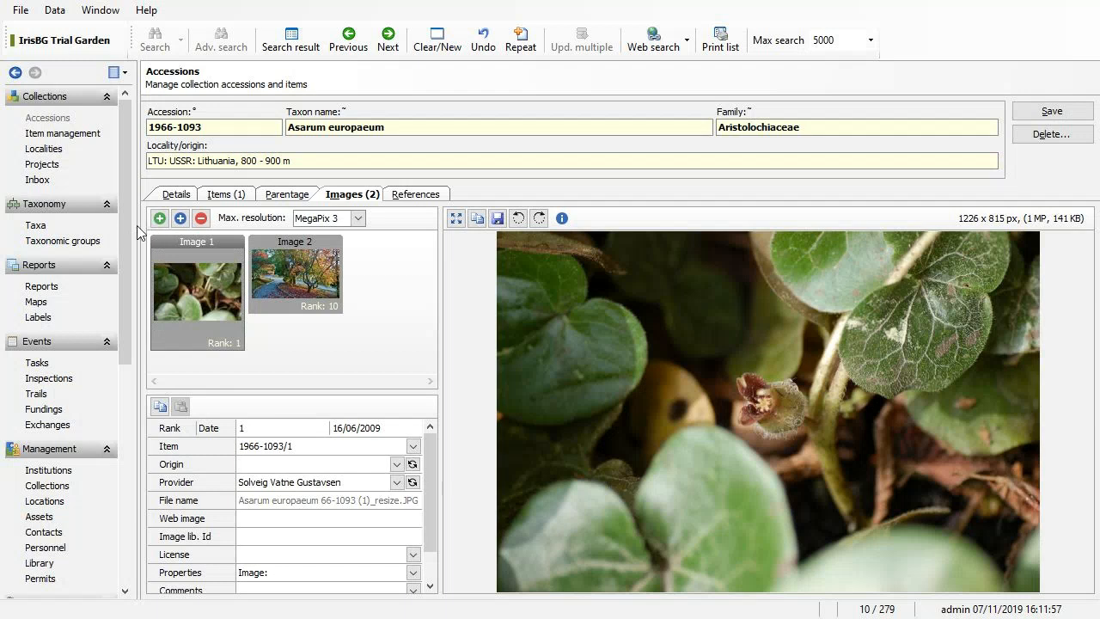
pyautogui.hotkey('alt', 'Tab')
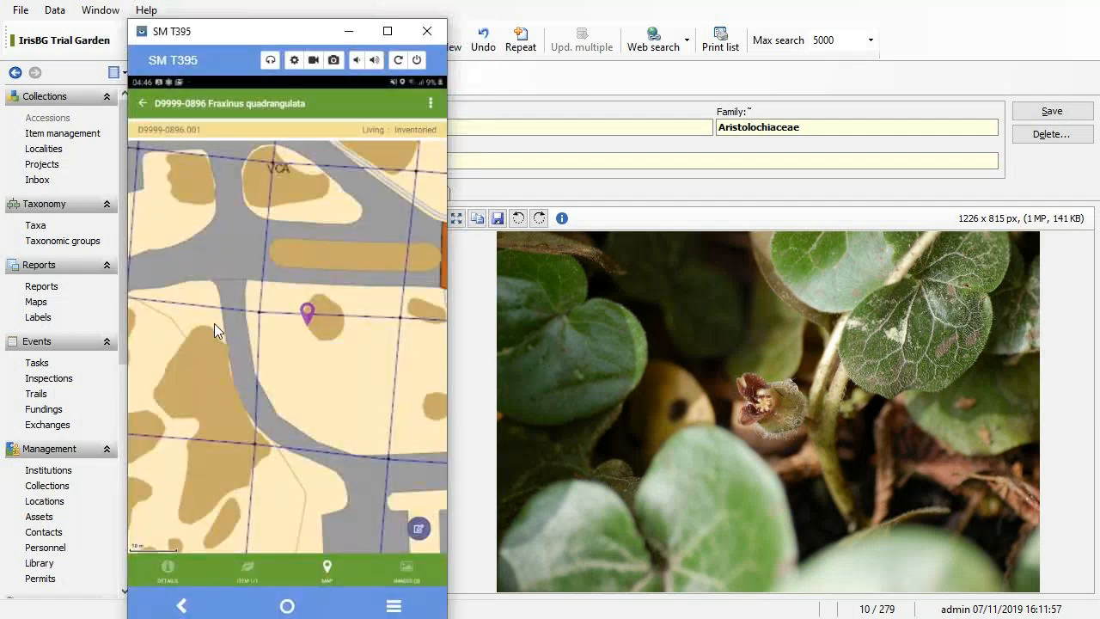
pyautogui.scroll(-3, 214, 323)
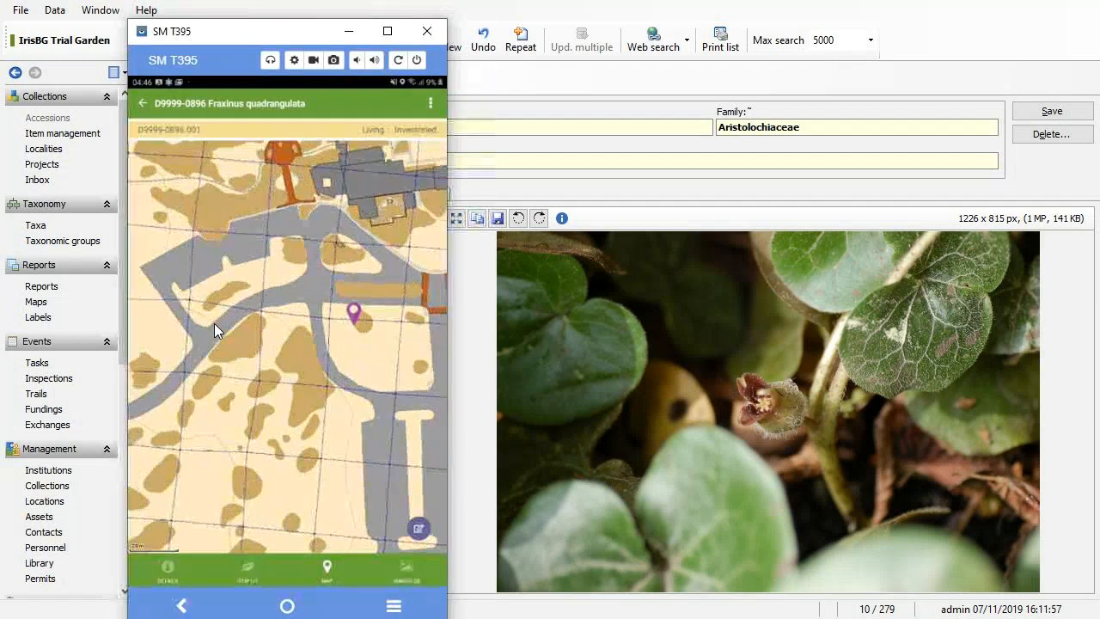
pyautogui.scroll(3, 214, 324)
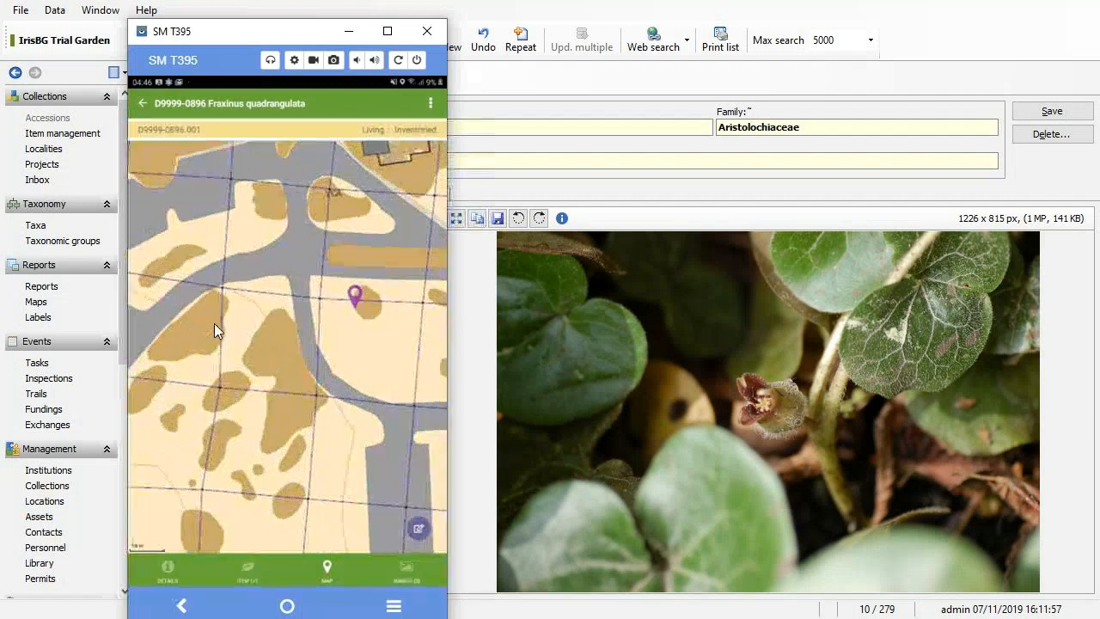
pyautogui.scroll(2, 214, 323)
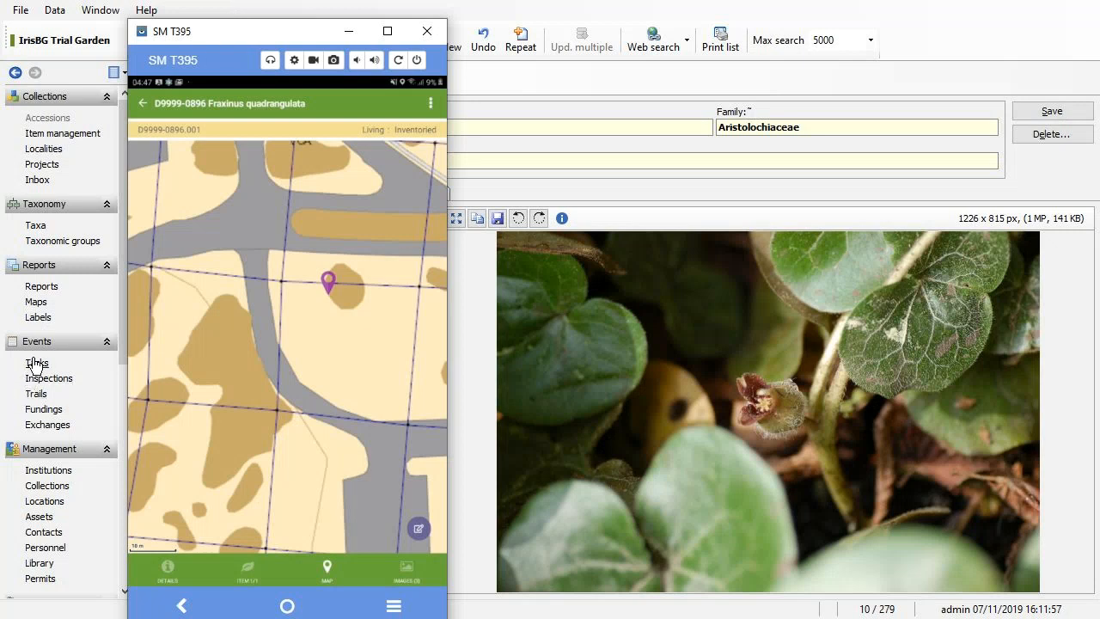
# Switch to IrisBG and open the management of collection assets and features.
pyautogui.click(81, 450)
pyautogui.click(81, 450)
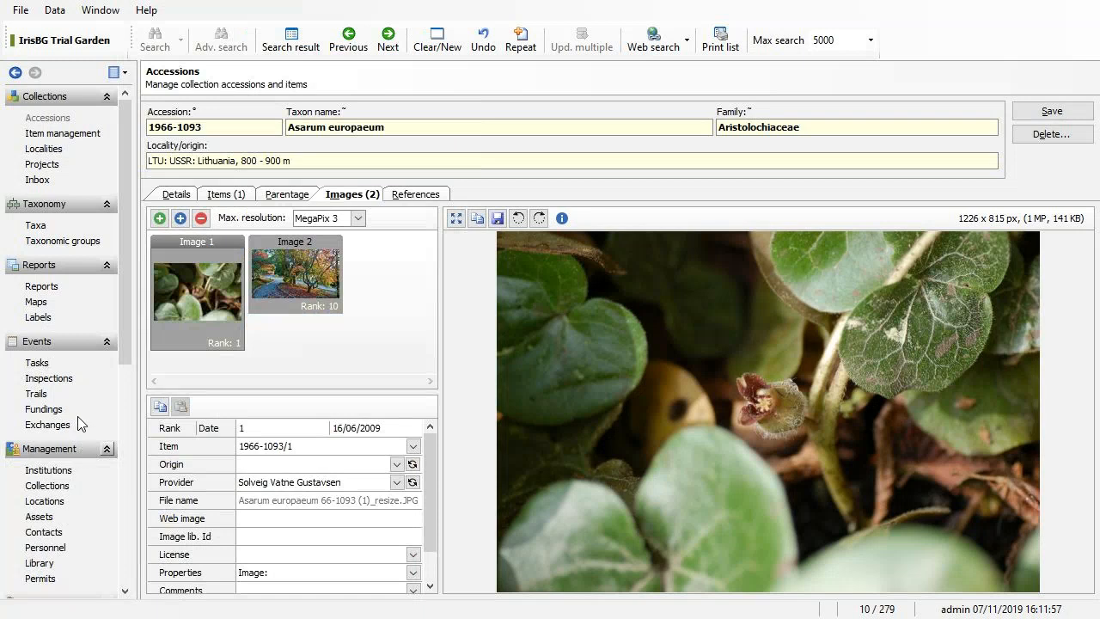
pyautogui.scroll(-3, 68, 331)
pyautogui.scroll(-3, 67, 331)
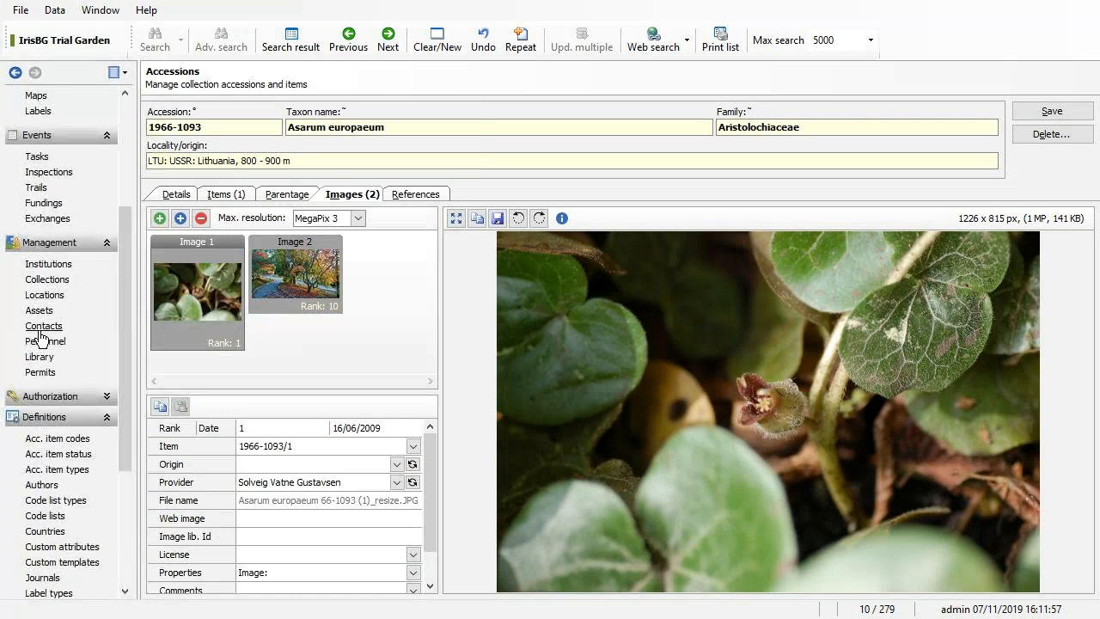
pyautogui.scroll(6, 59, 203)
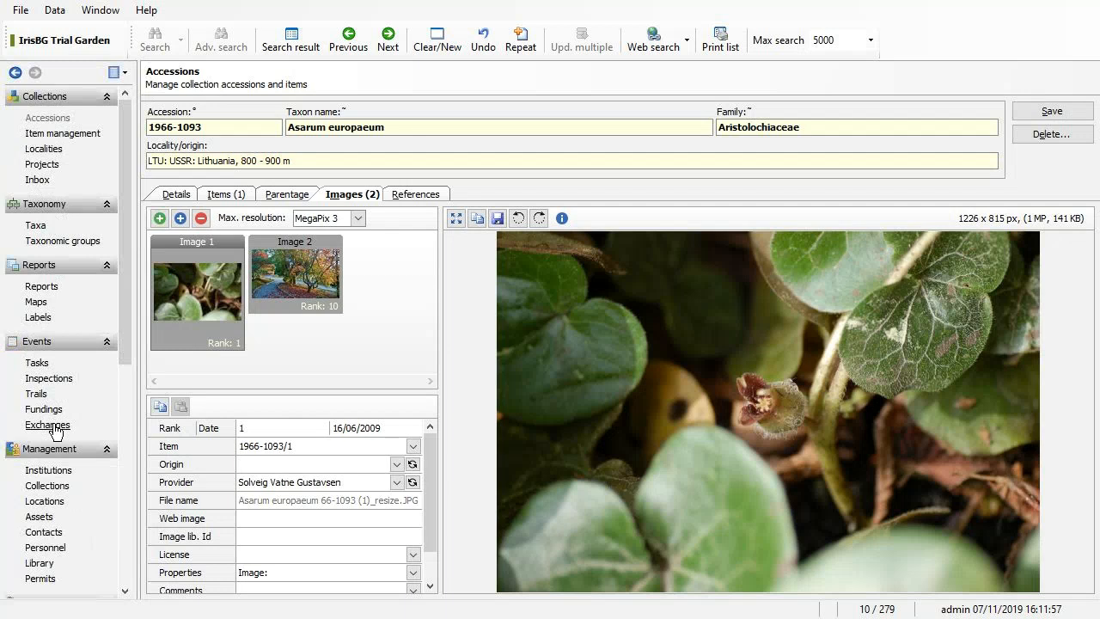
pyautogui.scroll(-3, 49, 425)
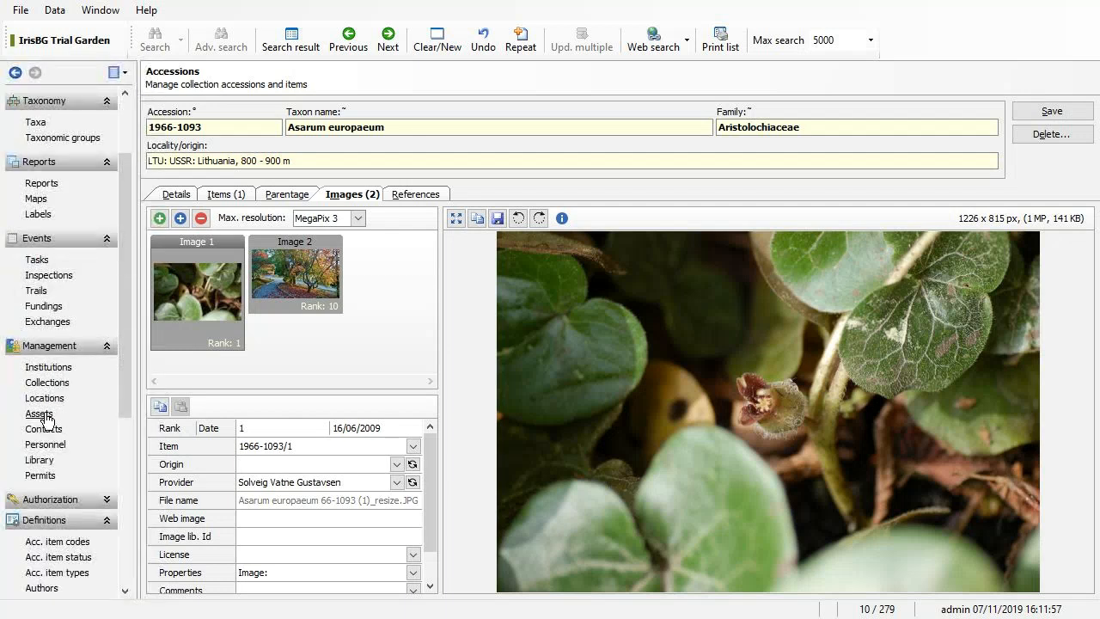
pyautogui.click(43, 413)
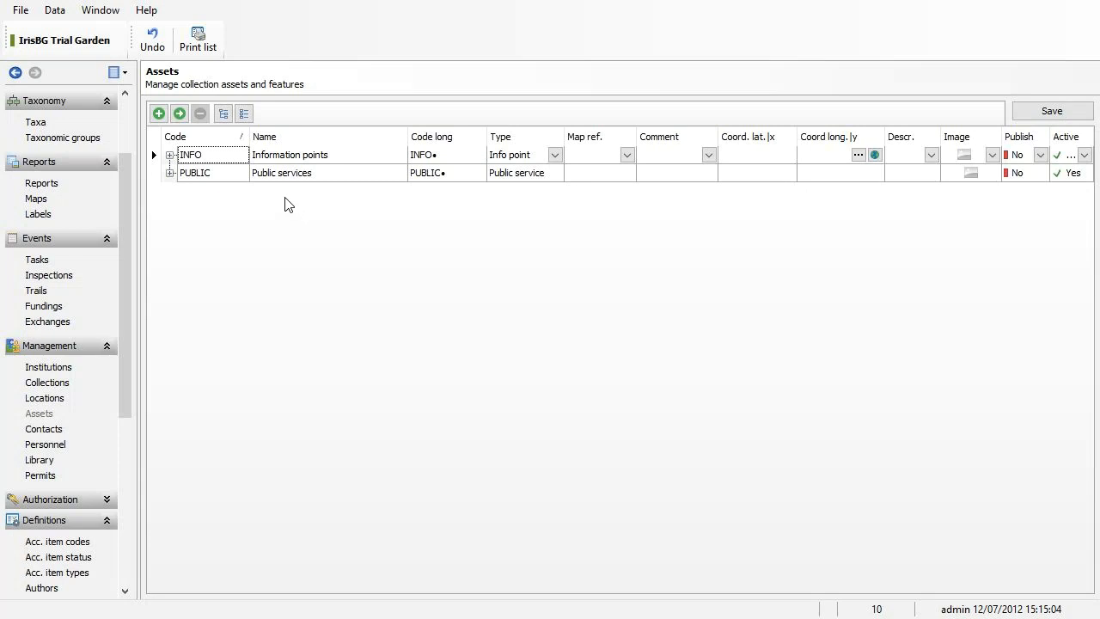
# Expand the Information points assets and examine the latitude and longitude coordinates of Point 1.
pyautogui.click(169, 154)
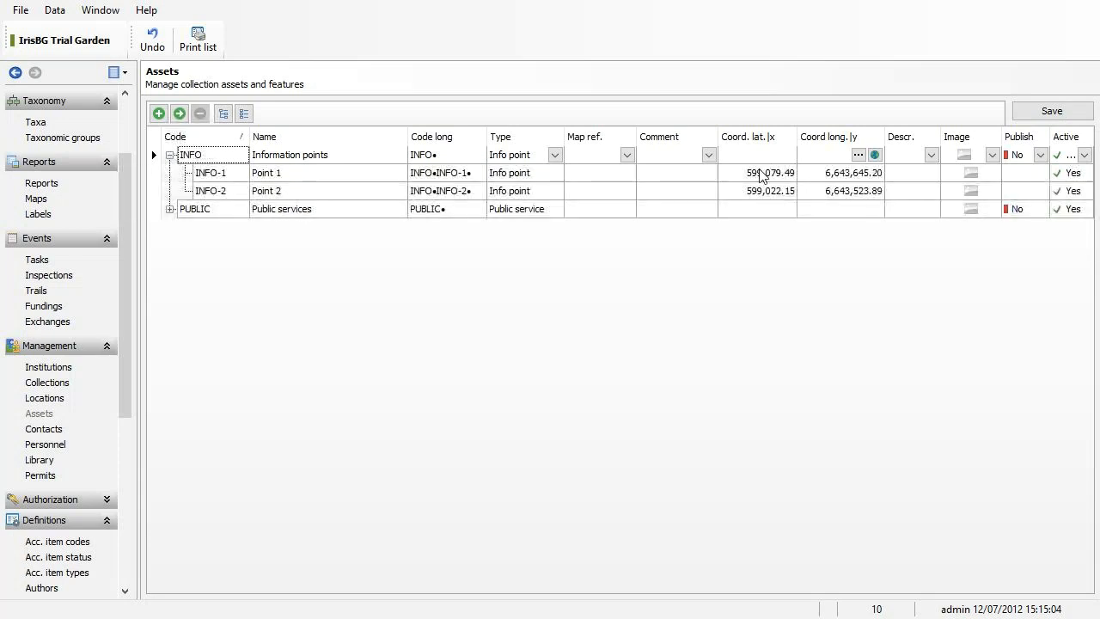
pyautogui.moveTo(756, 173); pyautogui.dragTo(803, 178)
pyautogui.click(832, 175)
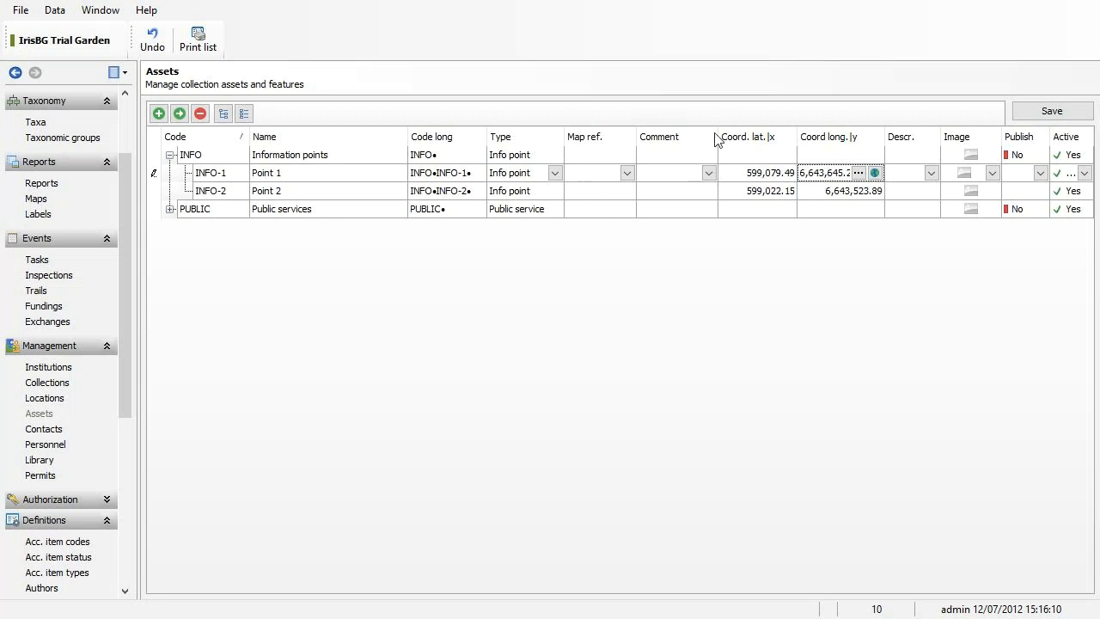
pyautogui.write('6')
pyautogui.press('Return')
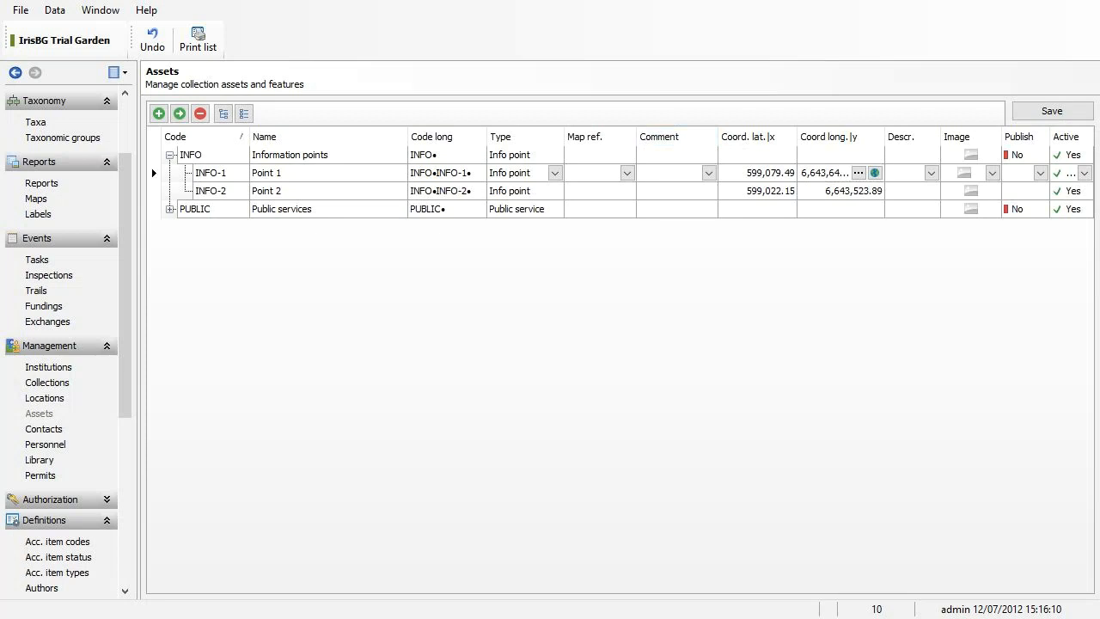